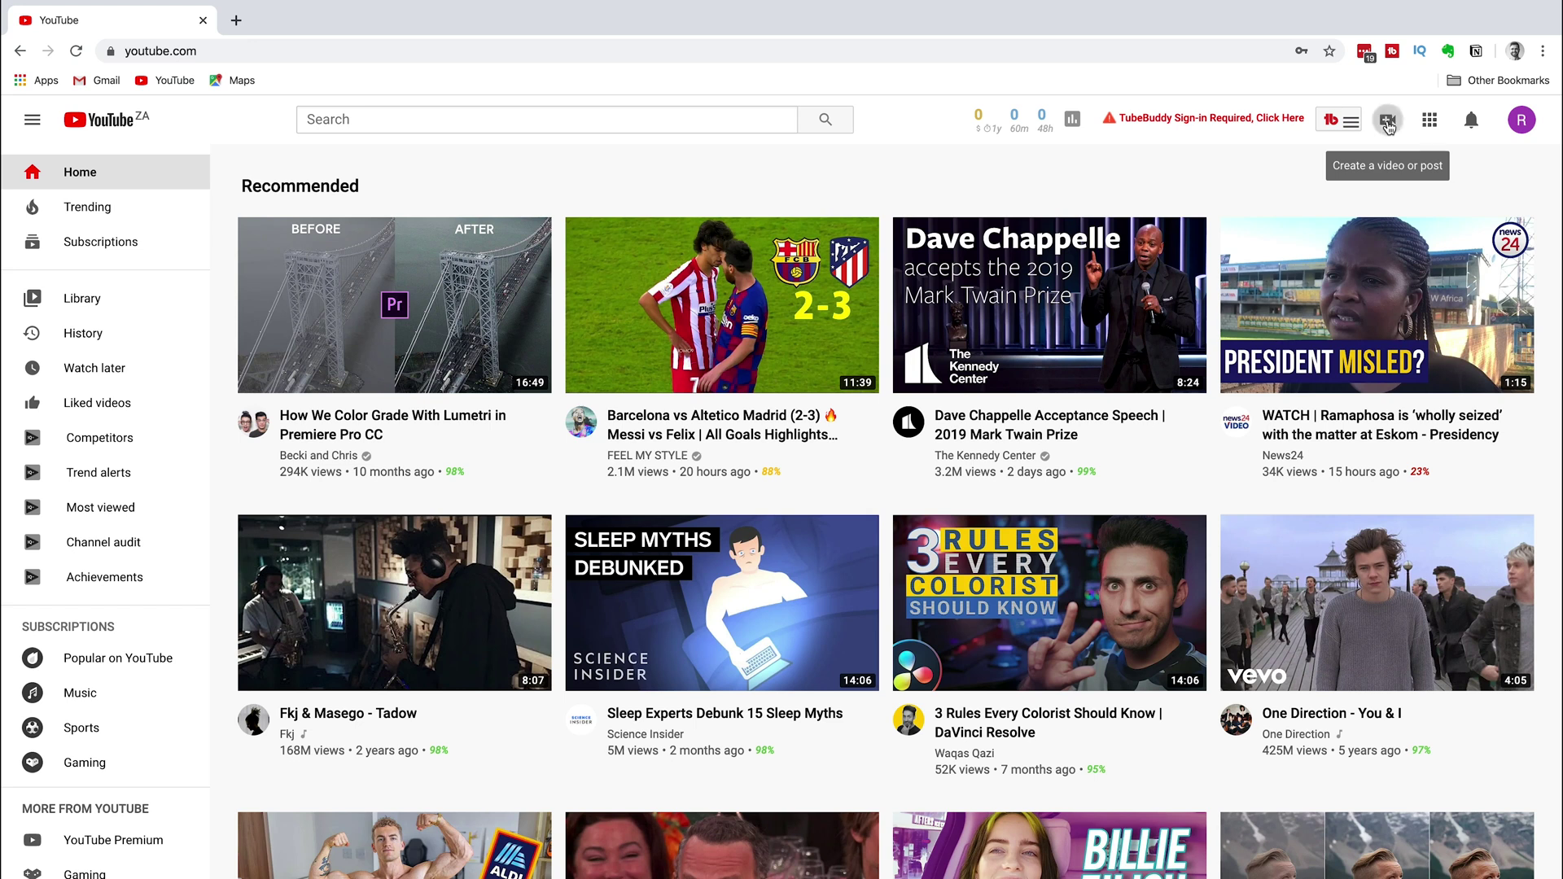
Start a new video upload from the Create menu.
{"action": "left_click", "coordinate": [1388, 124]}
{"action": "left_click", "coordinate": [1432, 167]}
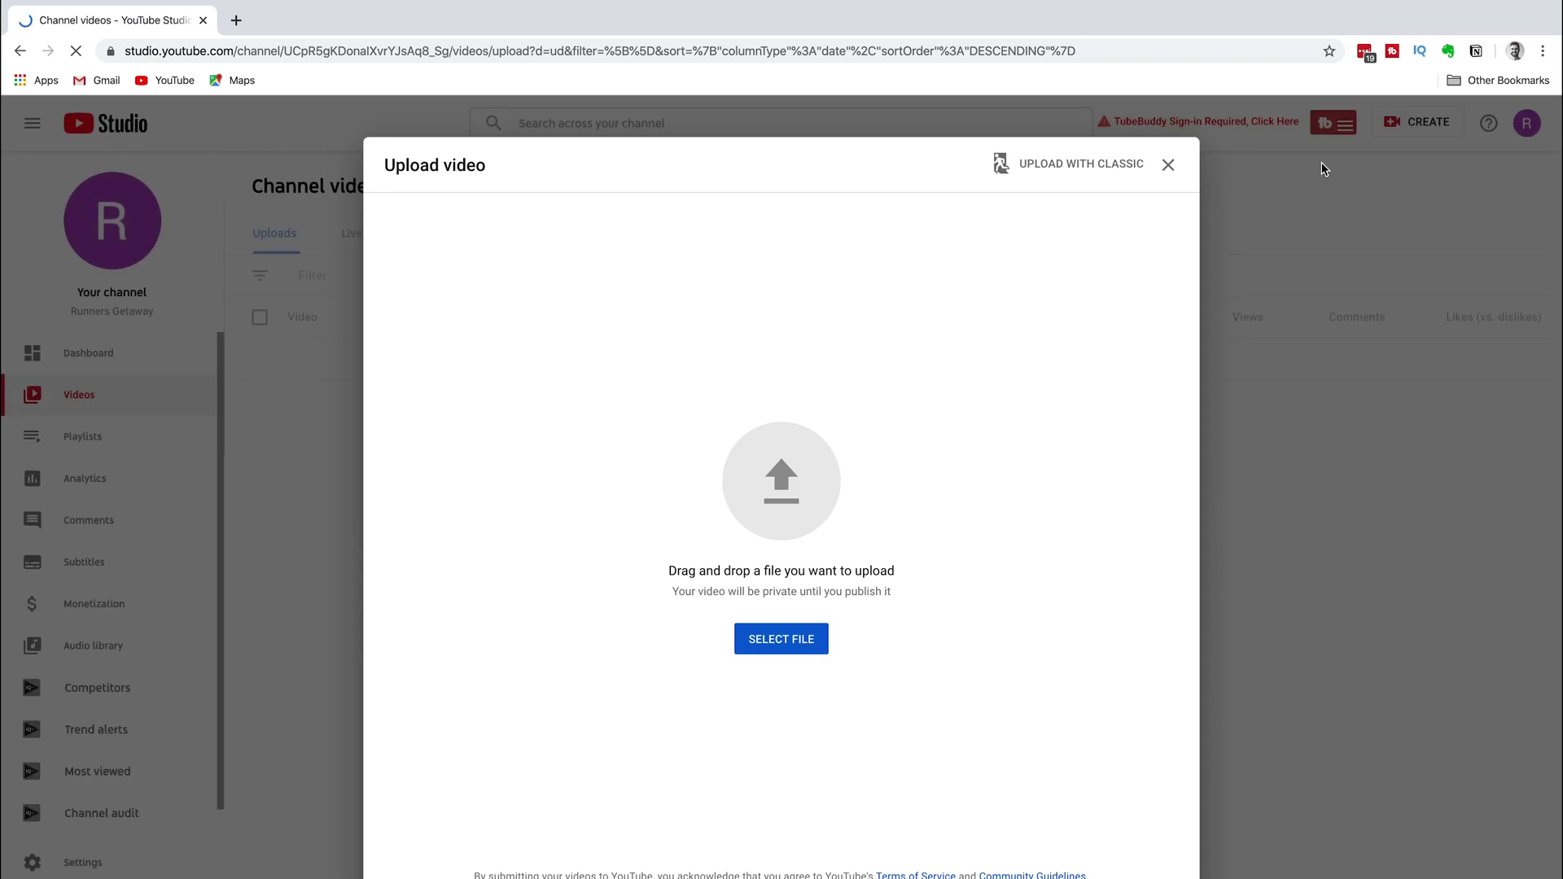
Select the finished mp4 inside the 5 Mobility Exercises folder as the upload file.
{"action": "left_click", "coordinate": [782, 489]}
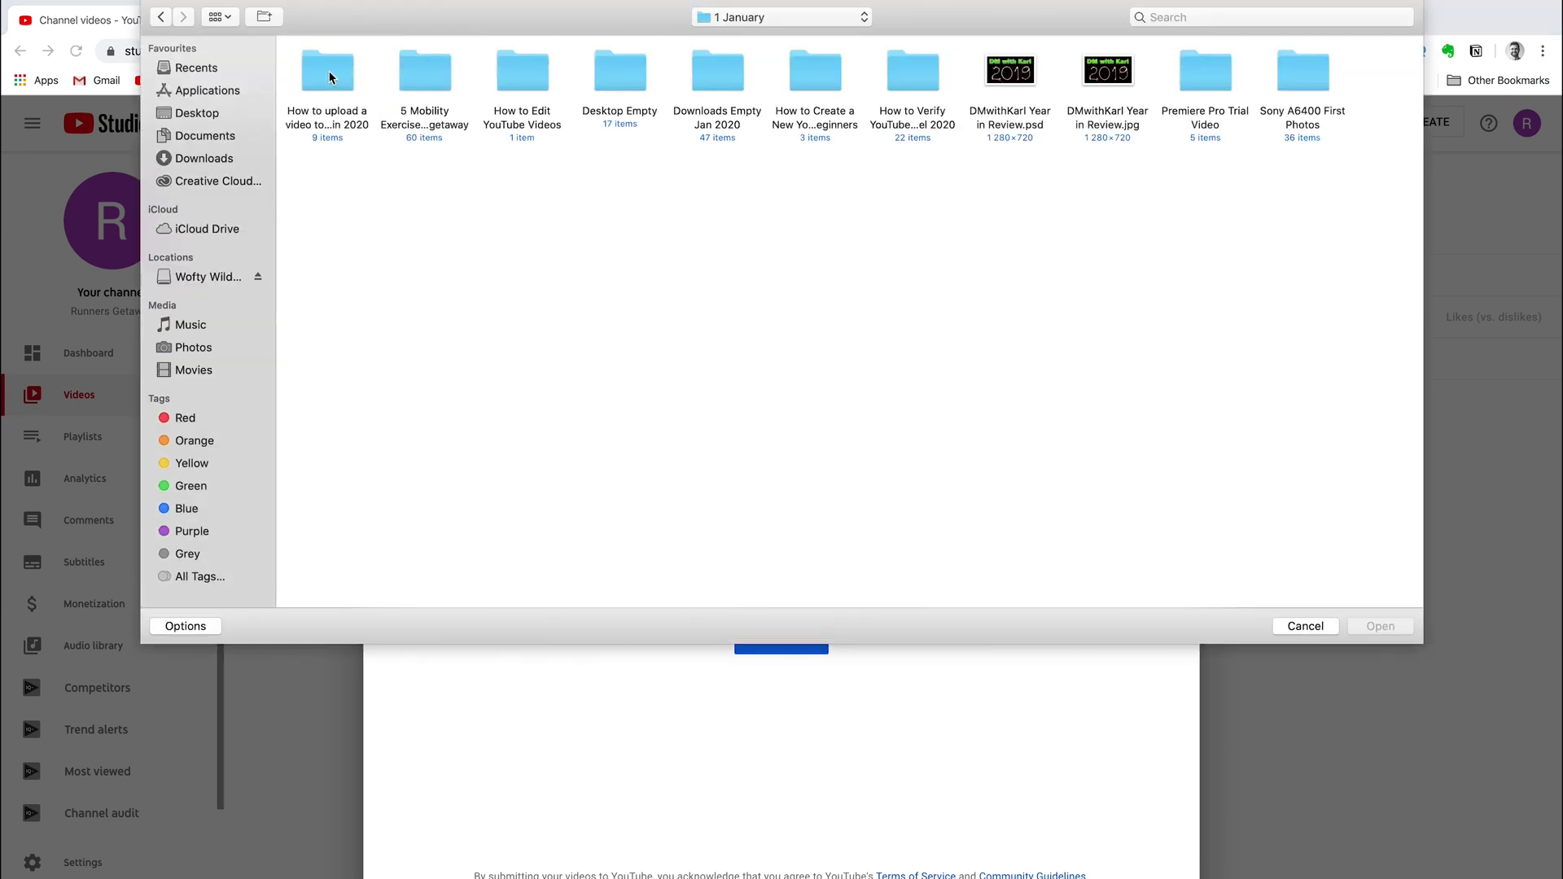
{"action": "left_click", "coordinate": [436, 77]}
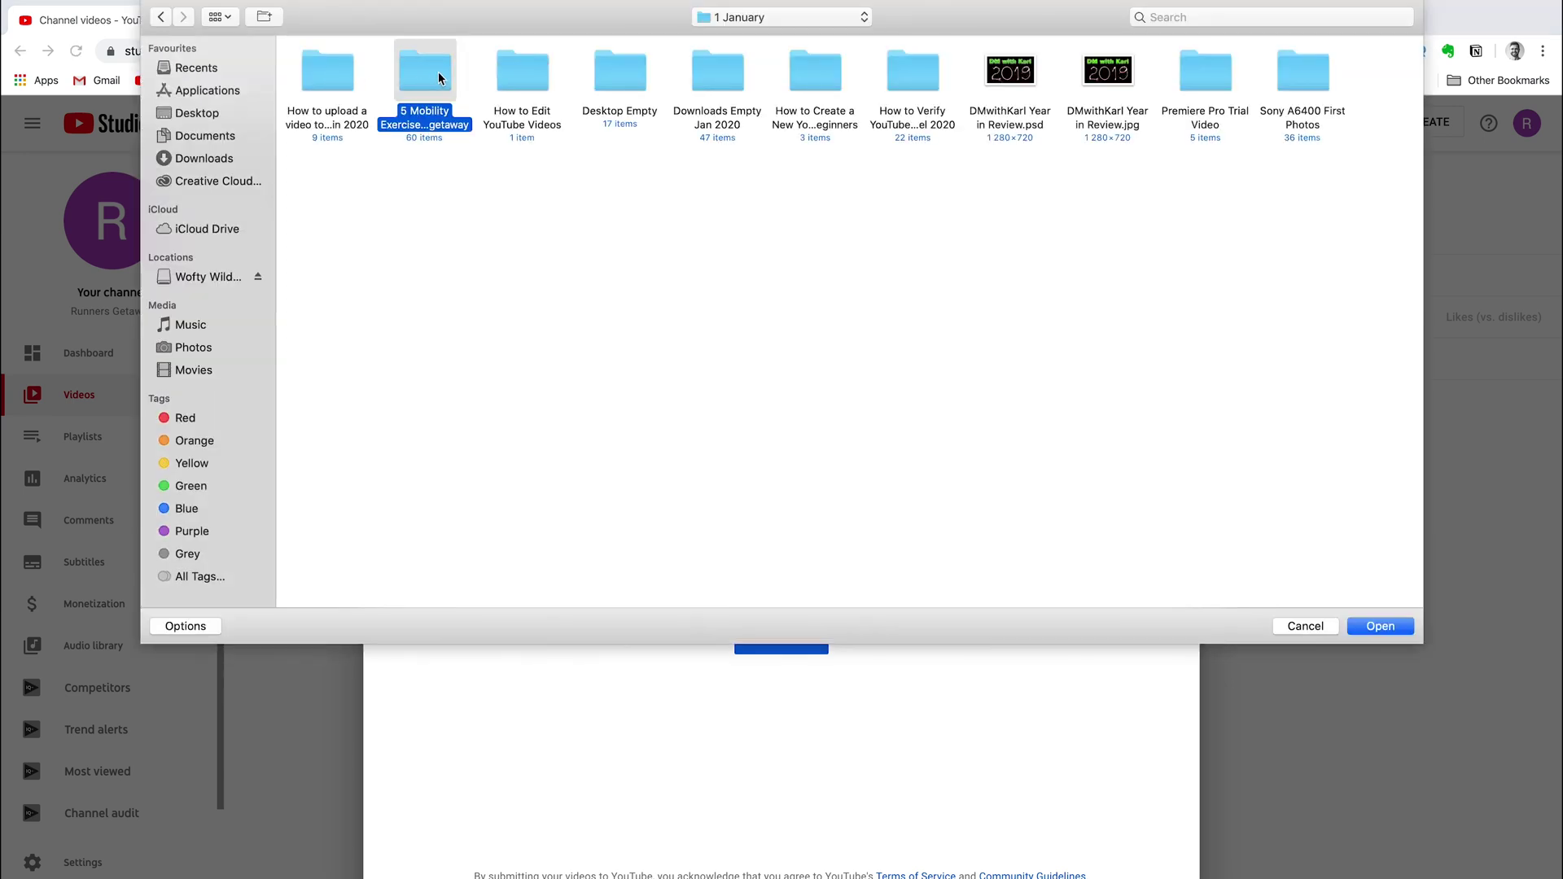
{"action": "double_click", "coordinate": [438, 78]}
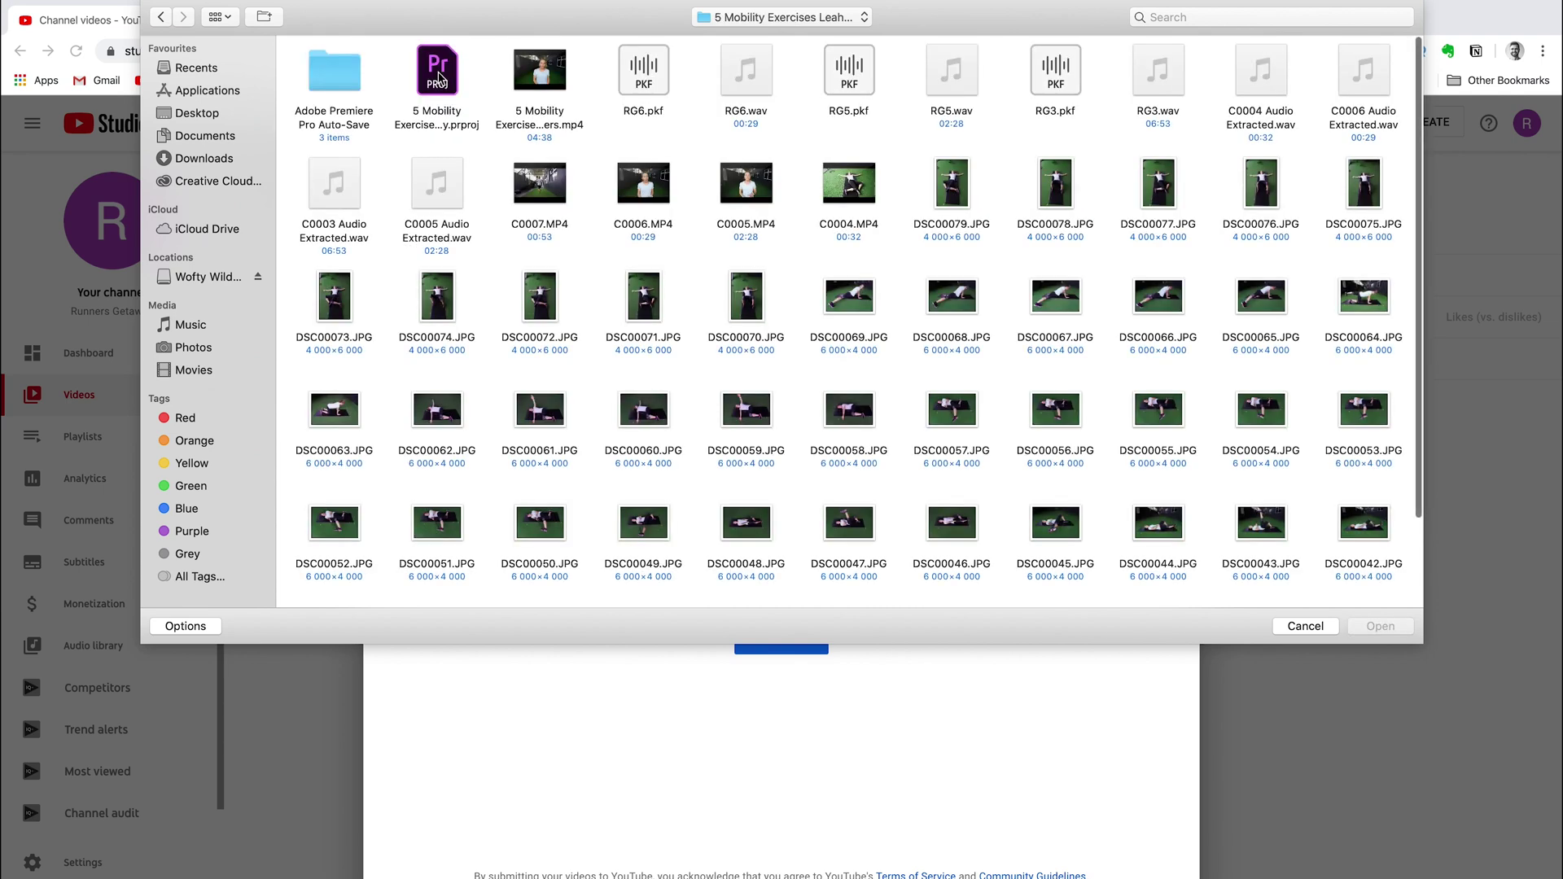
{"action": "mouse_move", "coordinate": [565, 88]}
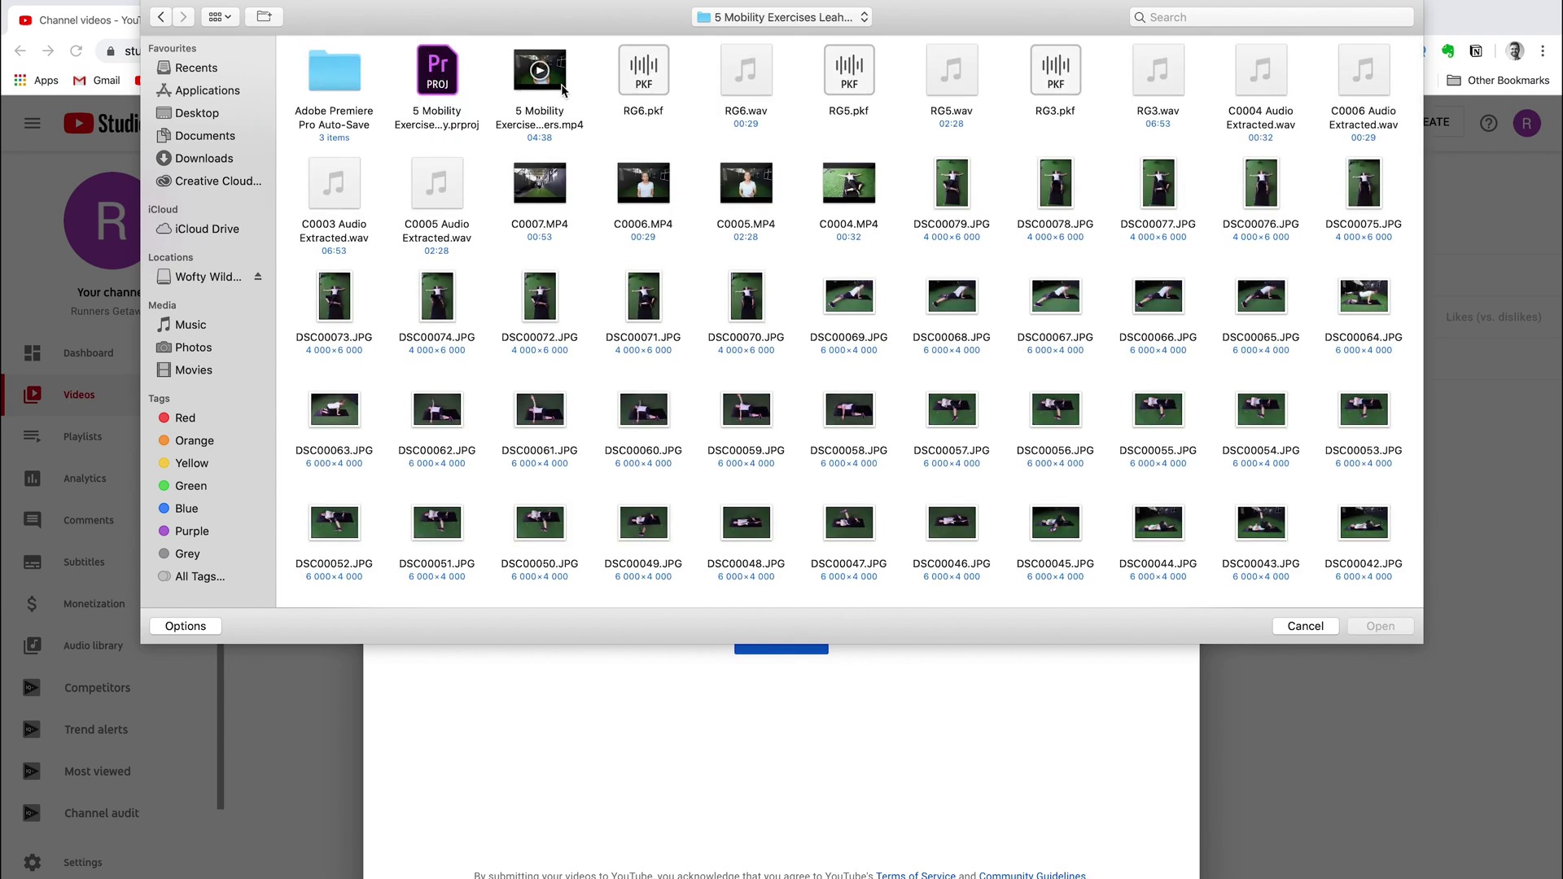
{"action": "double_click", "coordinate": [540, 74]}
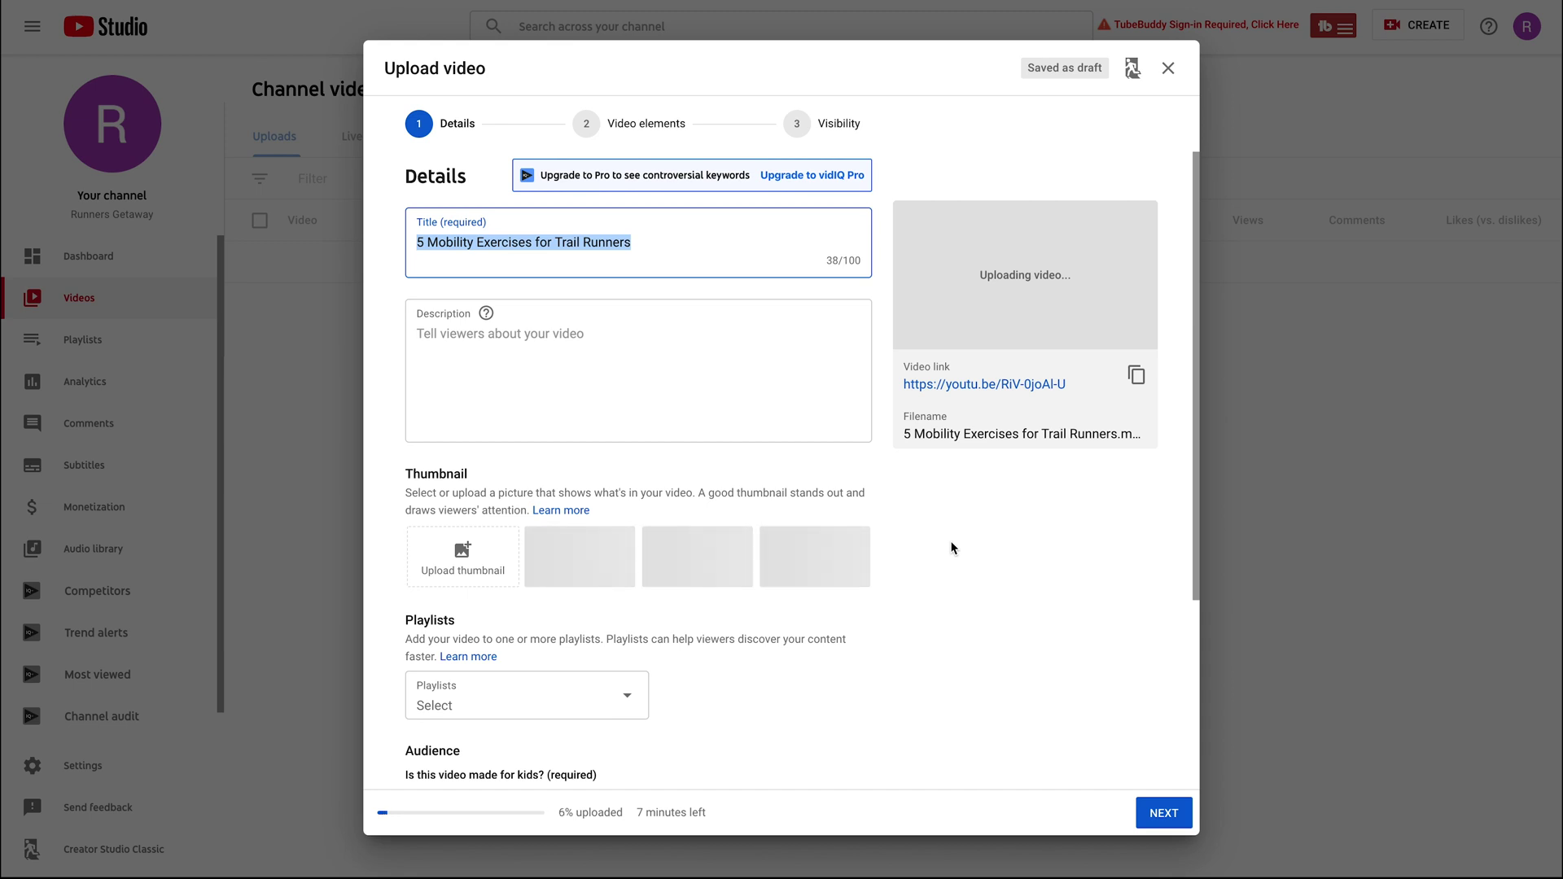
Begin the description with 'In this video we going to show you' plus the pasted video title.
{"action": "left_click", "coordinate": [552, 375]}
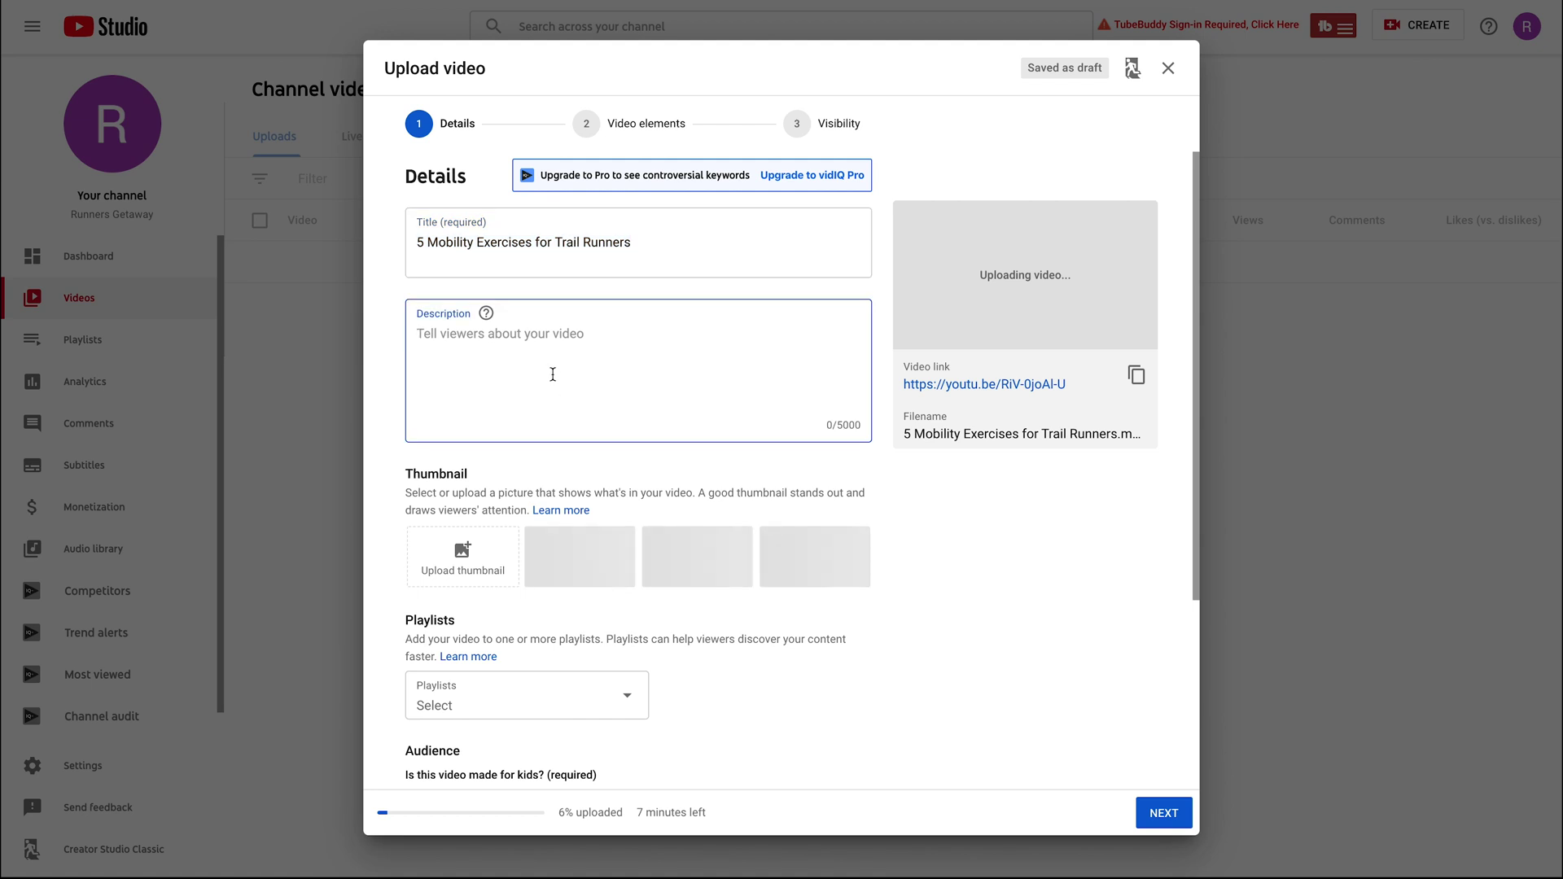
{"action": "type", "text": "In thus"}
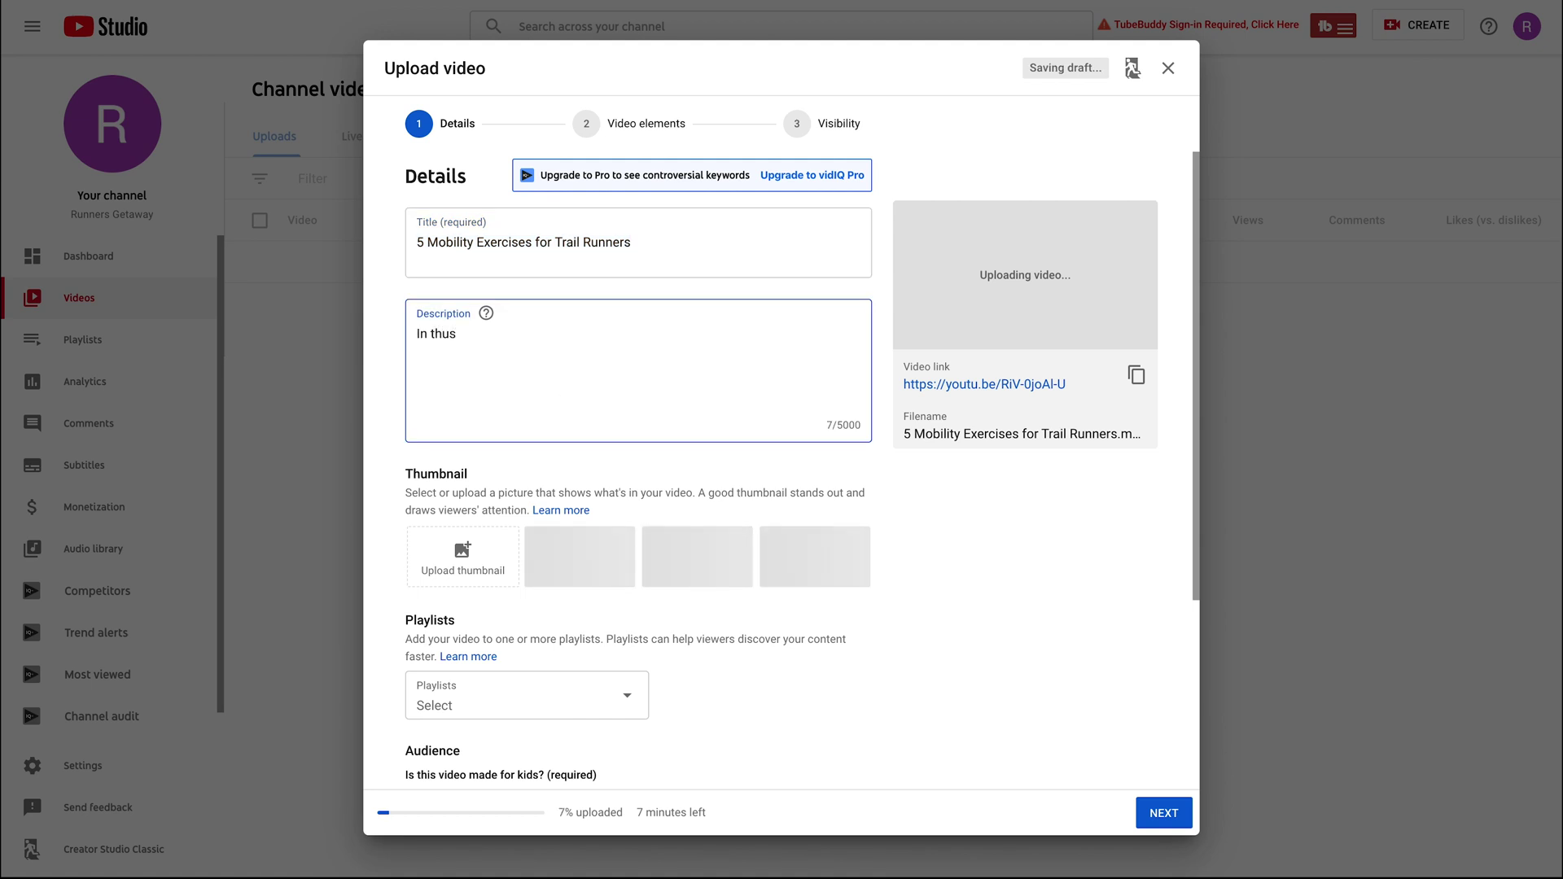
{"action": "key", "text": "BackSpace"}
{"action": "key", "text": "BackSpace"}
{"action": "type", "text": "is video we going to show you"}
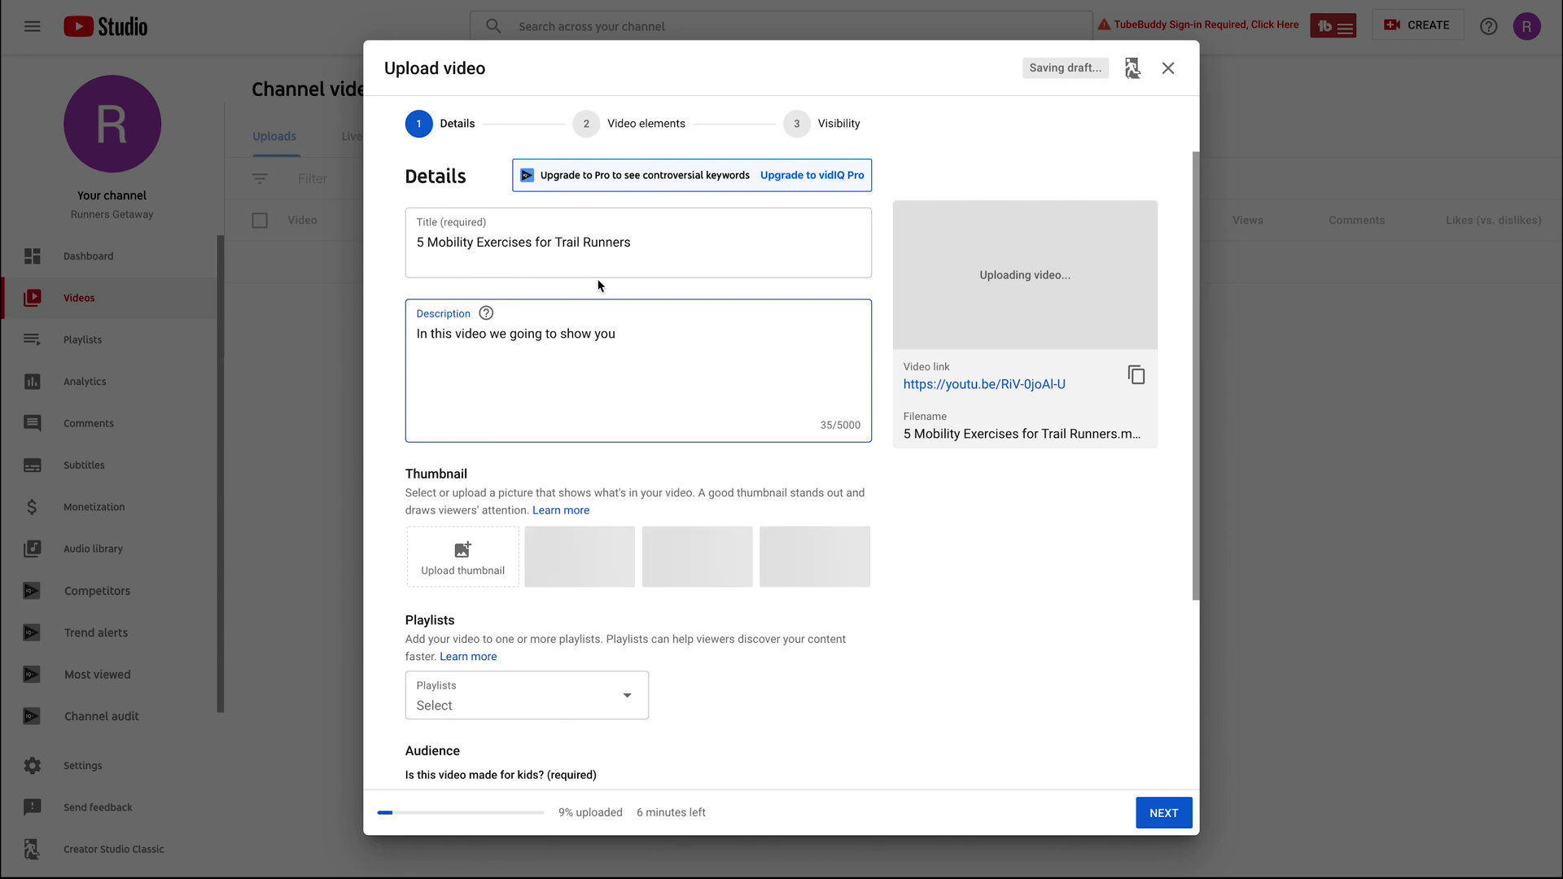
{"action": "left_click_drag", "start_coordinate": [640, 242], "coordinate": [399, 246]}
{"action": "key", "text": "ctrl+c"}
{"action": "left_click", "coordinate": [636, 336]}
{"action": "key", "text": "ctrl+v"}
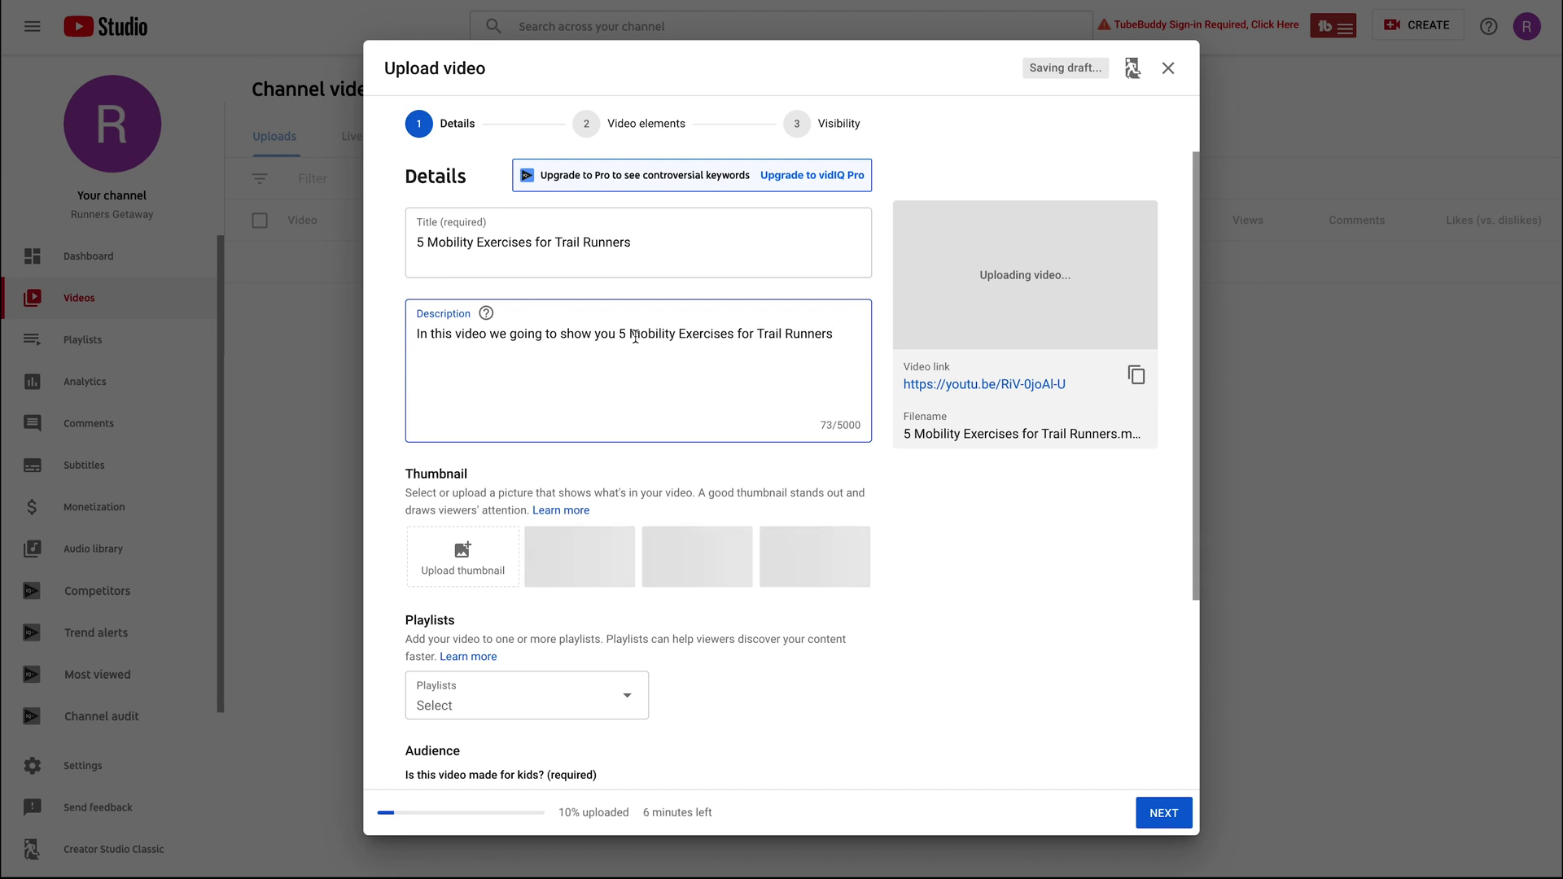
Add 'These exercises will help you become more flexible while still keeping you strong for your long runs.'.
{"action": "type", "text": ". These exercises will help you "}
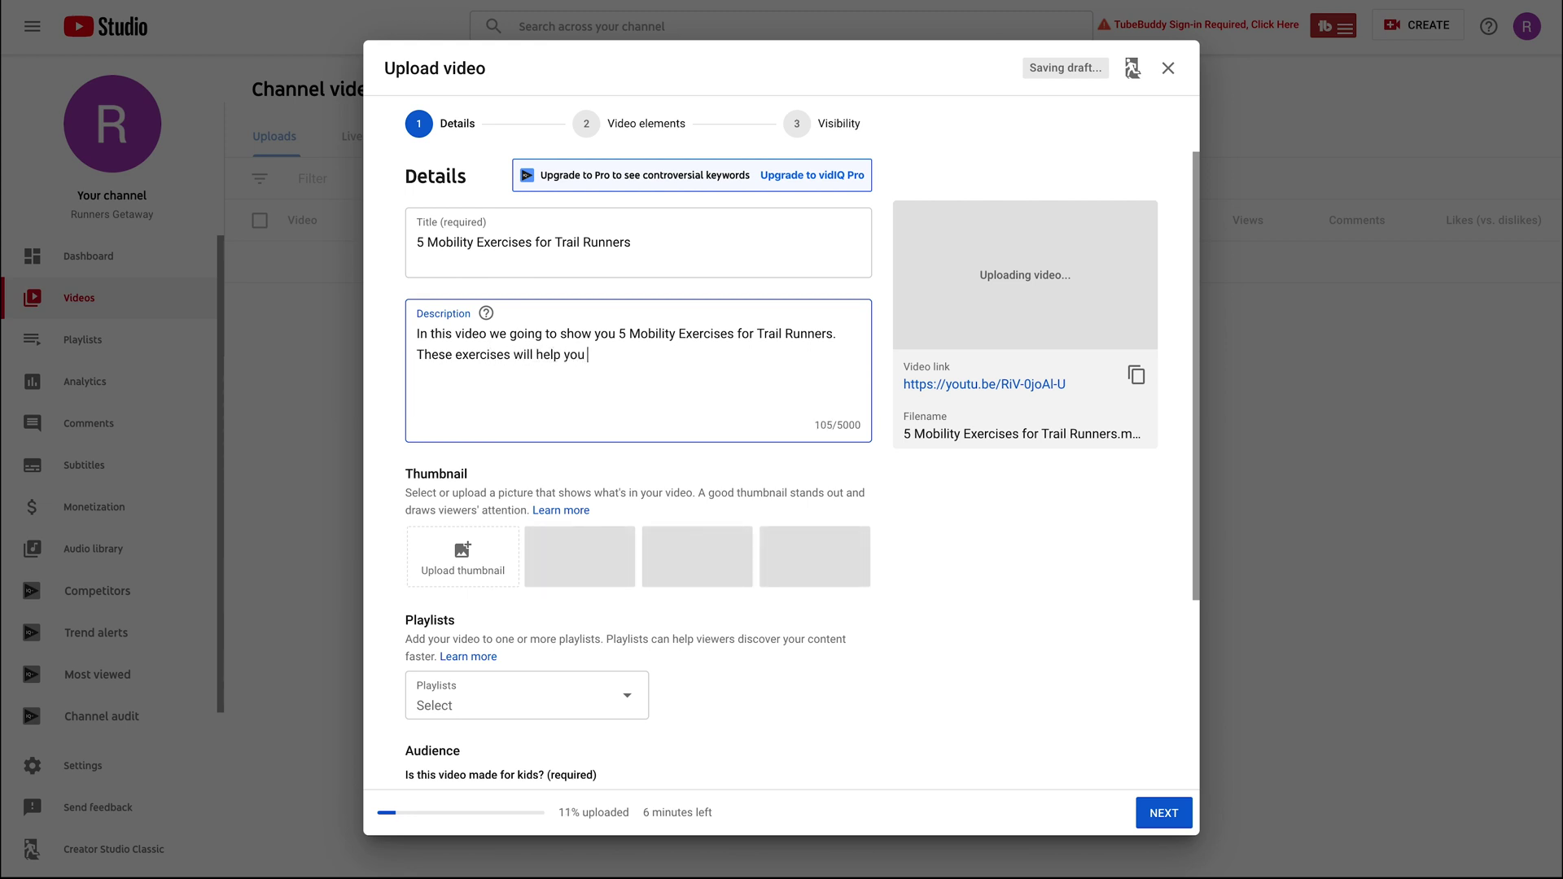
{"action": "type", "text": "become more flexi"}
{"action": "type", "text": "ble and"}
{"action": "key", "text": "BackSpace"}
{"action": "key", "text": "BackSpace"}
{"action": "key", "text": "BackSpace"}
{"action": "key", "text": "BackSpace"}
{"action": "type", "text": "while "}
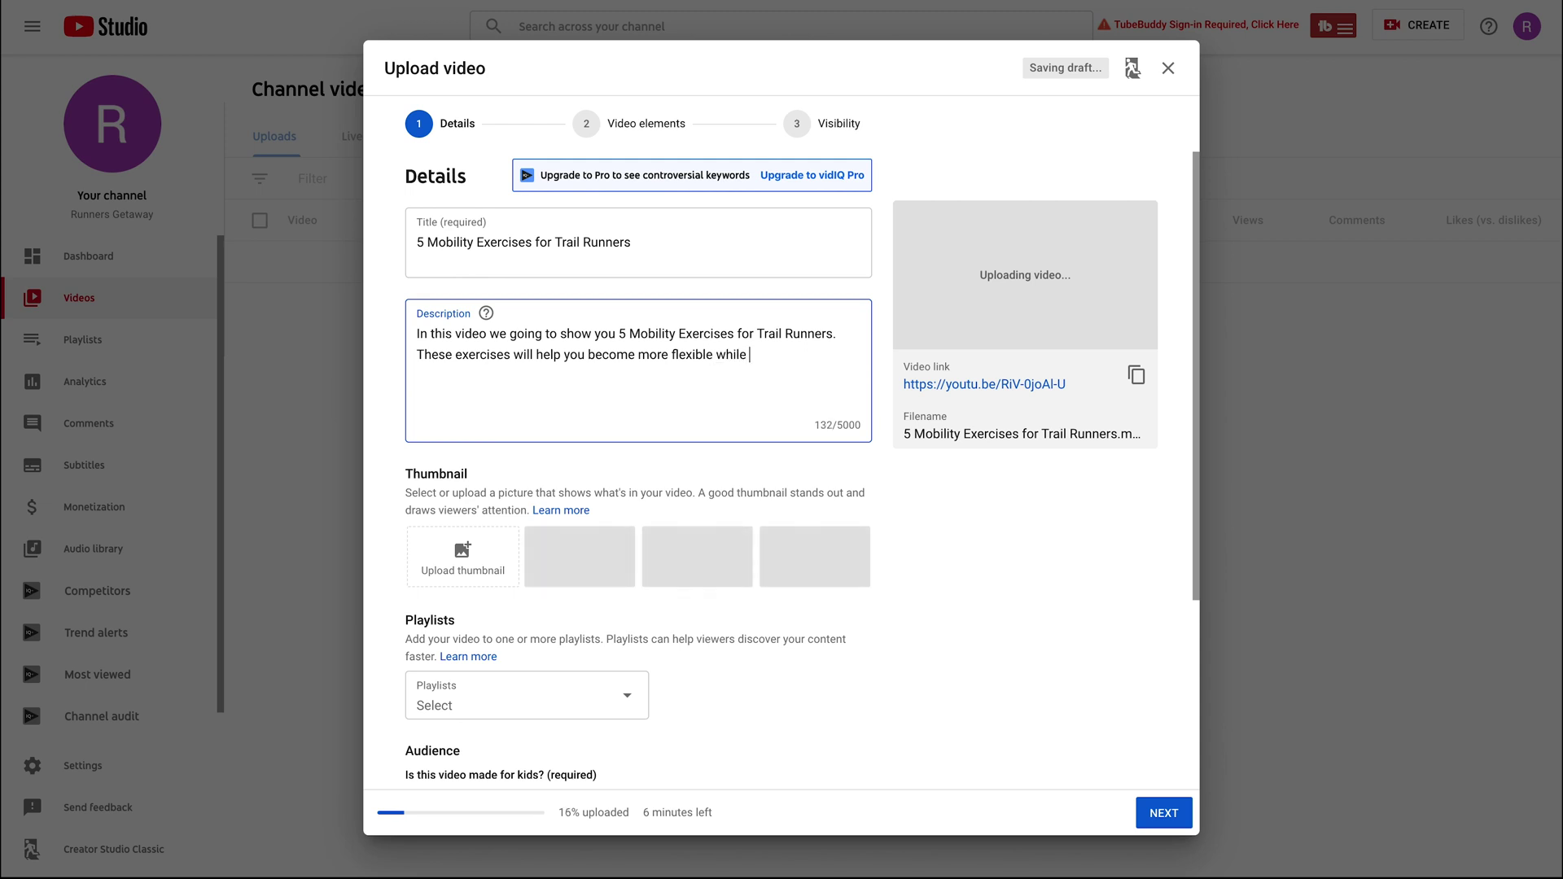
{"action": "type", "text": "still "}
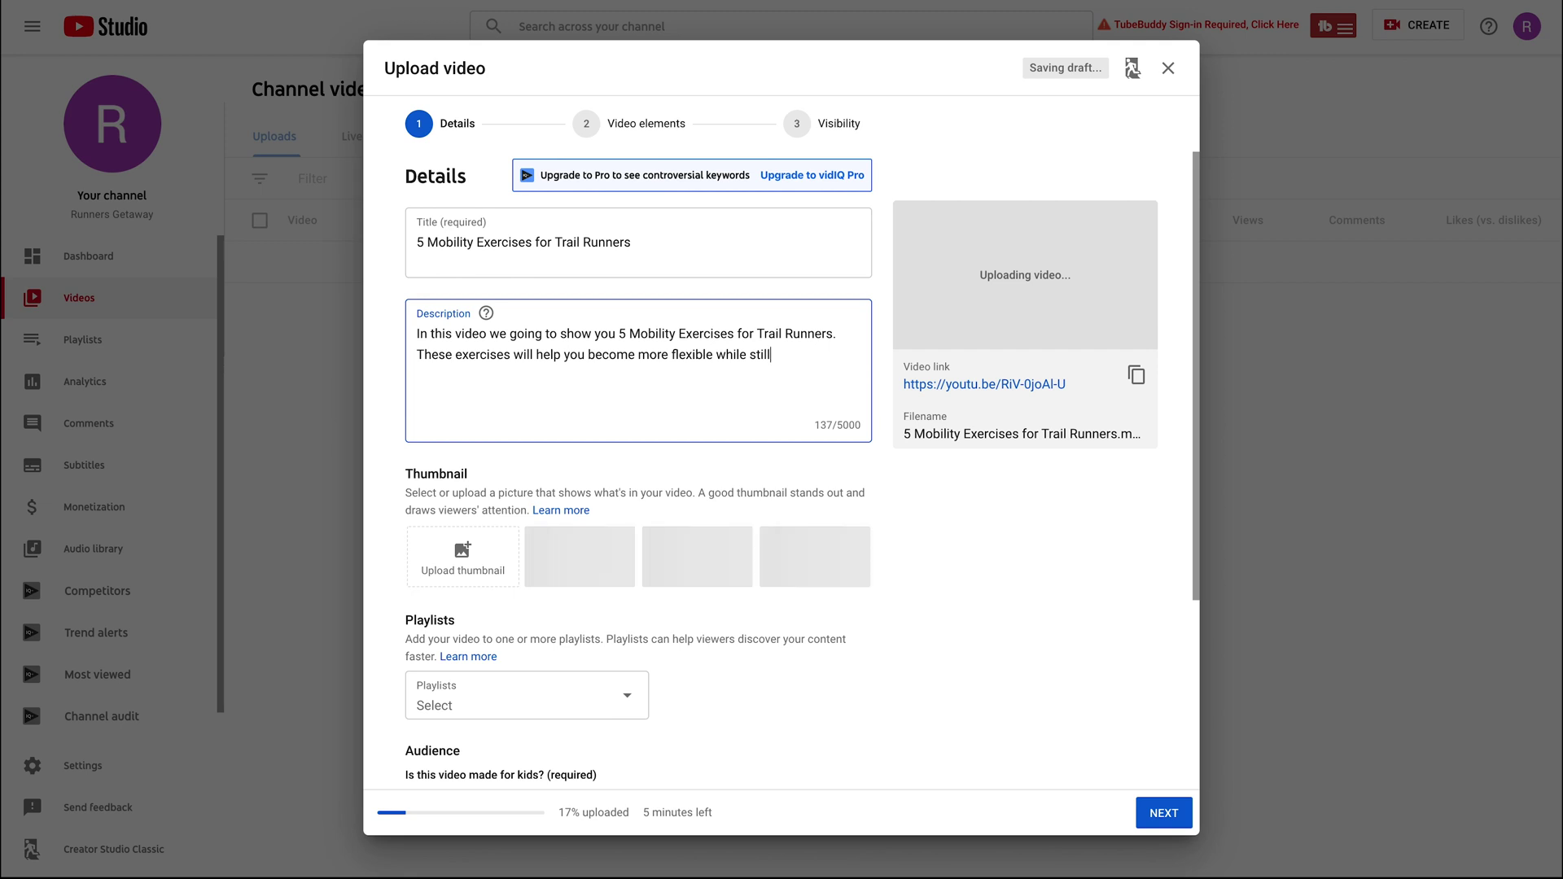
{"action": "type", "text": " keeping you "}
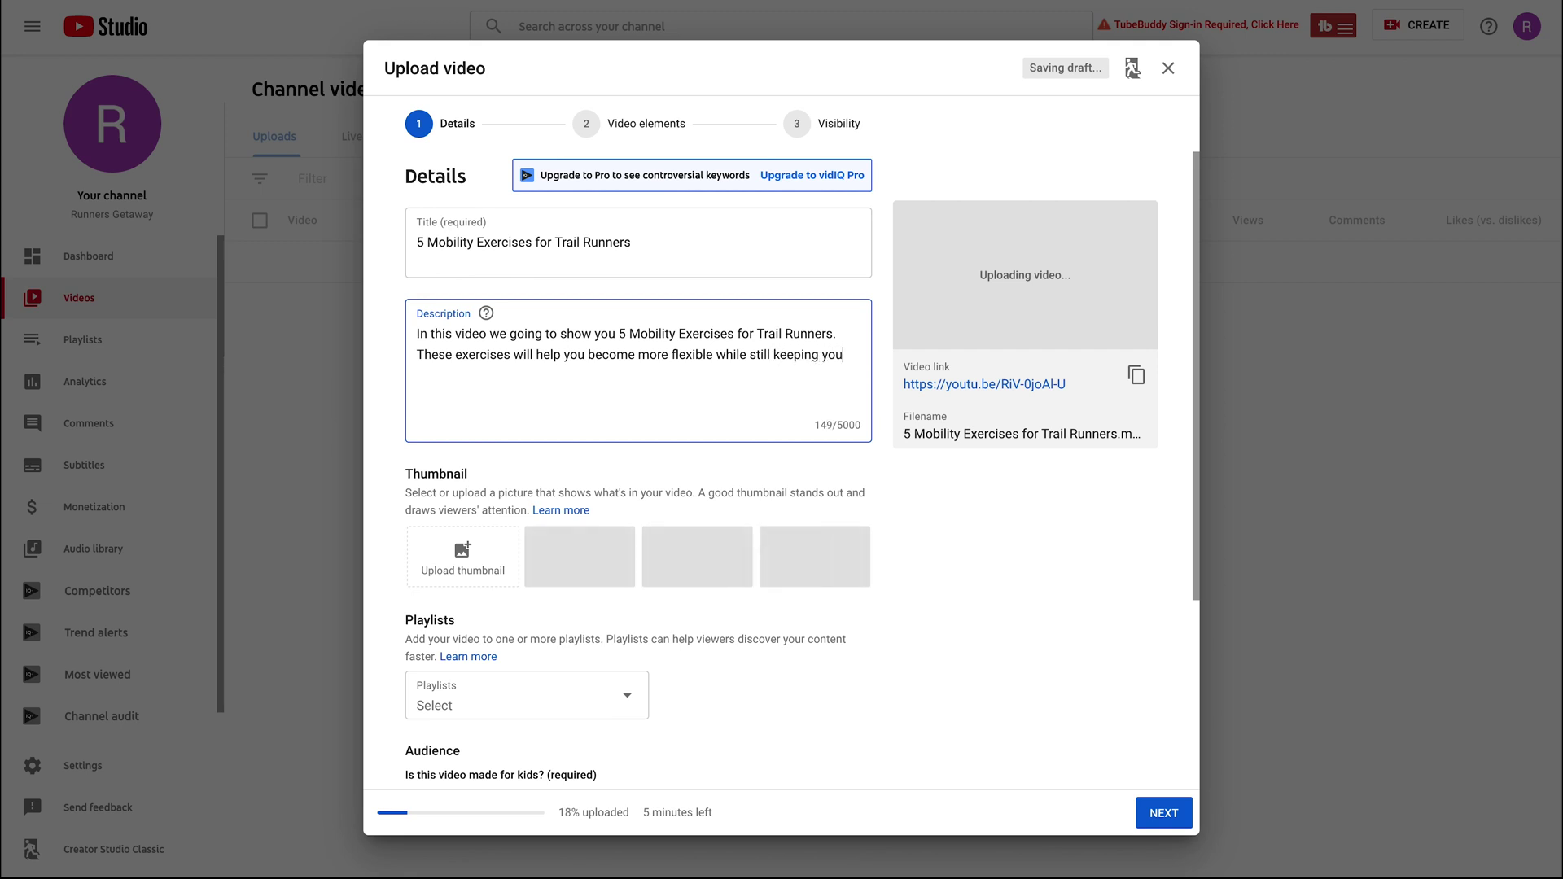
{"action": "type", "text": "strong for your long runs"}
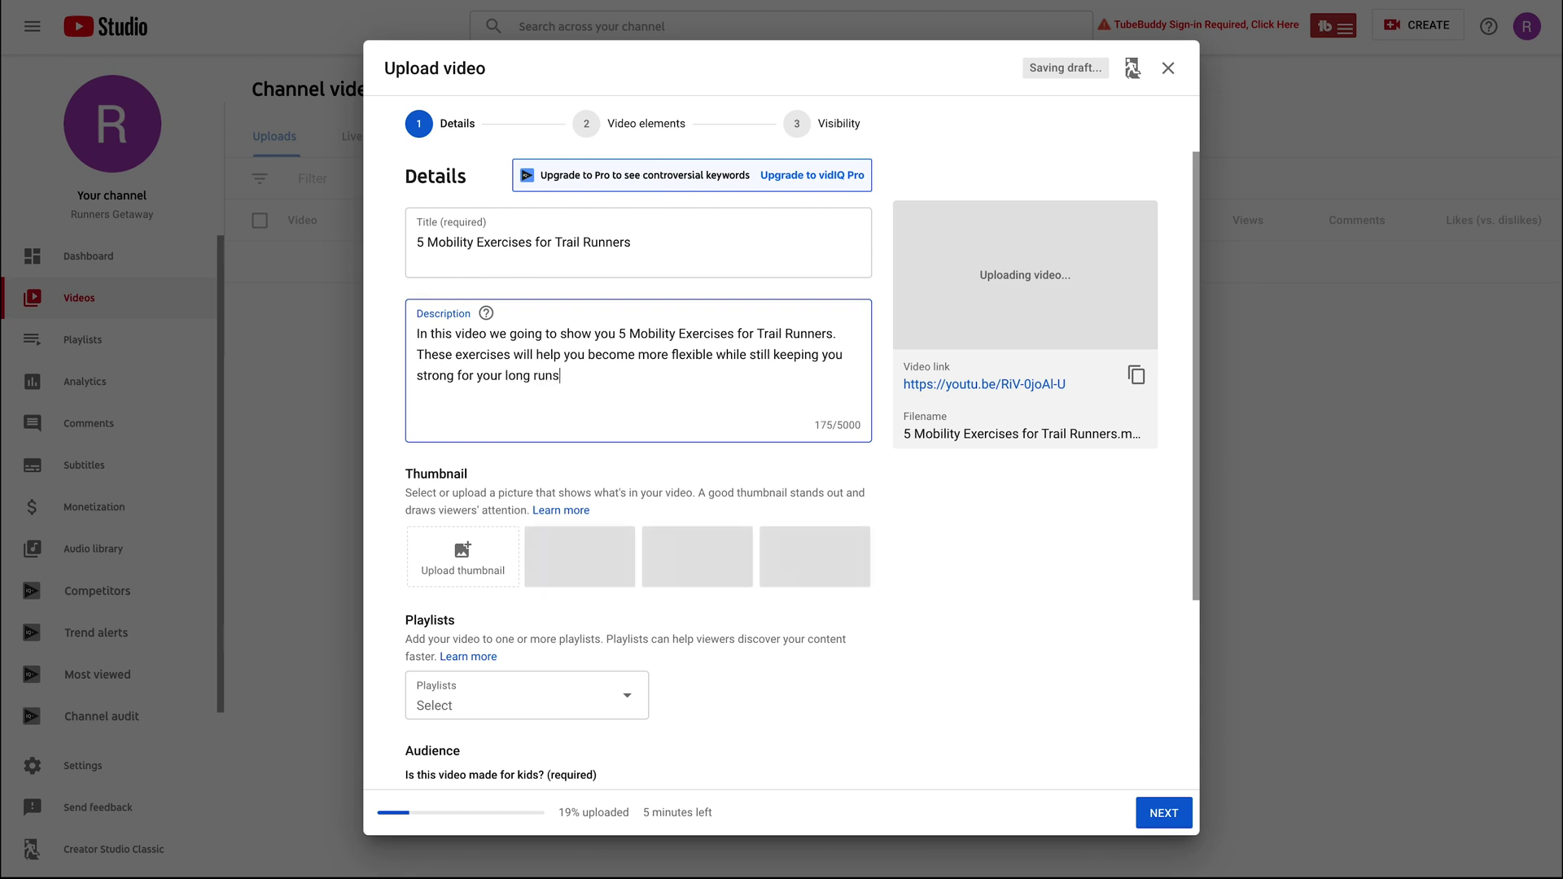
{"action": "type", "text": "."}
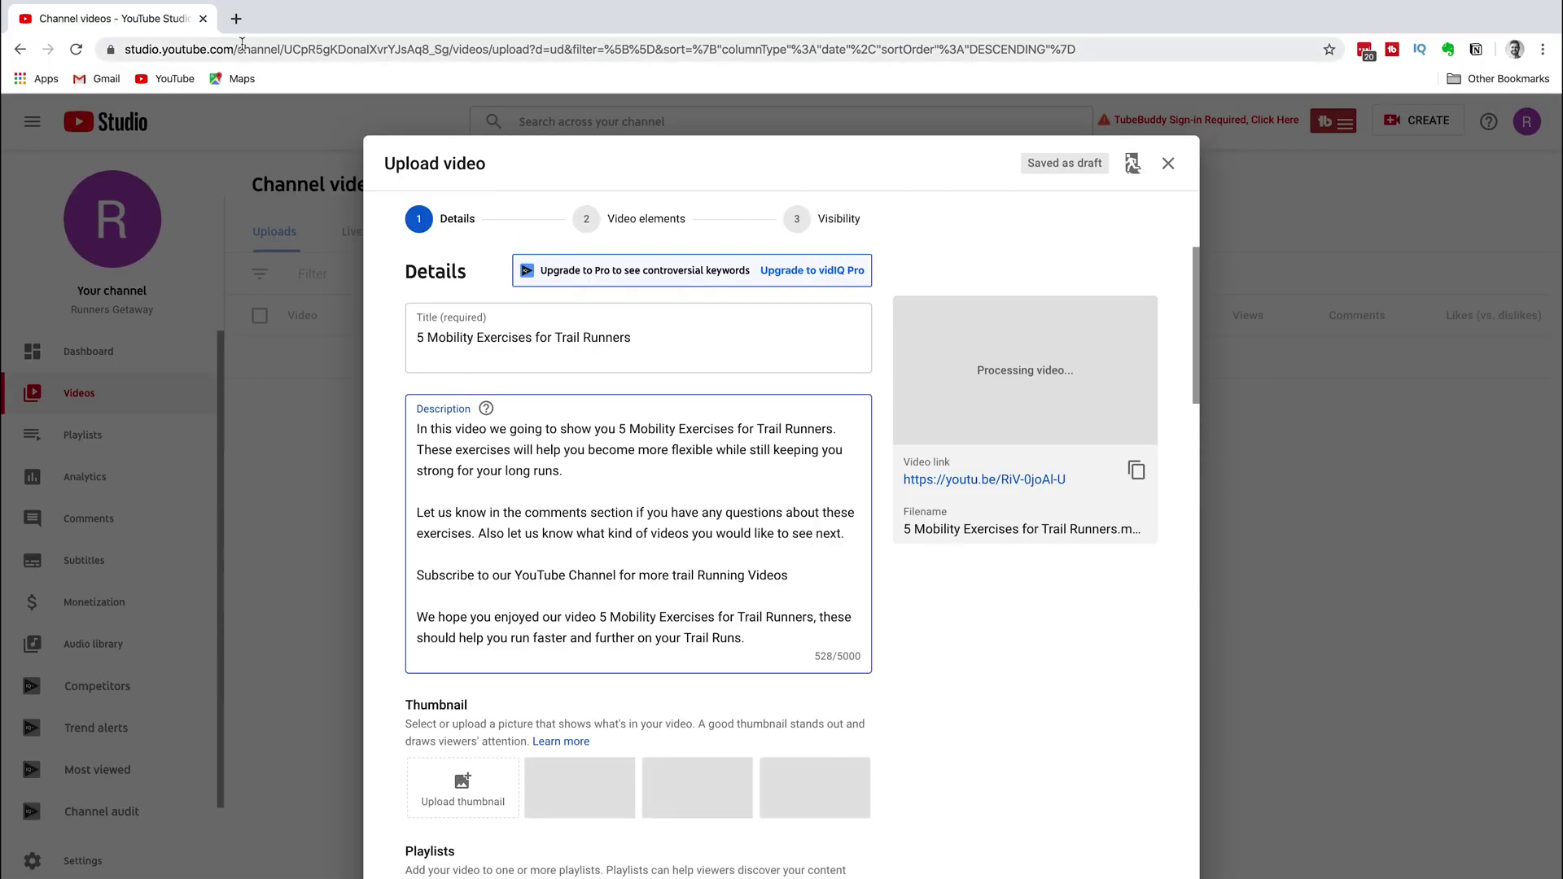
Go to canva.com in a new tab and search its templates for 'youtube thumbnail'.
{"action": "left_click", "coordinate": [237, 22]}
{"action": "type", "text": "can"}
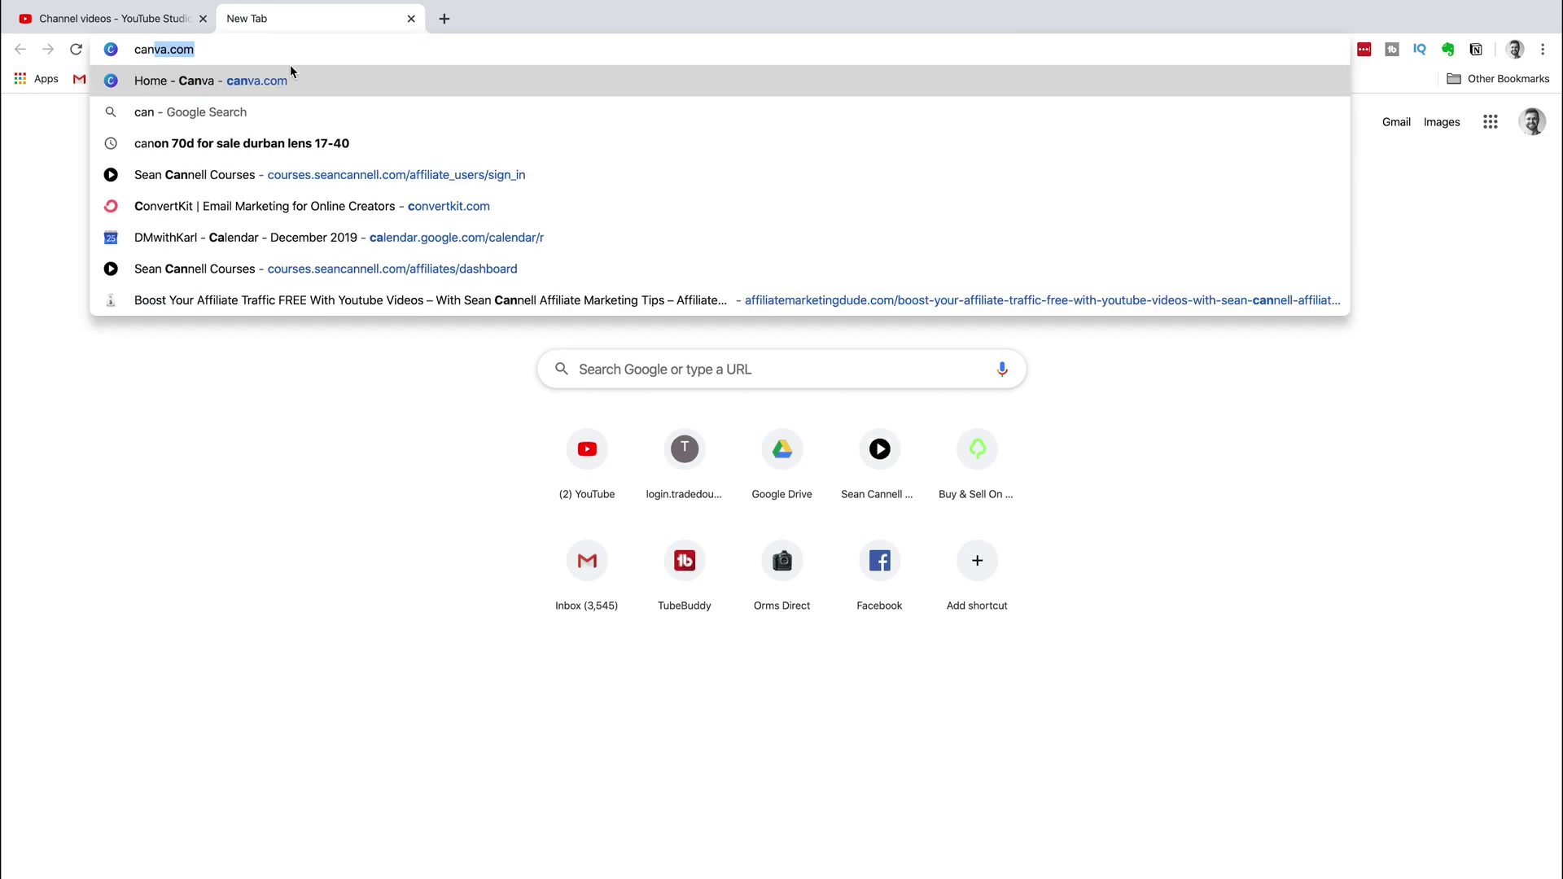
{"action": "type", "text": "va.com"}
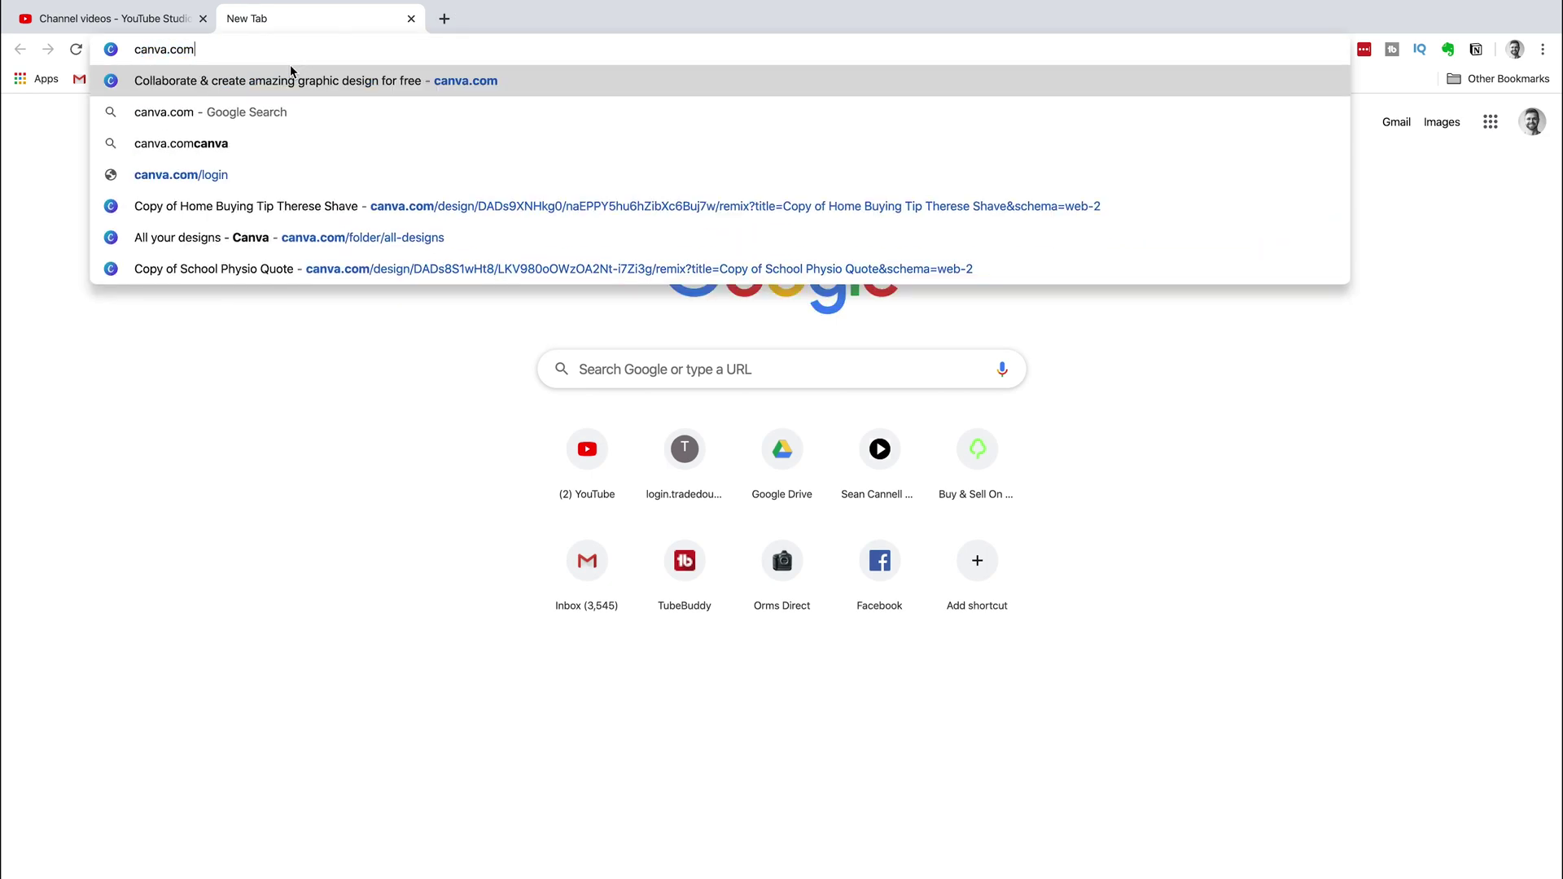
{"action": "key", "text": "Return"}
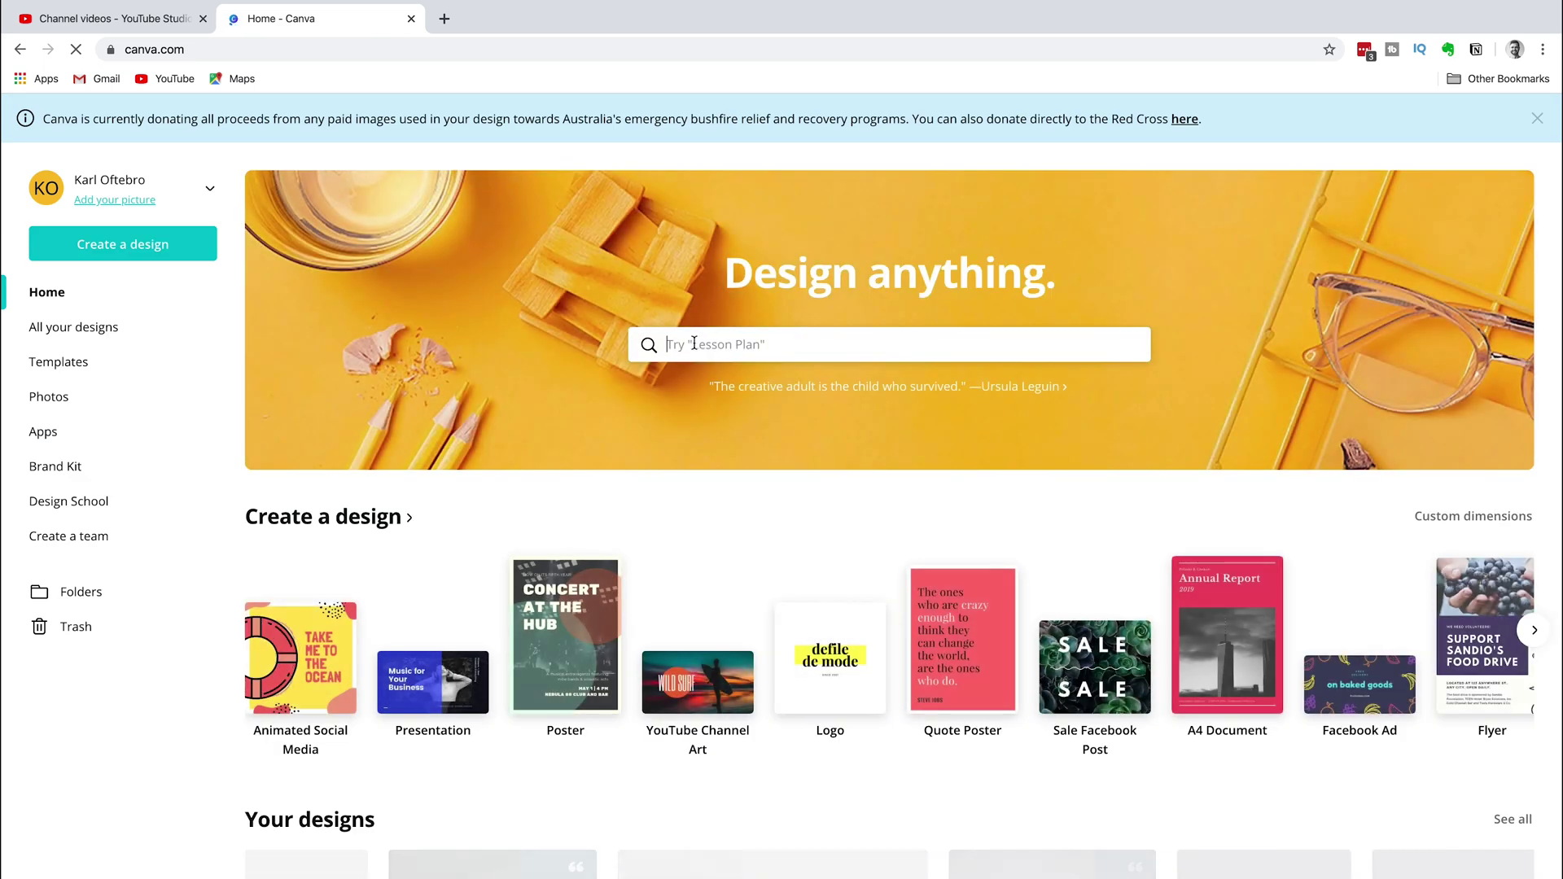
{"action": "left_click", "coordinate": [695, 343]}
{"action": "type", "text": "youtube "}
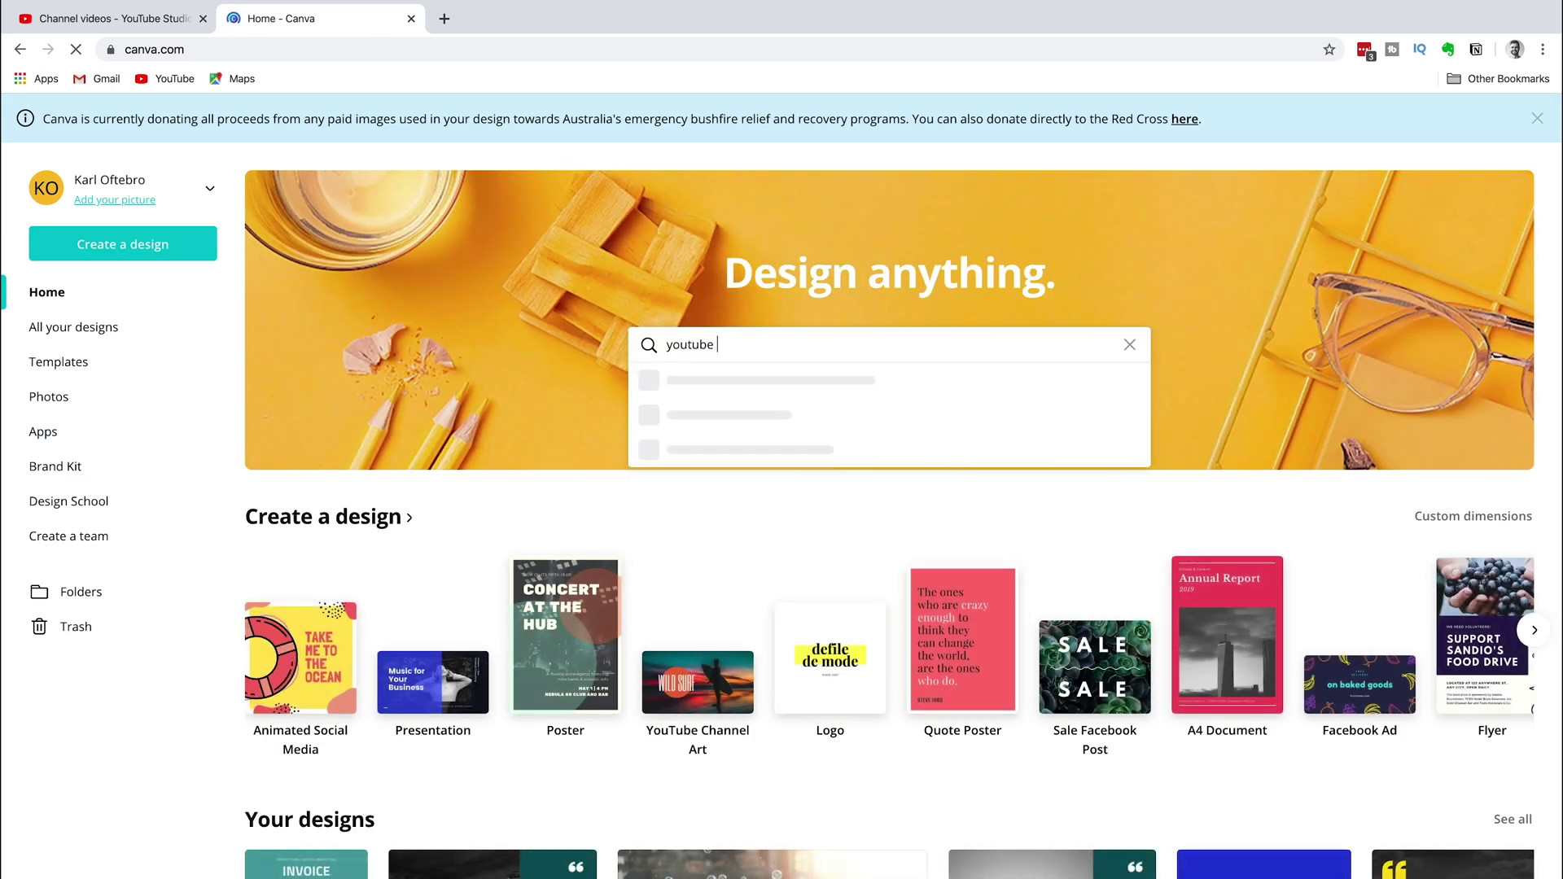
{"action": "type", "text": "thumbnail"}
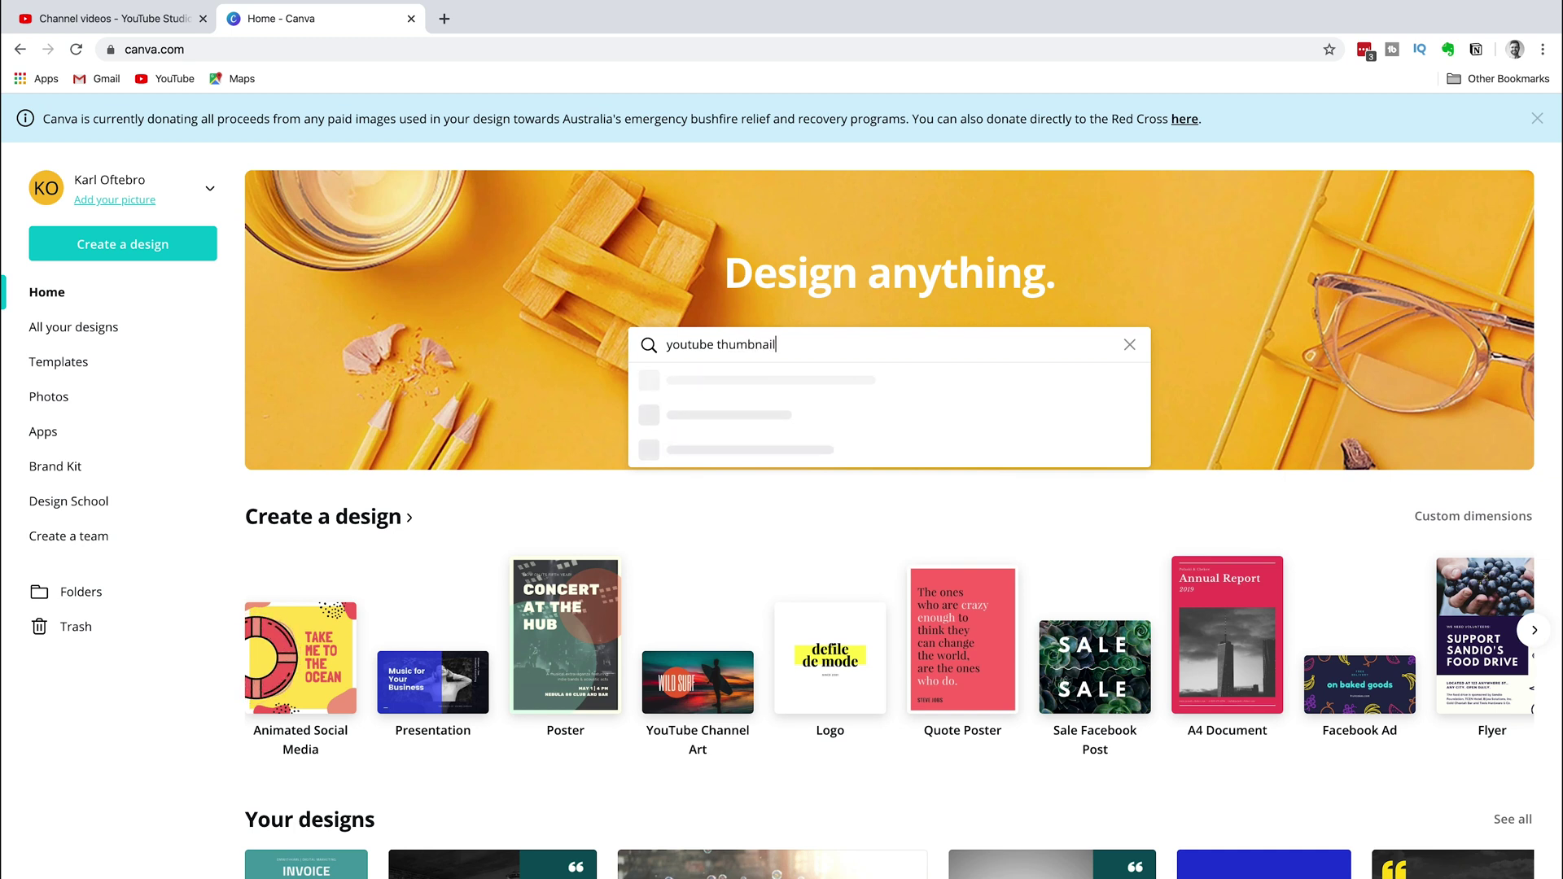
{"action": "key", "text": "Return"}
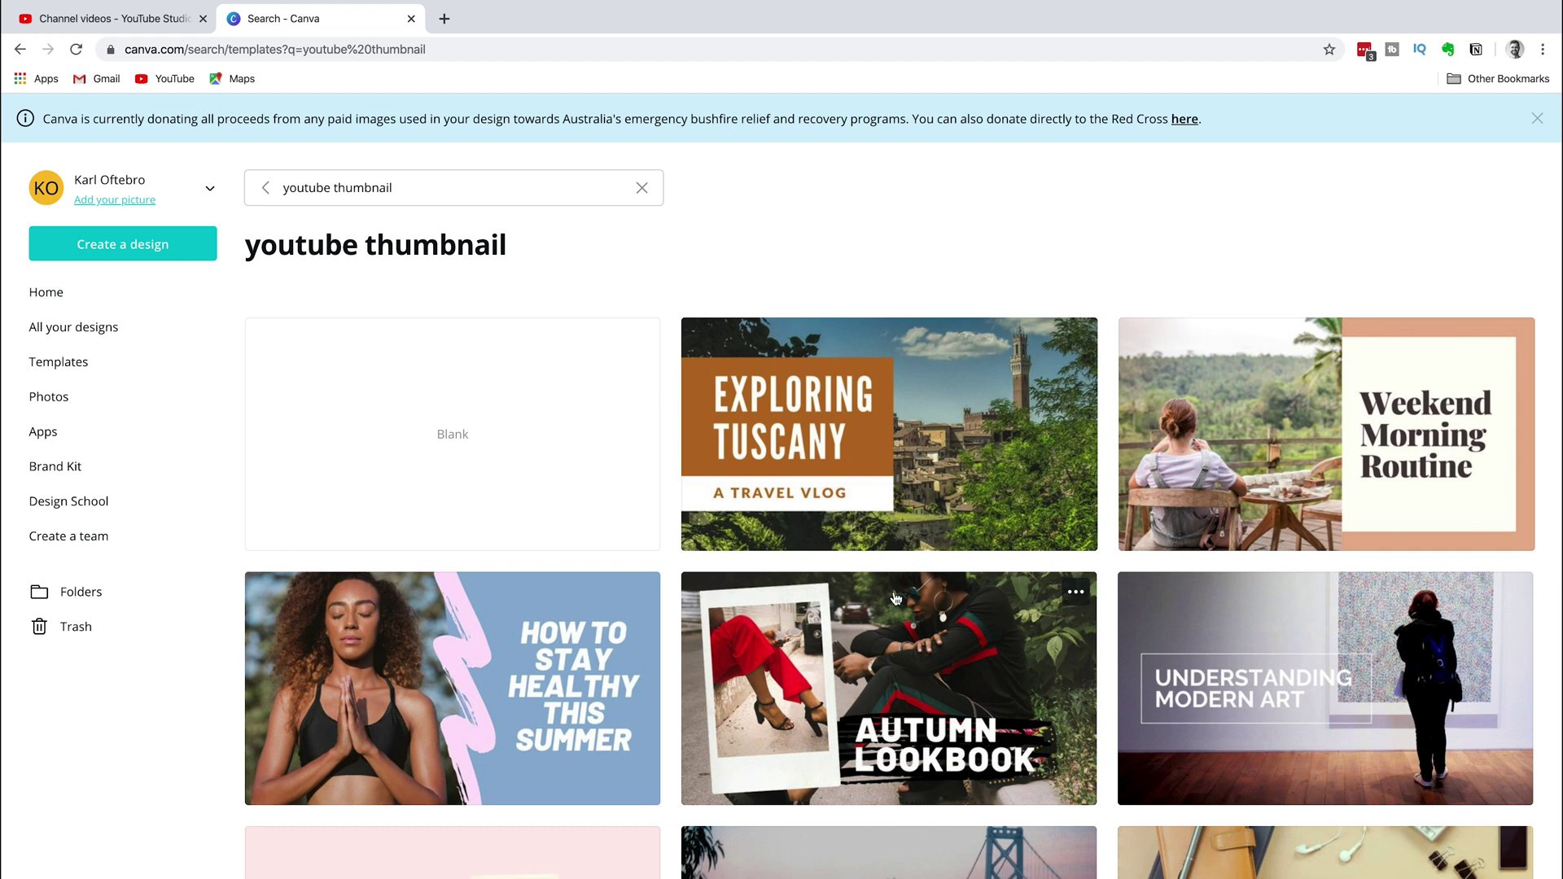
Browse the thumbnail templates and create a design from the Morning Motivation runner template.
{"action": "scroll", "coordinate": [895, 599], "scroll_direction": "down", "scroll_amount": 4}
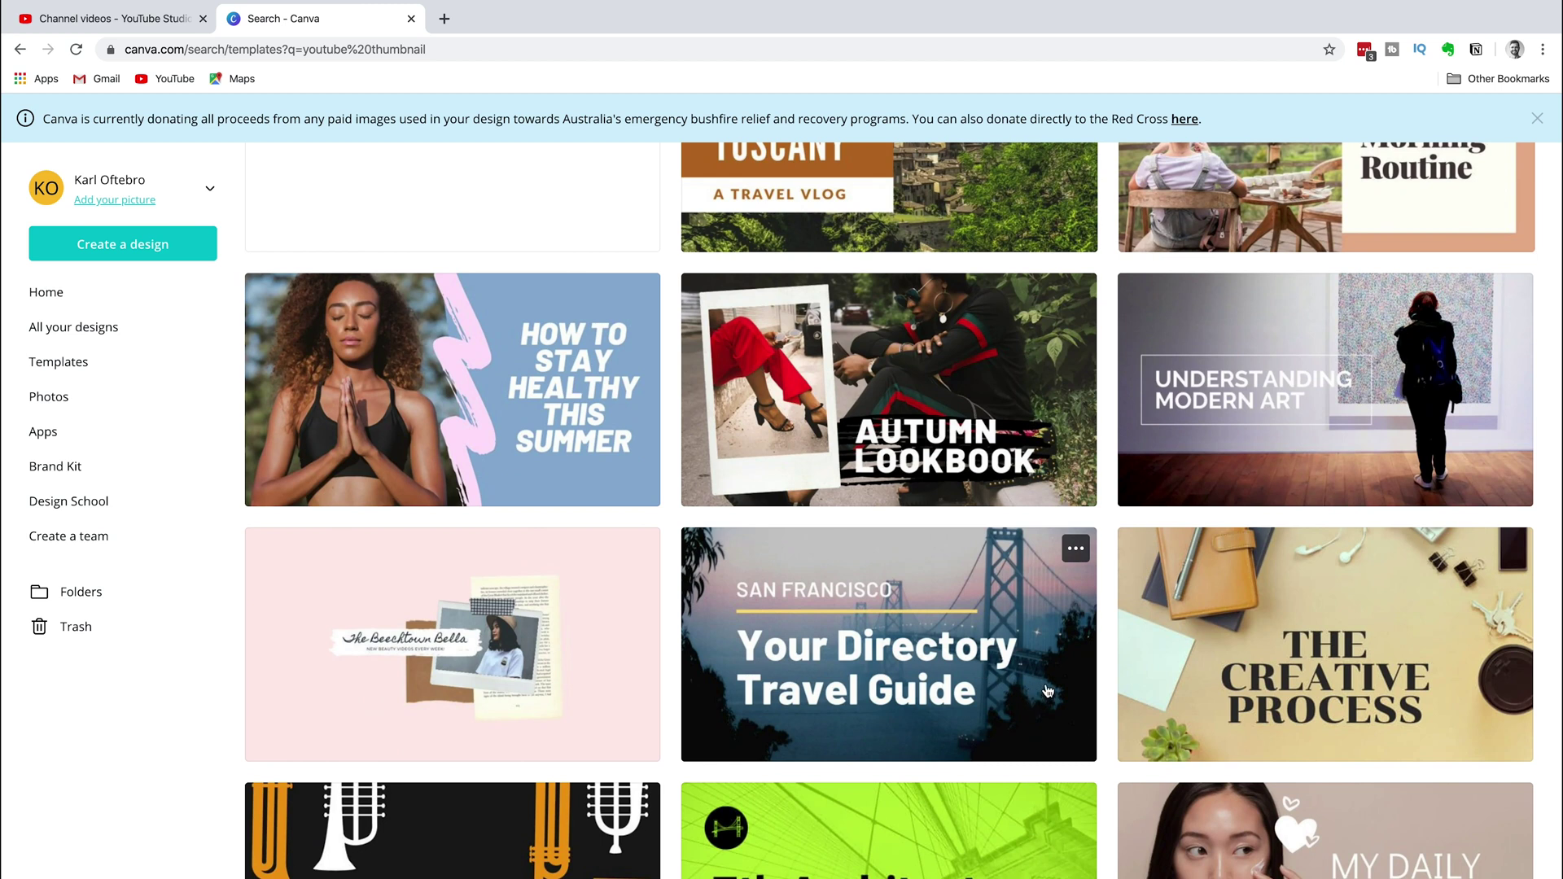
{"action": "left_click", "coordinate": [1047, 691]}
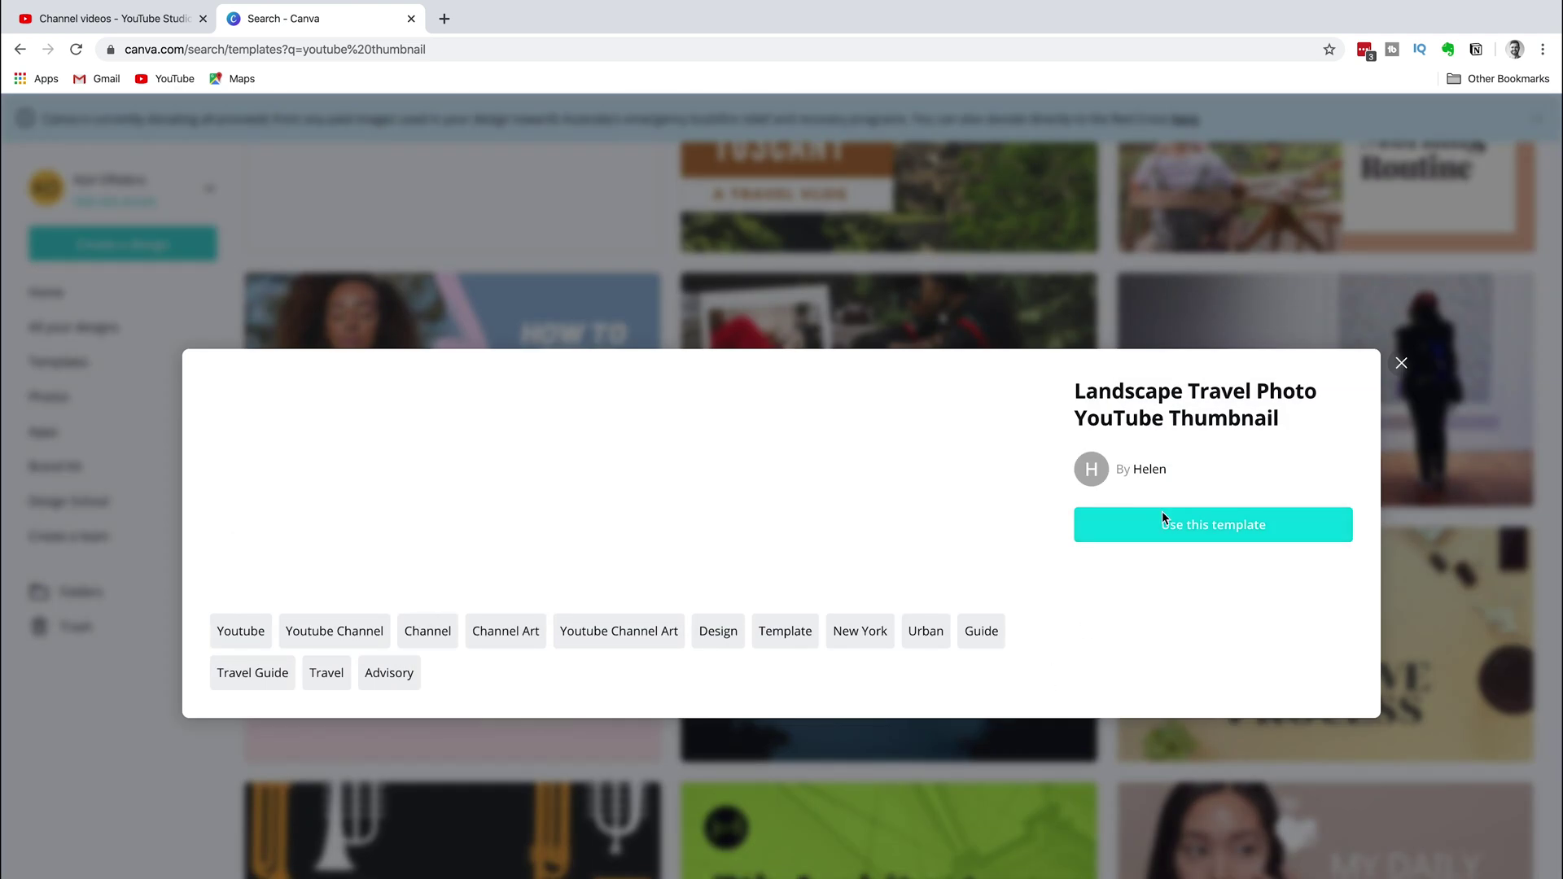
{"action": "left_click", "coordinate": [1400, 271]}
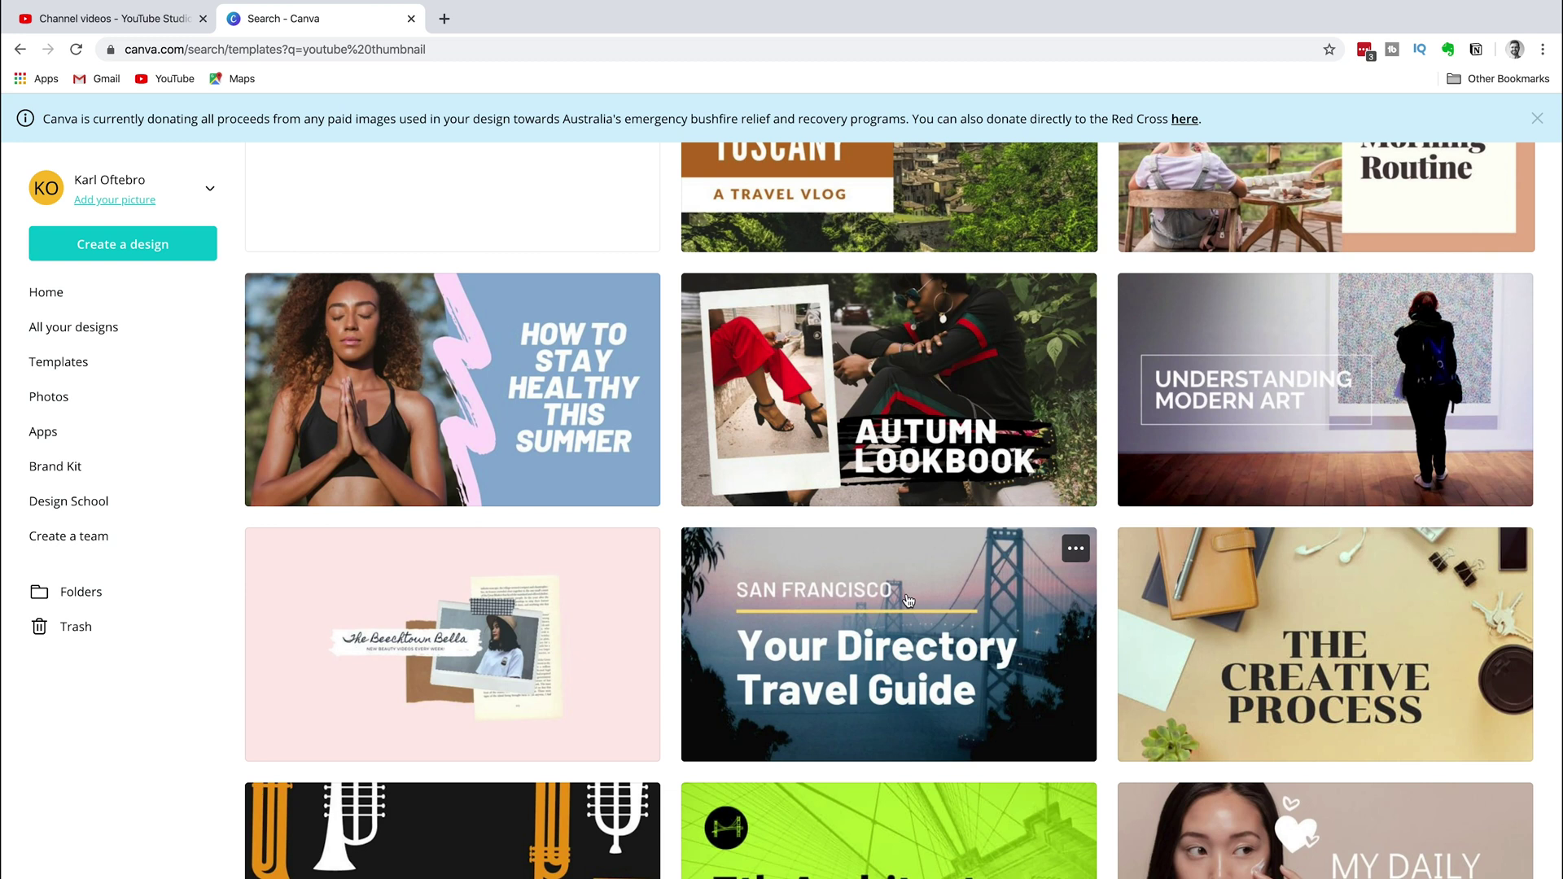
{"action": "scroll", "coordinate": [949, 642], "scroll_direction": "down", "scroll_amount": 6}
{"action": "scroll", "coordinate": [949, 643], "scroll_direction": "down", "scroll_amount": 1}
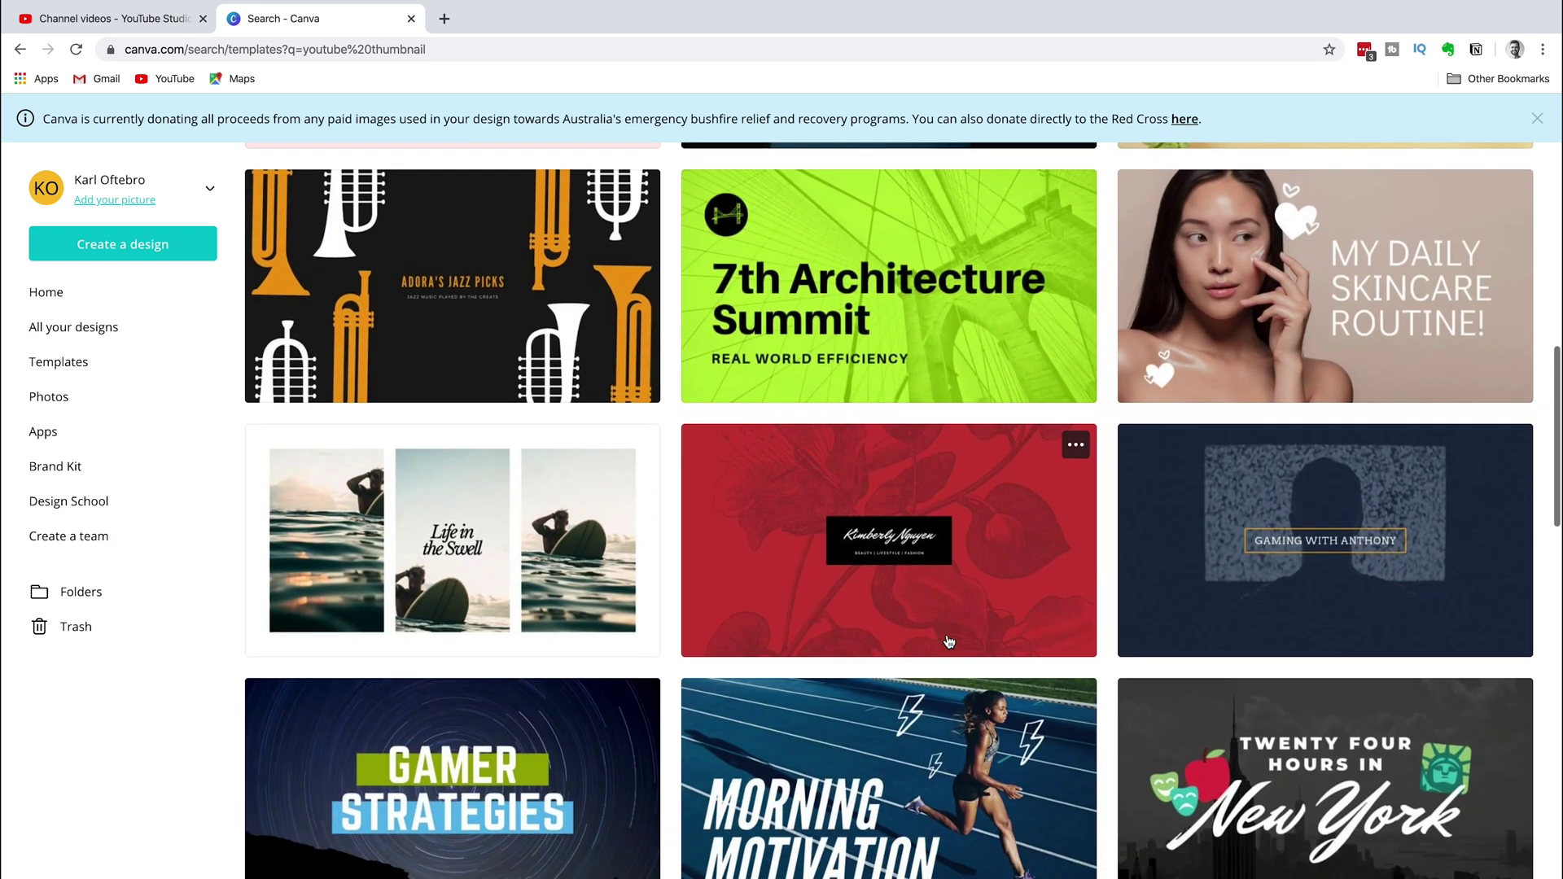
{"action": "scroll", "coordinate": [950, 643], "scroll_direction": "down", "scroll_amount": 2}
{"action": "scroll", "coordinate": [949, 642], "scroll_direction": "down", "scroll_amount": 1}
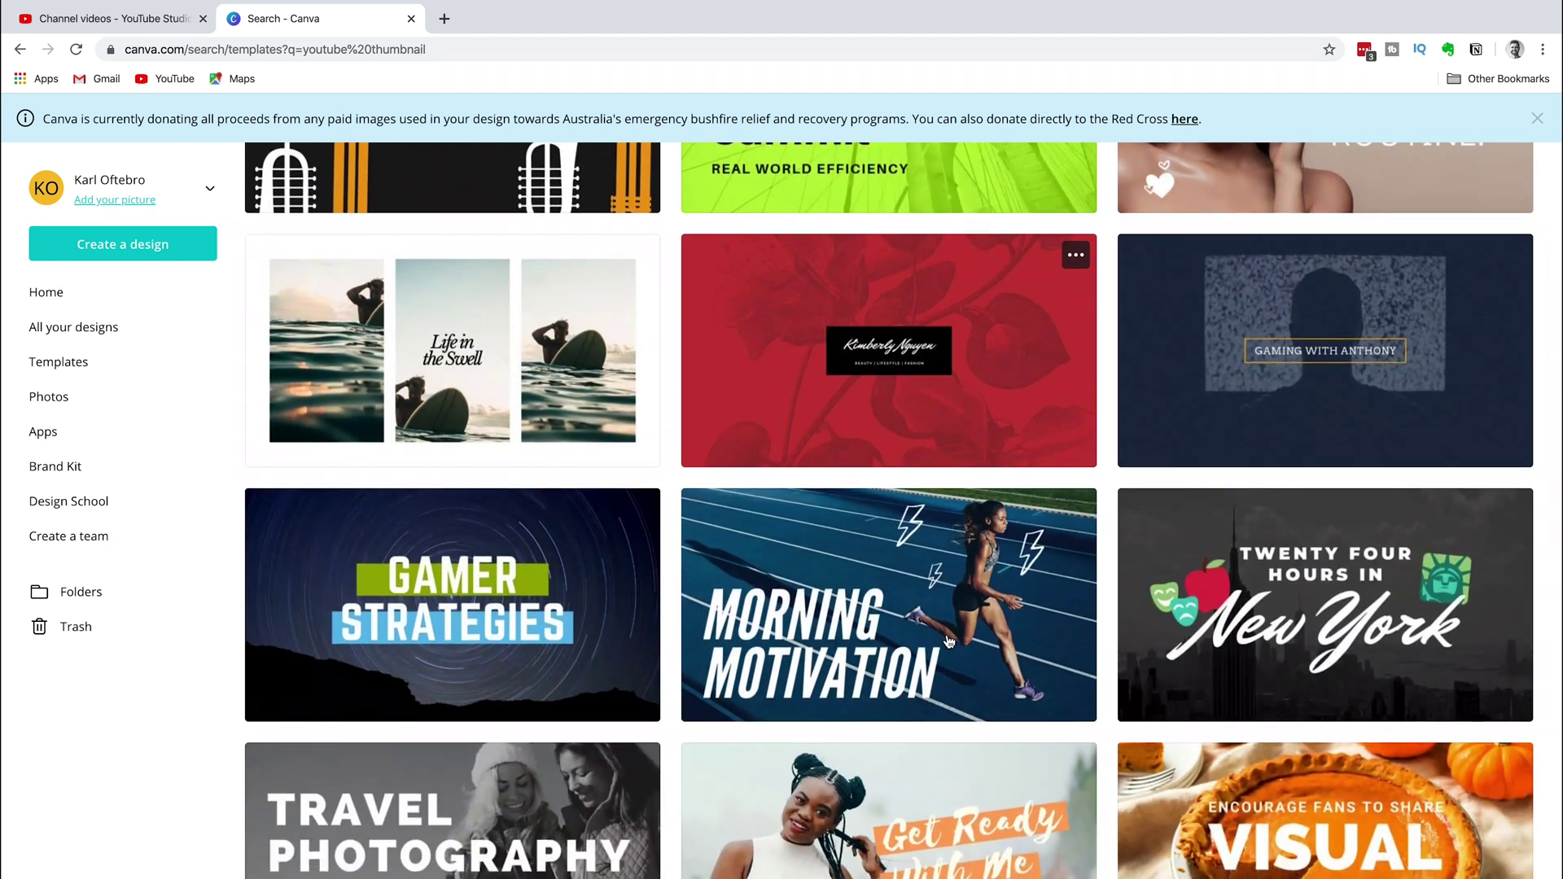
{"action": "scroll", "coordinate": [949, 642], "scroll_direction": "down", "scroll_amount": 1}
{"action": "left_click", "coordinate": [907, 575]}
{"action": "left_click", "coordinate": [1139, 458]}
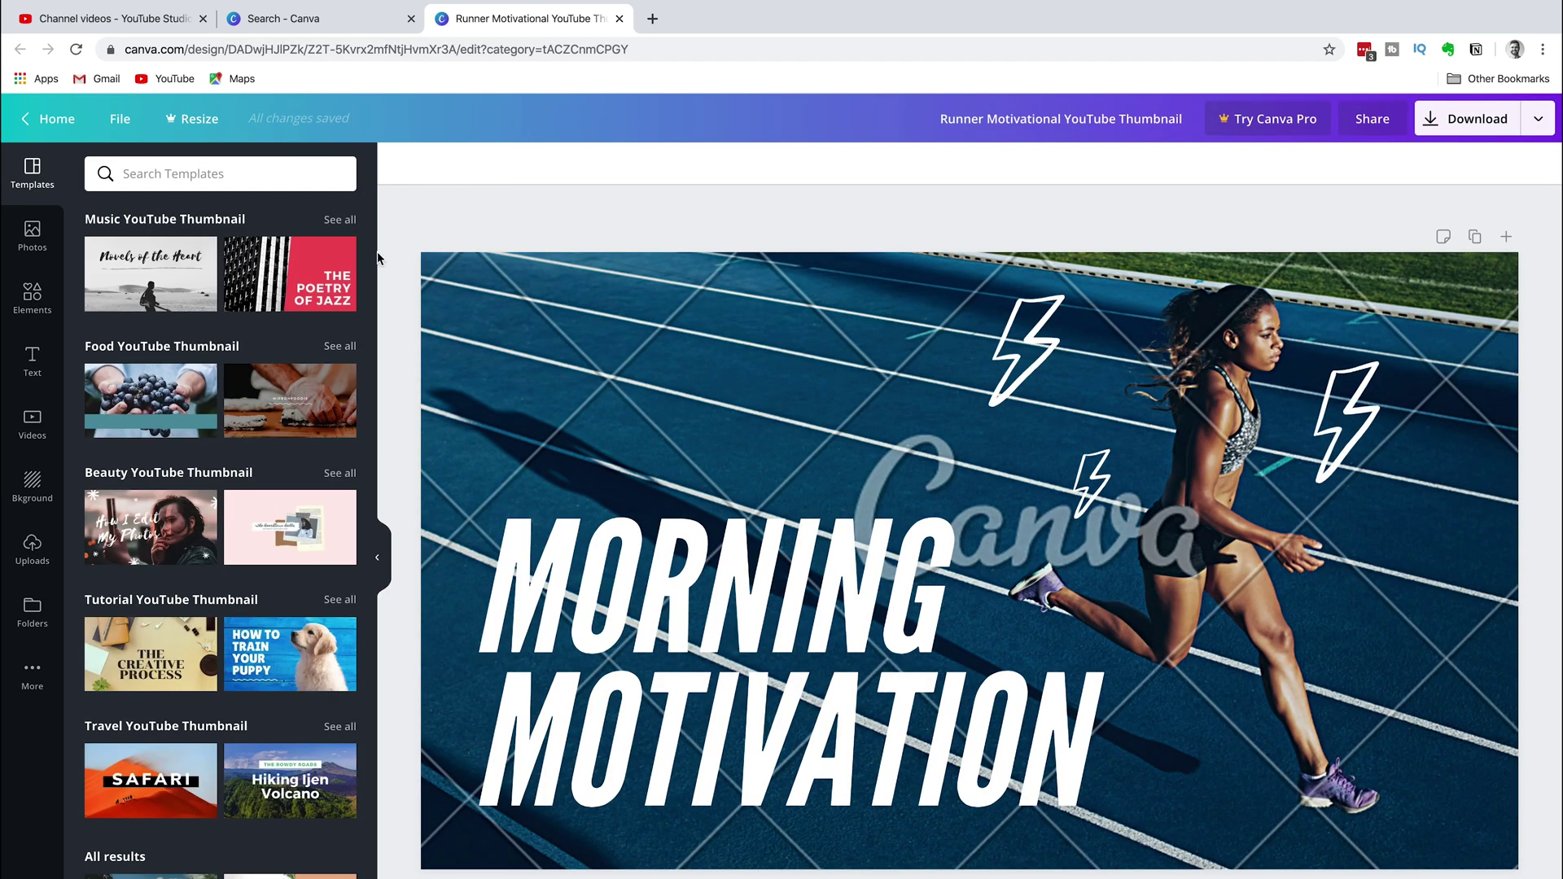
Search Canva's stock photos for 'Trail Running'.
{"action": "left_click", "coordinate": [27, 237]}
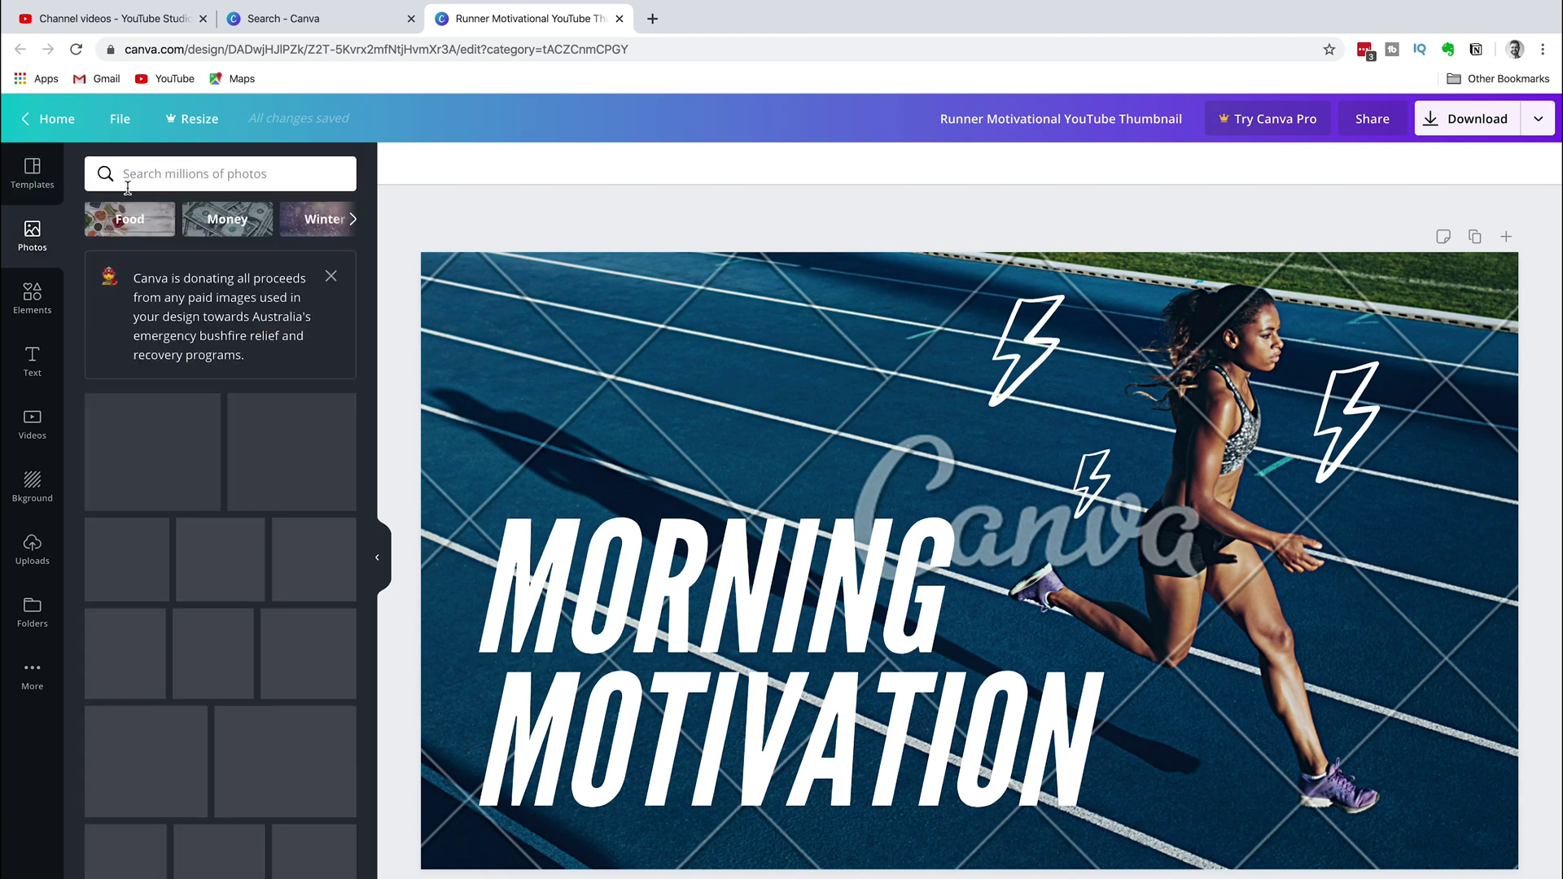
{"action": "left_click", "coordinate": [149, 177]}
{"action": "type", "text": "Trail Running"}
{"action": "key", "text": "Return"}
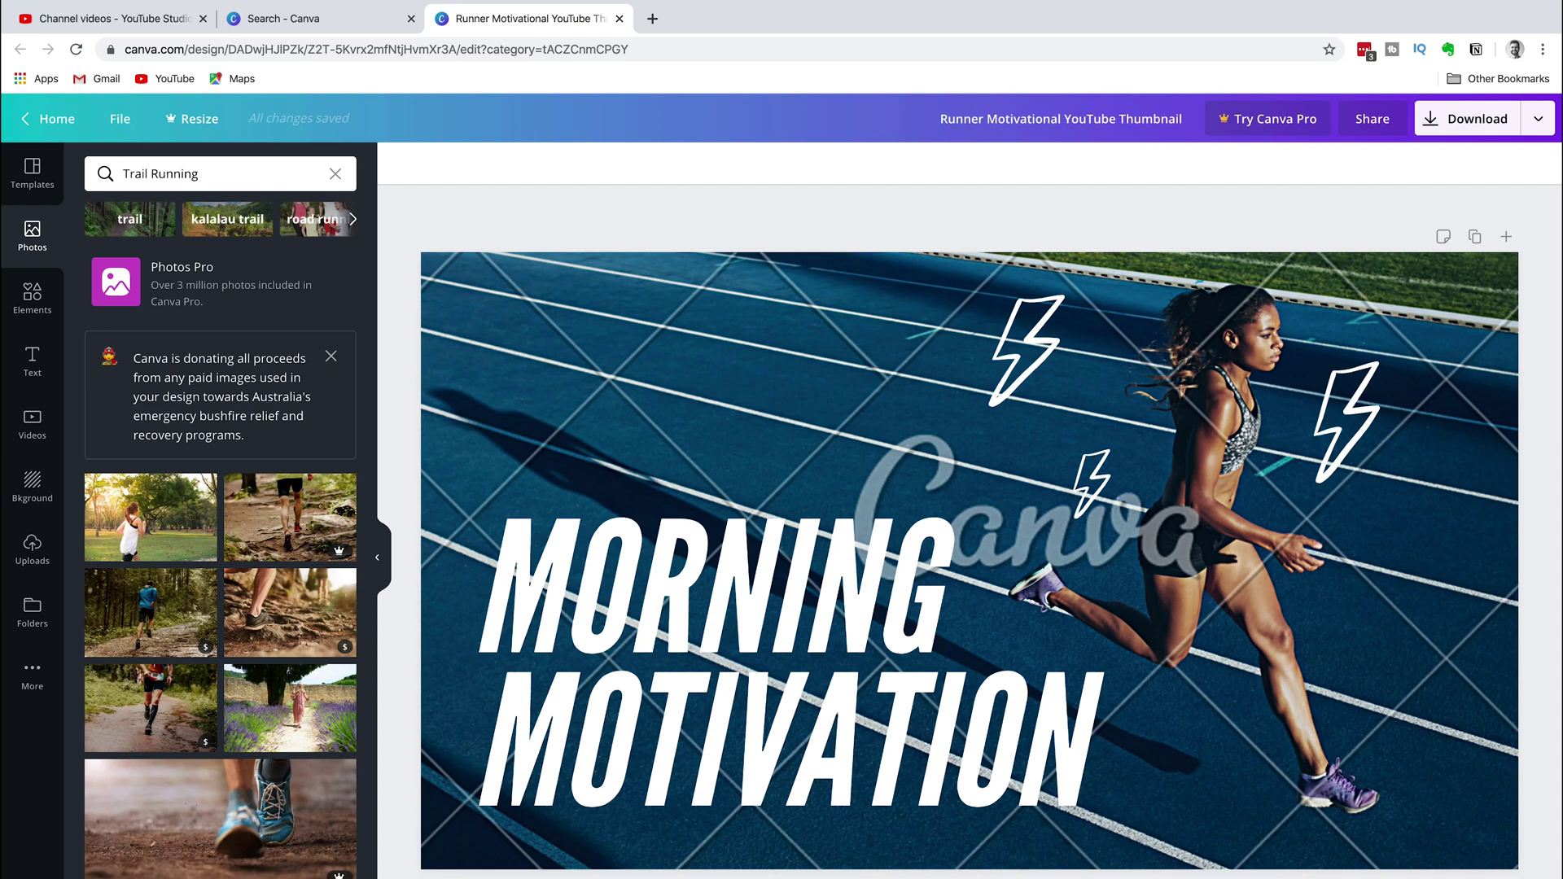
Drag the blue-jacket runner photo onto the design as its background, then browse more results.
{"action": "scroll", "coordinate": [261, 818], "scroll_direction": "down", "scroll_amount": 3}
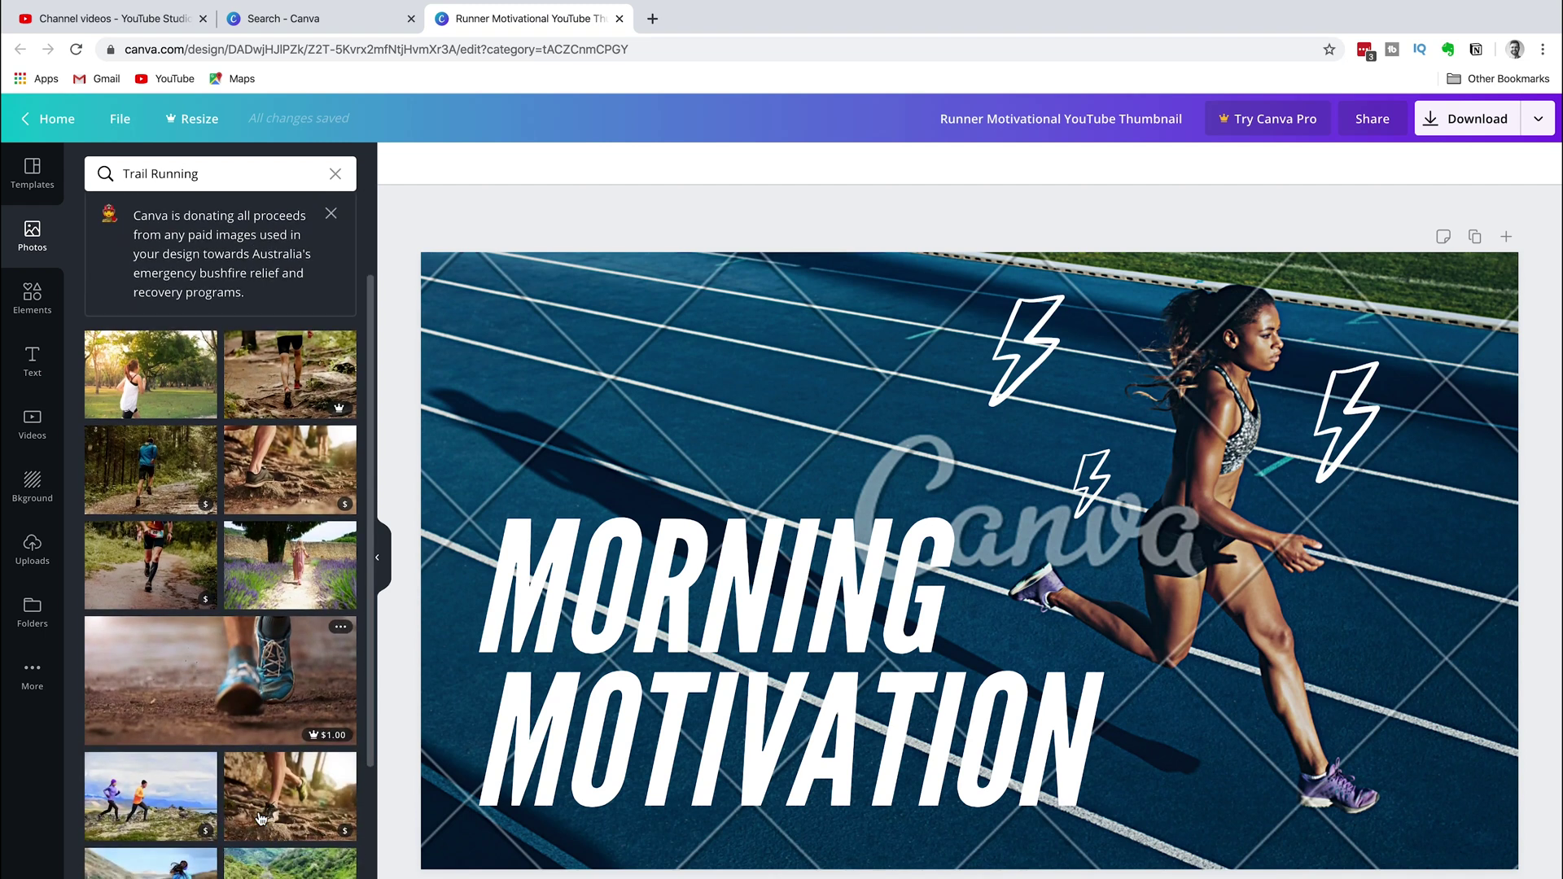
{"action": "scroll", "coordinate": [260, 819], "scroll_direction": "down", "scroll_amount": 2}
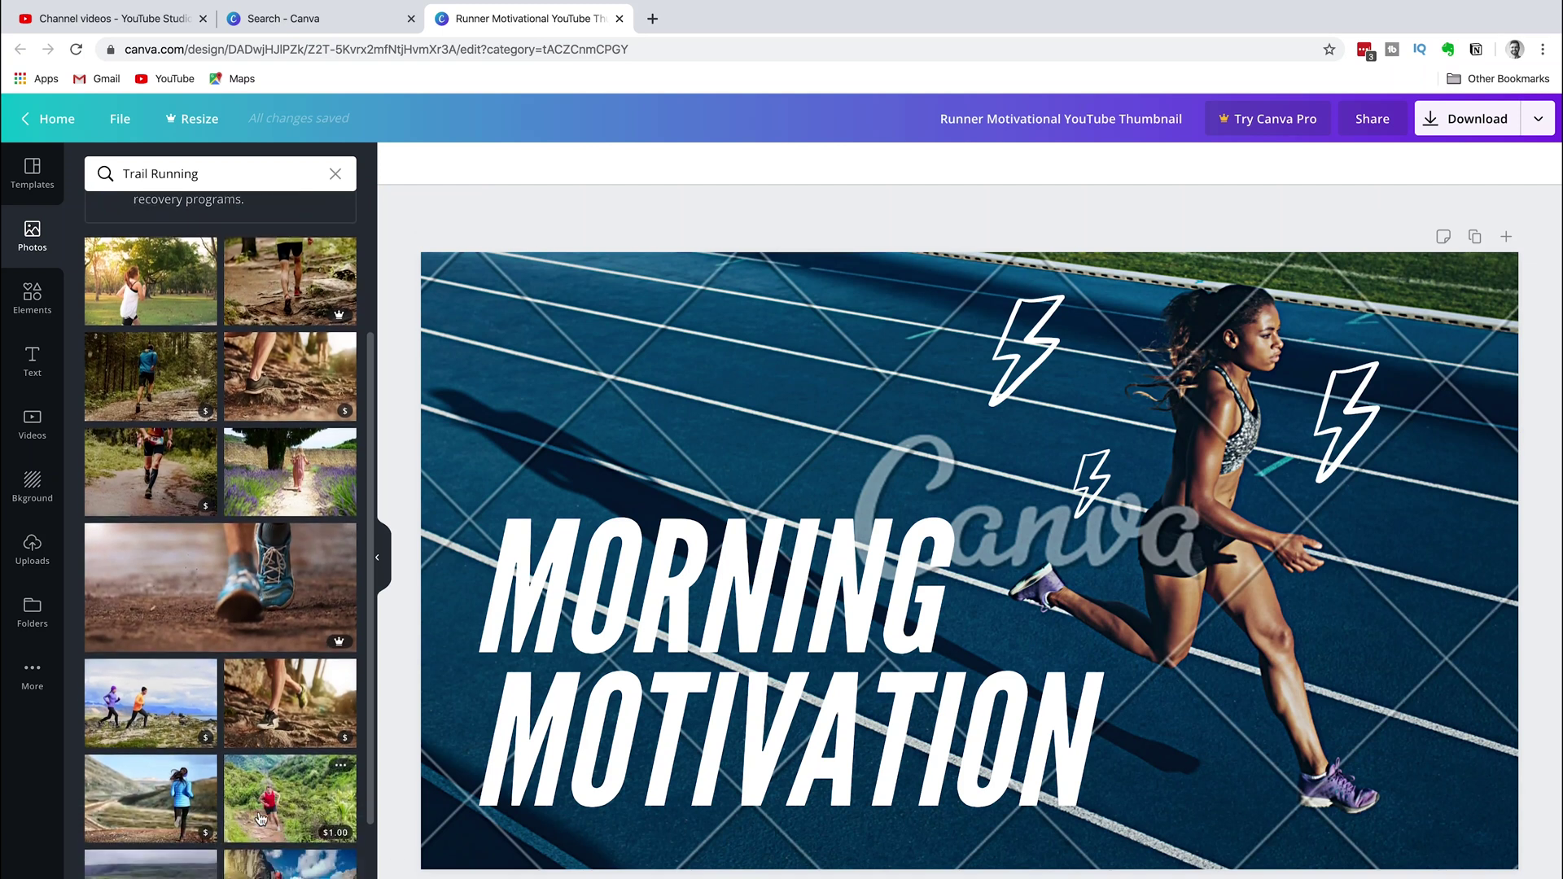
{"action": "left_click_drag", "start_coordinate": [159, 794], "coordinate": [471, 450]}
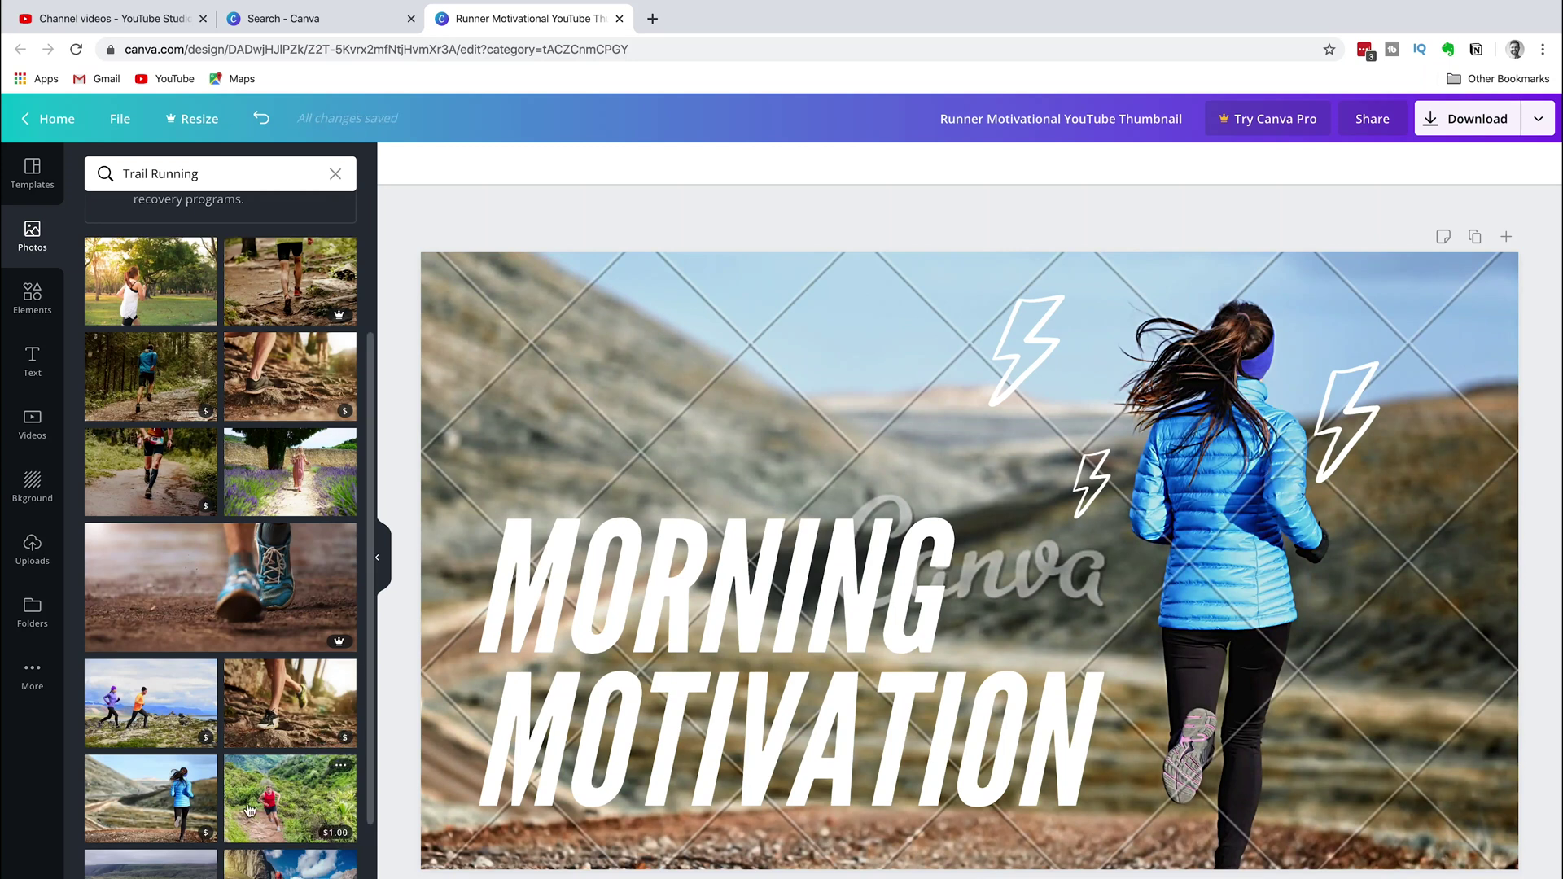
{"action": "scroll", "coordinate": [249, 809], "scroll_direction": "down", "scroll_amount": 5}
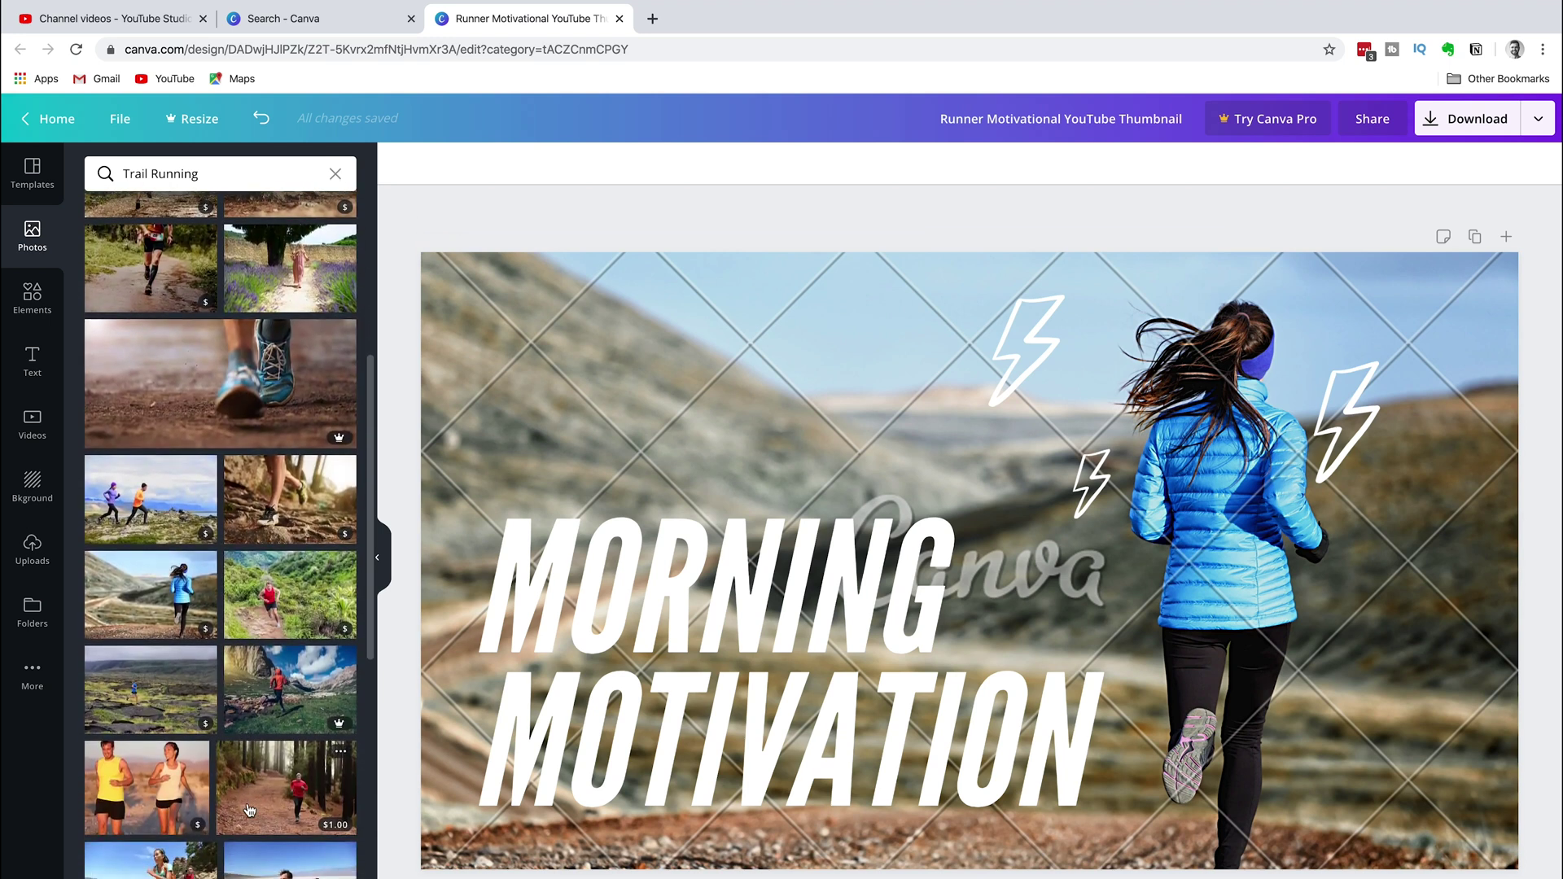
{"action": "scroll", "coordinate": [250, 809], "scroll_direction": "down", "scroll_amount": 2}
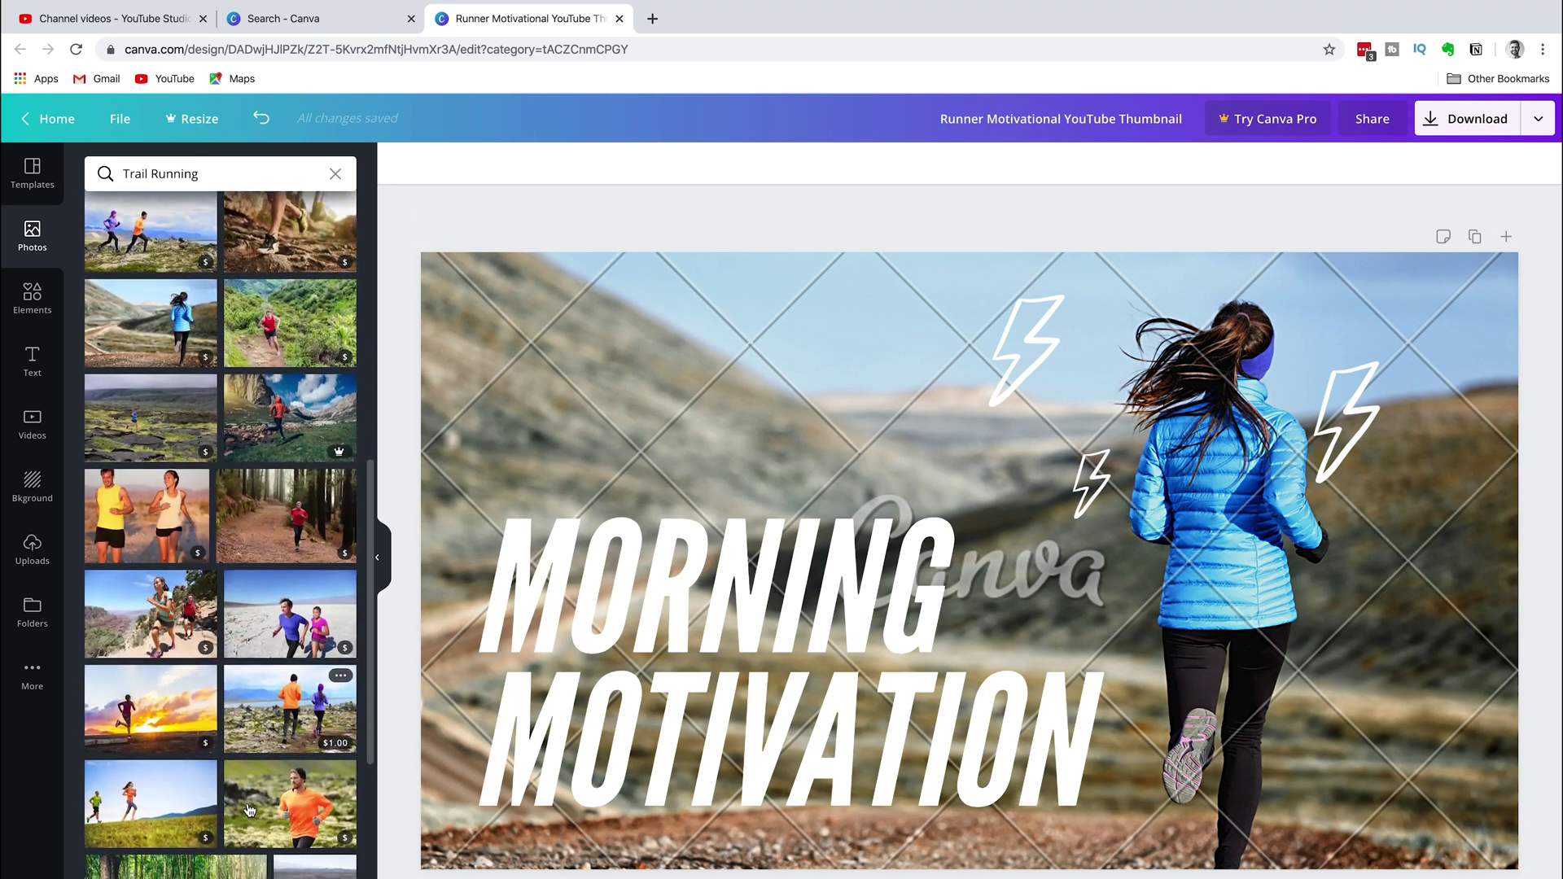
{"action": "scroll", "coordinate": [250, 810], "scroll_direction": "down", "scroll_amount": 1}
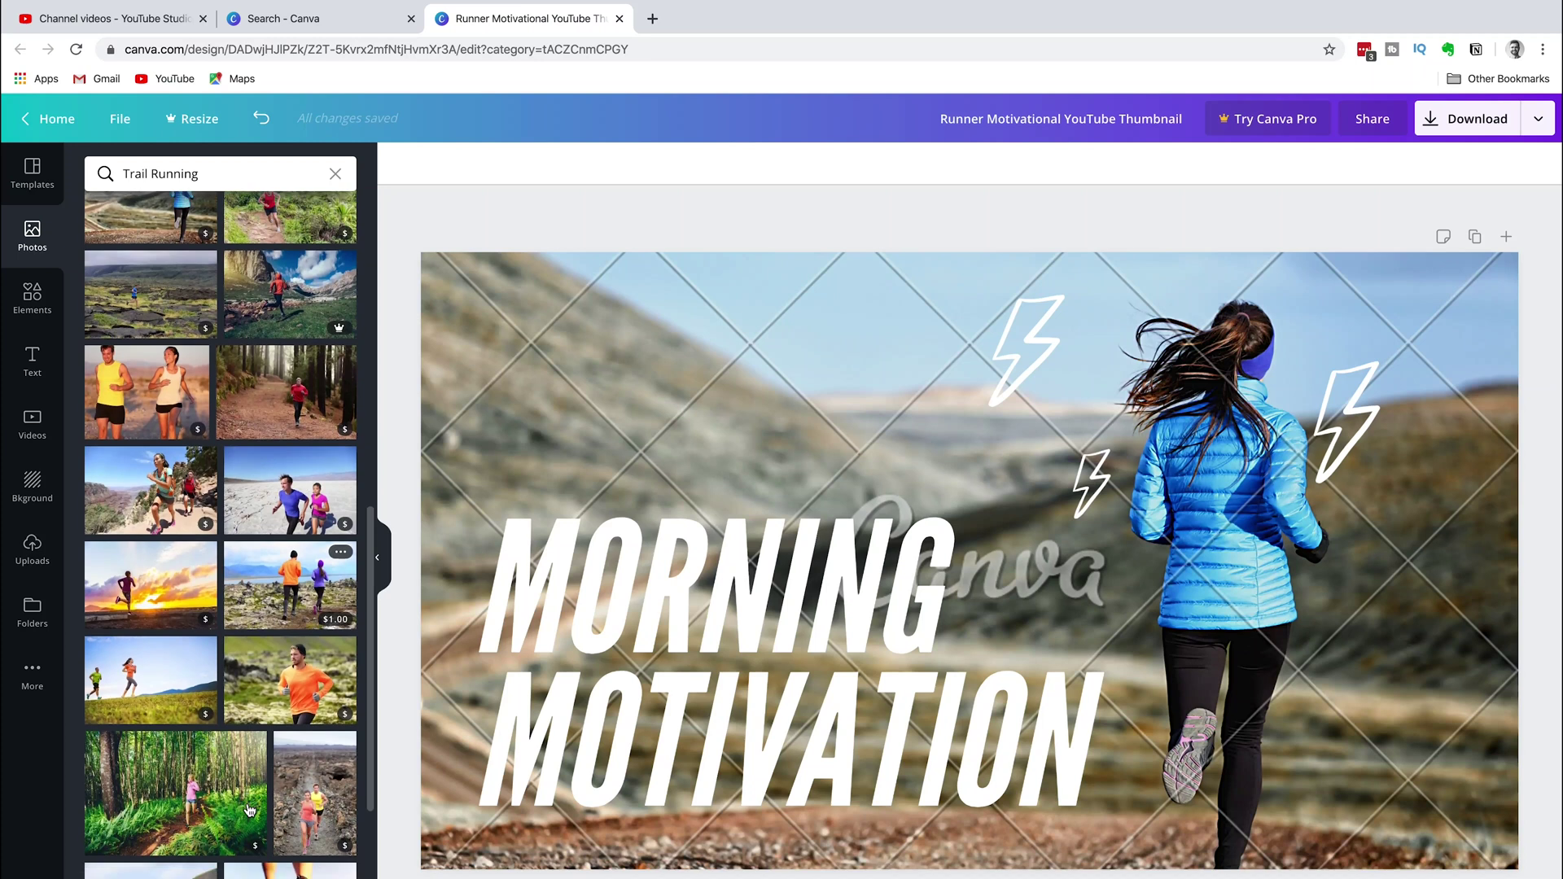
{"action": "scroll", "coordinate": [250, 810], "scroll_direction": "down", "scroll_amount": 3}
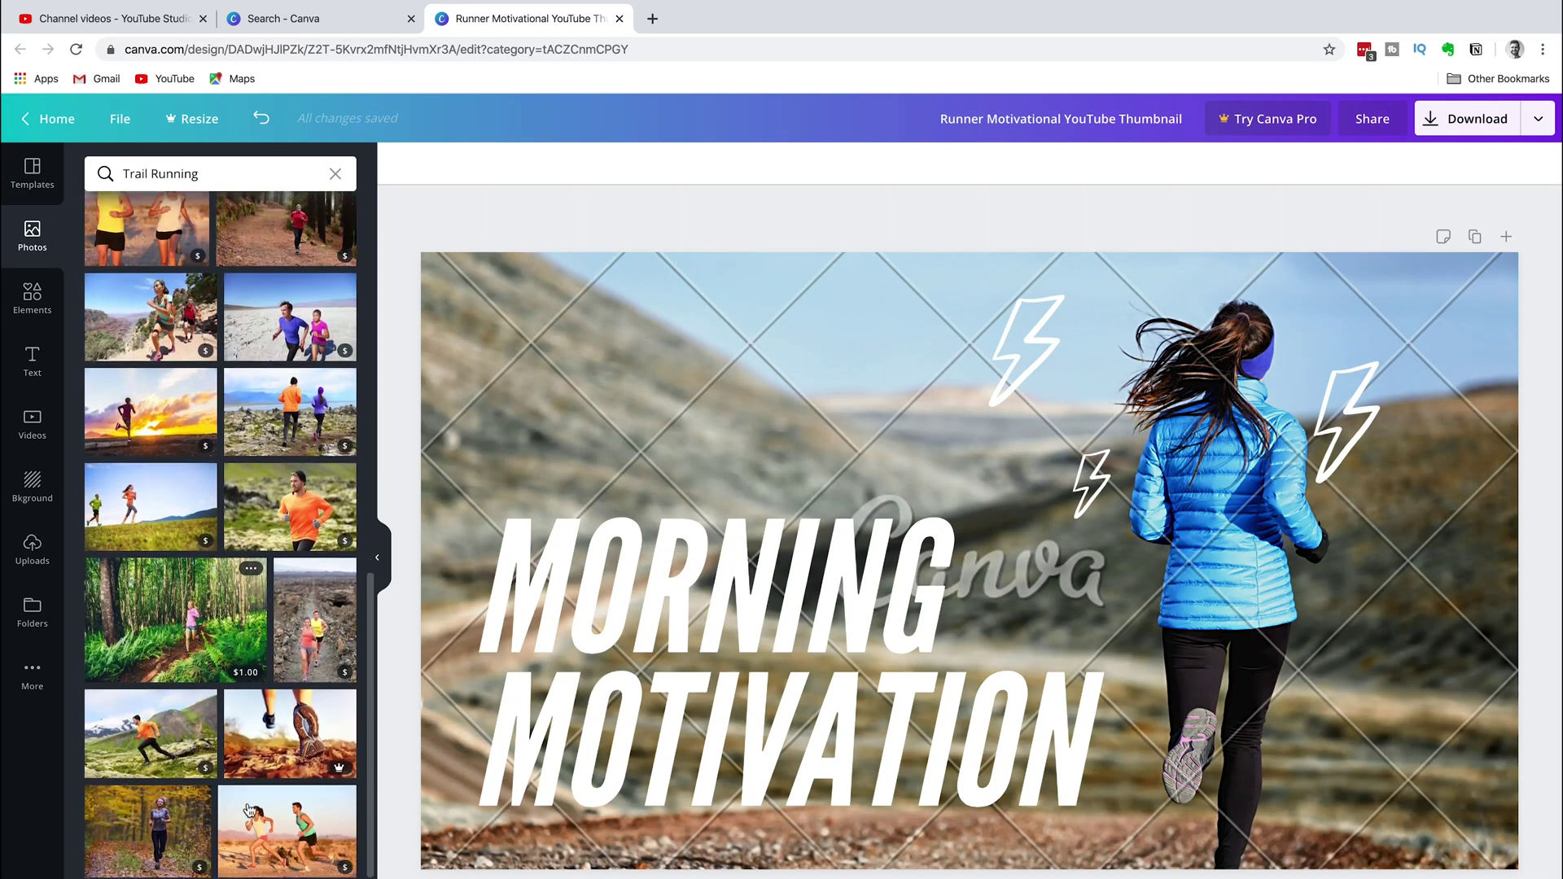
{"action": "scroll", "coordinate": [250, 811], "scroll_direction": "down", "scroll_amount": 3}
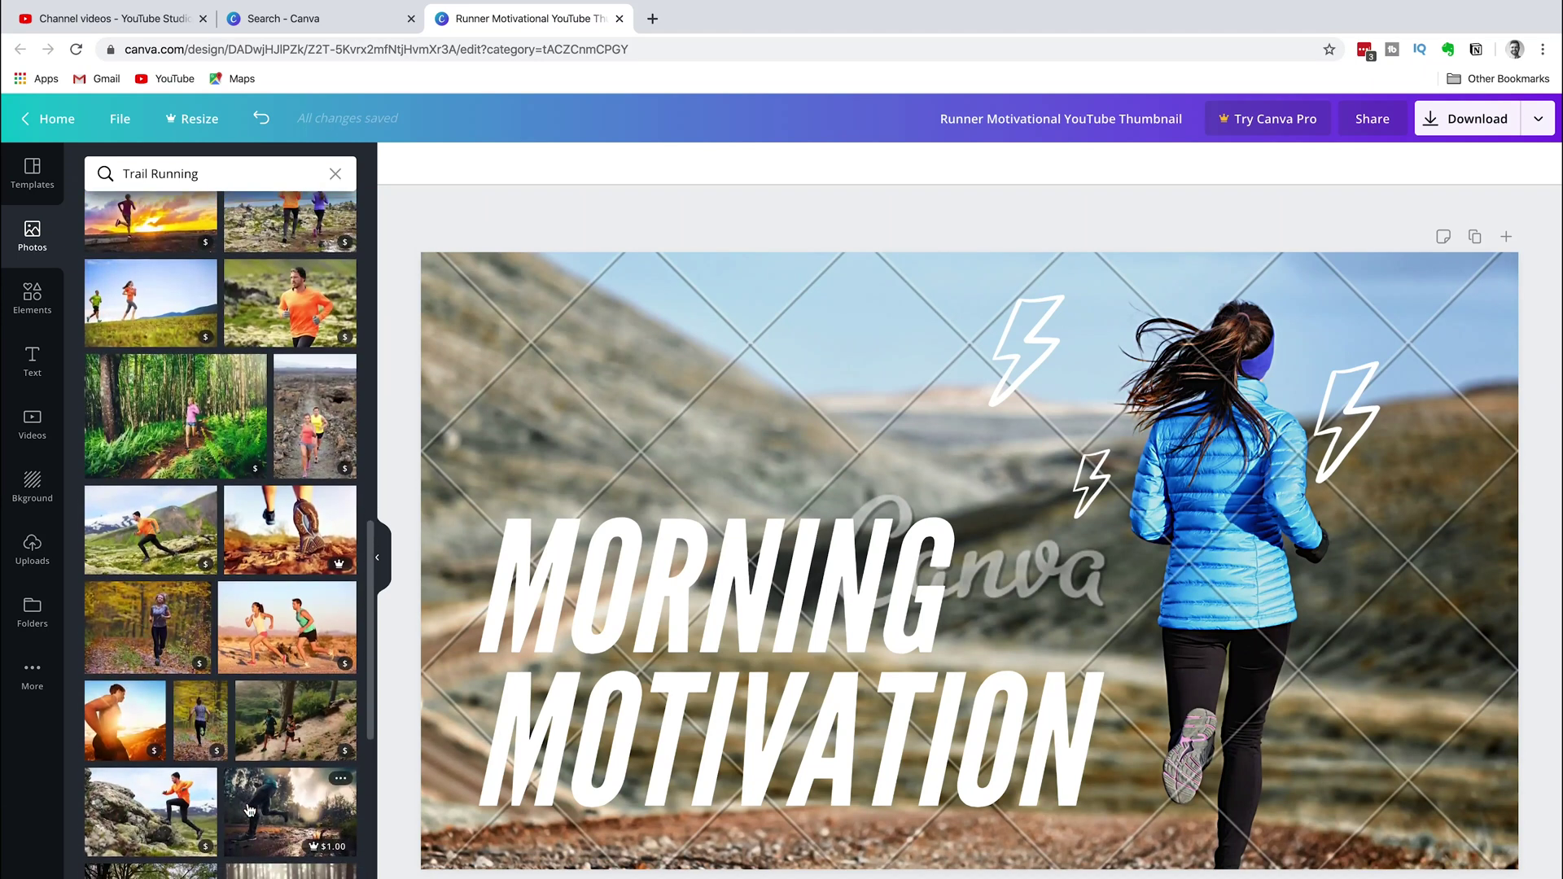
{"action": "scroll", "coordinate": [250, 810], "scroll_direction": "down", "scroll_amount": 1}
{"action": "scroll", "coordinate": [250, 810], "scroll_direction": "down", "scroll_amount": 1}
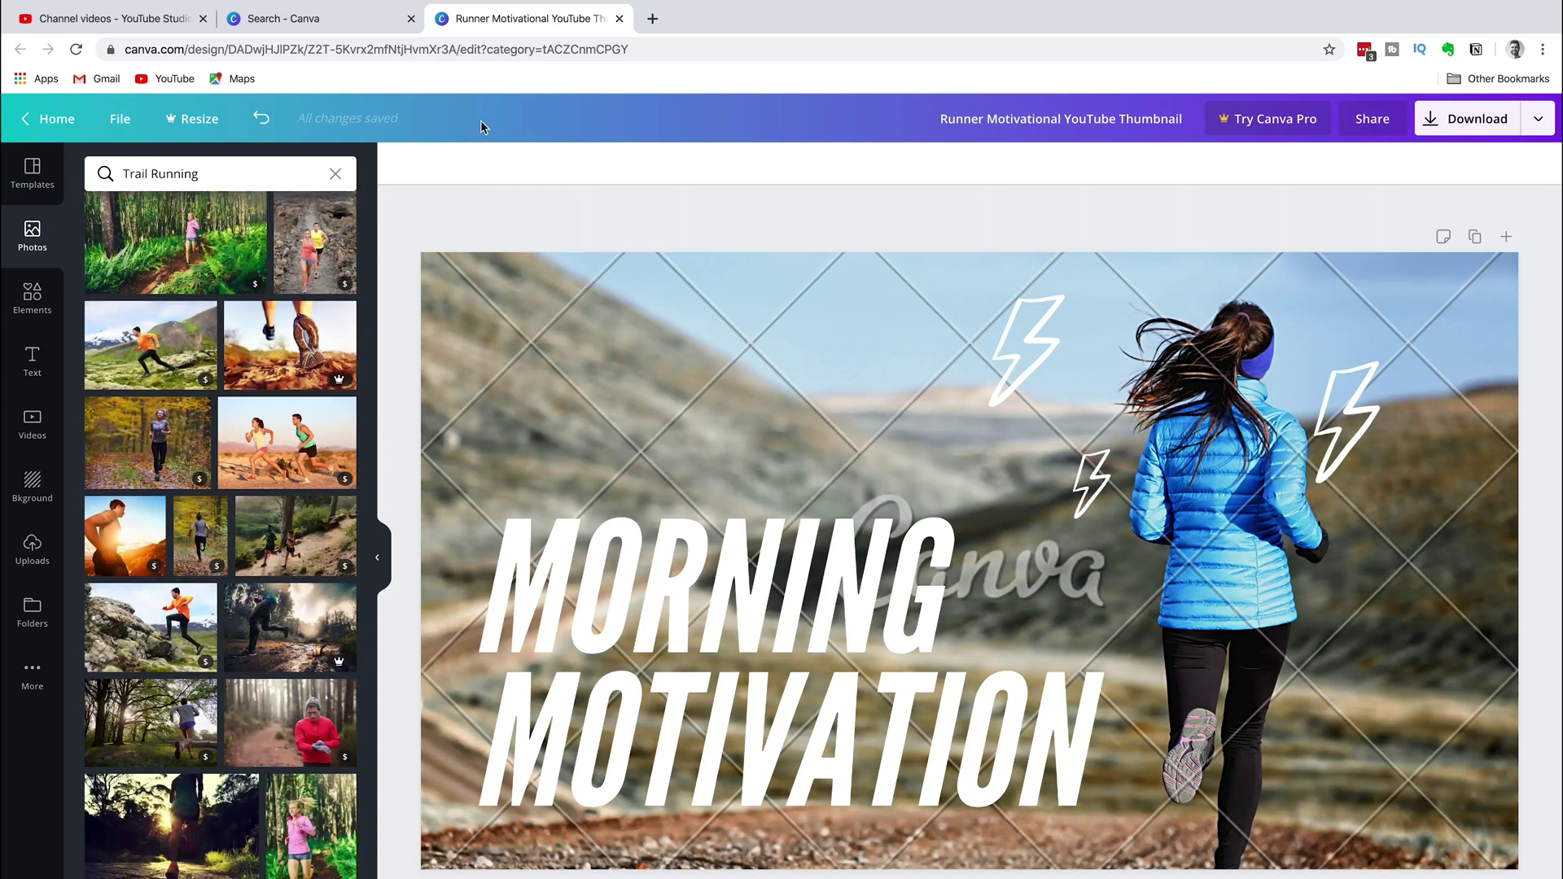
Open Unsplash in a new tab and search for 'Trail Running'.
{"action": "left_click", "coordinate": [652, 18]}
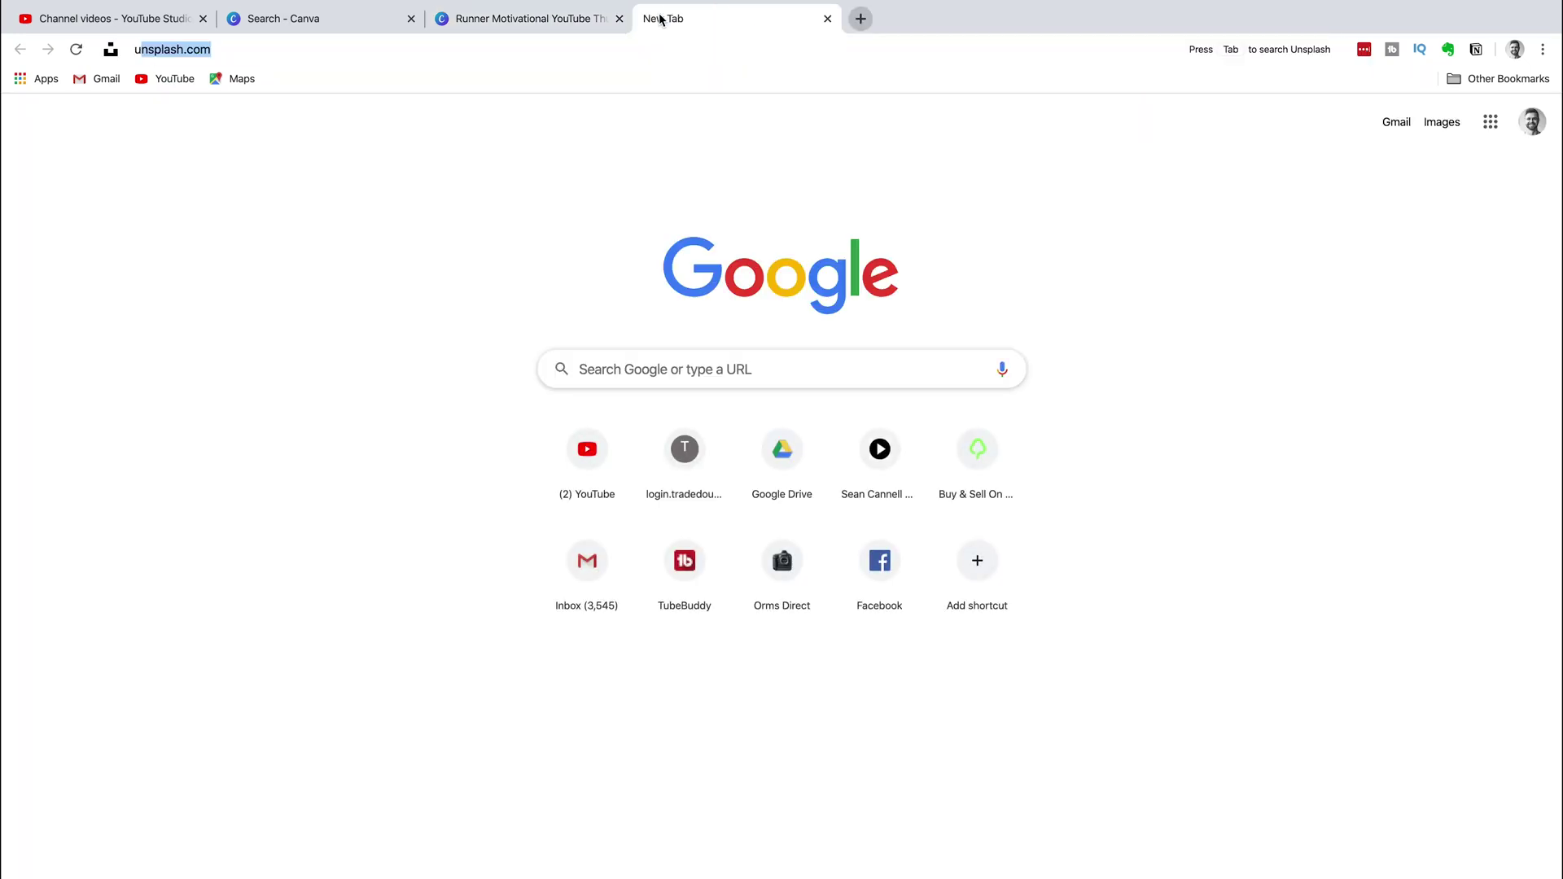
{"action": "type", "text": "unsplash"}
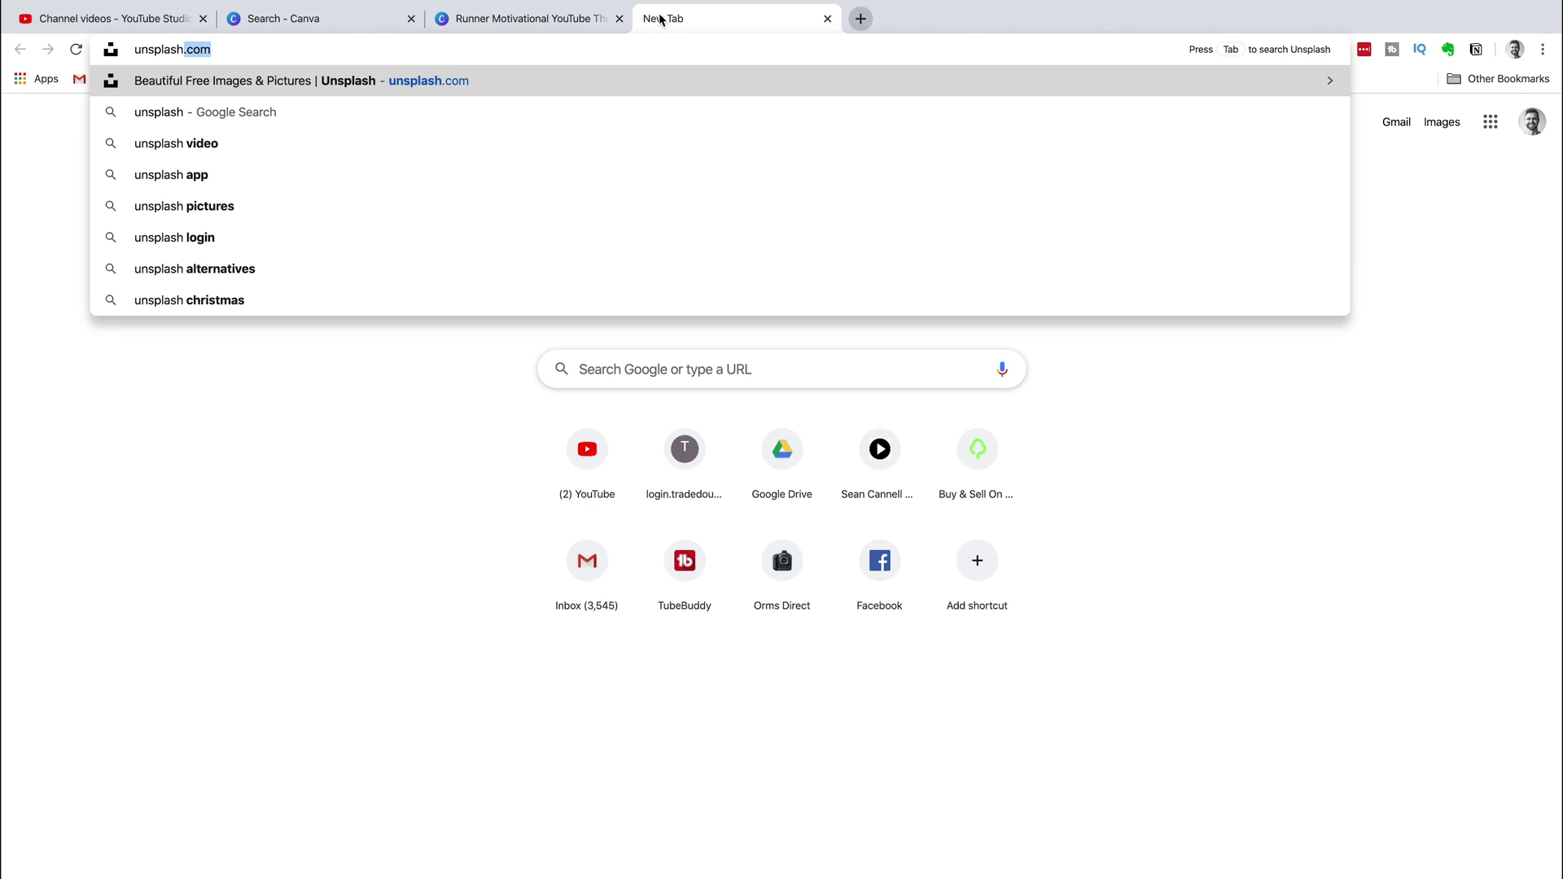
{"action": "key", "text": "Return"}
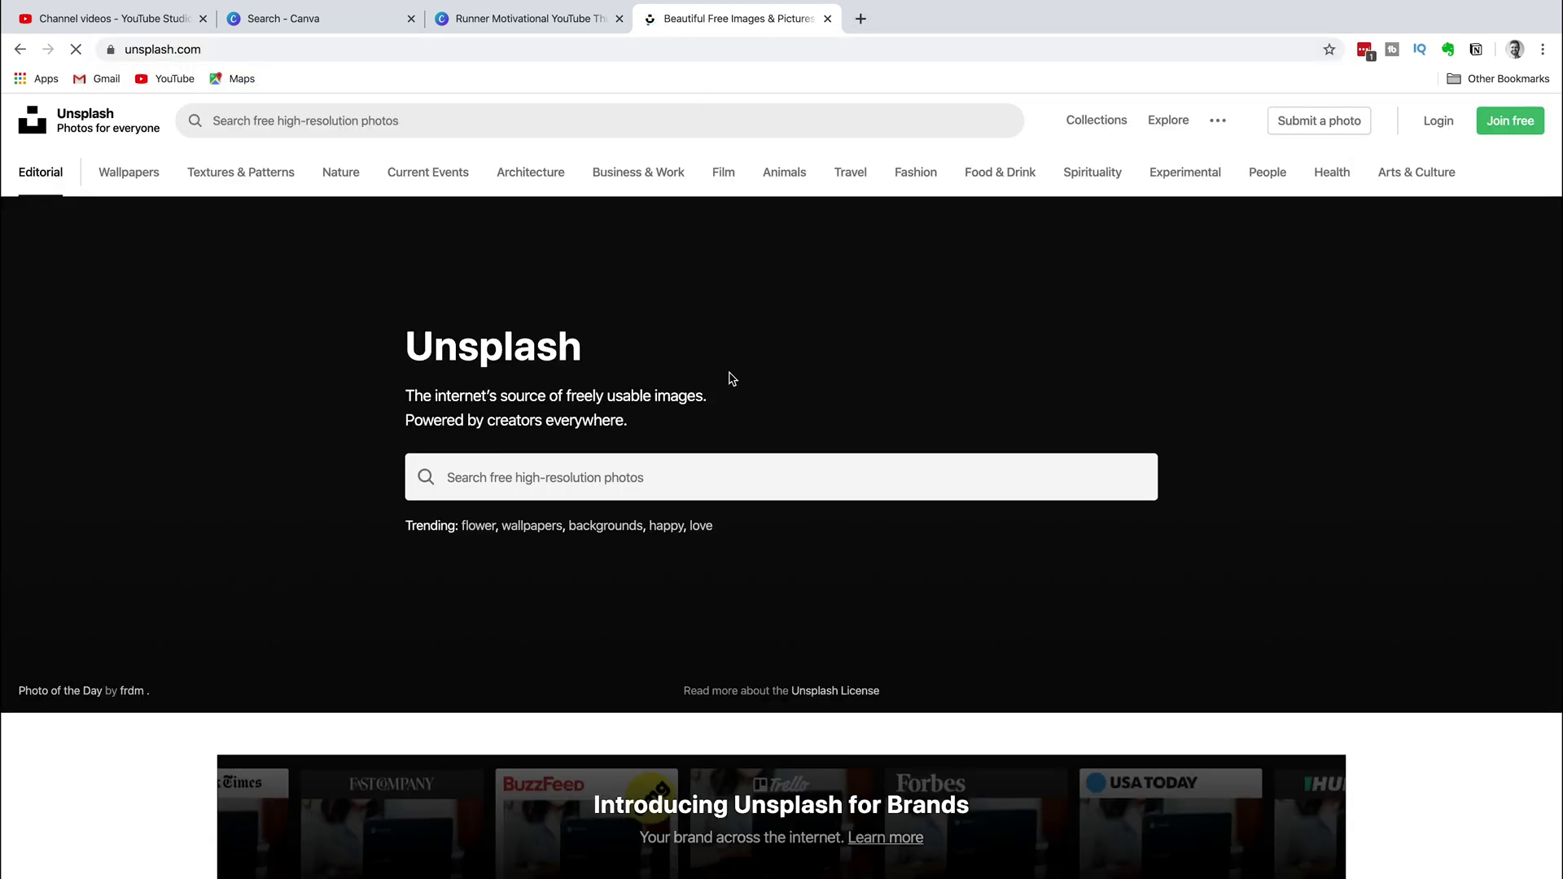
{"action": "left_click", "coordinate": [593, 496]}
{"action": "type", "text": "Tra"}
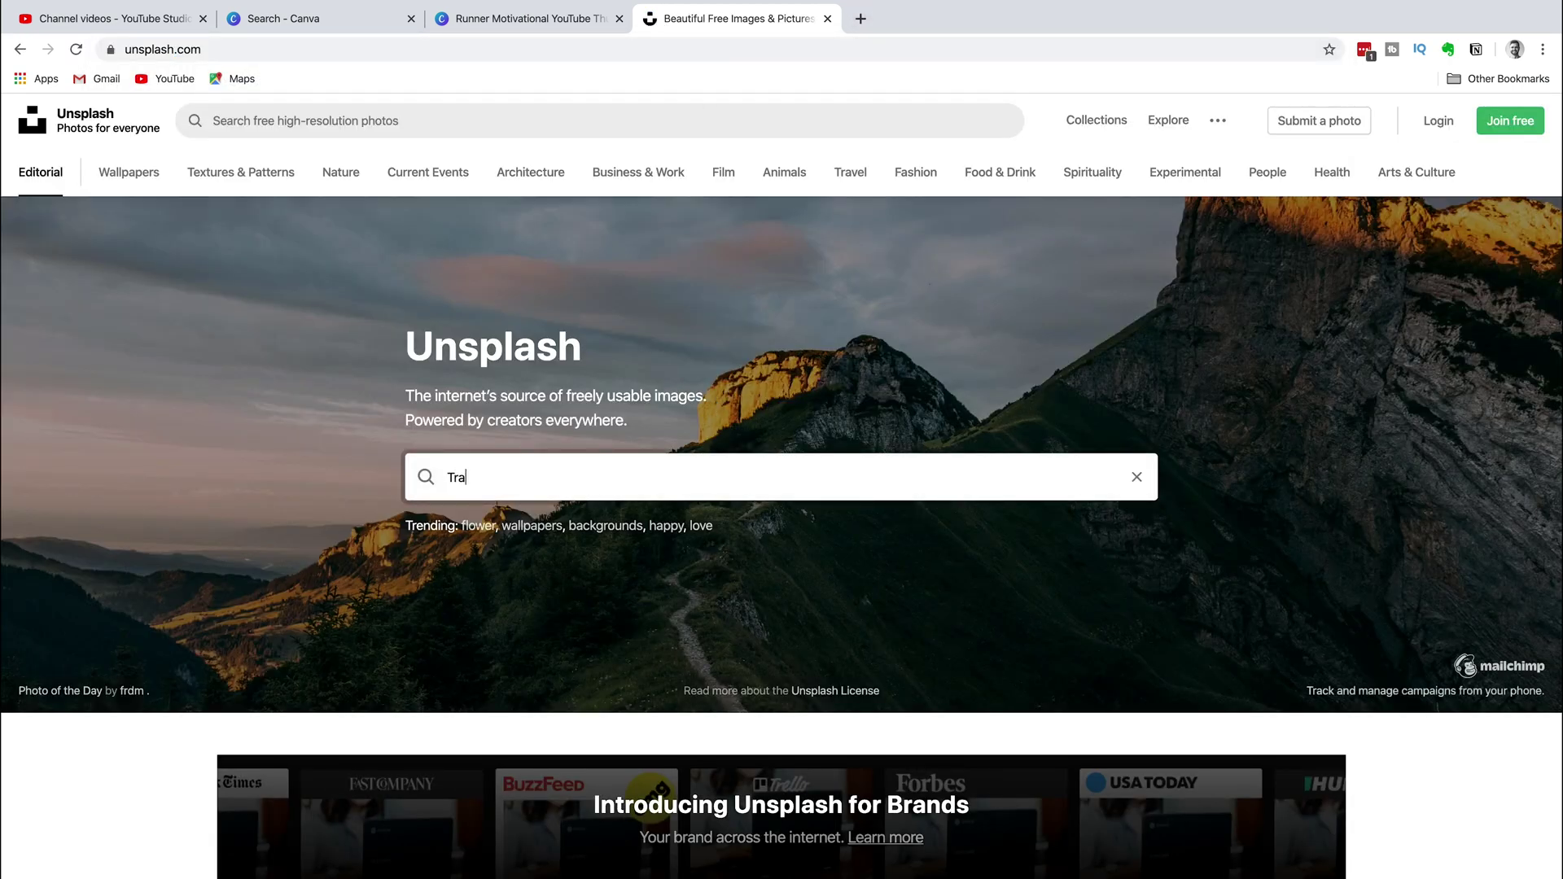
{"action": "type", "text": "il Runnin"}
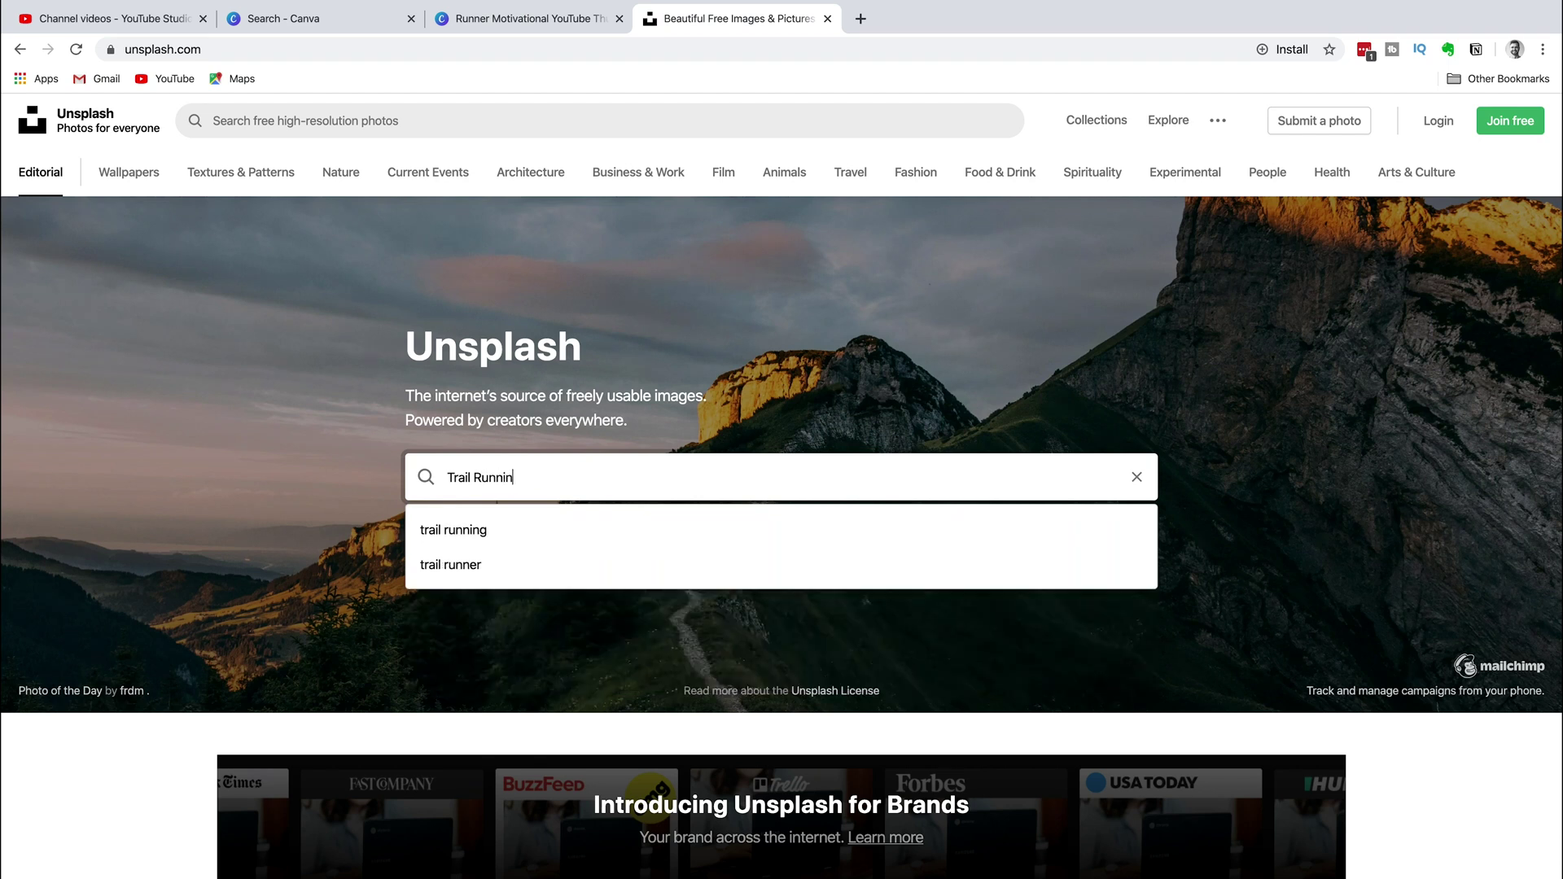
{"action": "type", "text": "g"}
{"action": "key", "text": "Return"}
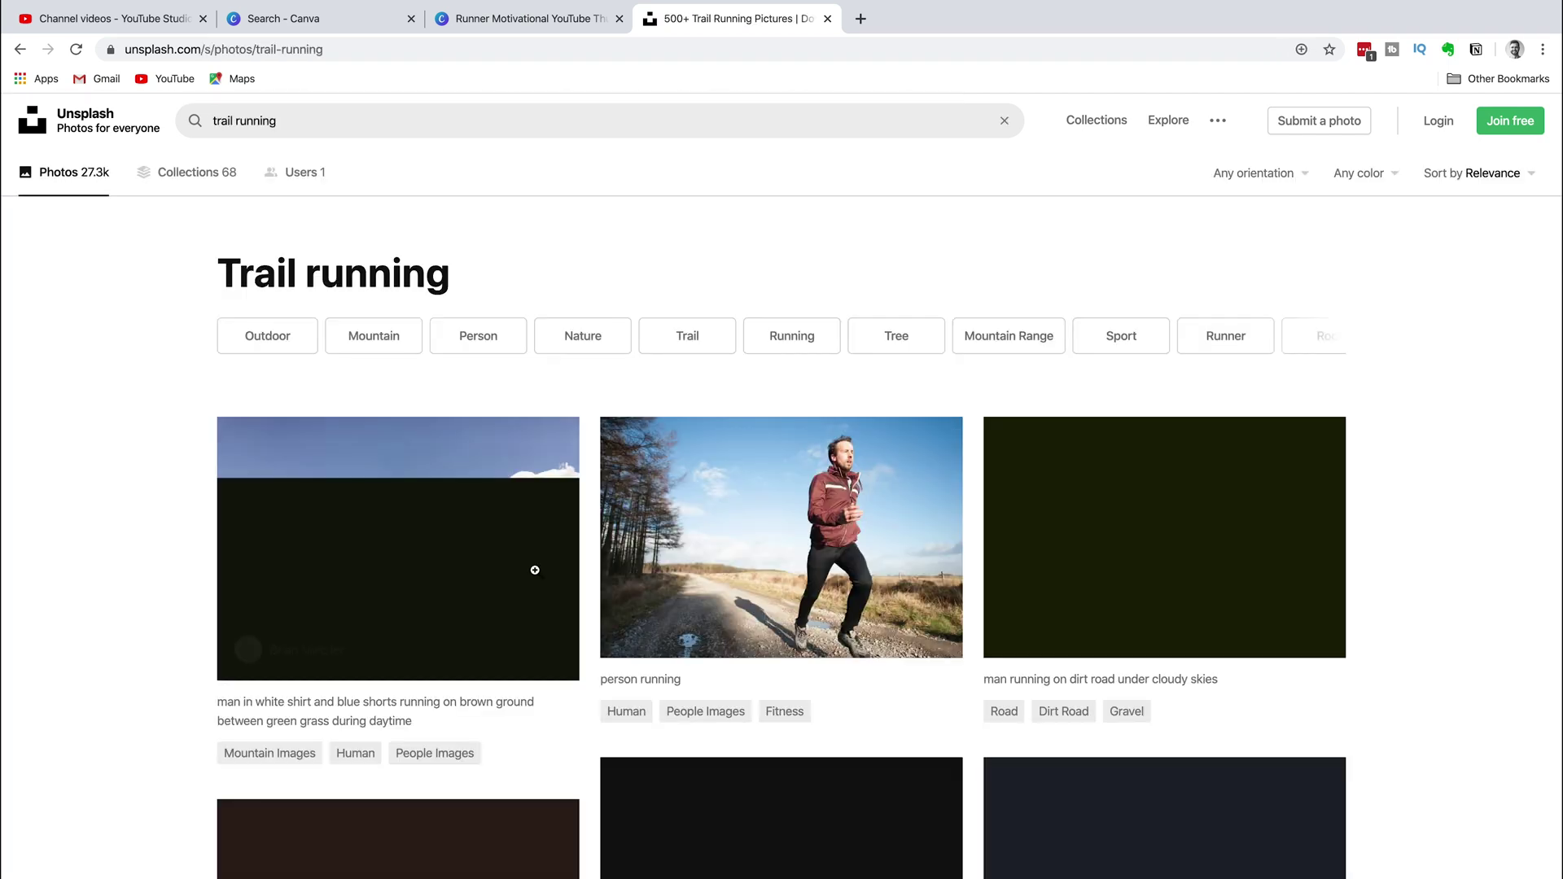
Scroll through the trail running photo results.
{"action": "scroll", "coordinate": [814, 704], "scroll_direction": "down", "scroll_amount": 5}
{"action": "scroll", "coordinate": [823, 715], "scroll_direction": "down", "scroll_amount": 2}
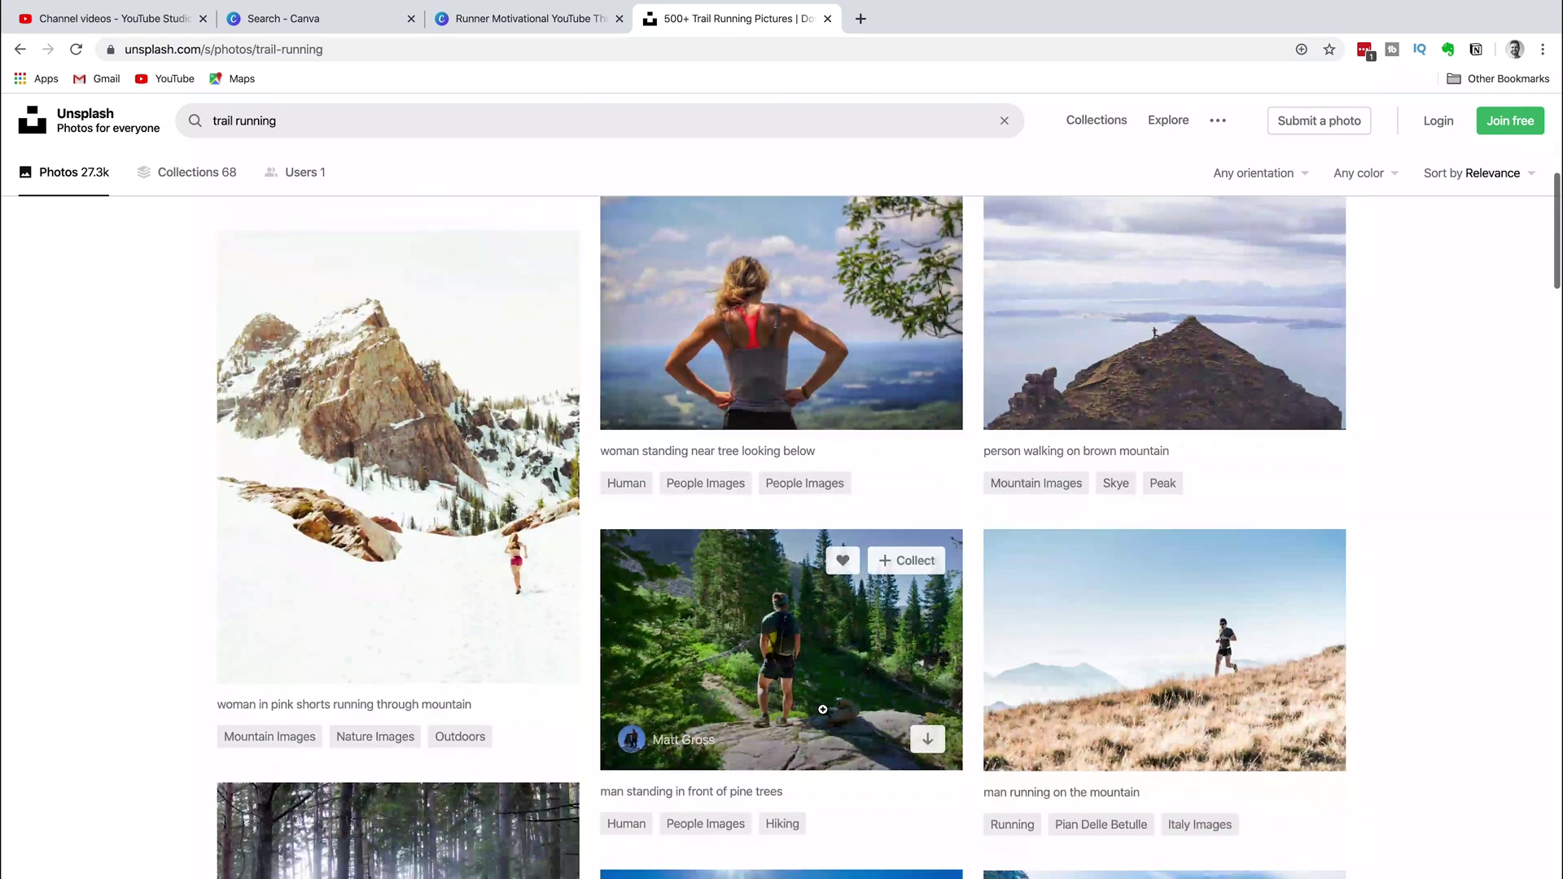
{"action": "scroll", "coordinate": [822, 712], "scroll_direction": "down", "scroll_amount": 4}
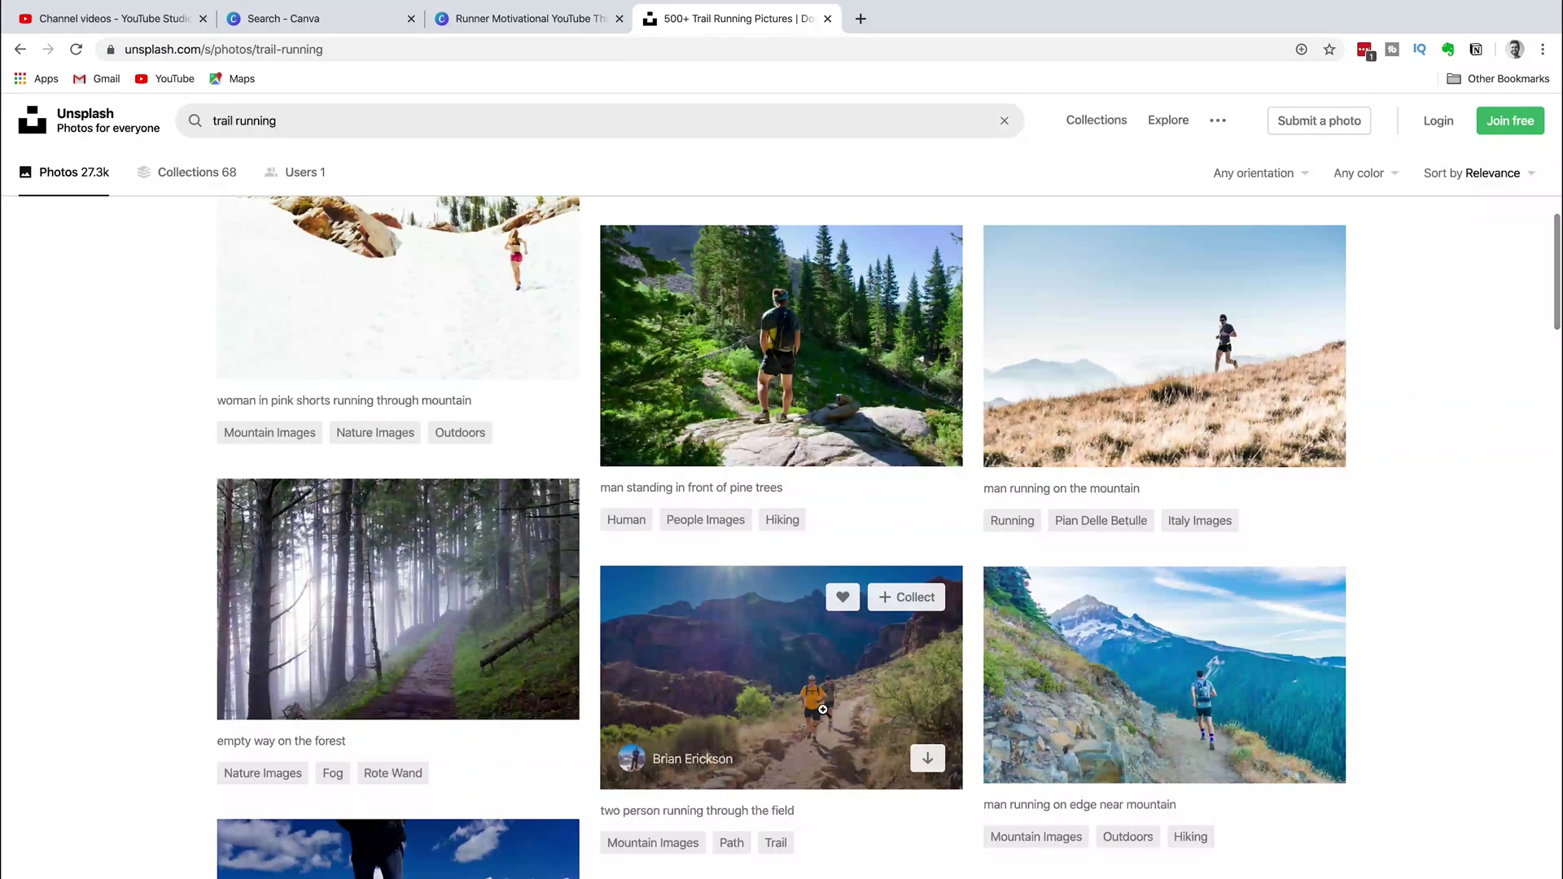
{"action": "scroll", "coordinate": [822, 709], "scroll_direction": "down", "scroll_amount": 3}
{"action": "scroll", "coordinate": [822, 709], "scroll_direction": "down", "scroll_amount": 3}
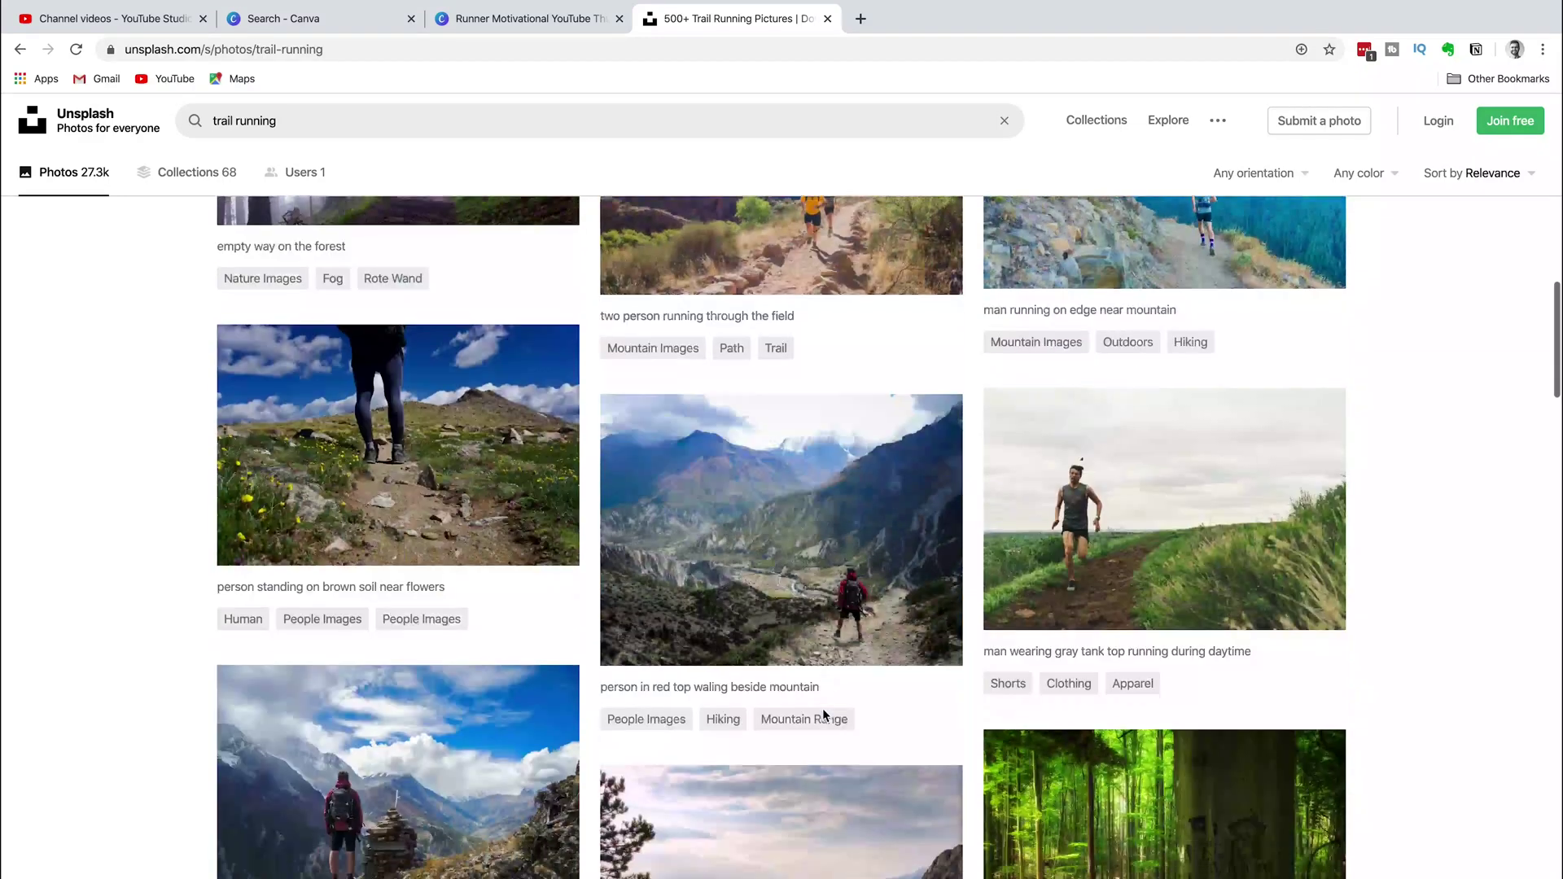
{"action": "scroll", "coordinate": [824, 711], "scroll_direction": "down", "scroll_amount": 6}
{"action": "scroll", "coordinate": [824, 711], "scroll_direction": "down", "scroll_amount": 5}
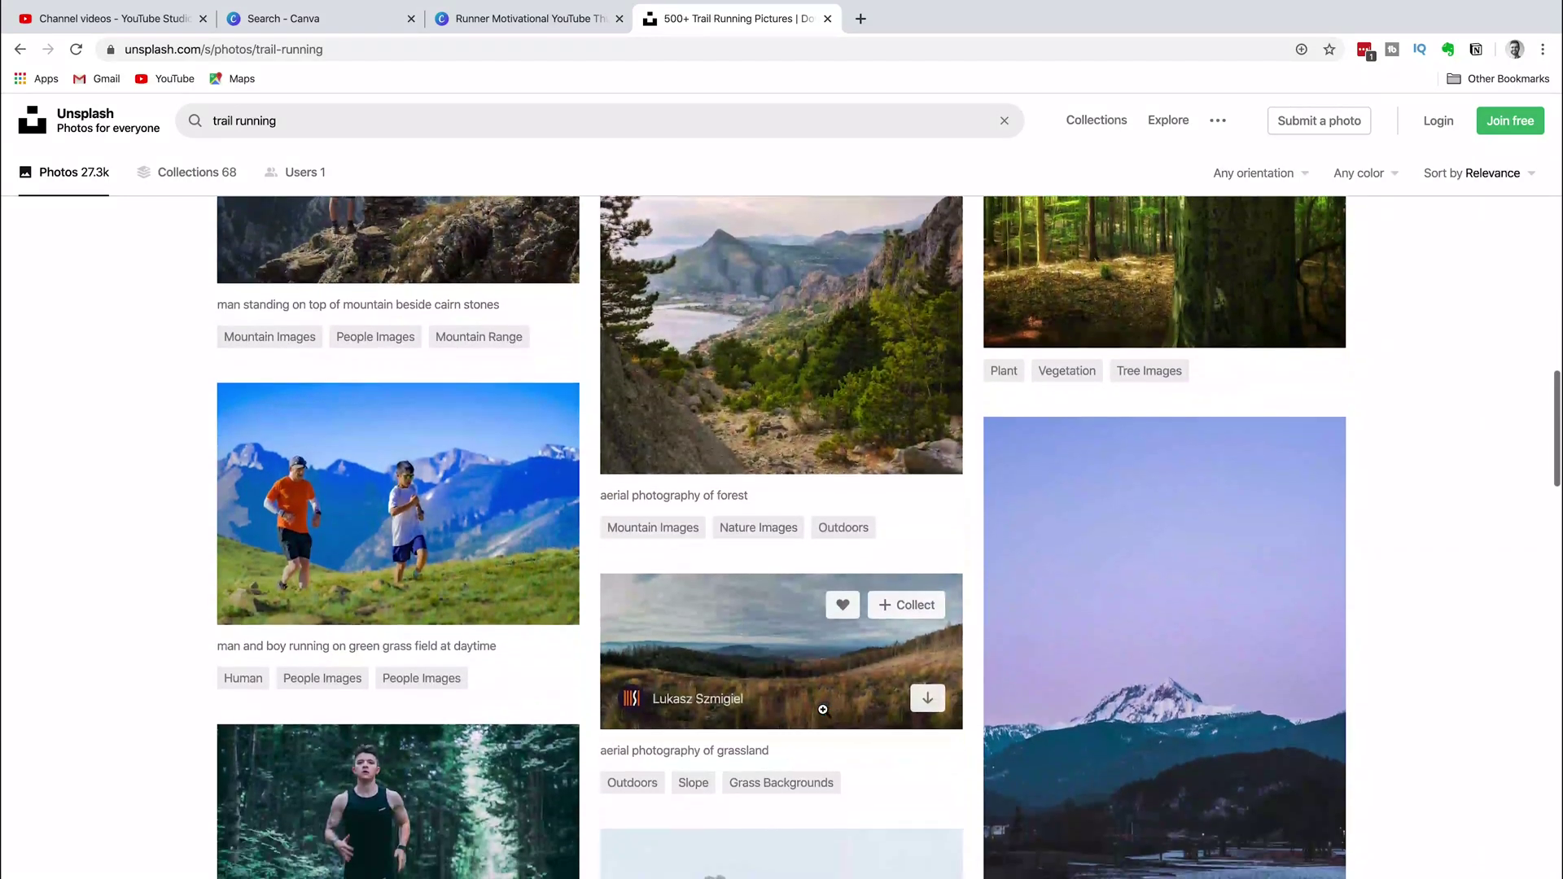
{"action": "scroll", "coordinate": [822, 709], "scroll_direction": "down", "scroll_amount": 8}
{"action": "scroll", "coordinate": [823, 709], "scroll_direction": "down", "scroll_amount": 8}
{"action": "scroll", "coordinate": [823, 709], "scroll_direction": "down", "scroll_amount": 9}
{"action": "scroll", "coordinate": [822, 709], "scroll_direction": "down", "scroll_amount": 8}
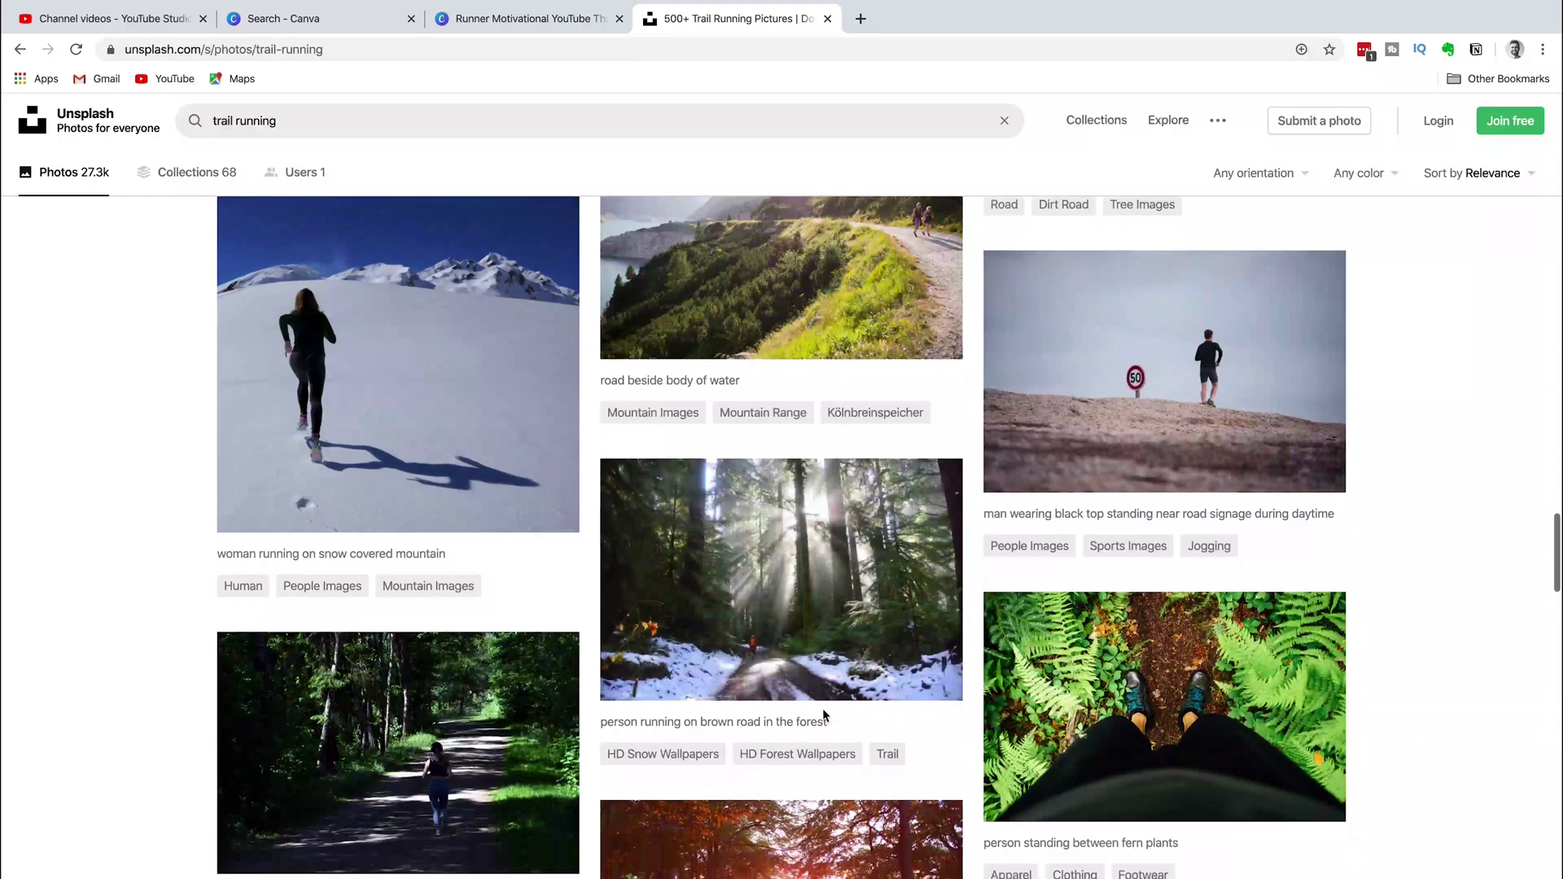
{"action": "scroll", "coordinate": [822, 709], "scroll_direction": "down", "scroll_amount": 8}
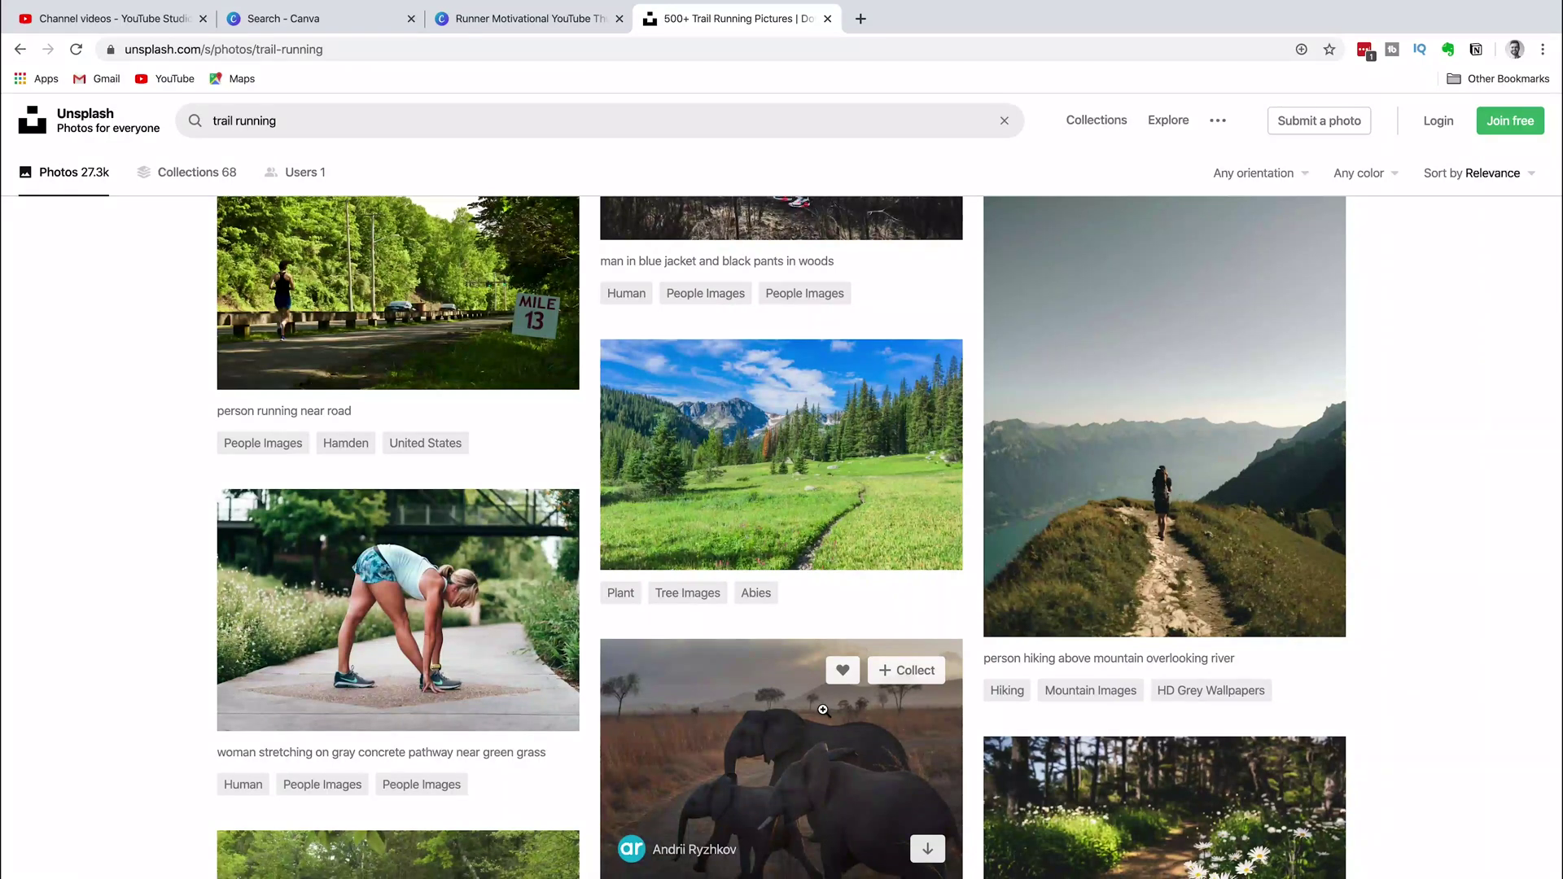
{"action": "scroll", "coordinate": [823, 709], "scroll_direction": "down", "scroll_amount": 2}
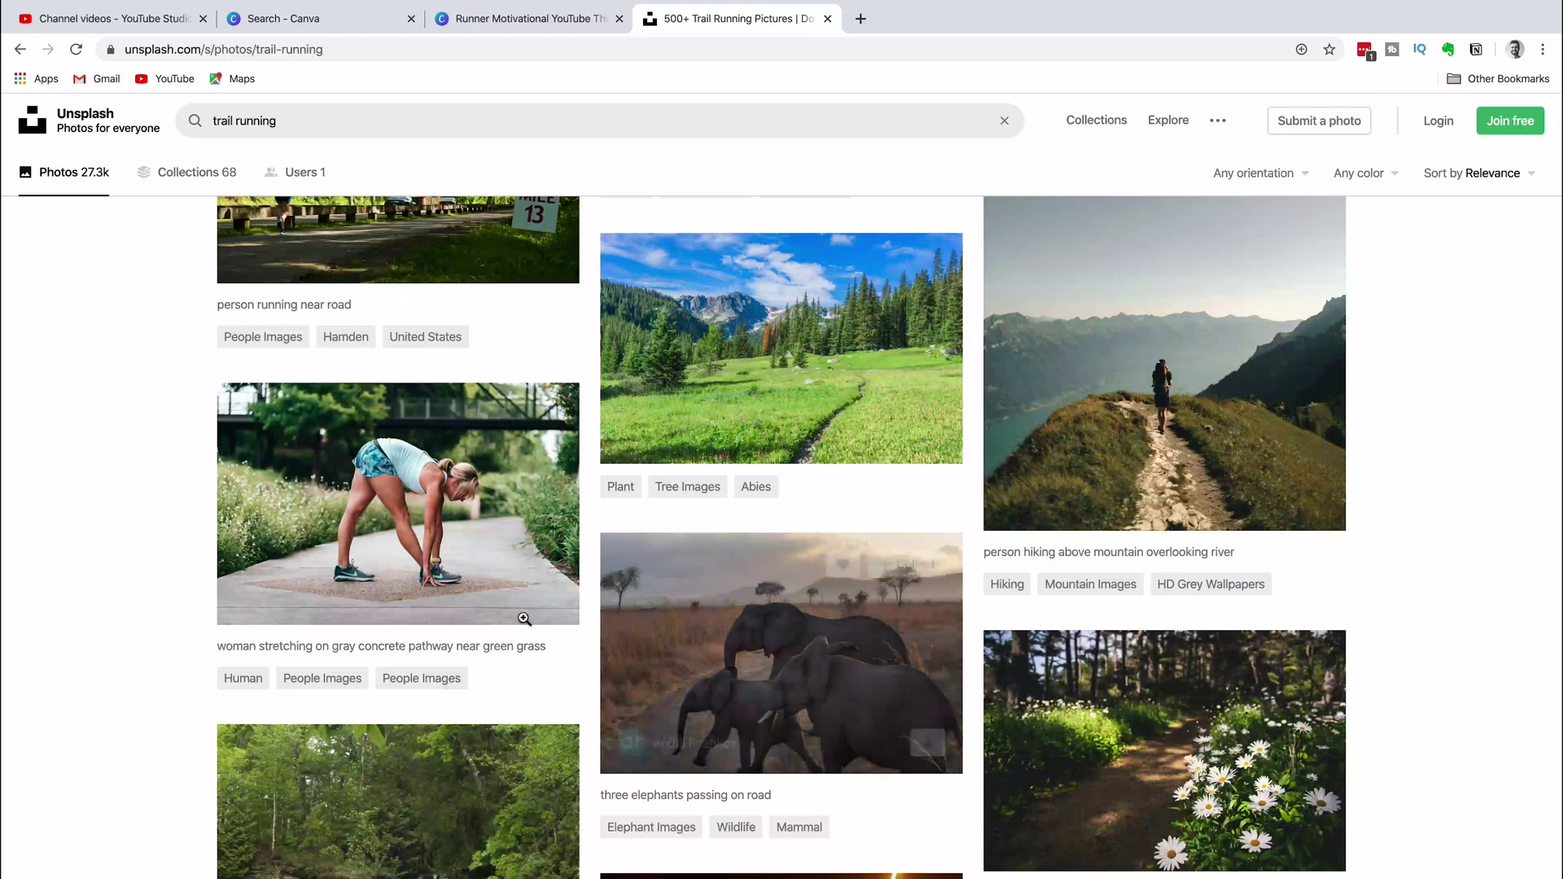
Open the woman stretching photo and scroll through its related photos.
{"action": "left_click", "coordinate": [455, 521]}
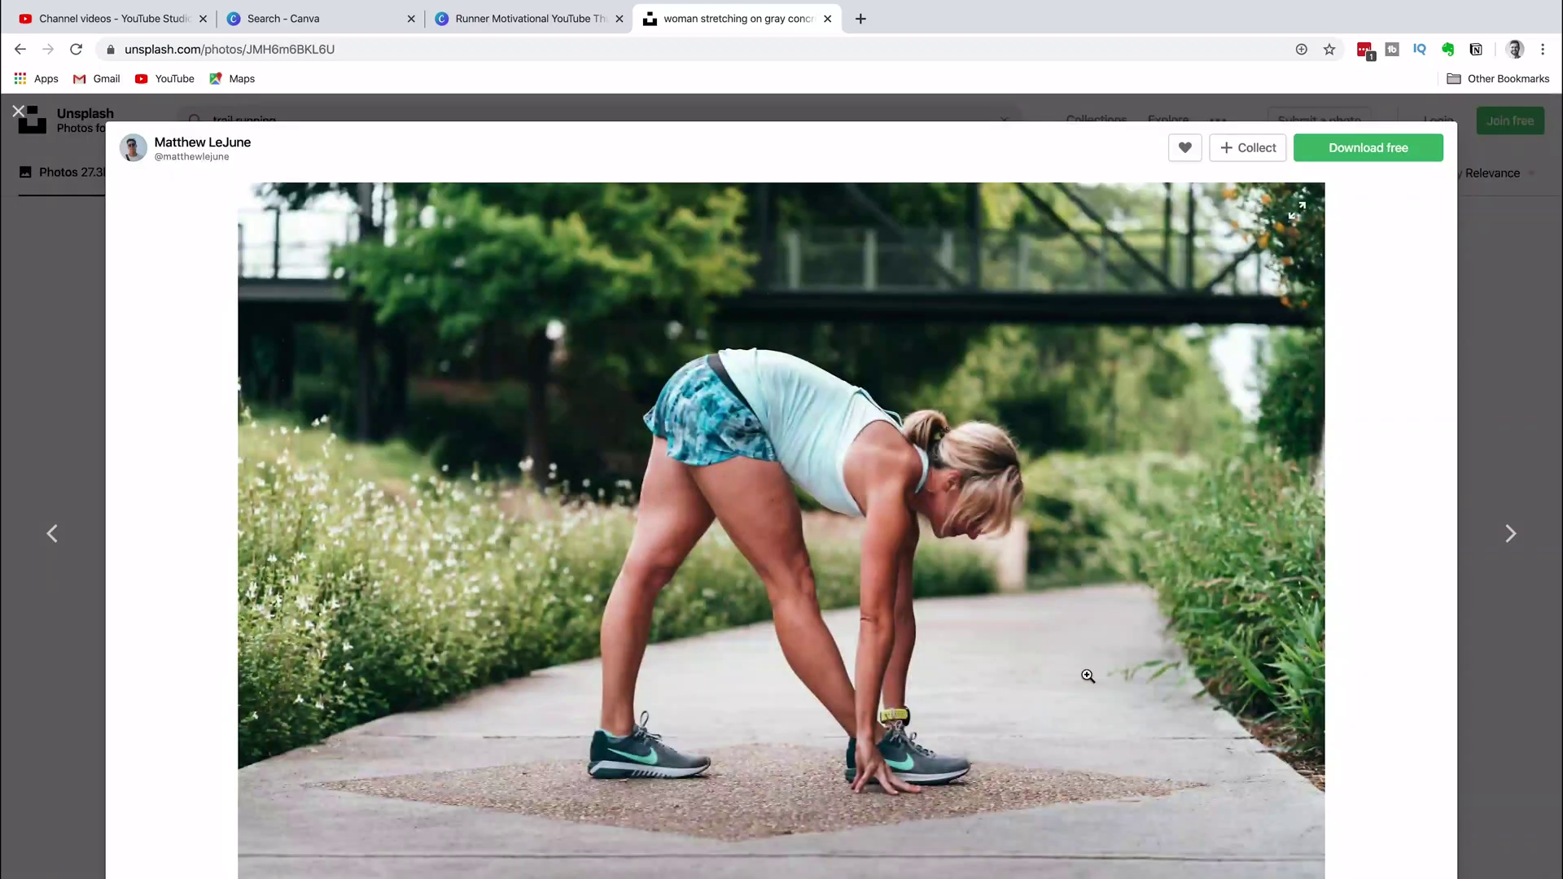
{"action": "scroll", "coordinate": [1005, 562], "scroll_direction": "down", "scroll_amount": 10}
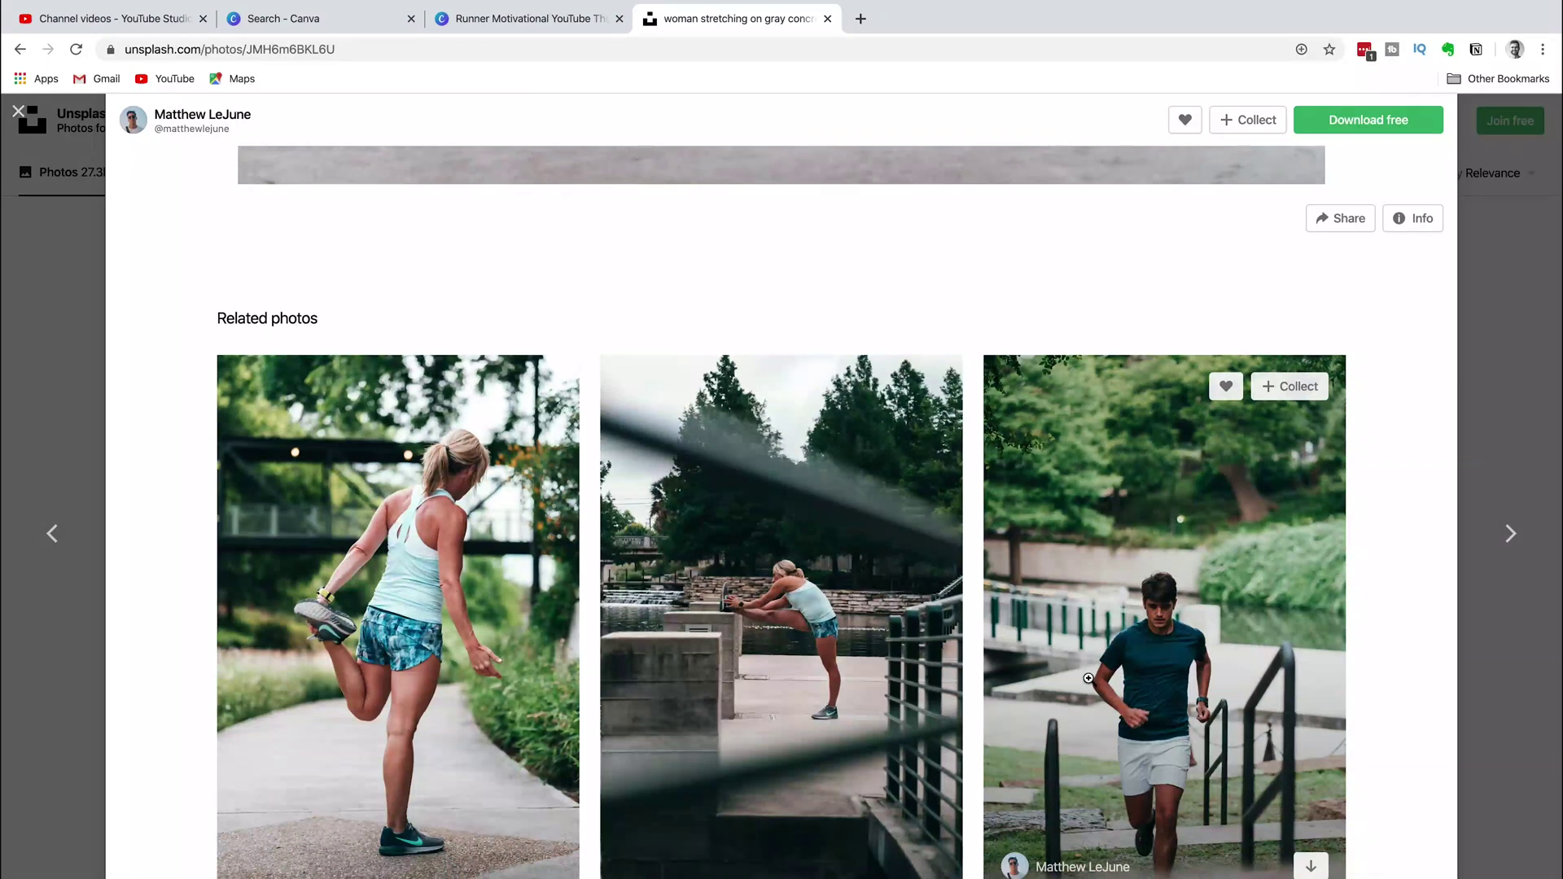
{"action": "scroll", "coordinate": [1089, 678], "scroll_direction": "down", "scroll_amount": 1}
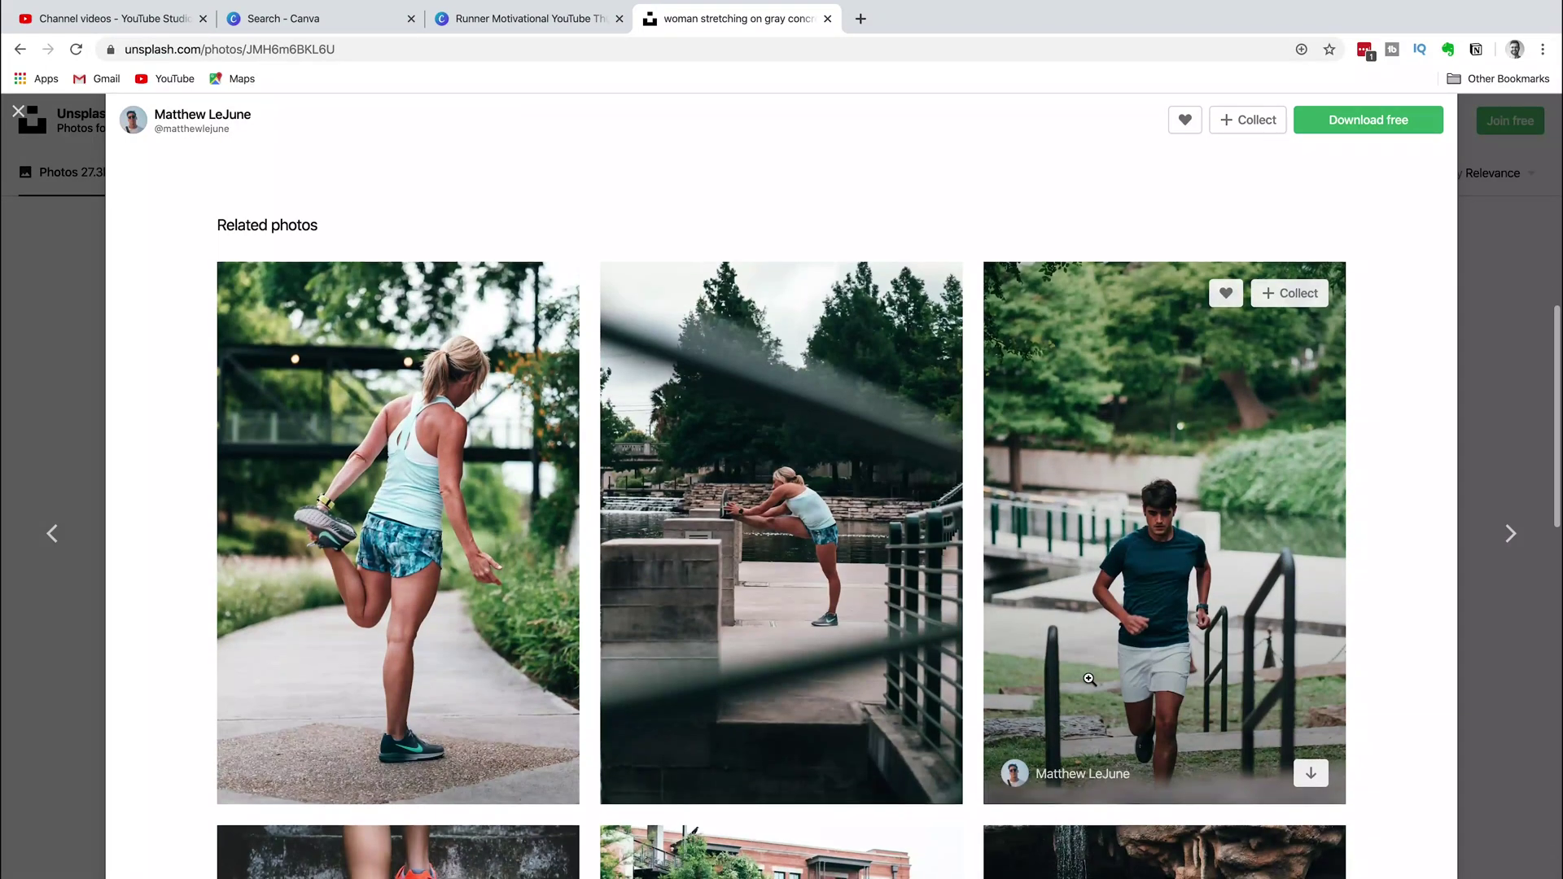
{"action": "scroll", "coordinate": [1088, 678], "scroll_direction": "down", "scroll_amount": 3}
{"action": "scroll", "coordinate": [1089, 678], "scroll_direction": "down", "scroll_amount": 4}
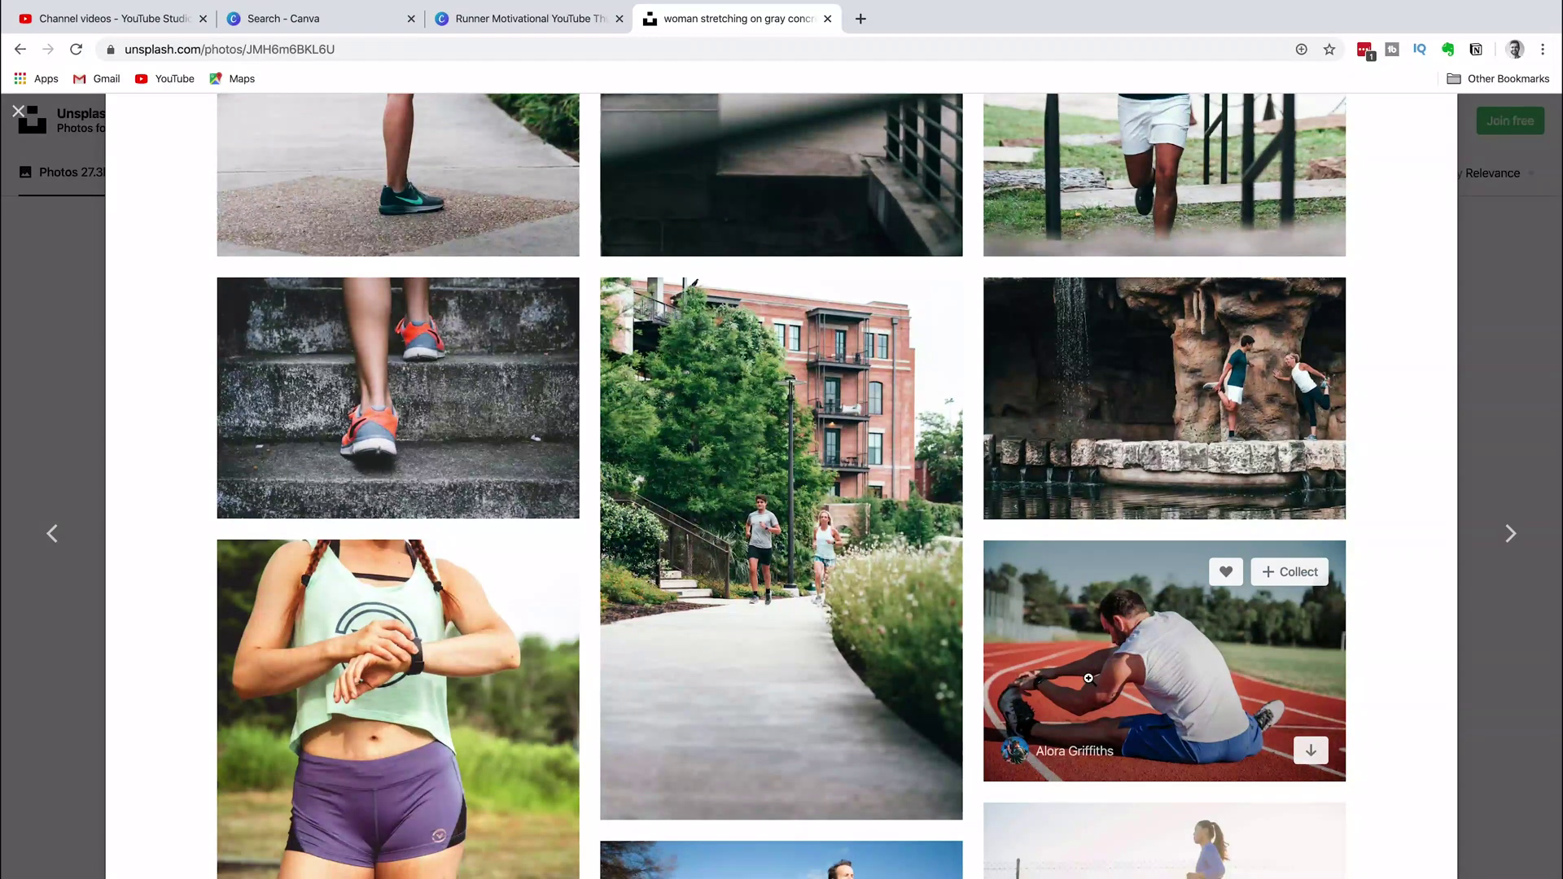
{"action": "scroll", "coordinate": [1089, 679], "scroll_direction": "down", "scroll_amount": 4}
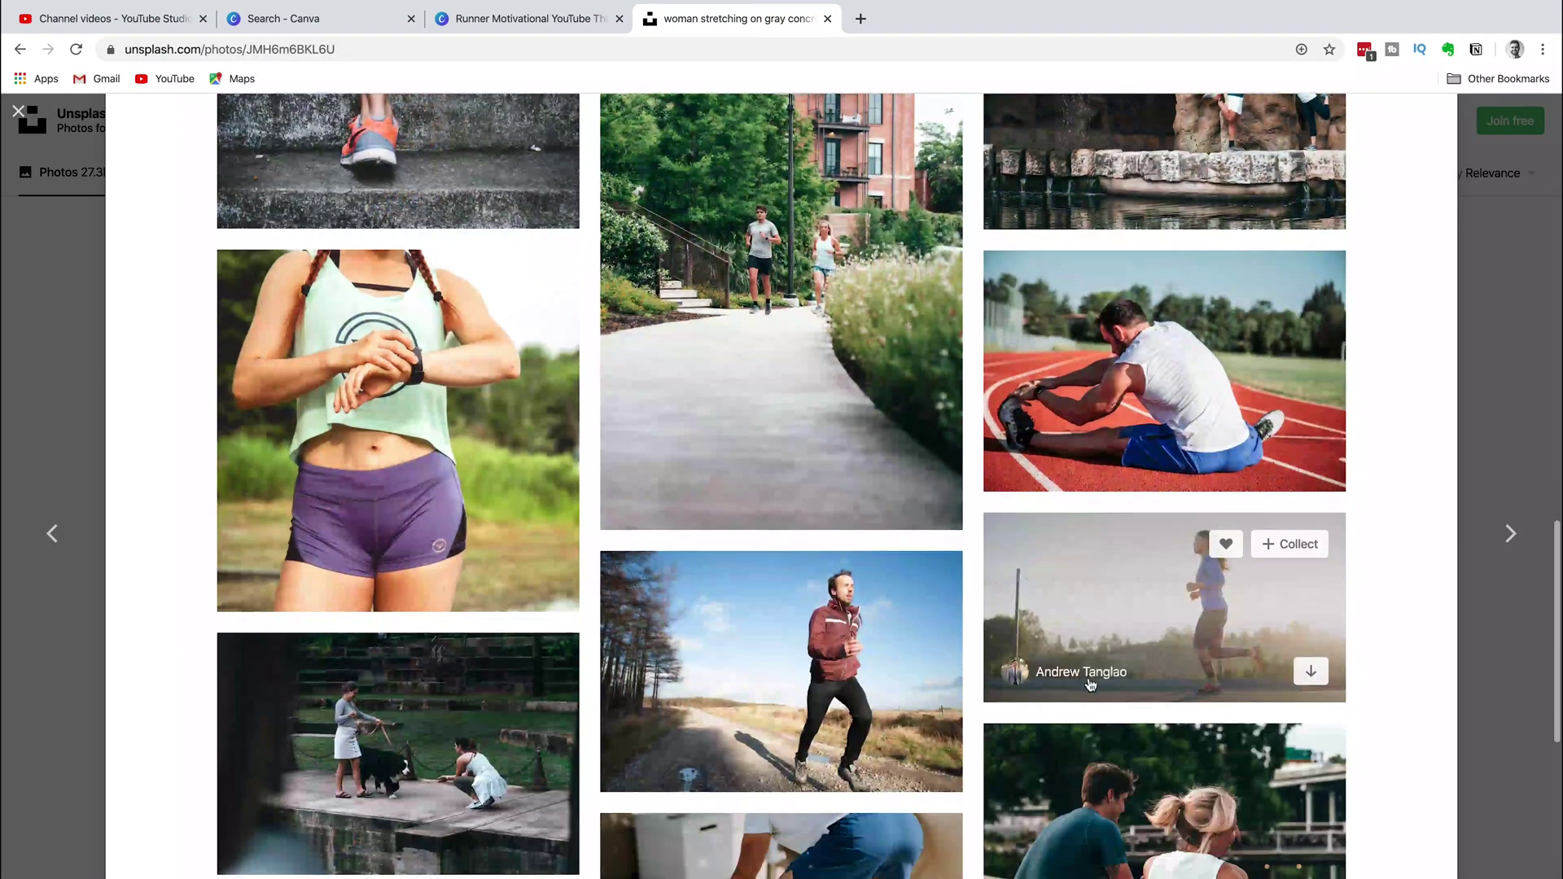
{"action": "scroll", "coordinate": [1090, 684], "scroll_direction": "down", "scroll_amount": 4}
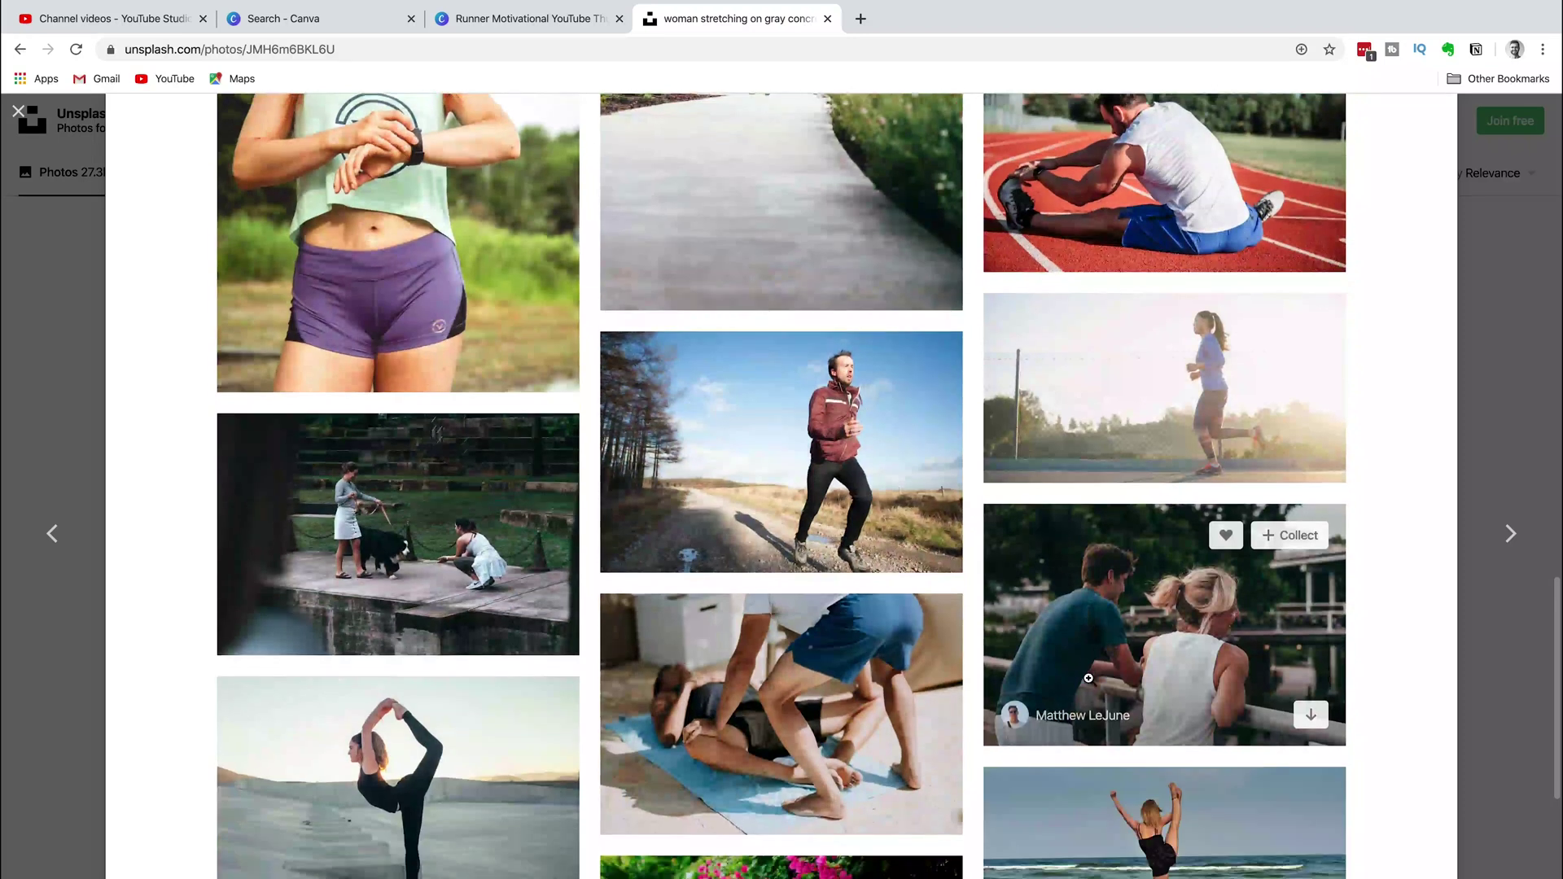
{"action": "scroll", "coordinate": [1088, 678], "scroll_direction": "down", "scroll_amount": 3}
{"action": "scroll", "coordinate": [1089, 678], "scroll_direction": "down", "scroll_amount": 2}
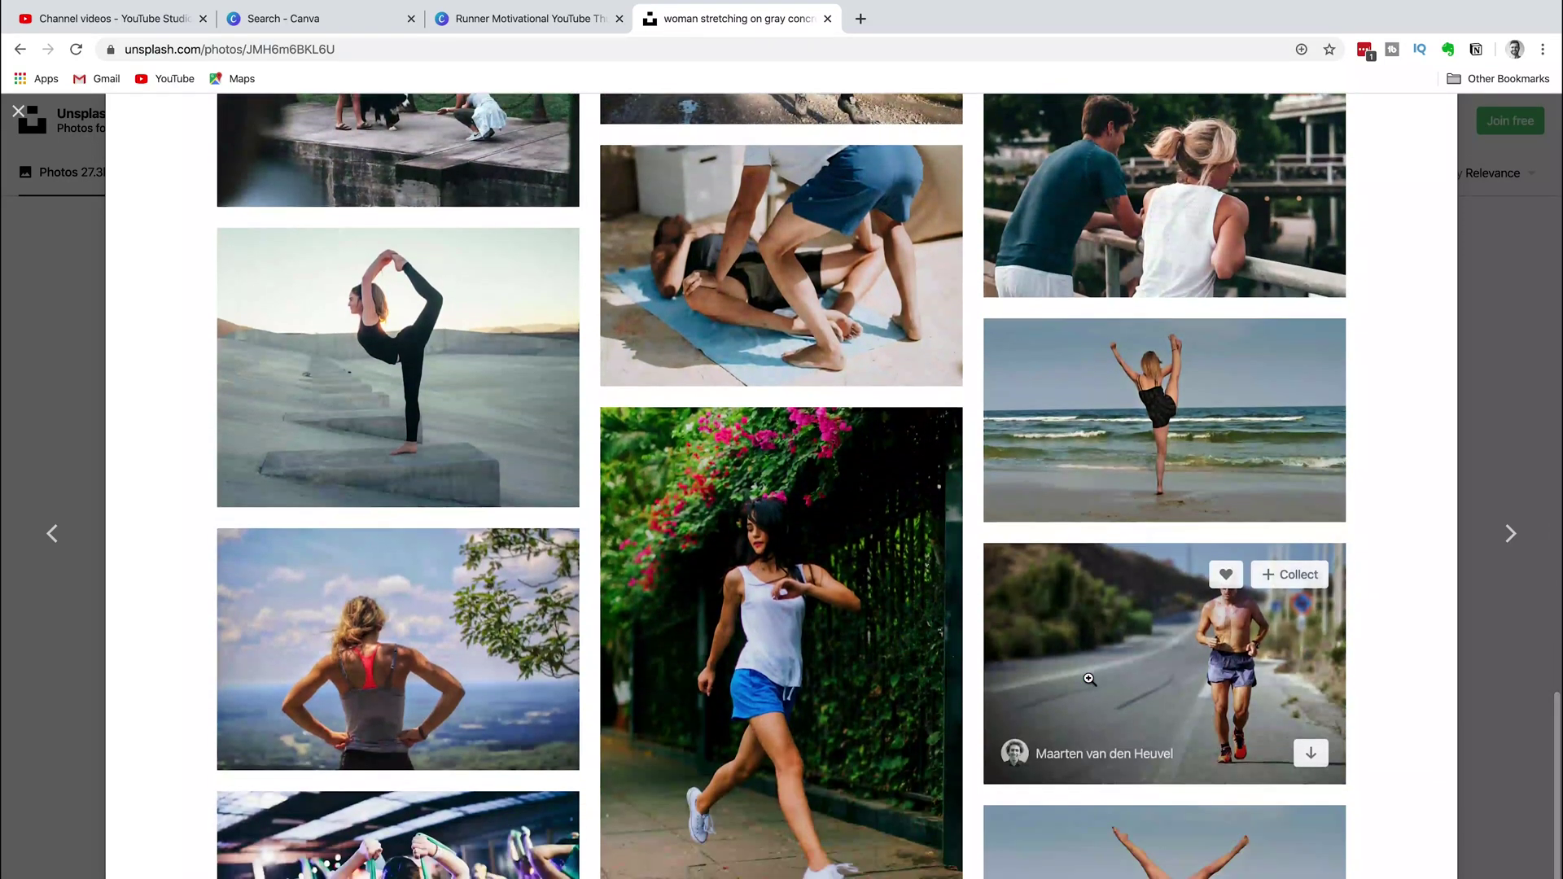
{"action": "scroll", "coordinate": [1089, 679], "scroll_direction": "down", "scroll_amount": 3}
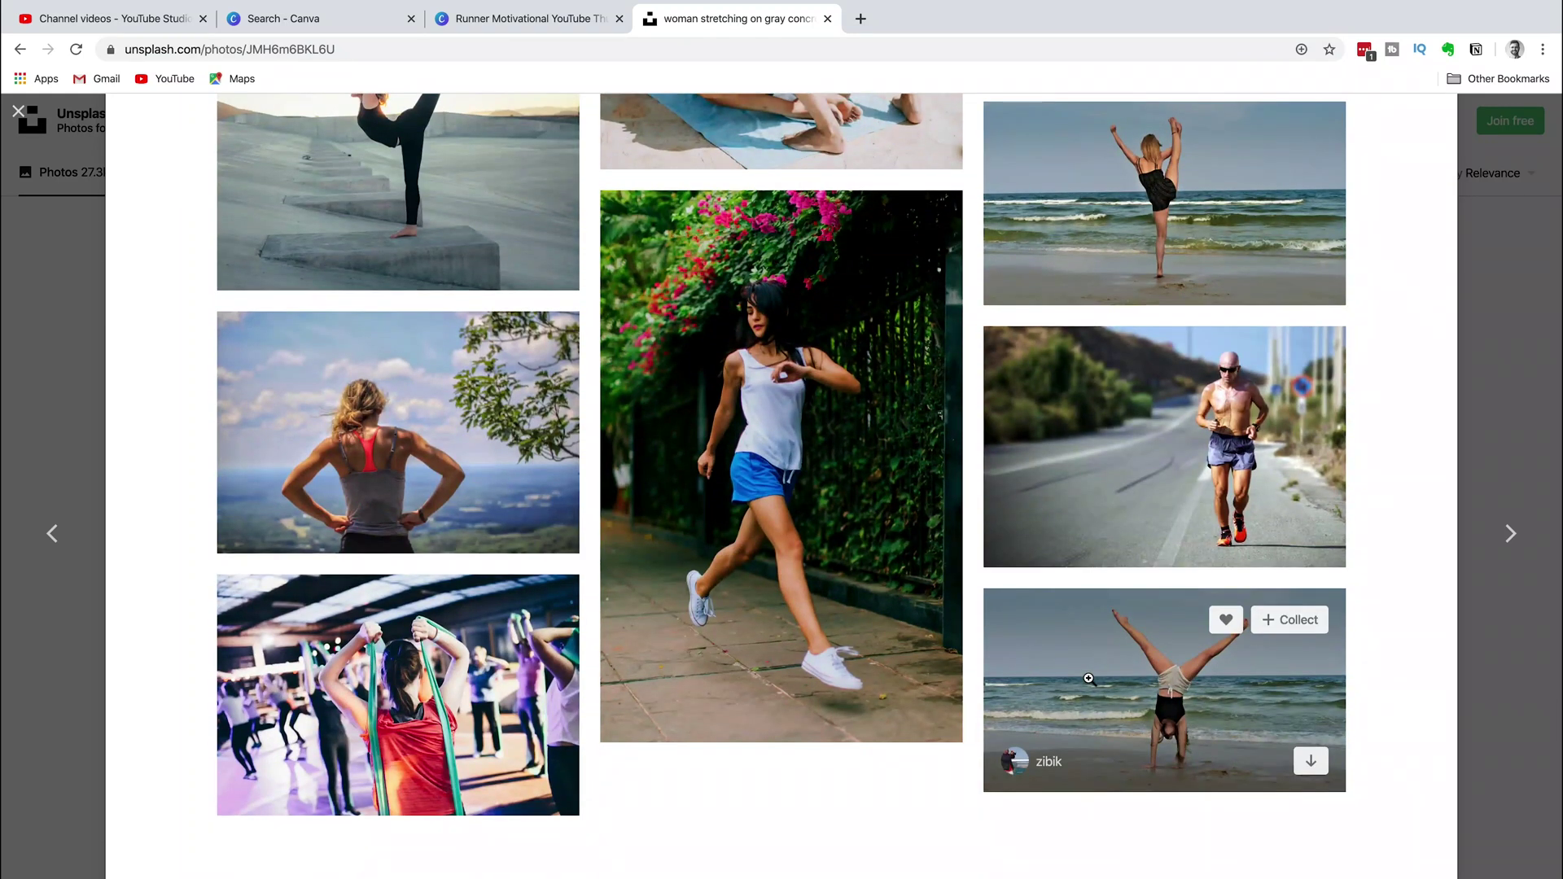
{"action": "scroll", "coordinate": [1089, 678], "scroll_direction": "up", "scroll_amount": 3}
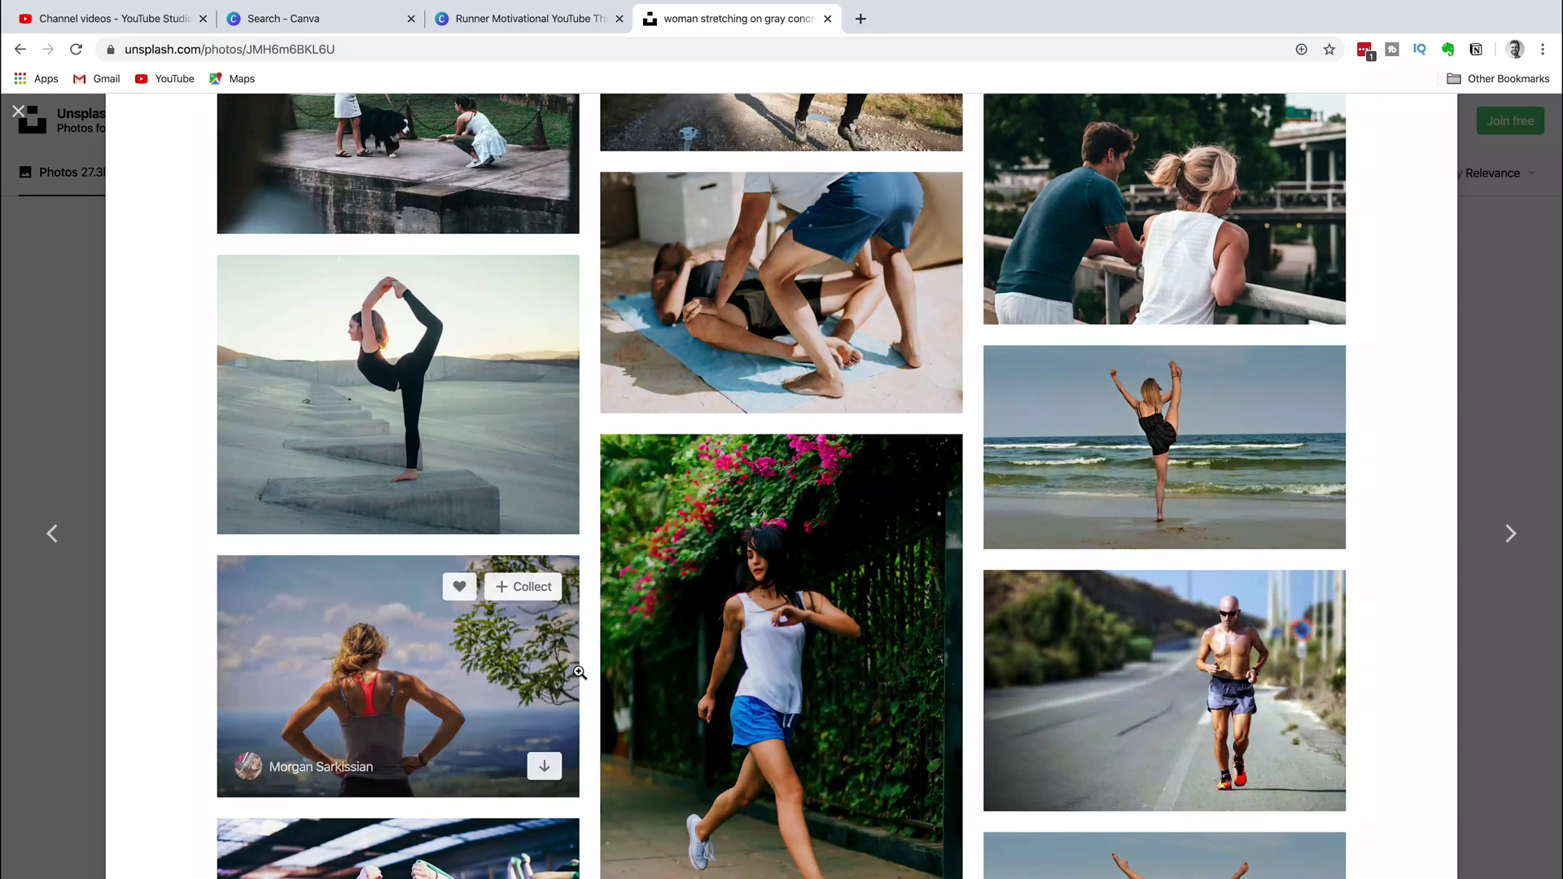
View the woman overlooking the valley photo, then go back to the stretching photo.
{"action": "left_click", "coordinate": [480, 681]}
{"action": "scroll", "coordinate": [906, 736], "scroll_direction": "down", "scroll_amount": 5}
{"action": "scroll", "coordinate": [908, 737], "scroll_direction": "down", "scroll_amount": 4}
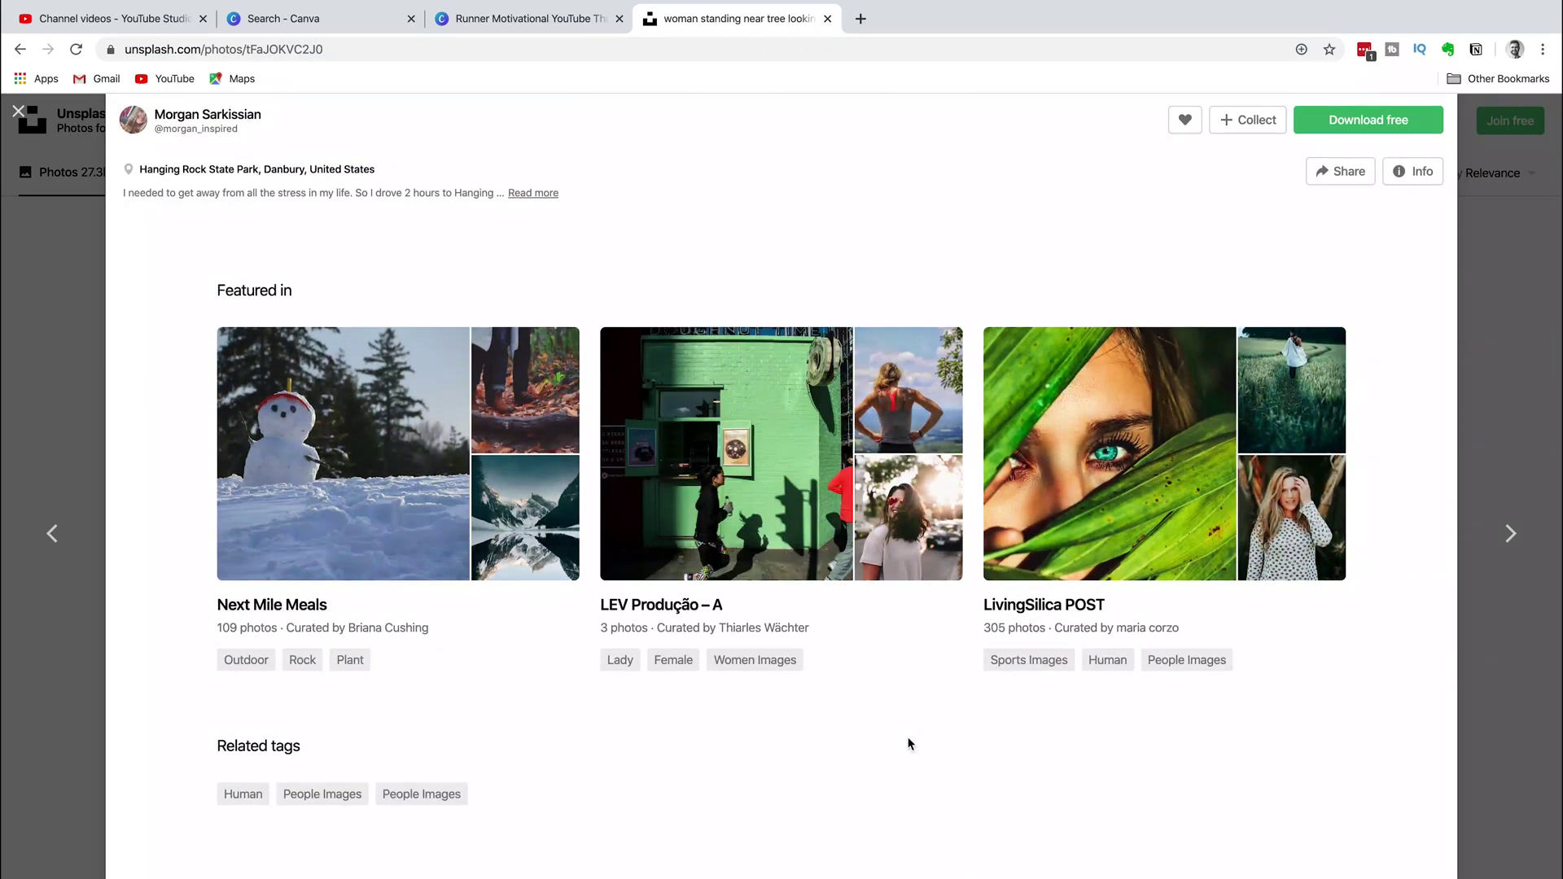
{"action": "scroll", "coordinate": [909, 743], "scroll_direction": "up", "scroll_amount": 10}
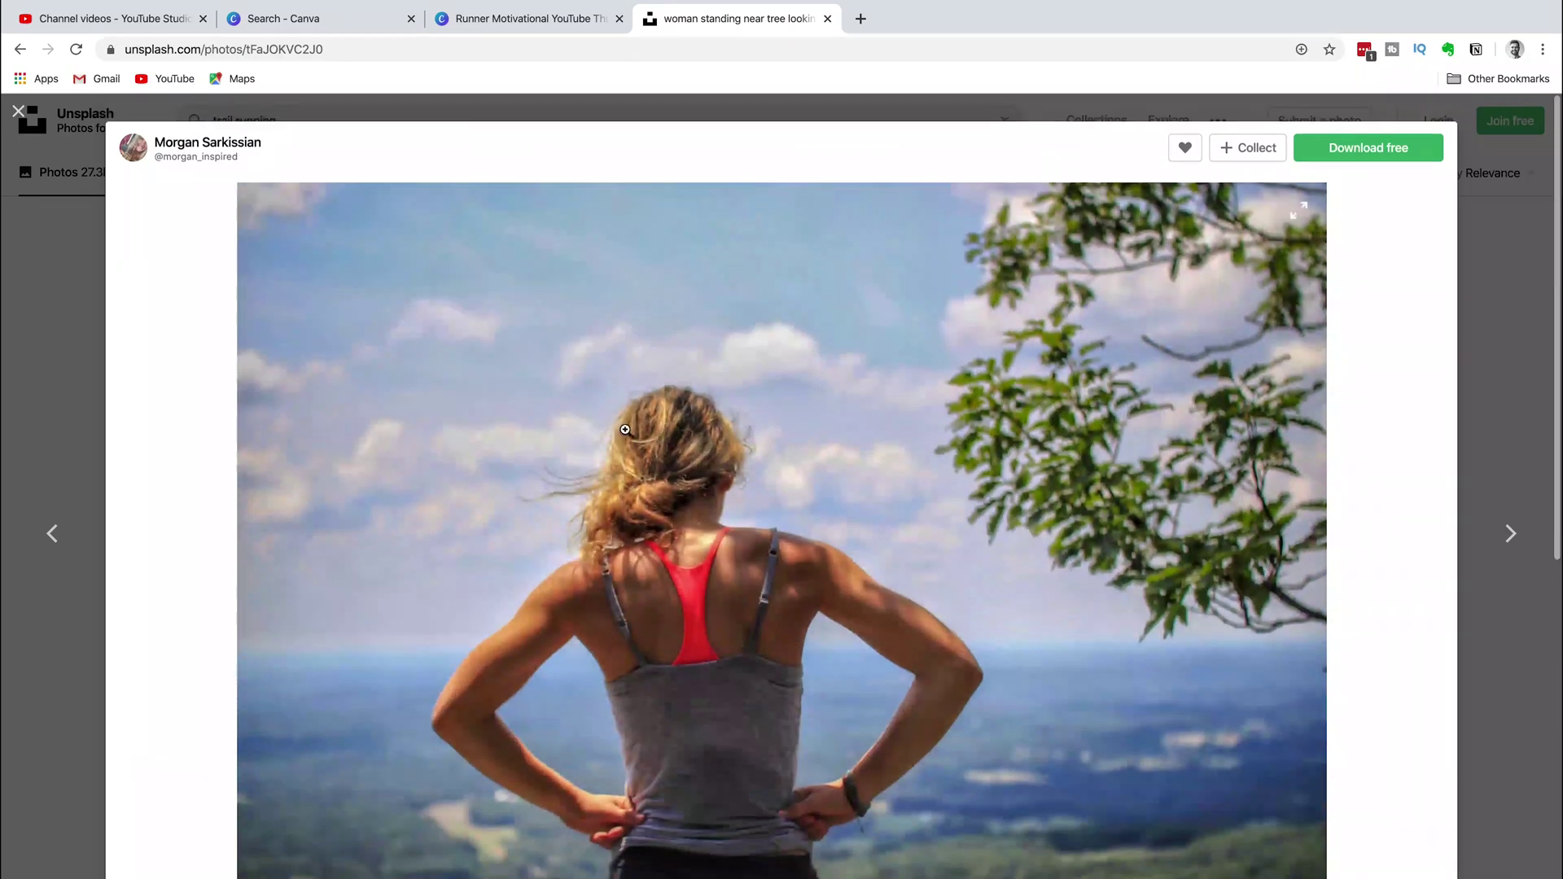
{"action": "left_click", "coordinate": [19, 49]}
{"action": "scroll", "coordinate": [757, 419], "scroll_direction": "down", "scroll_amount": 10}
{"action": "scroll", "coordinate": [757, 419], "scroll_direction": "up", "scroll_amount": 1}
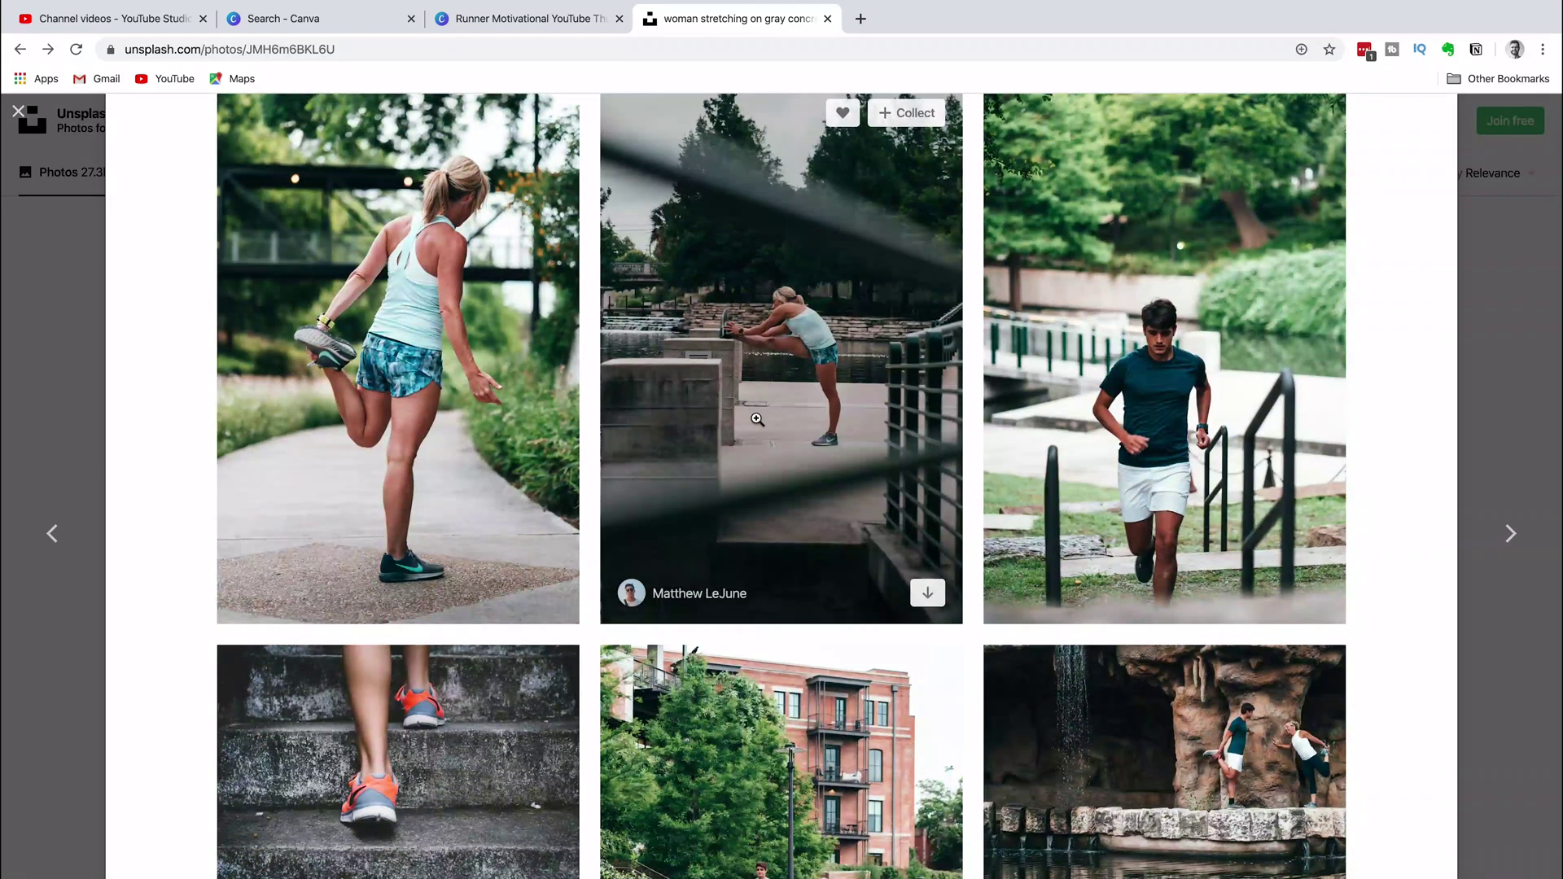
{"action": "scroll", "coordinate": [757, 419], "scroll_direction": "down", "scroll_amount": 4}
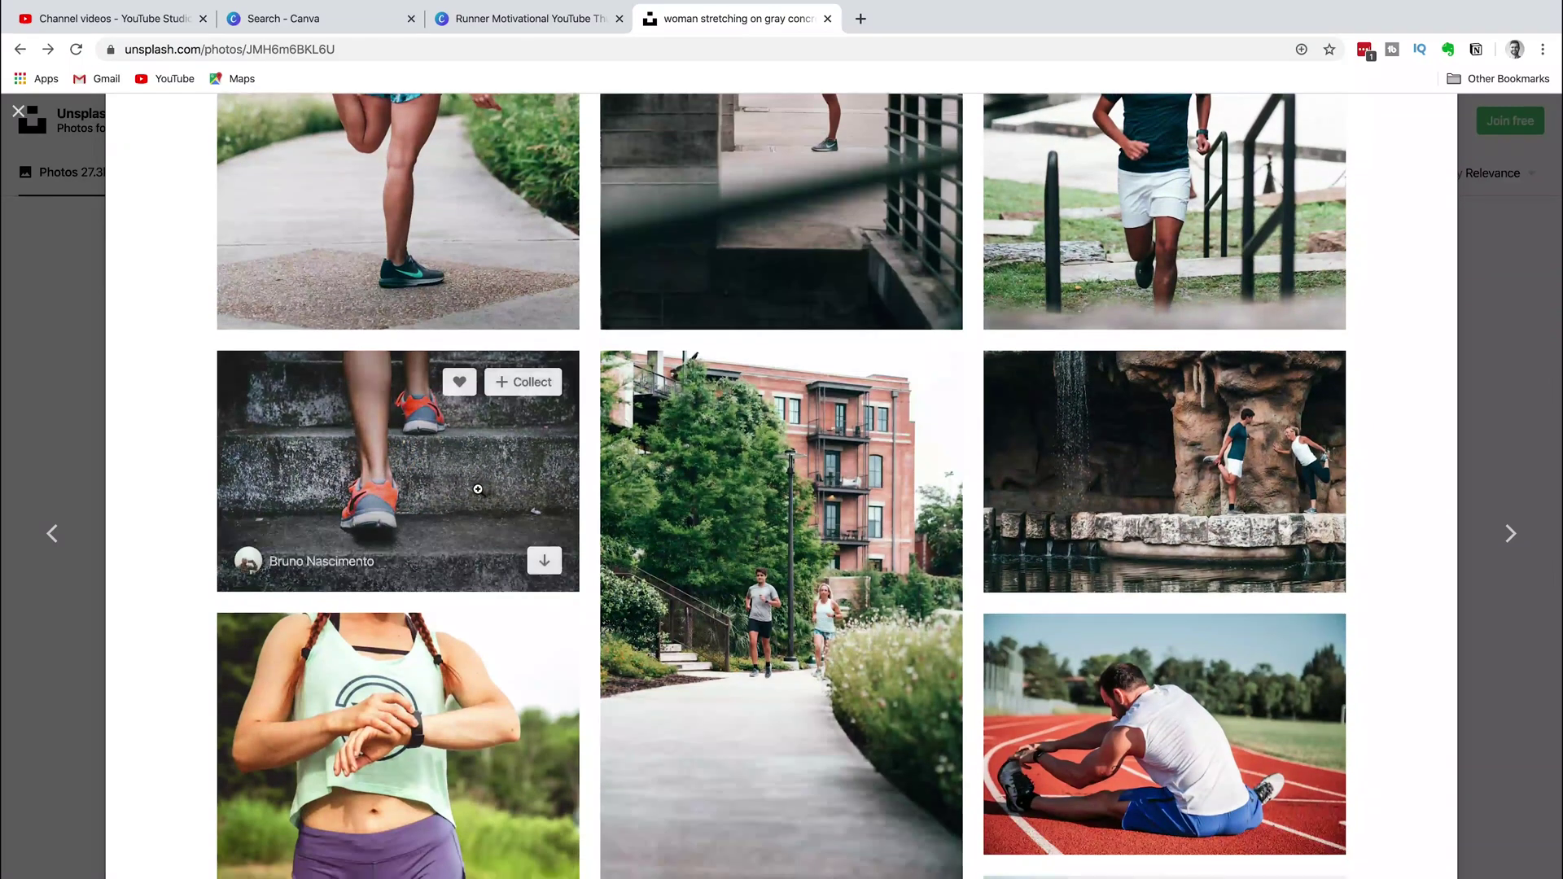
Look over the stair-steps running photo and close it.
{"action": "left_click", "coordinate": [471, 488]}
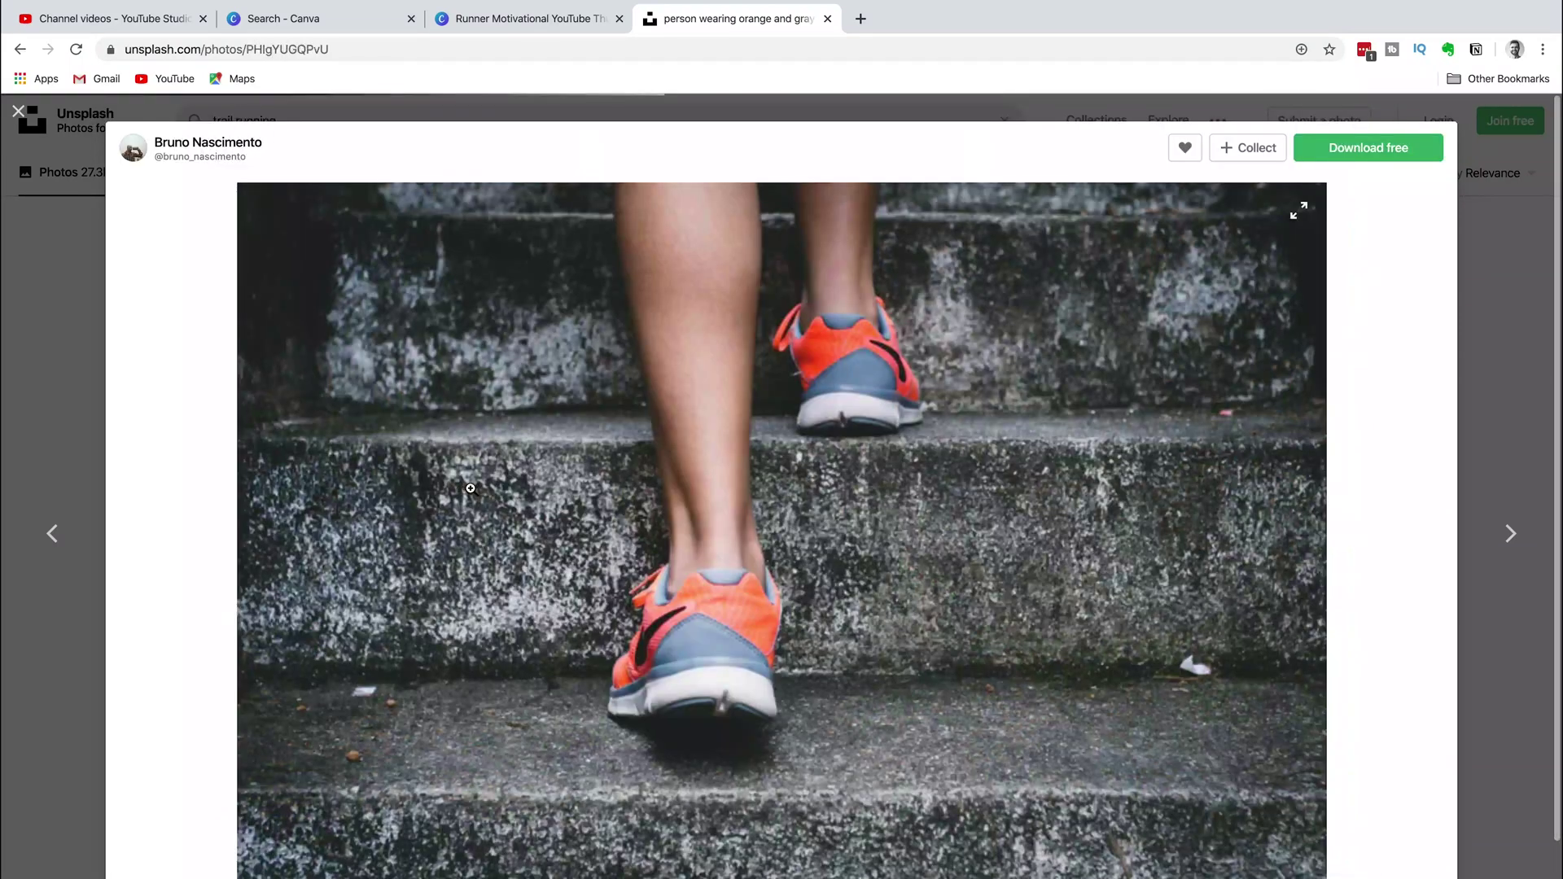
{"action": "scroll", "coordinate": [1091, 654], "scroll_direction": "down", "scroll_amount": 7}
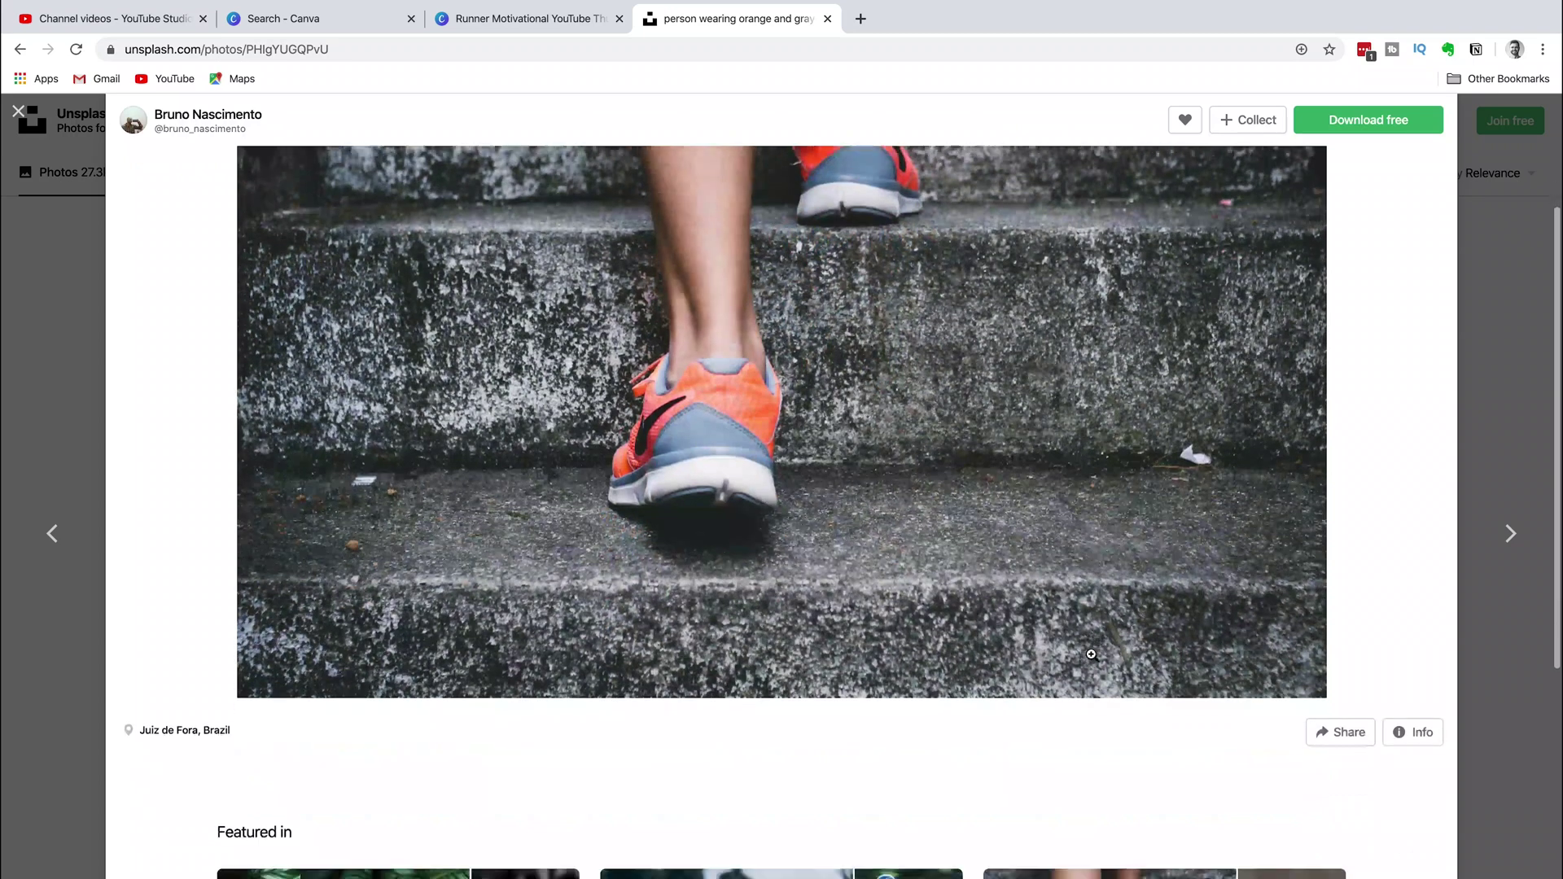
{"action": "scroll", "coordinate": [1090, 654], "scroll_direction": "down", "scroll_amount": 1}
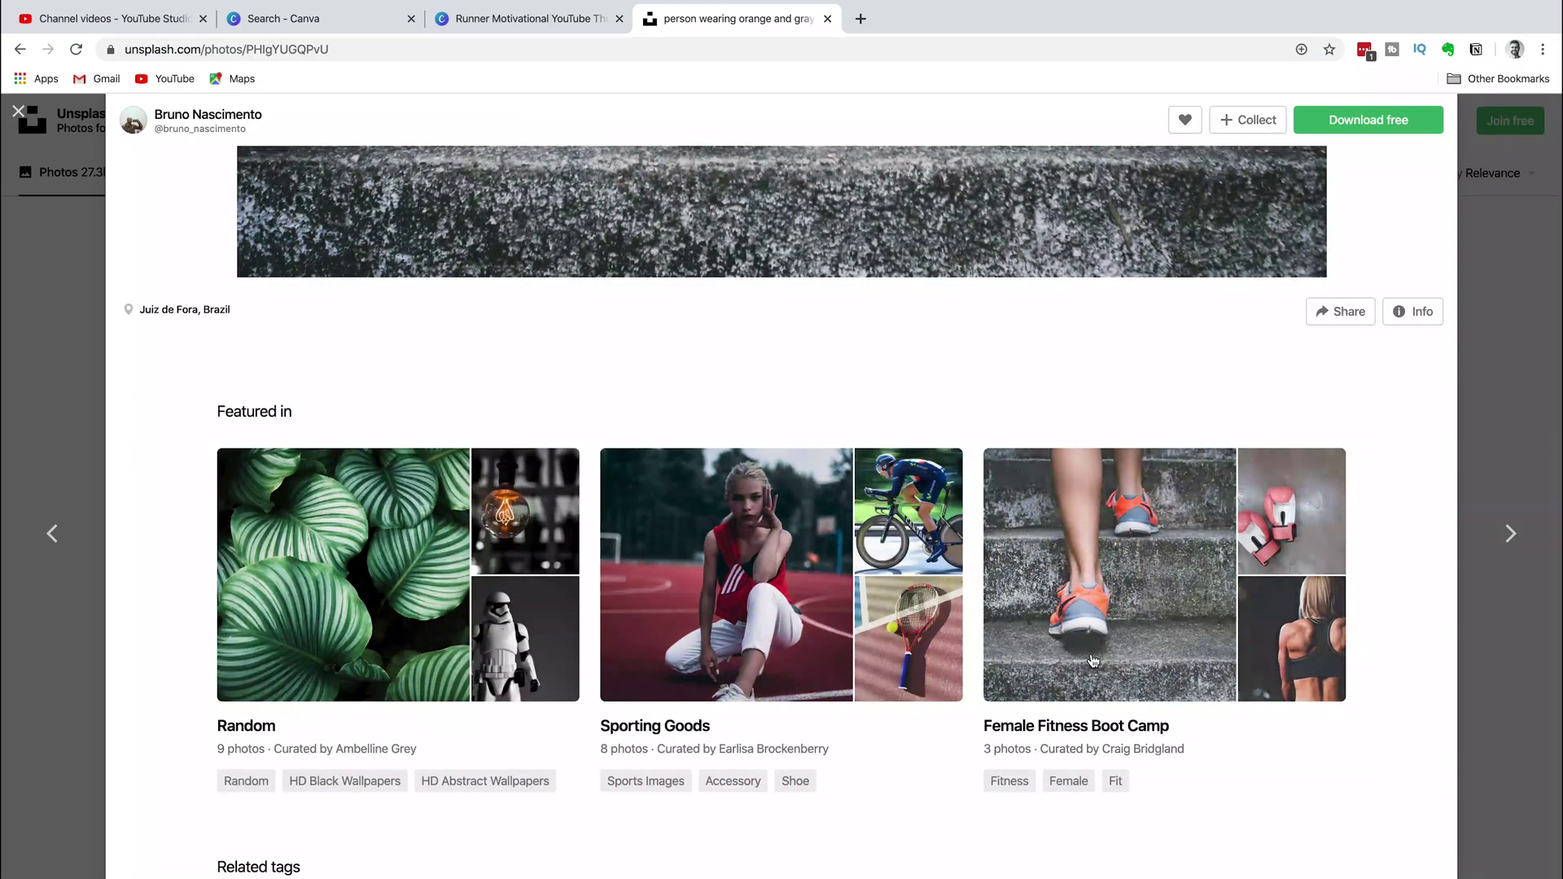
{"action": "left_click", "coordinate": [31, 112]}
Search Unsplash for 'mobility run' and scroll the results.
{"action": "left_click", "coordinate": [181, 125]}
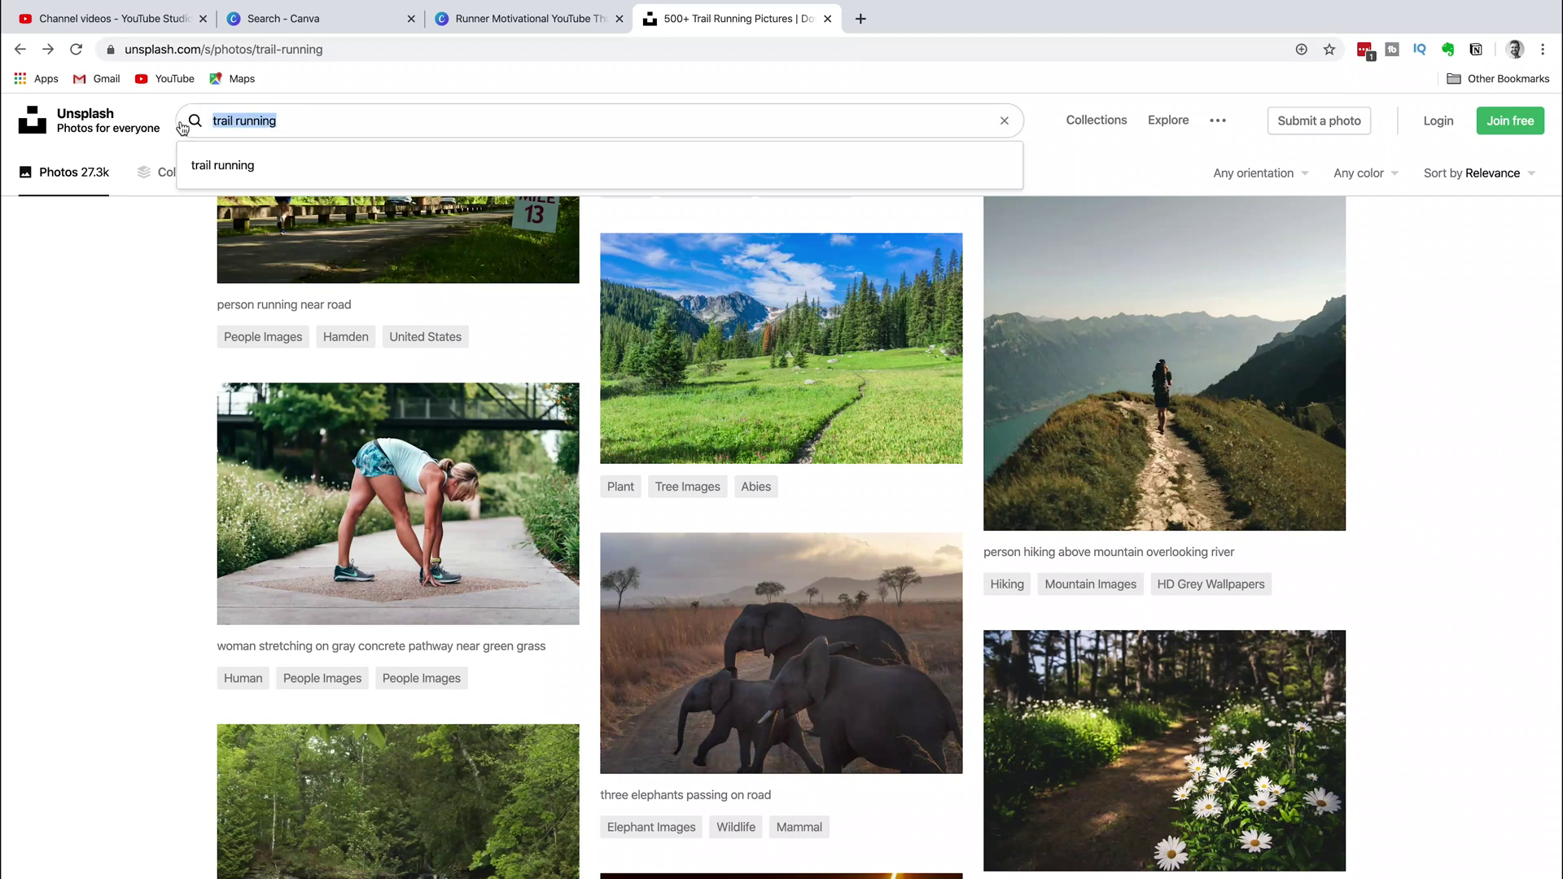
{"action": "type", "text": "mobility run"}
{"action": "key", "text": "Return"}
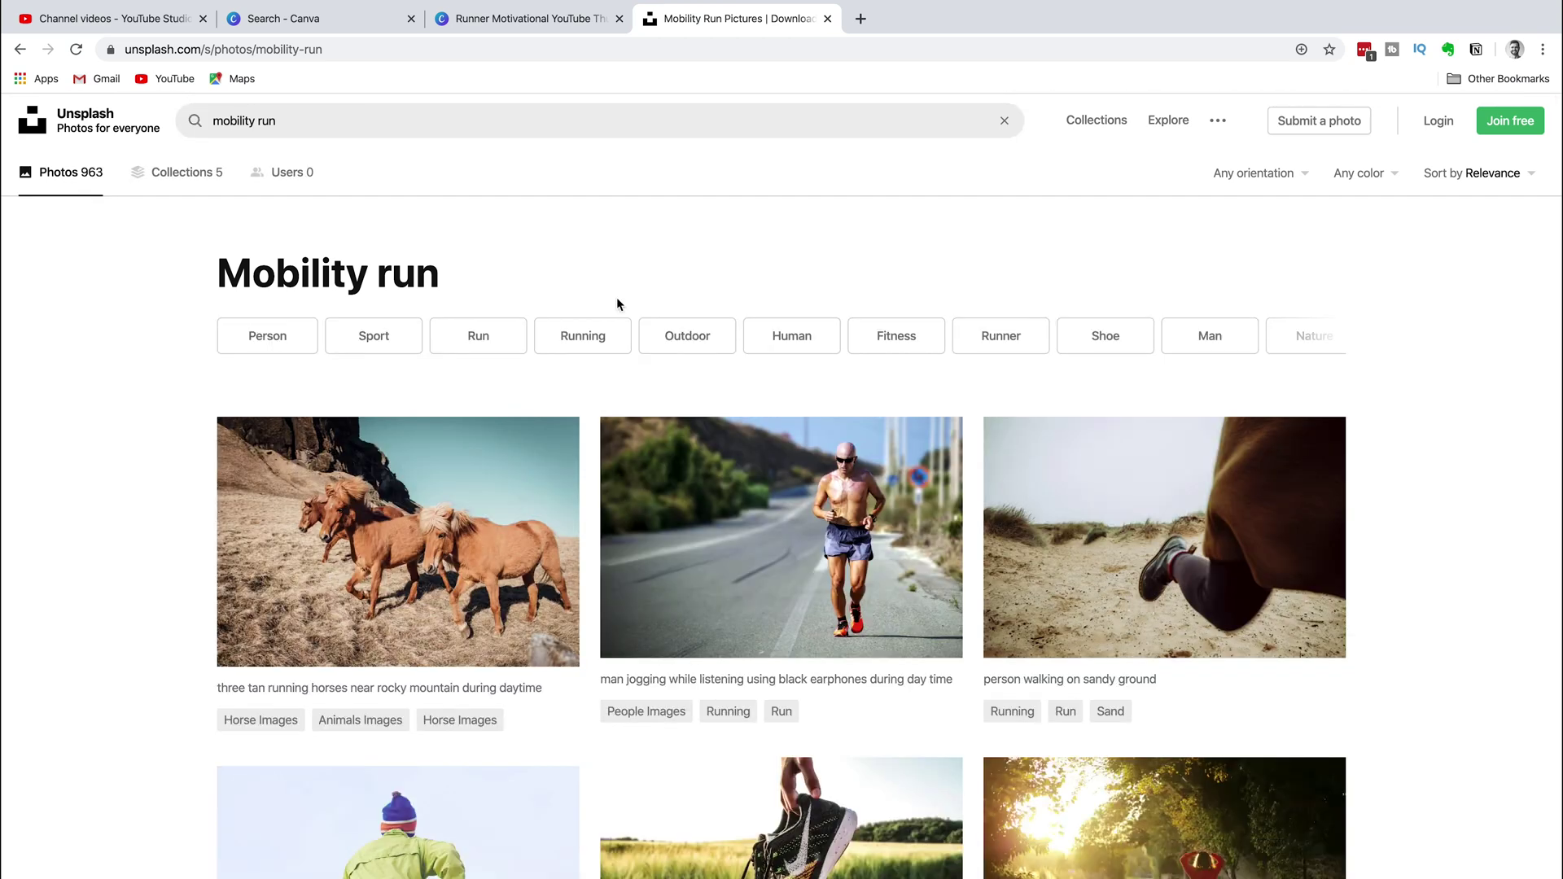
{"action": "scroll", "coordinate": [743, 438], "scroll_direction": "down", "scroll_amount": 5}
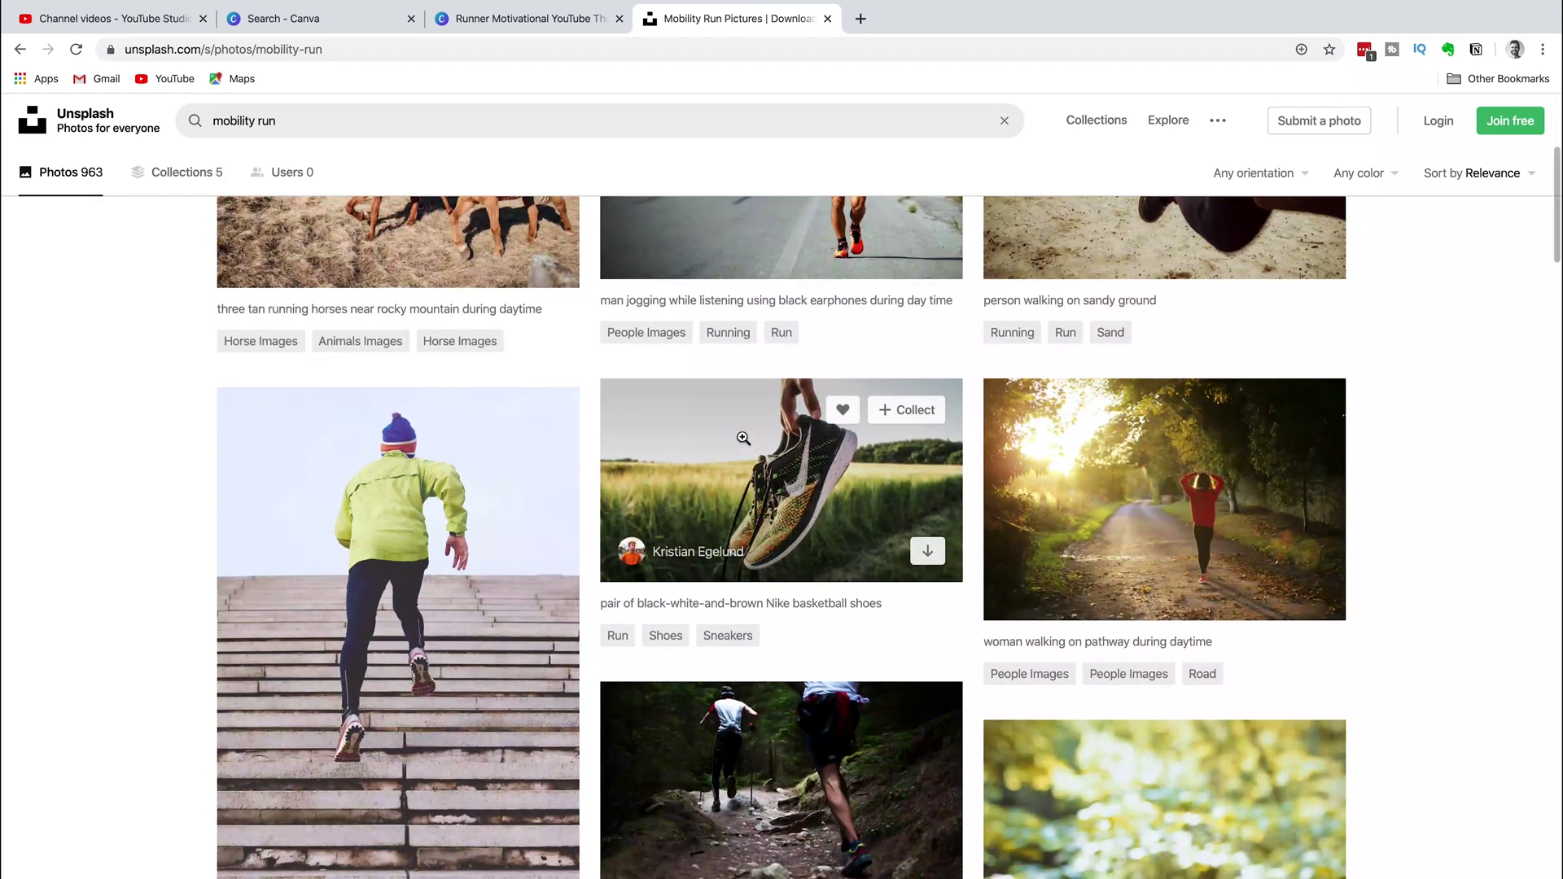
{"action": "scroll", "coordinate": [743, 438], "scroll_direction": "down", "scroll_amount": 1}
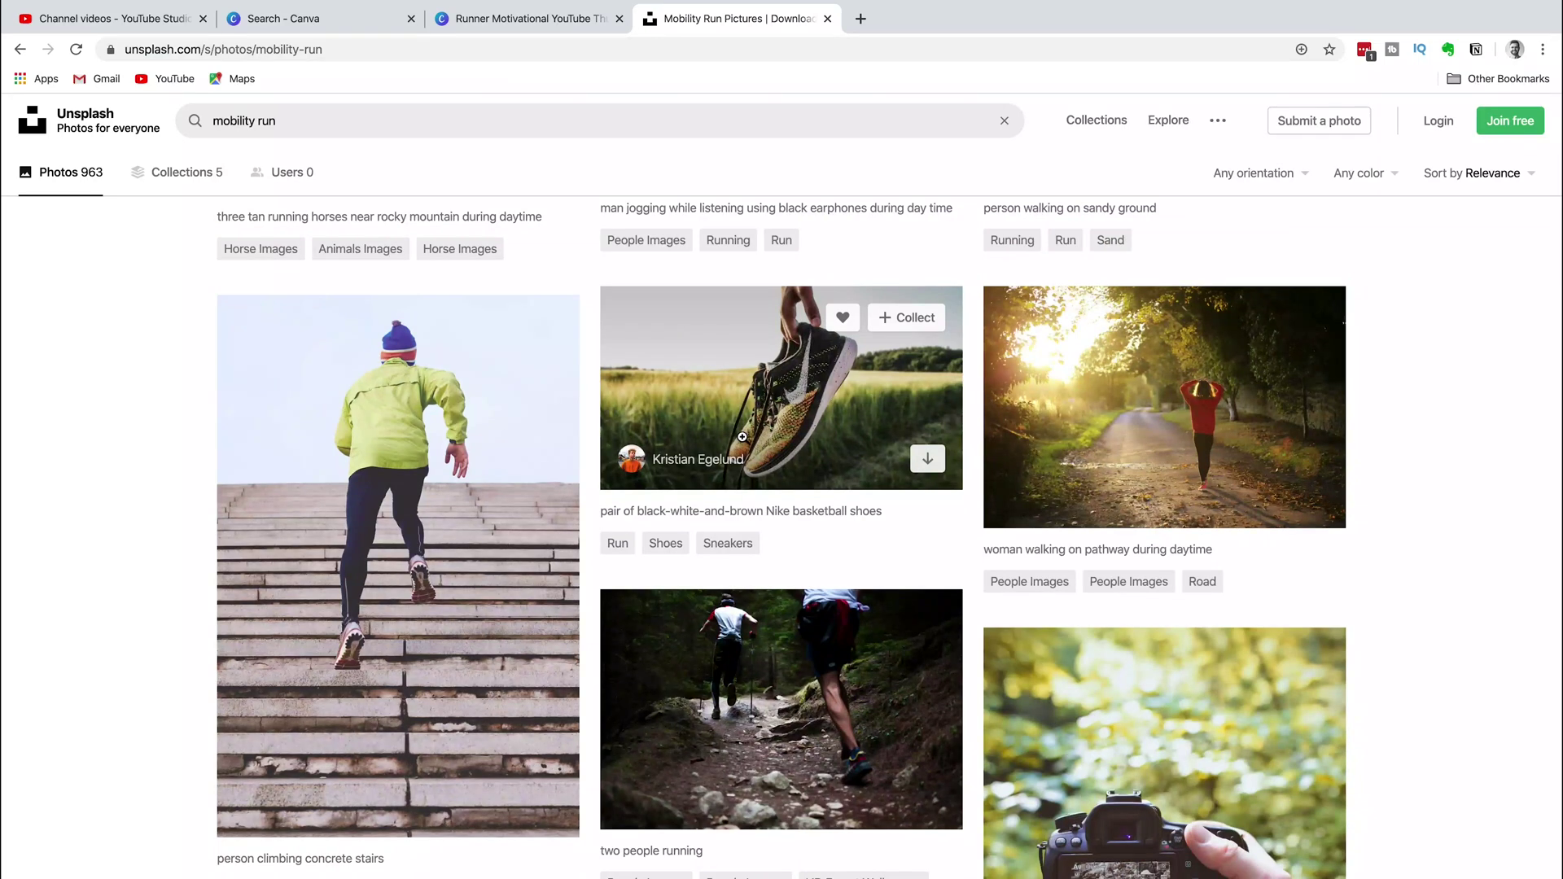
{"action": "scroll", "coordinate": [1185, 421], "scroll_direction": "down", "scroll_amount": 9}
{"action": "scroll", "coordinate": [1186, 422], "scroll_direction": "down", "scroll_amount": 5}
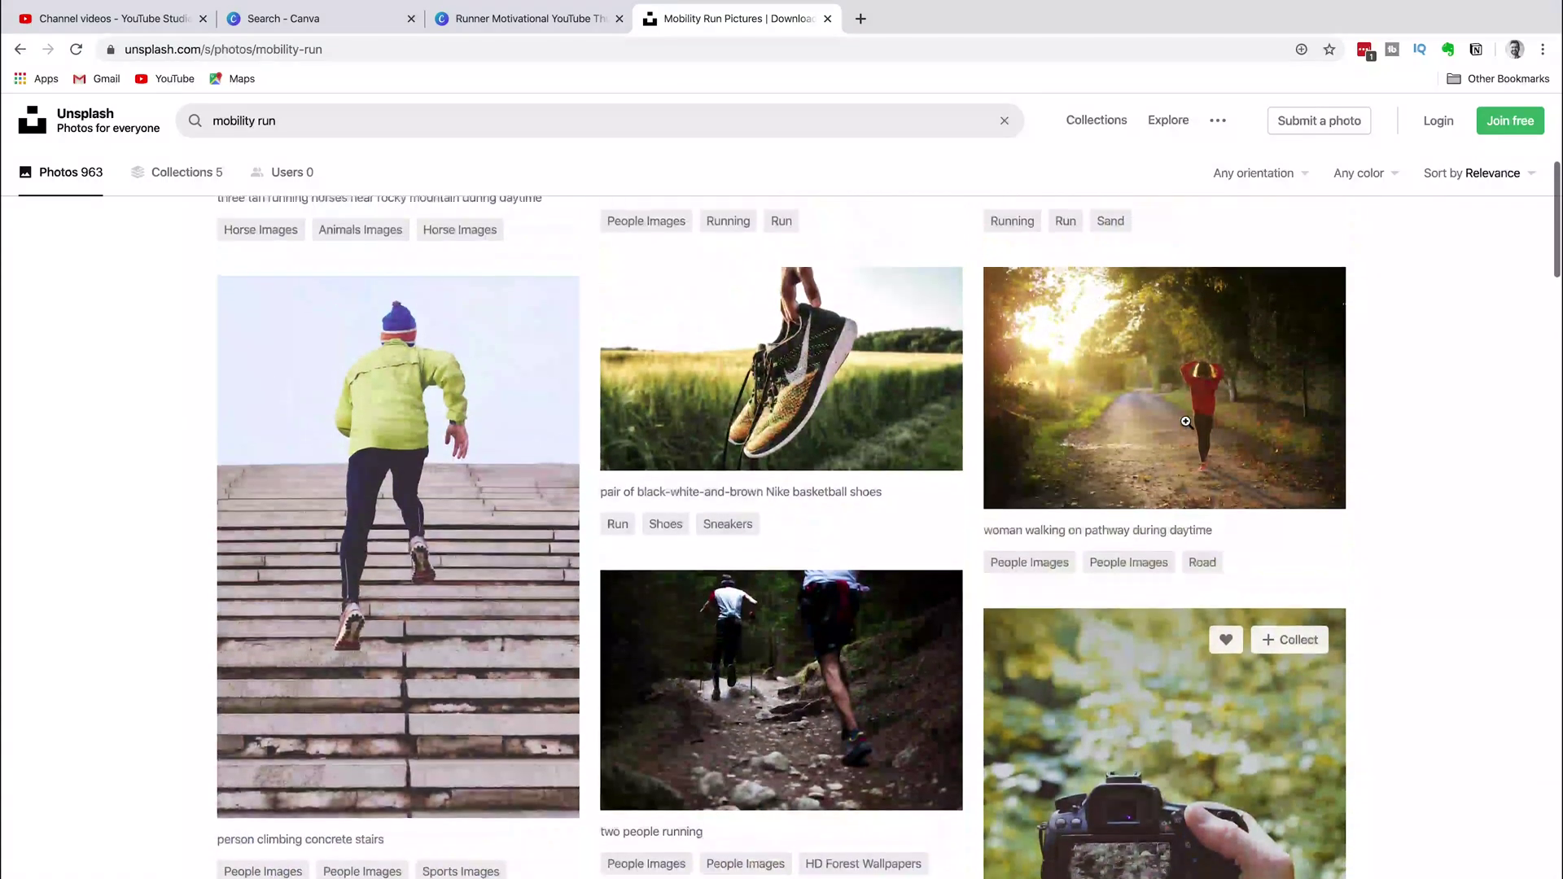
{"action": "scroll", "coordinate": [1158, 410], "scroll_direction": "up", "scroll_amount": 1}
Download the photo of the woman walking on the sunlit pathway.
{"action": "left_click", "coordinate": [1159, 411]}
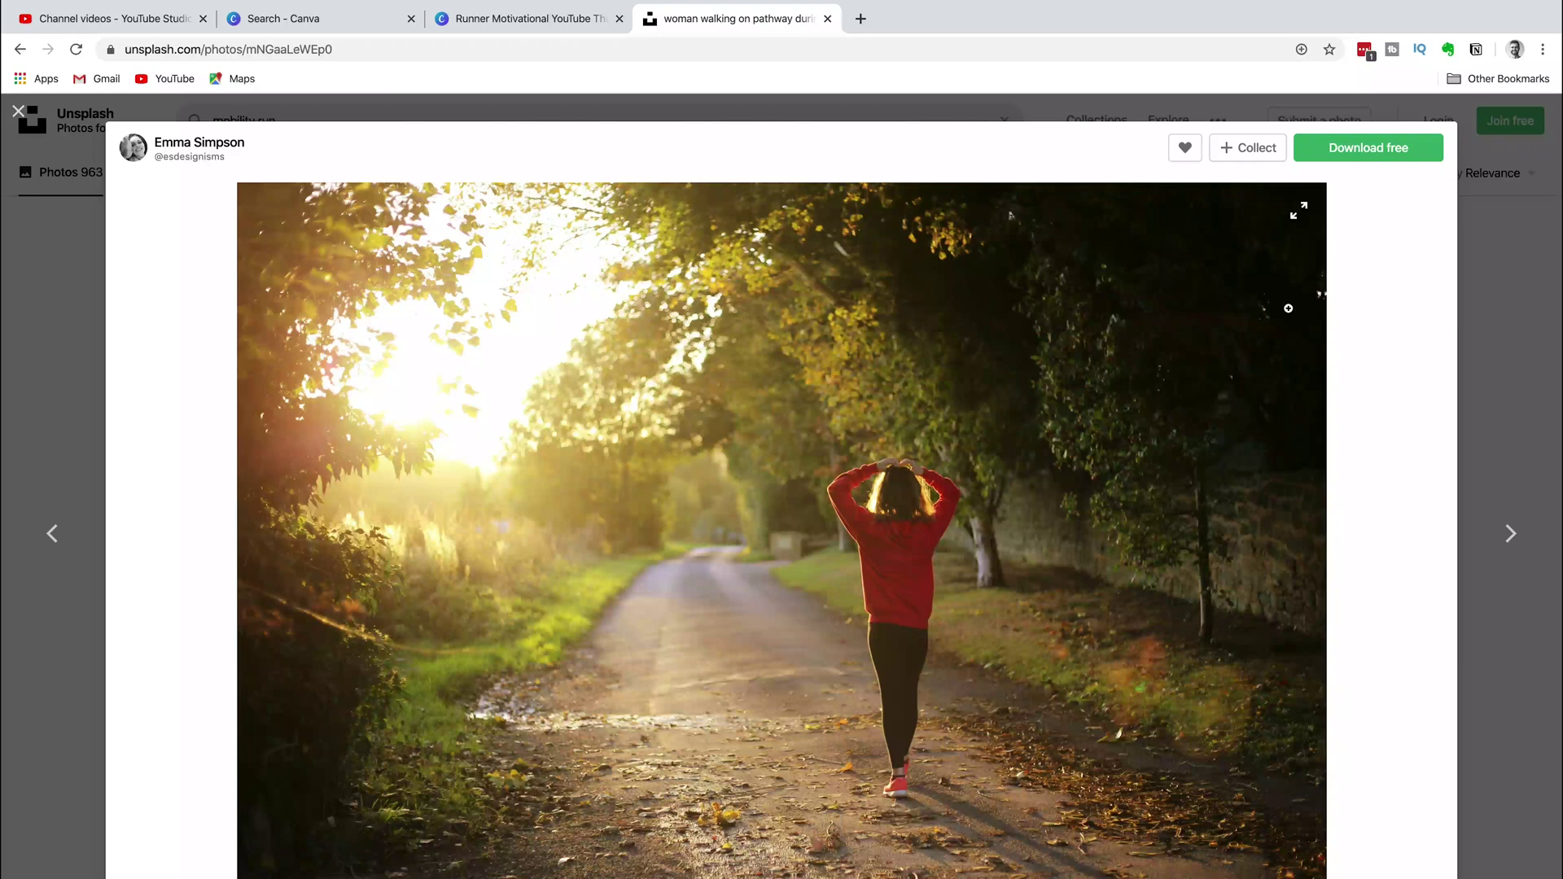
{"action": "left_click", "coordinate": [1349, 151]}
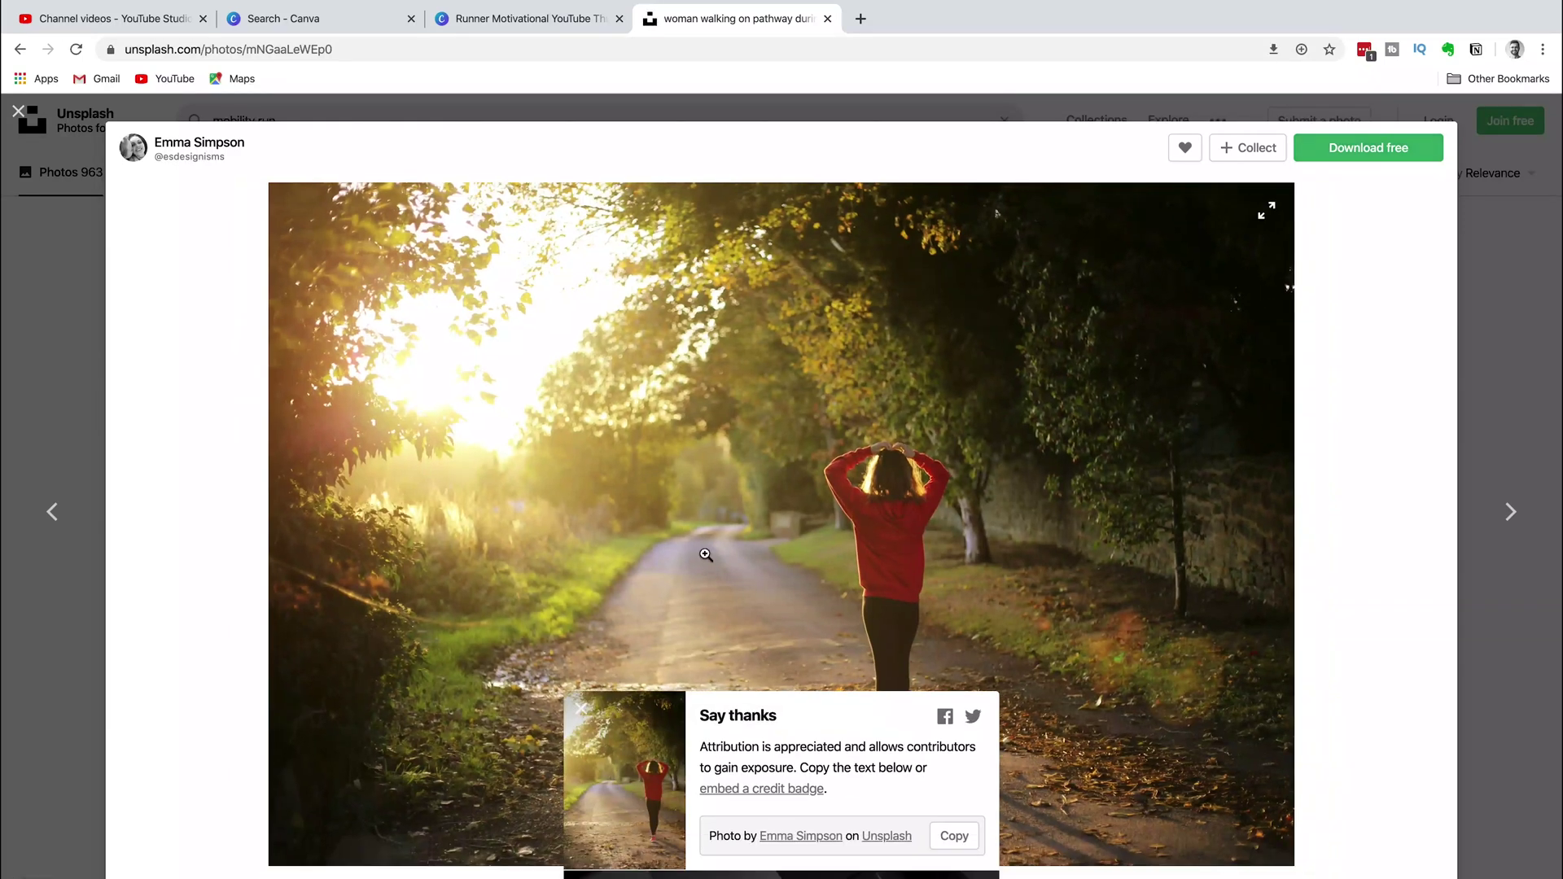
{"action": "left_click", "coordinate": [582, 708]}
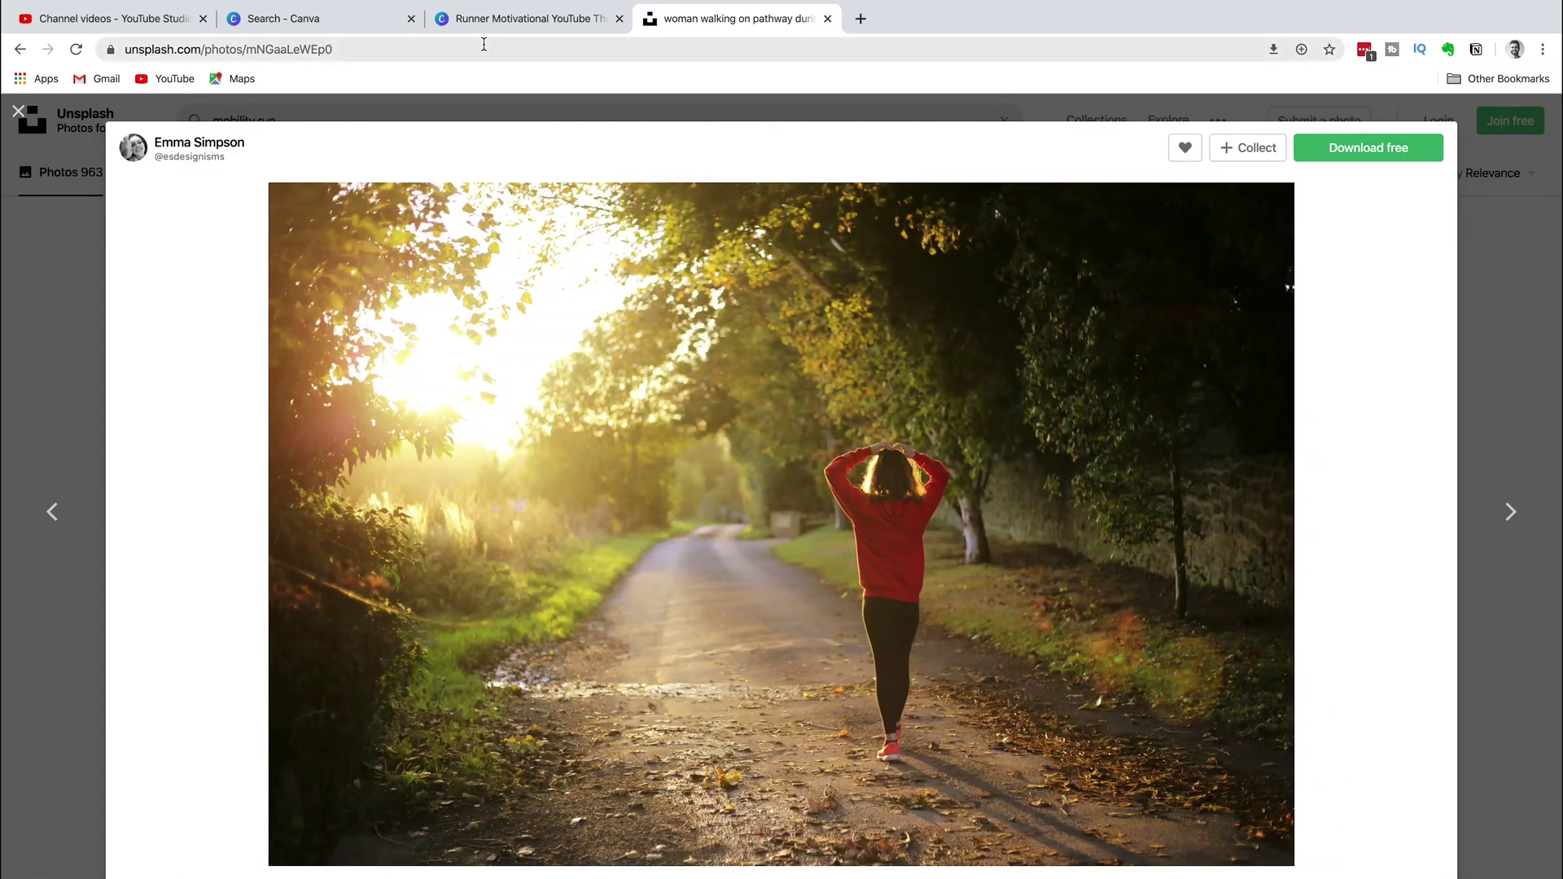
Upload the downloaded pathway photo from Downloads to the Canva design's uploads.
{"action": "left_click", "coordinate": [496, 19]}
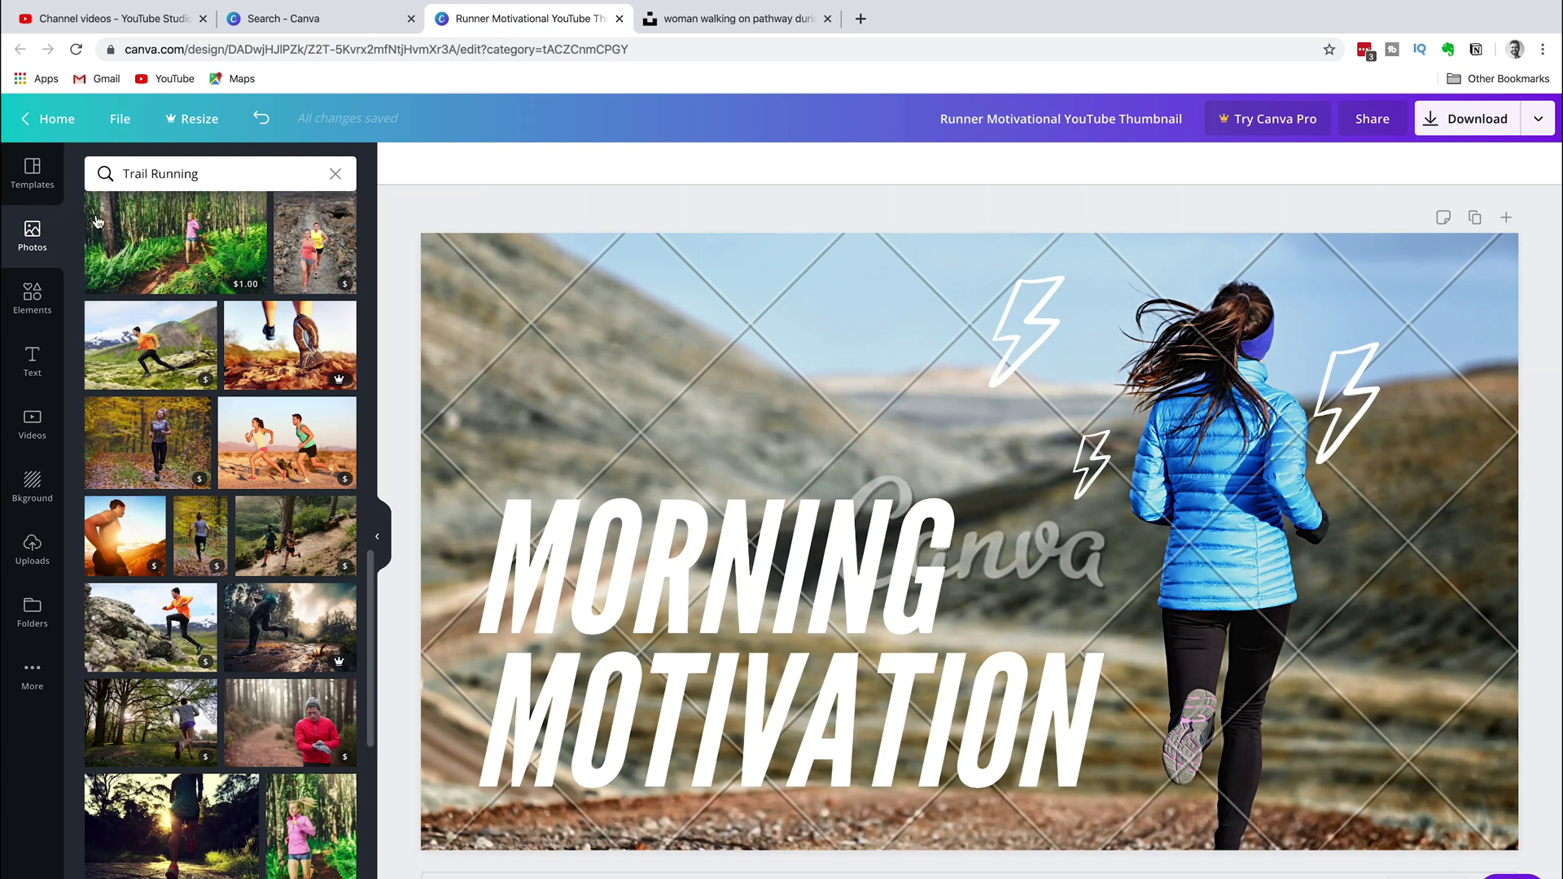
{"action": "left_click", "coordinate": [33, 547]}
{"action": "left_click", "coordinate": [215, 176]}
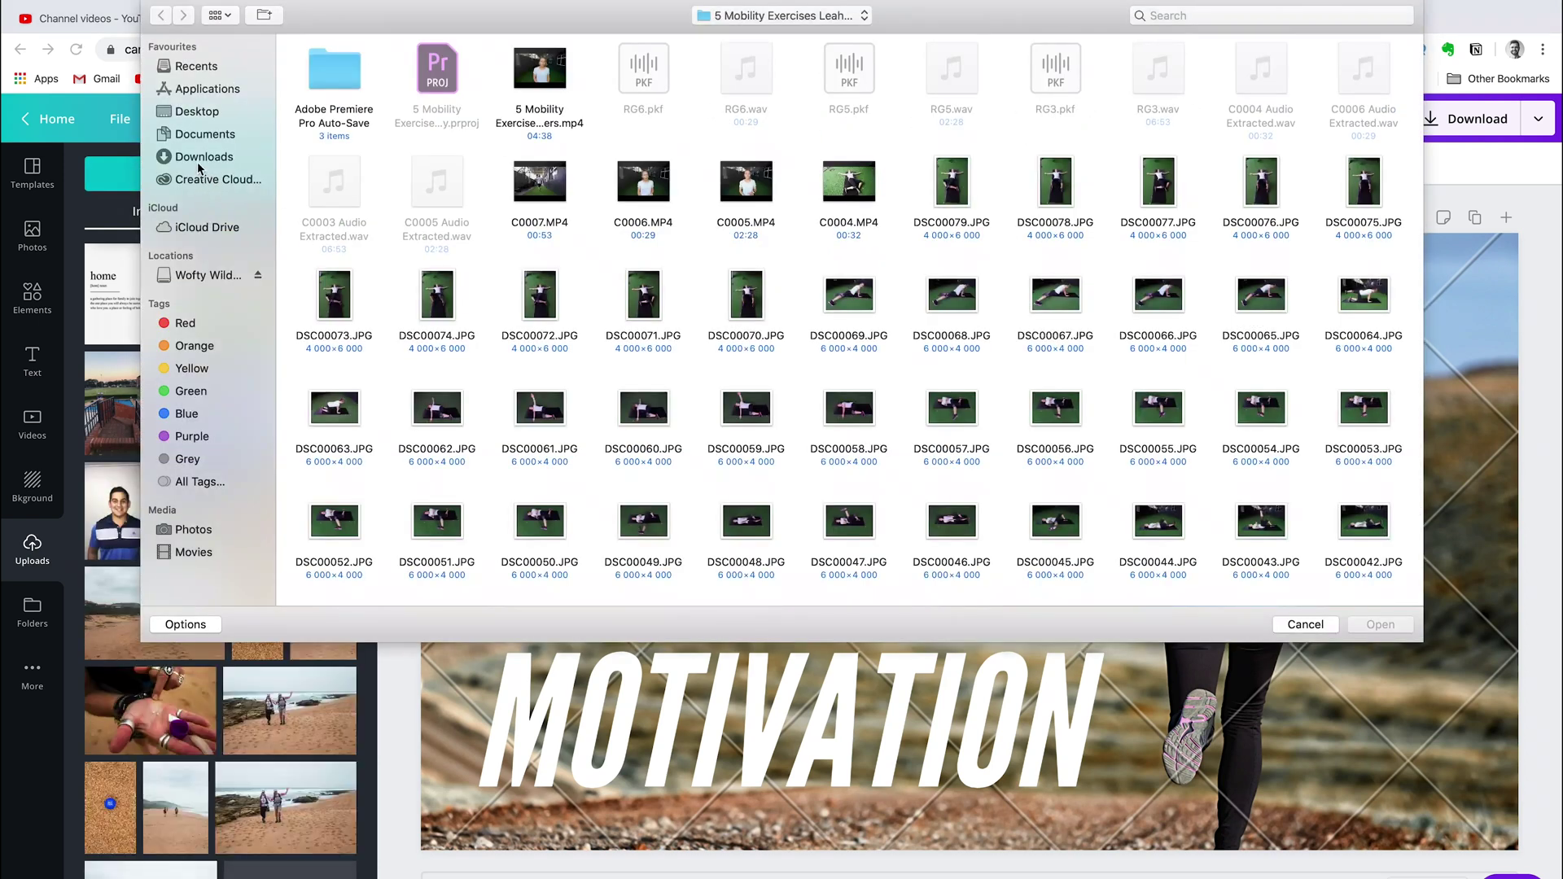
{"action": "left_click", "coordinate": [204, 156]}
{"action": "double_click", "coordinate": [330, 71]}
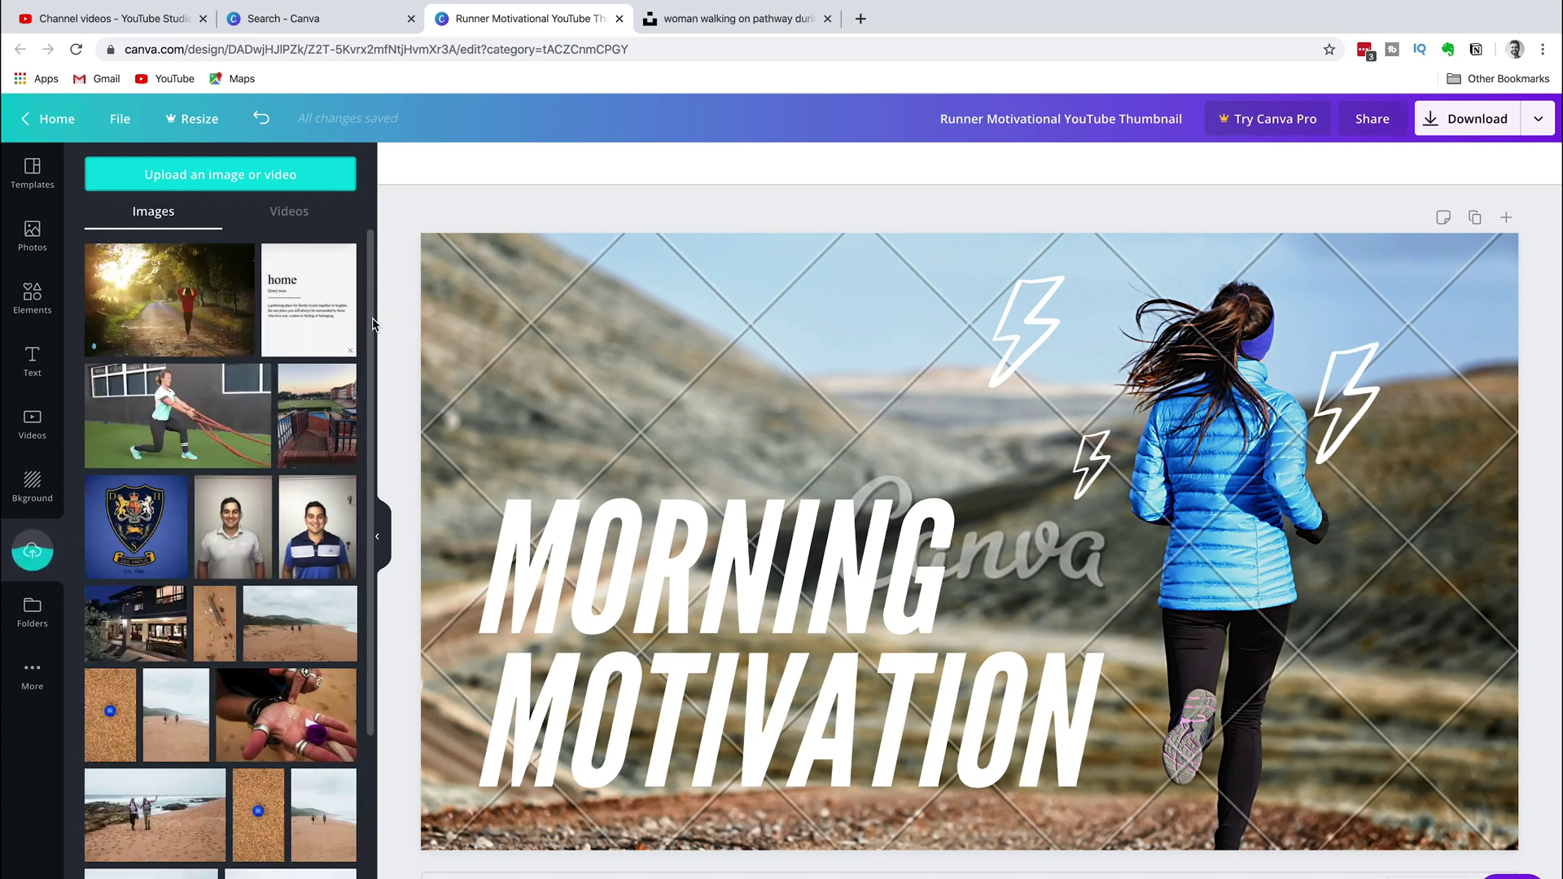
Upload DSC00053.JPG from the 2020 > 1 January mobility exercises folder.
{"action": "left_click", "coordinate": [192, 181]}
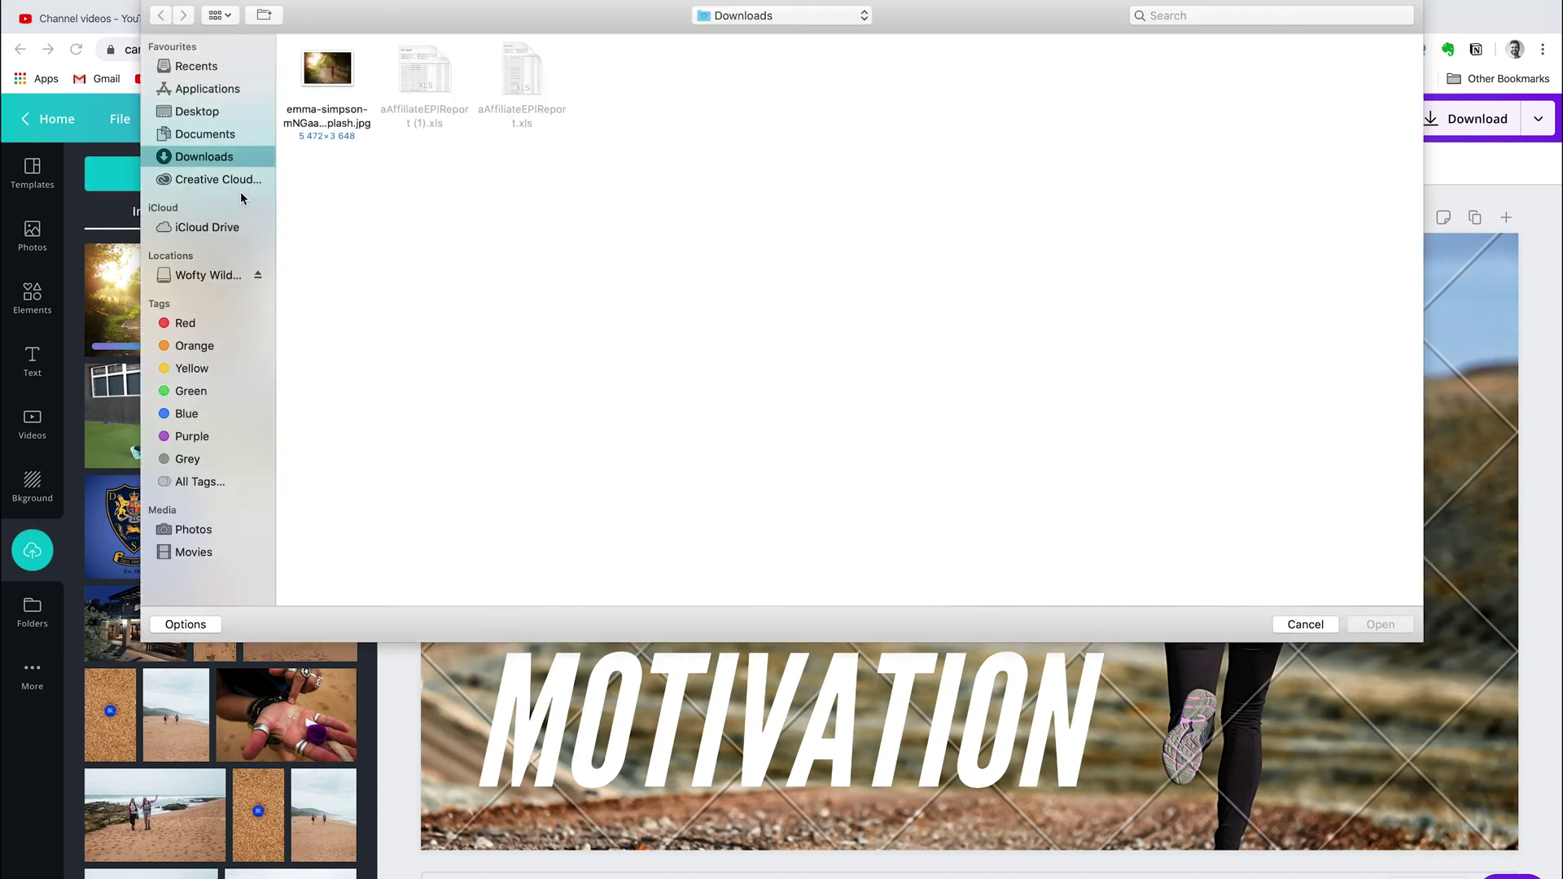
{"action": "left_click", "coordinate": [202, 275]}
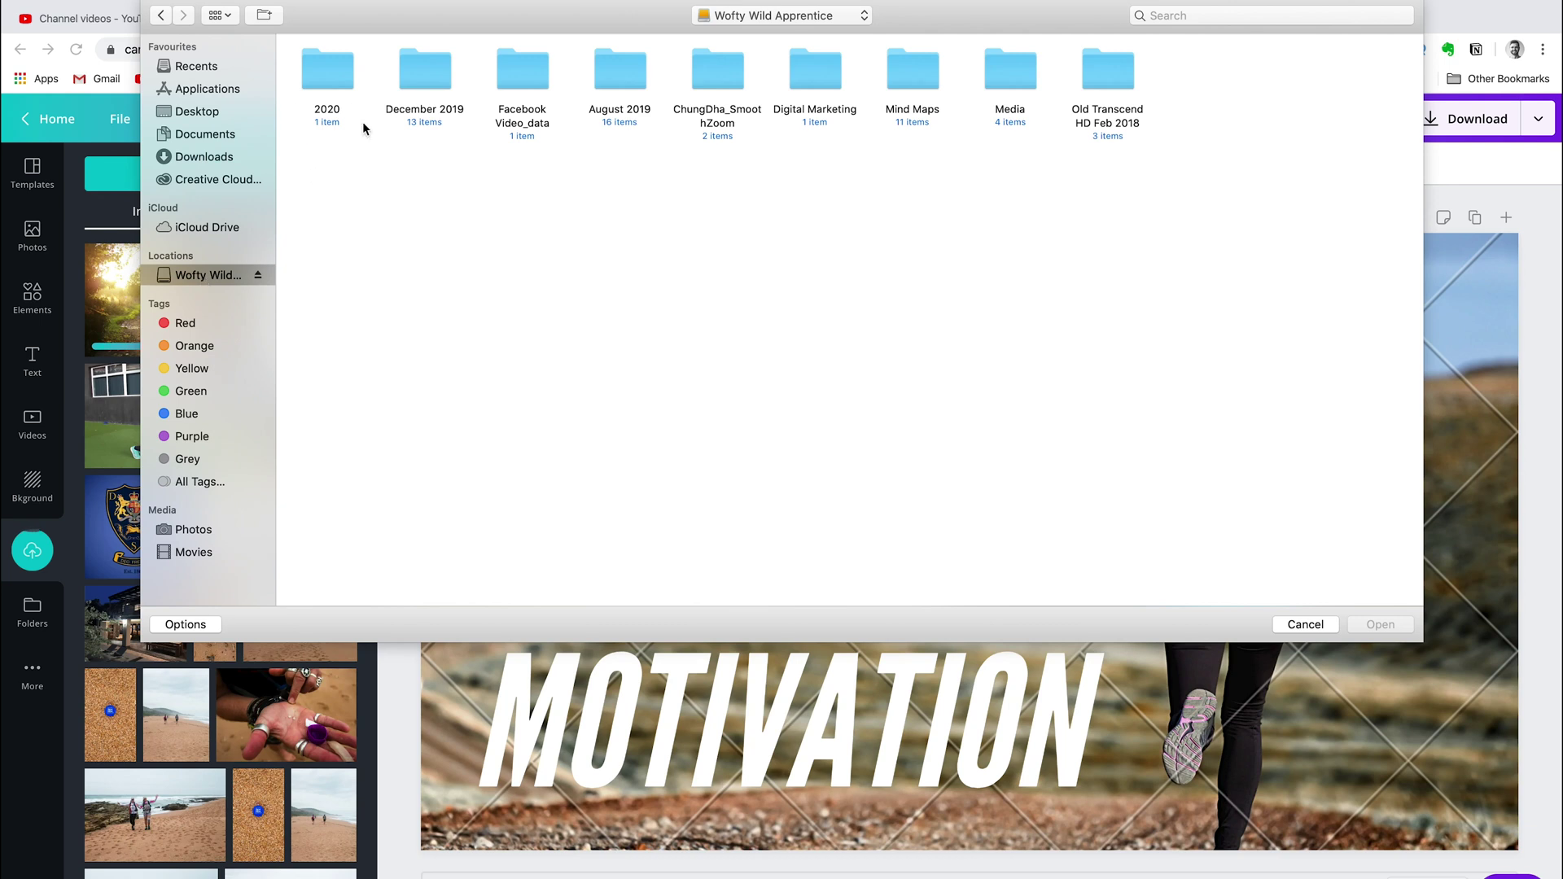
{"action": "double_click", "coordinate": [337, 70]}
{"action": "double_click", "coordinate": [325, 71]}
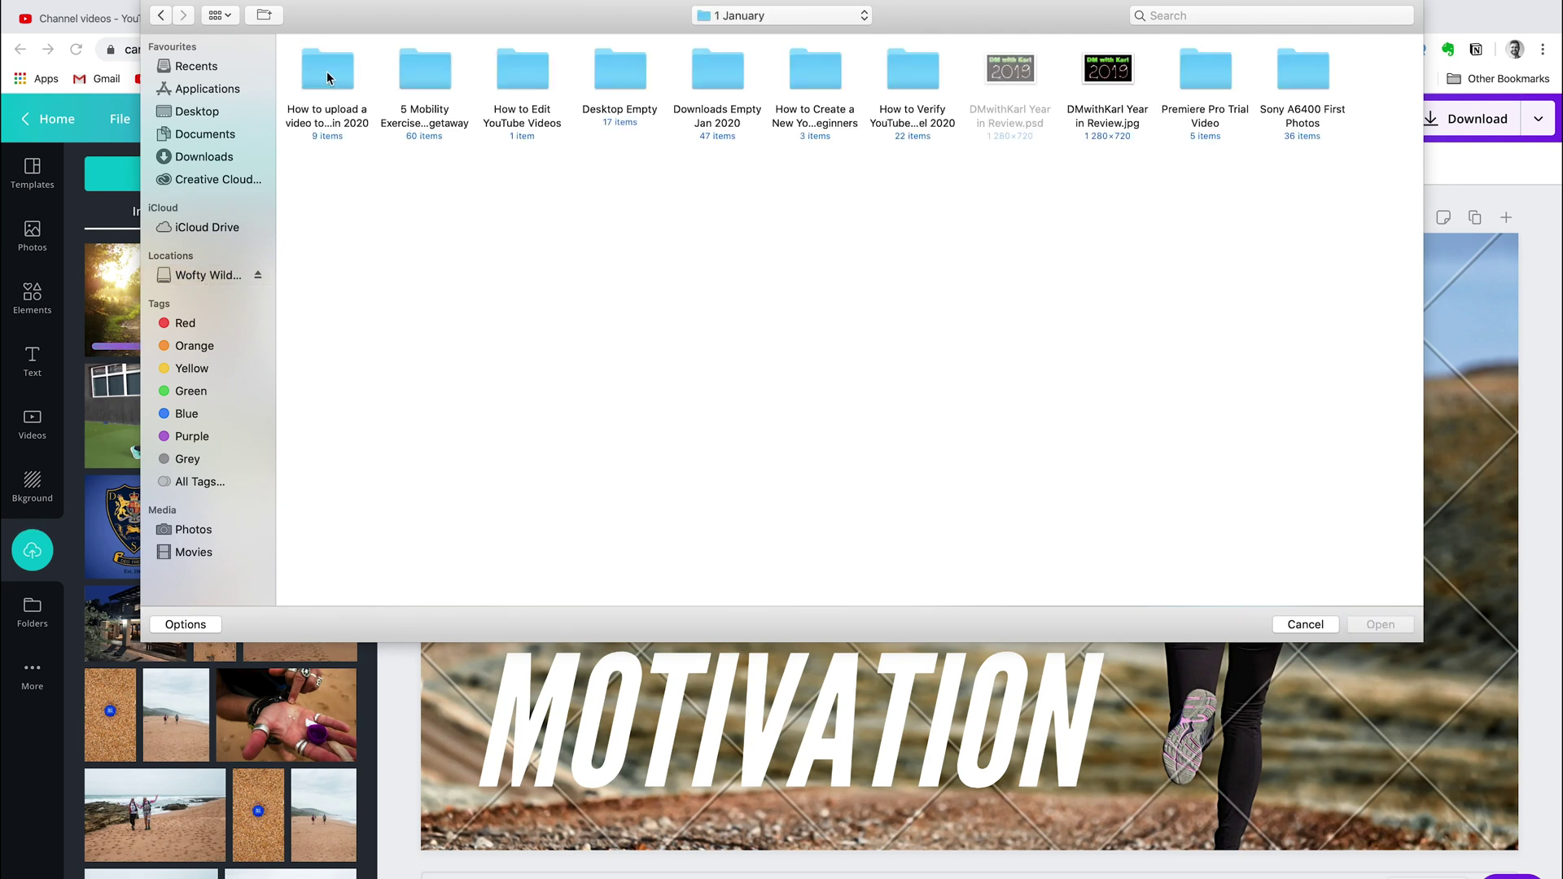
{"action": "double_click", "coordinate": [427, 67]}
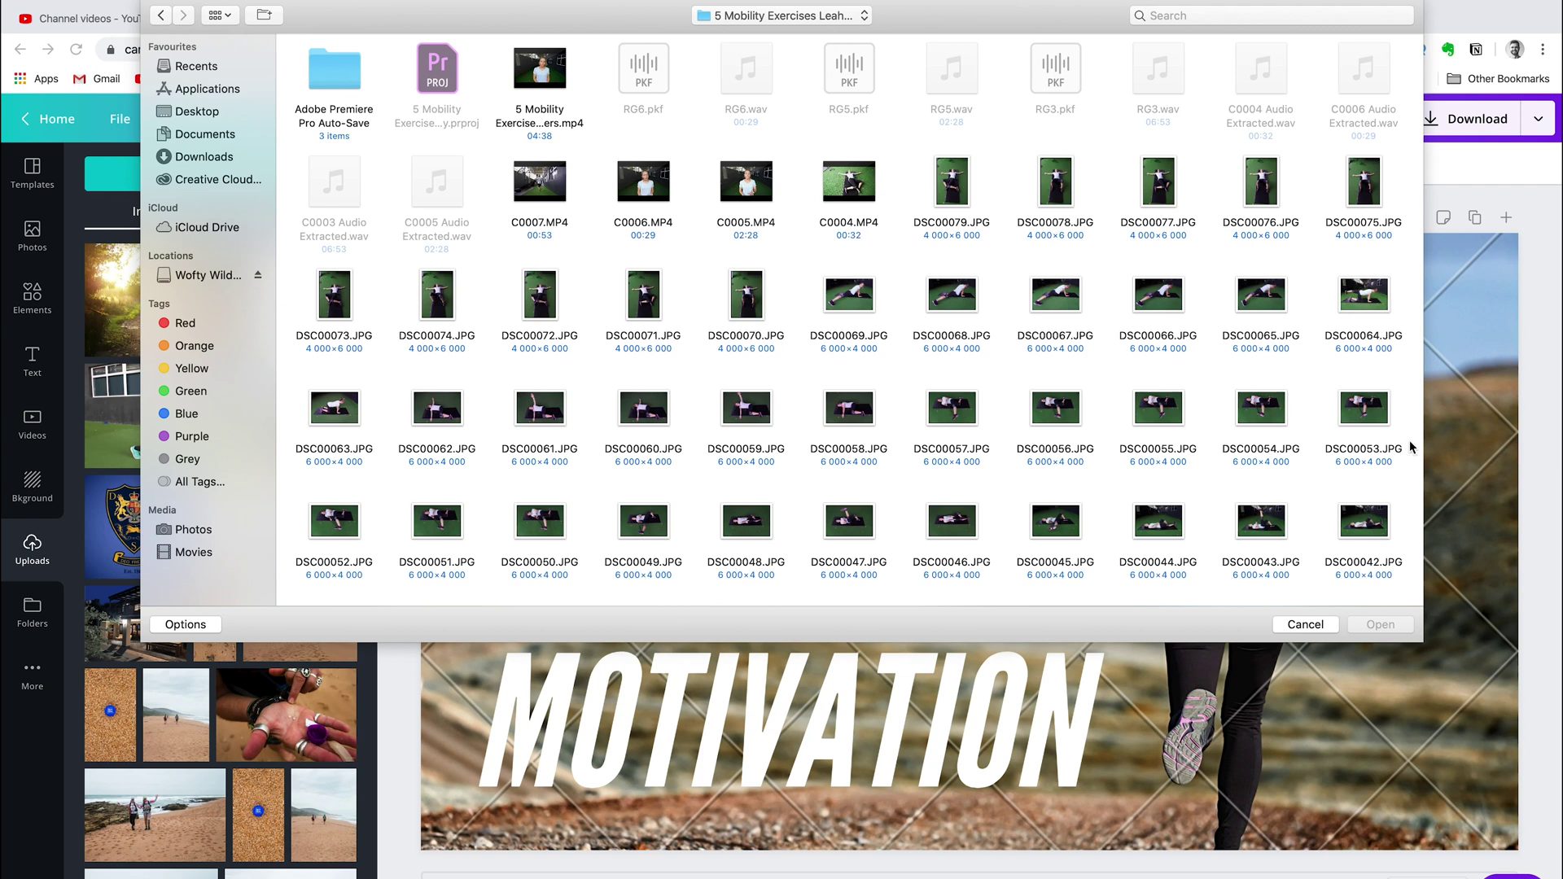
{"action": "double_click", "coordinate": [1365, 411]}
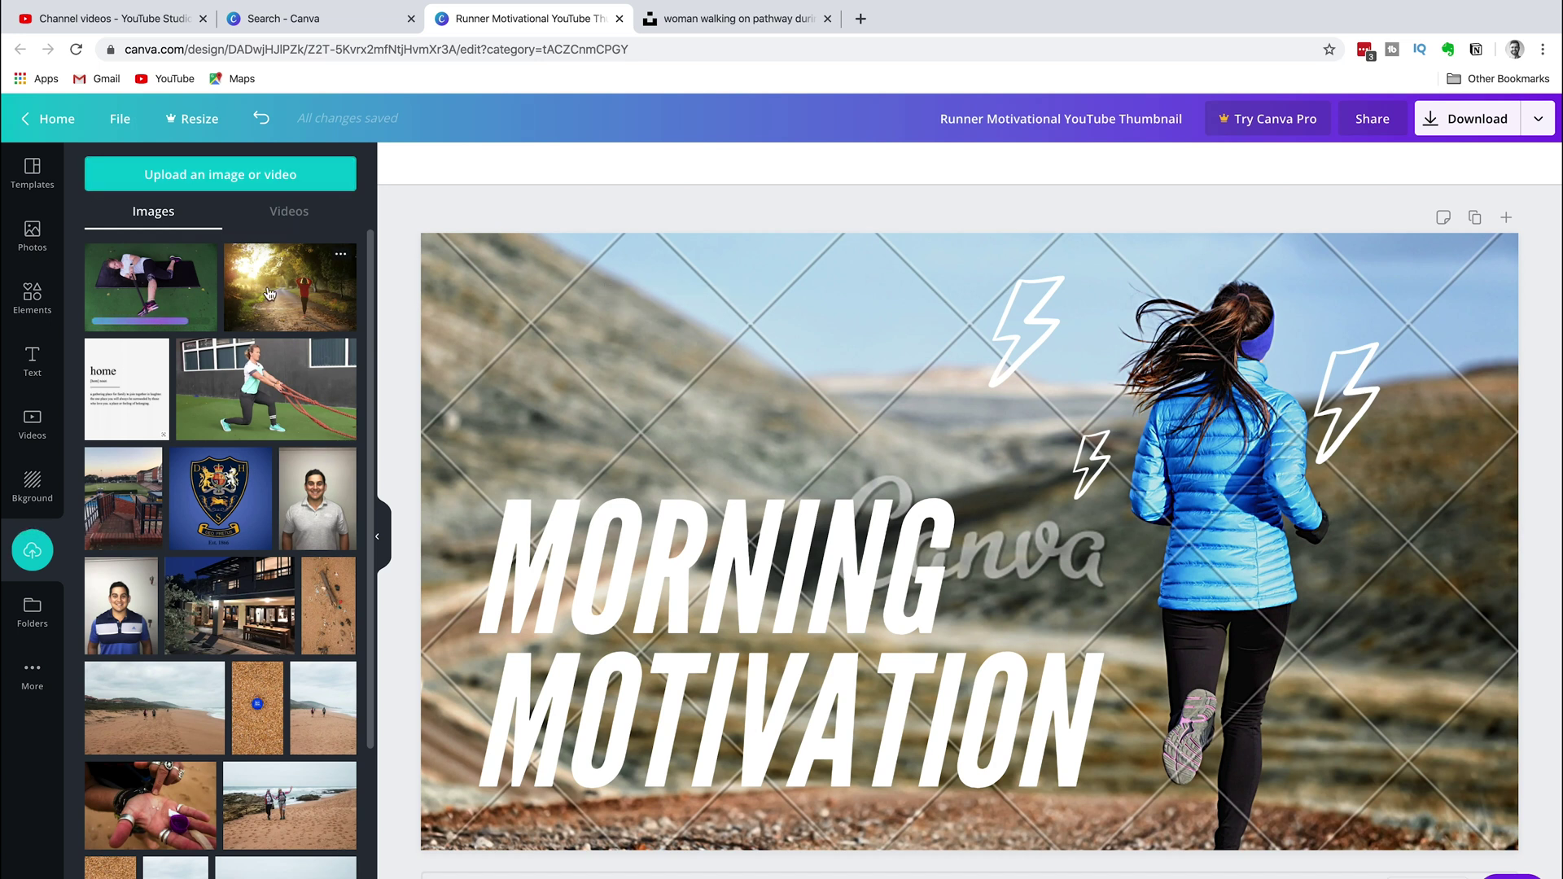
Make the sunlit pathway photo fill the thumbnail background, briefly checking the YouTube Studio tab.
{"action": "left_click_drag", "start_coordinate": [269, 293], "coordinate": [489, 345]}
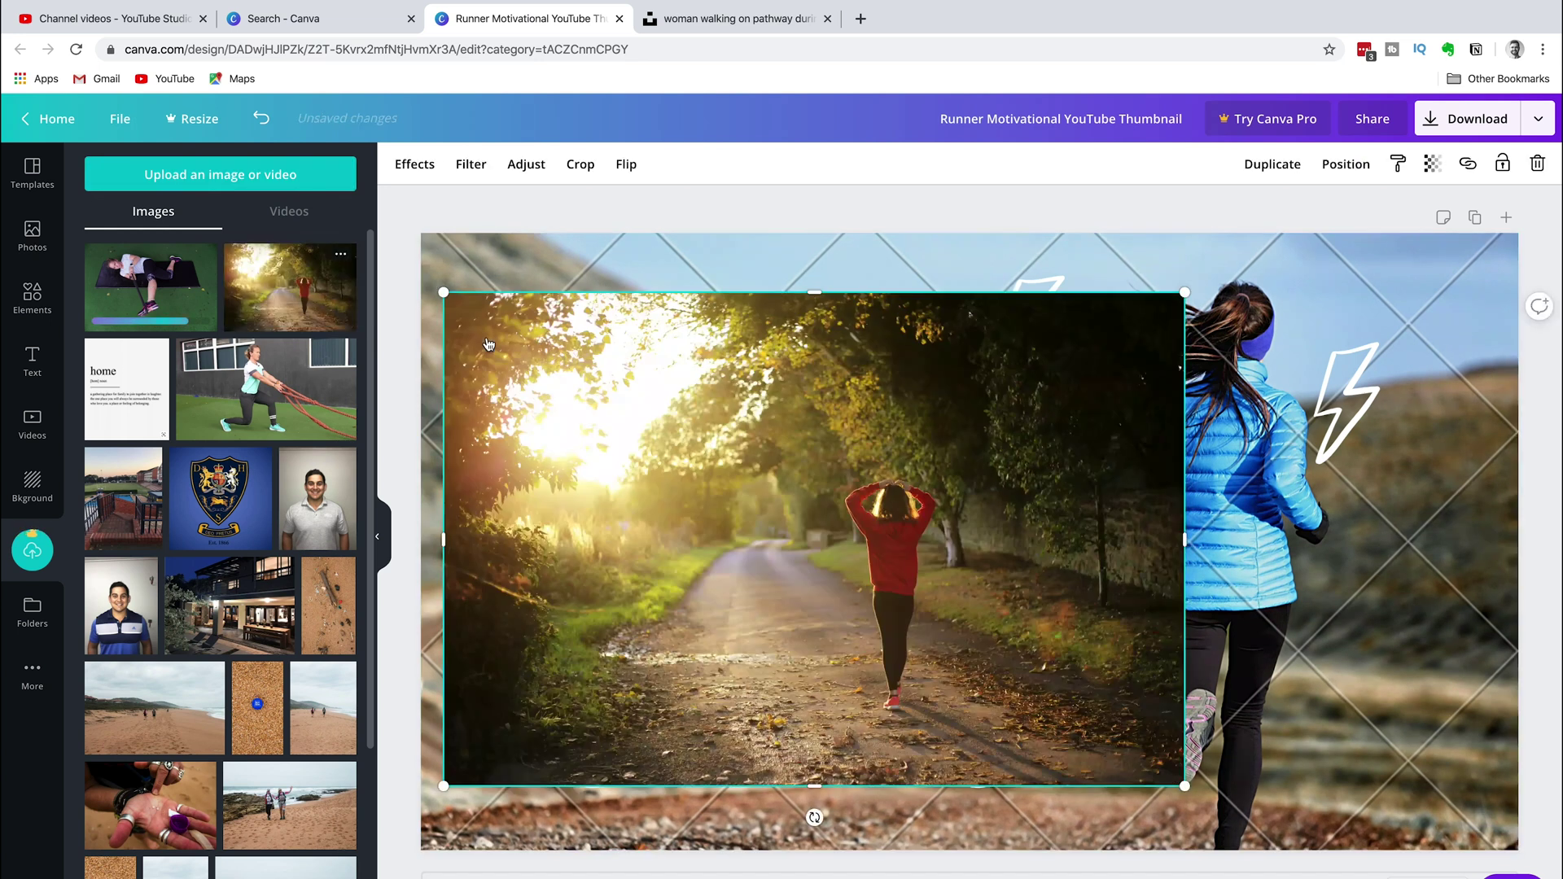
{"action": "key", "text": "ctrl+z"}
{"action": "left_click_drag", "start_coordinate": [306, 305], "coordinate": [455, 374]}
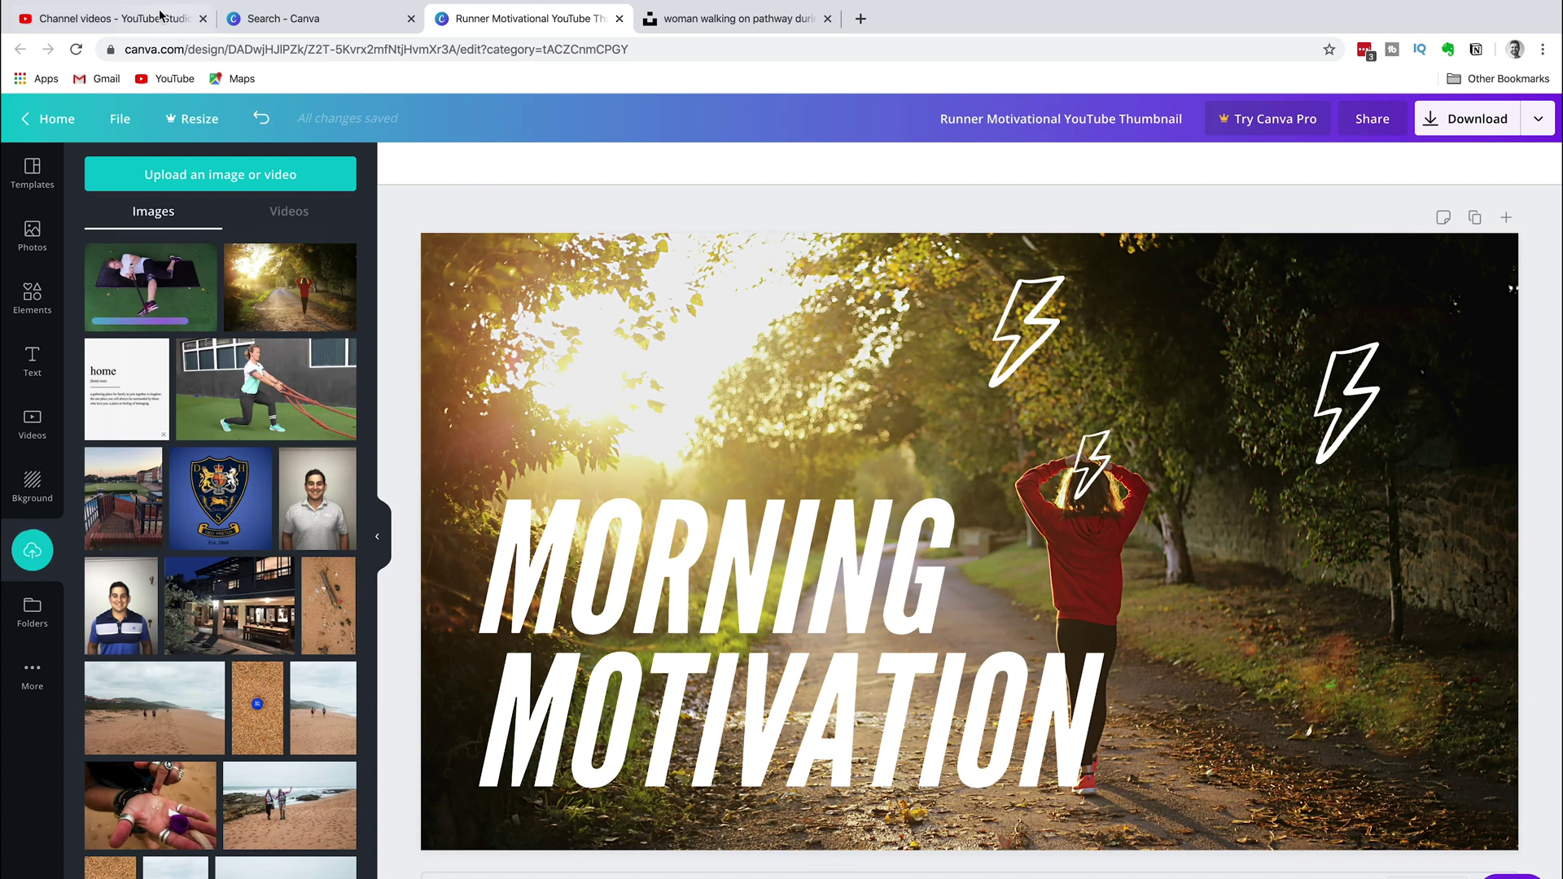
{"action": "left_click", "coordinate": [132, 19]}
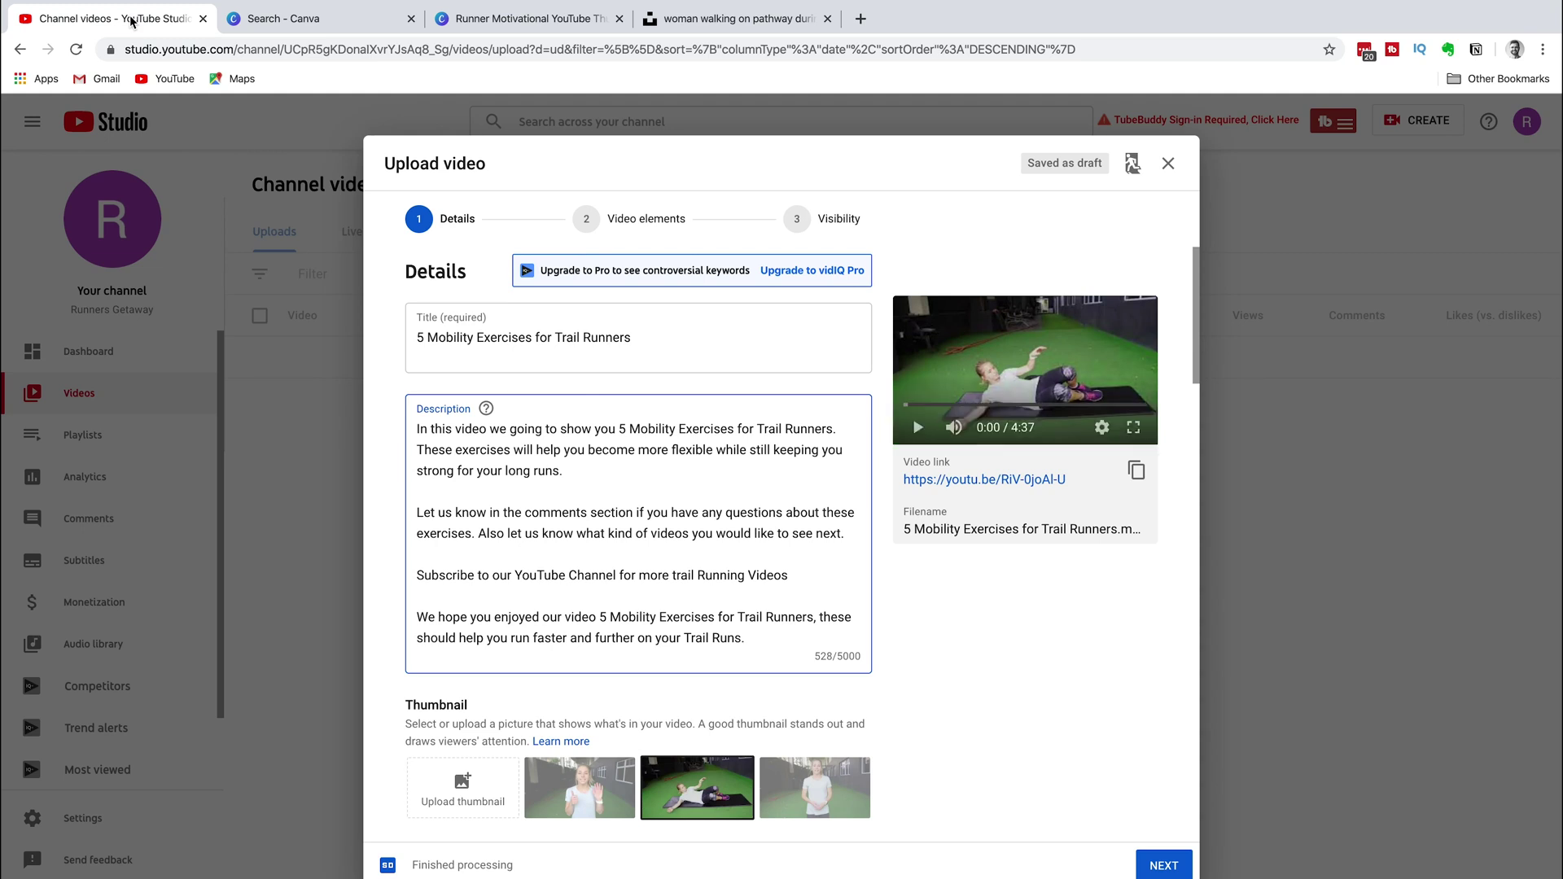
{"action": "left_click", "coordinate": [525, 20]}
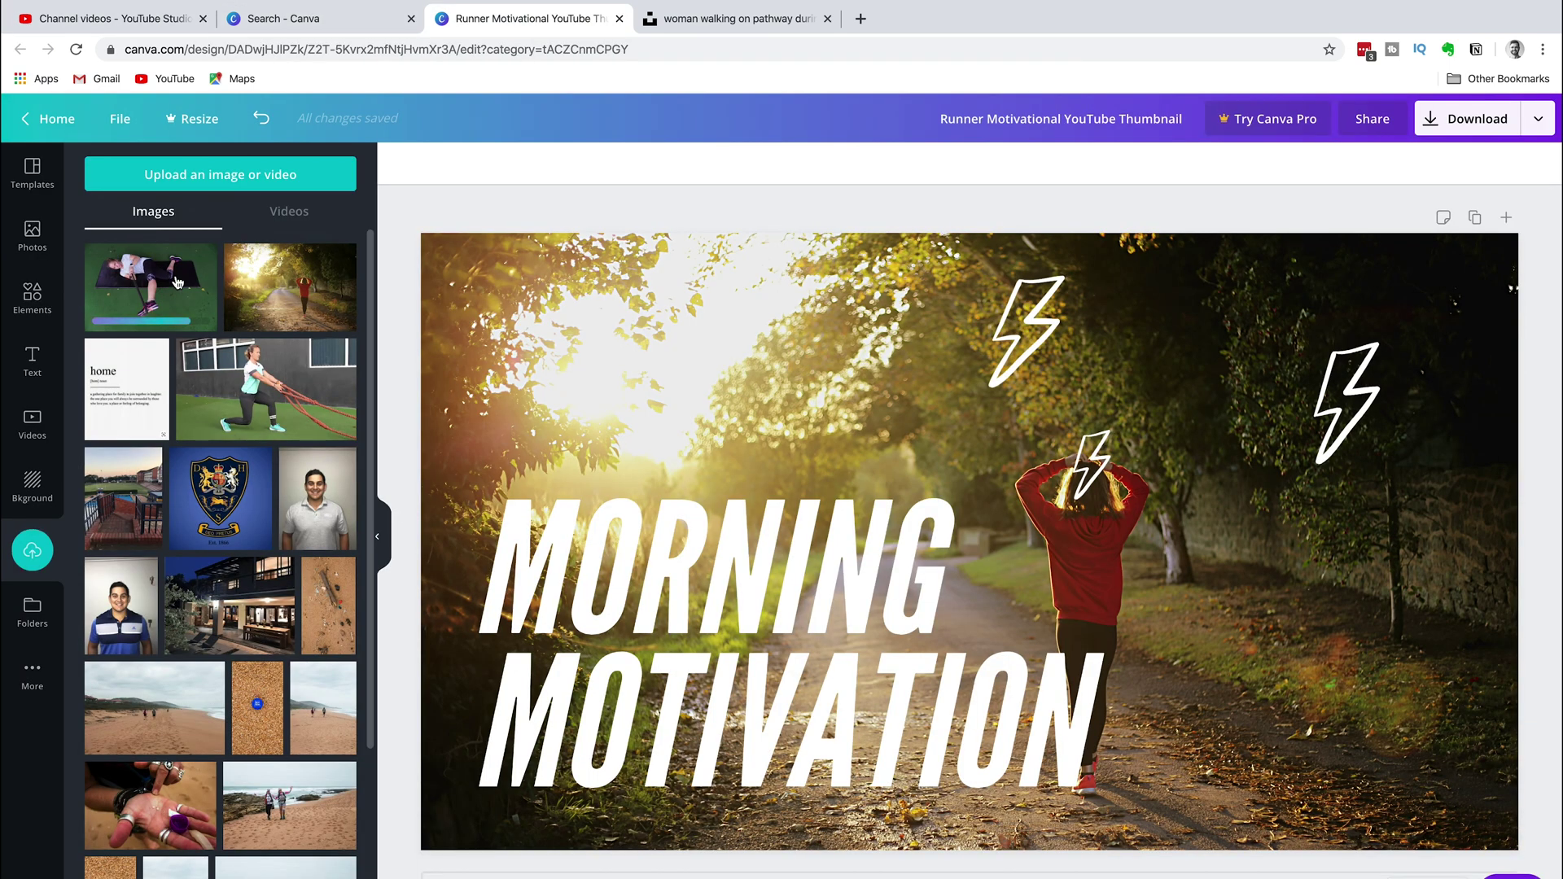
Retype the headline as 'MOBILTY TRAIL RUNNERS', widen its box, and place the mat photo behind it.
{"action": "left_click", "coordinate": [925, 577]}
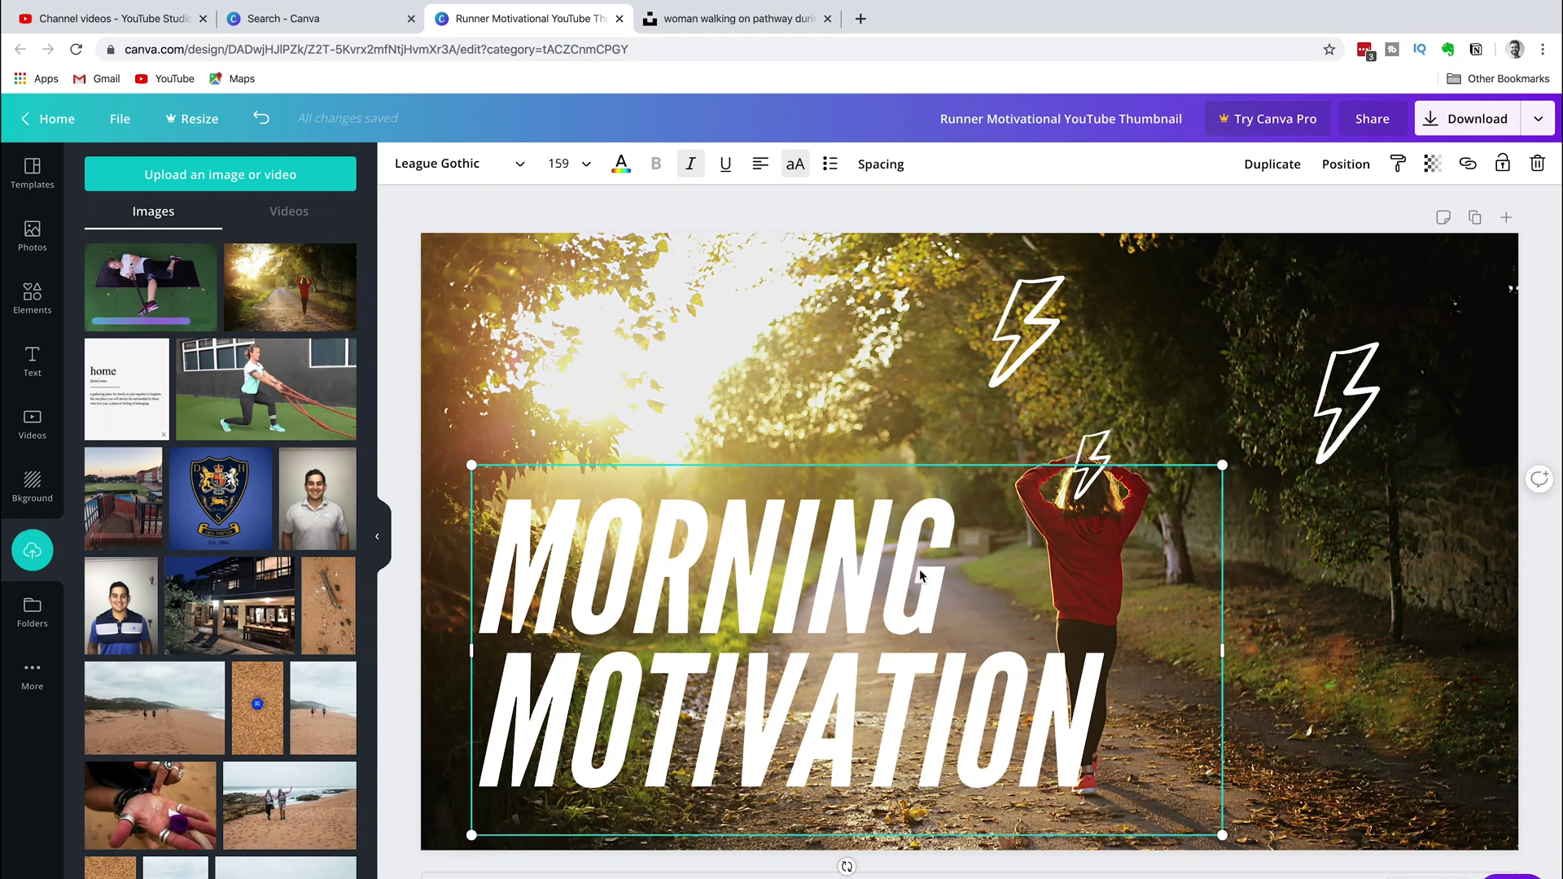
{"action": "left_click", "coordinate": [932, 575]}
{"action": "key", "text": "BackSpace"}
{"action": "key", "text": "BackSpace"}
{"action": "key", "text": "BackSpace"}
{"action": "key", "text": "BackSpace"}
{"action": "key", "text": "BackSpace"}
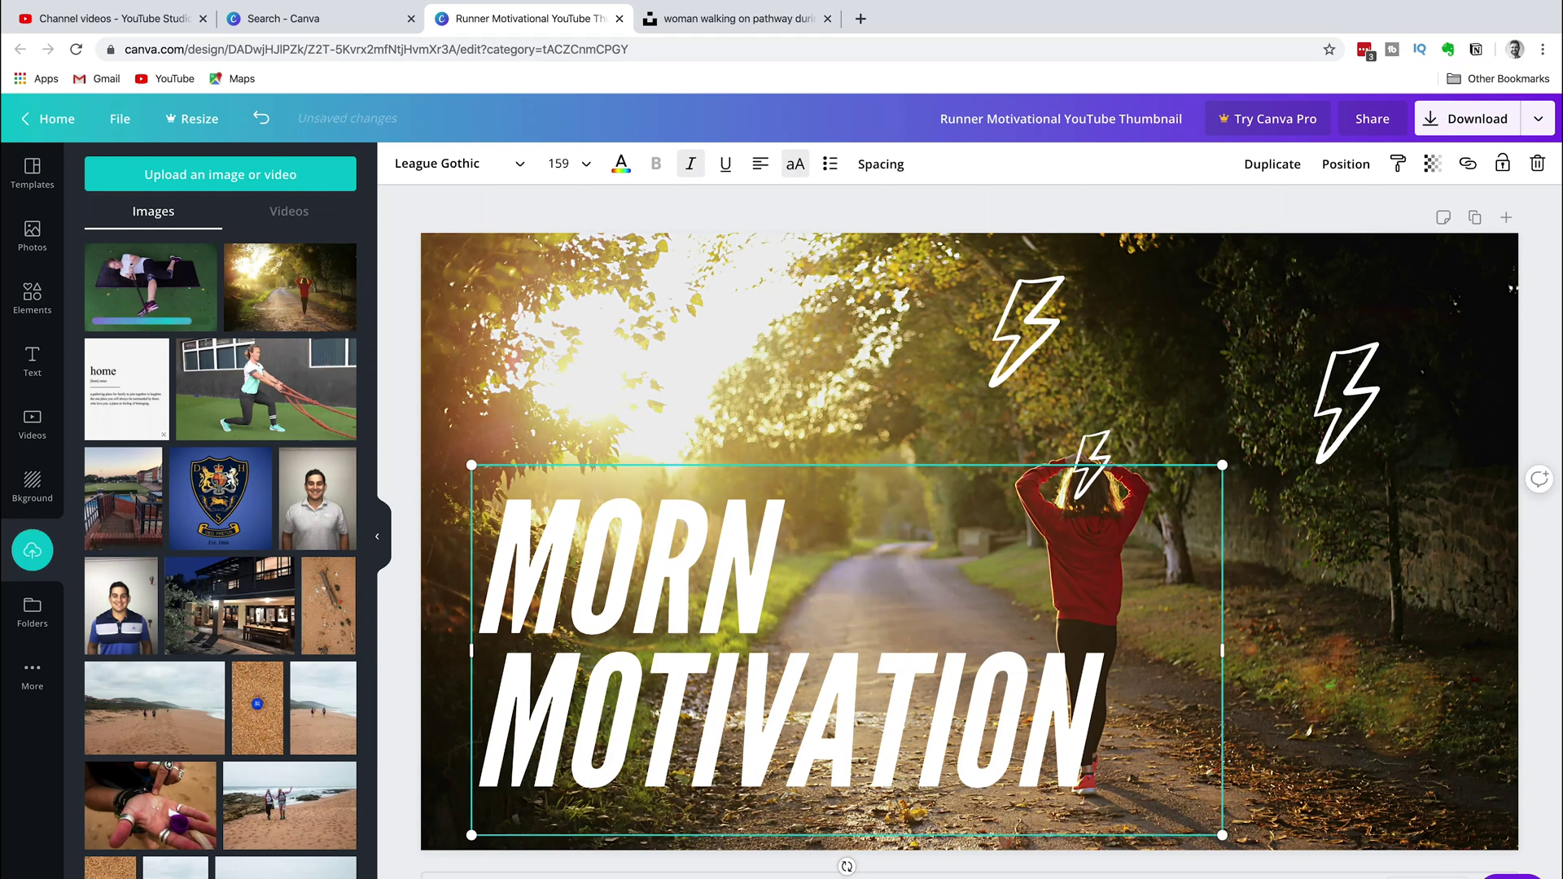
{"action": "type", "text": "BILTY"}
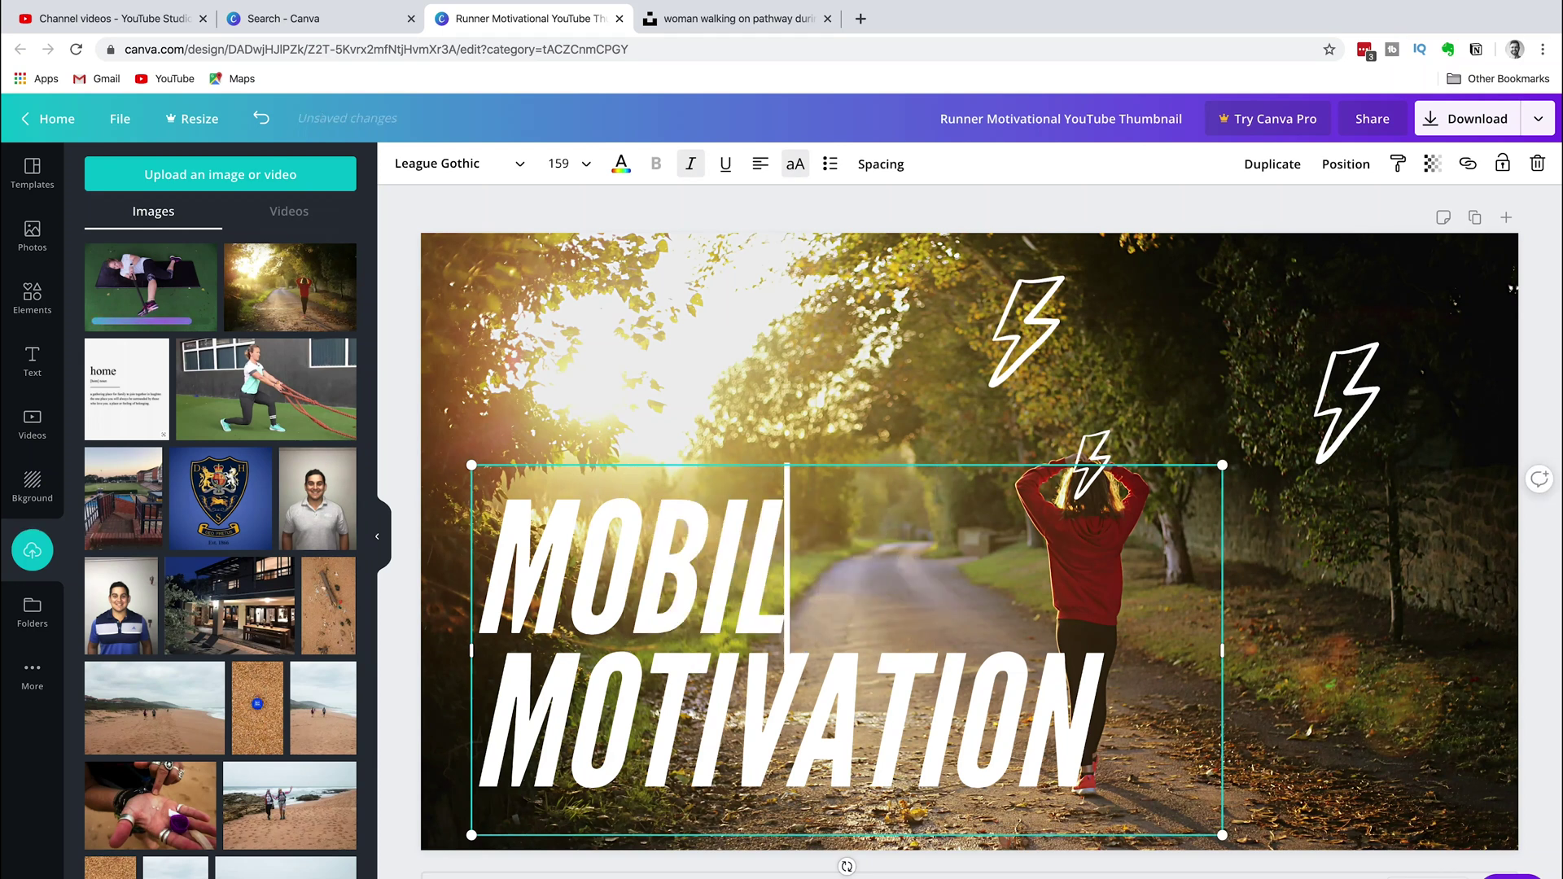
{"action": "left_click", "coordinate": [1089, 773]}
{"action": "key", "text": "BackSpace"}
{"action": "key", "text": "BackSpace"}
{"action": "key", "text": "BackSpace"}
{"action": "key", "text": "BackSpace"}
{"action": "key", "text": "BackSpace"}
{"action": "key", "text": "BackSpace"}
{"action": "key", "text": "BackSpace"}
{"action": "key", "text": "BackSpace"}
{"action": "key", "text": "BackSpace"}
{"action": "key", "text": "BackSpace"}
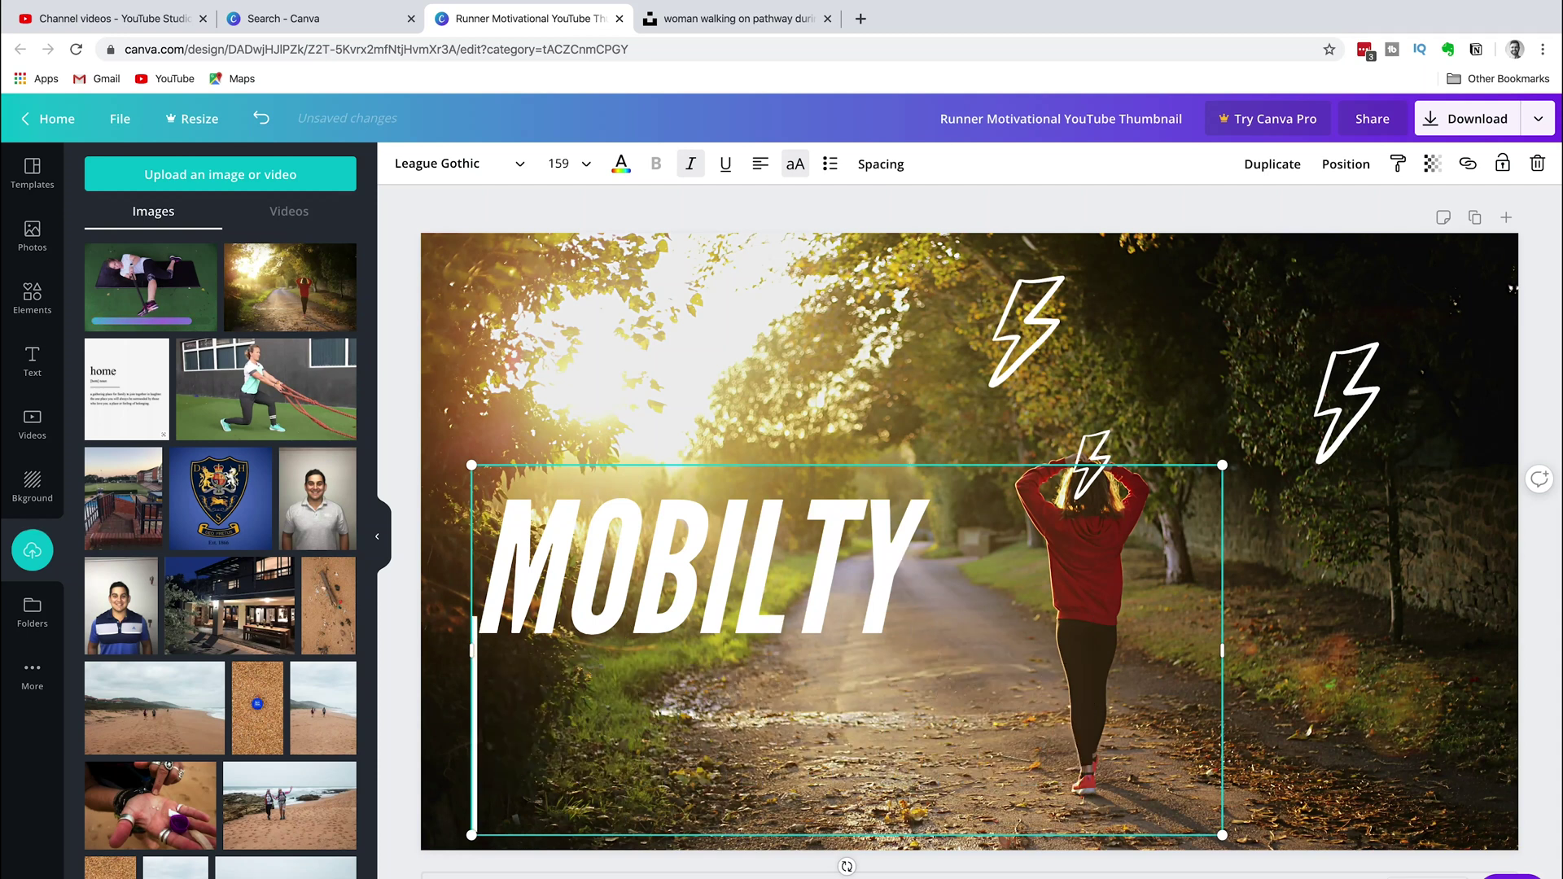
{"action": "type", "text": "TRAIL"}
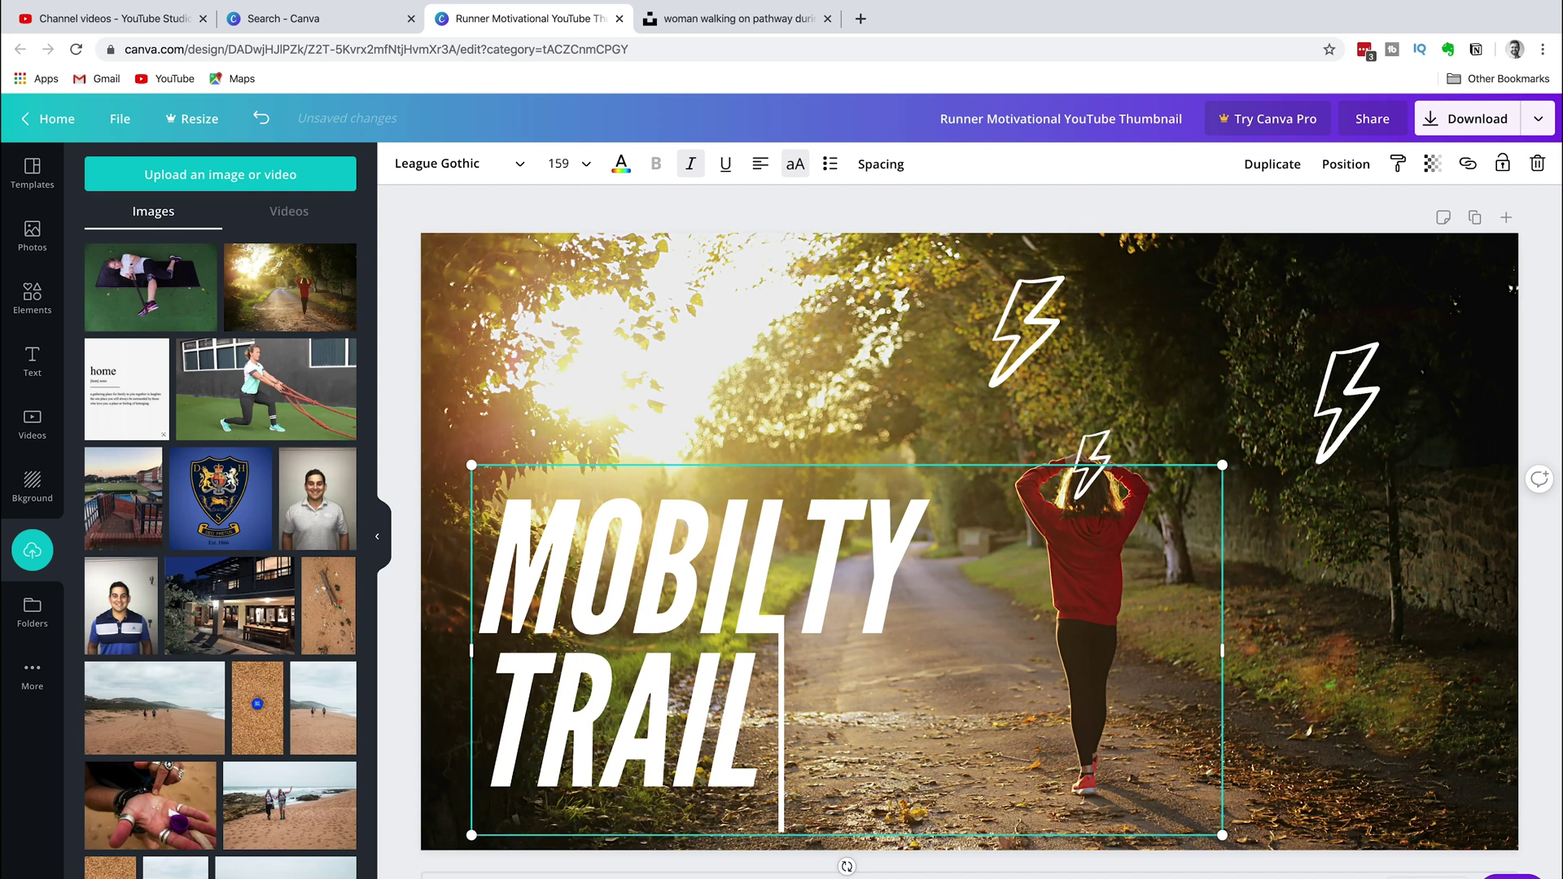
{"action": "type", "text": " RUNNERS"}
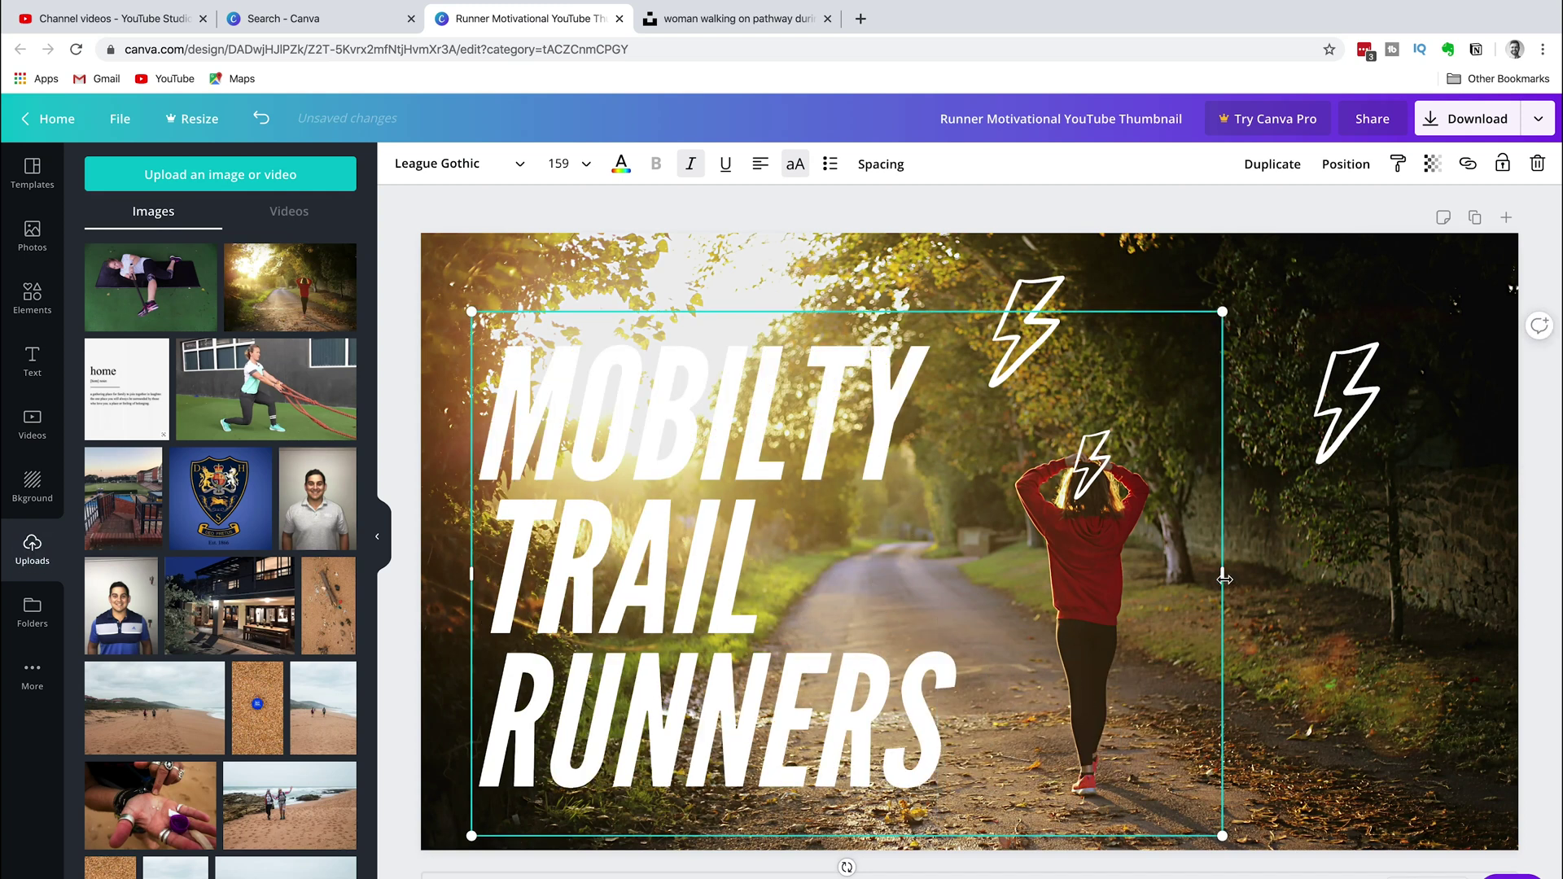
{"action": "left_click_drag", "start_coordinate": [1223, 580], "coordinate": [1262, 579]}
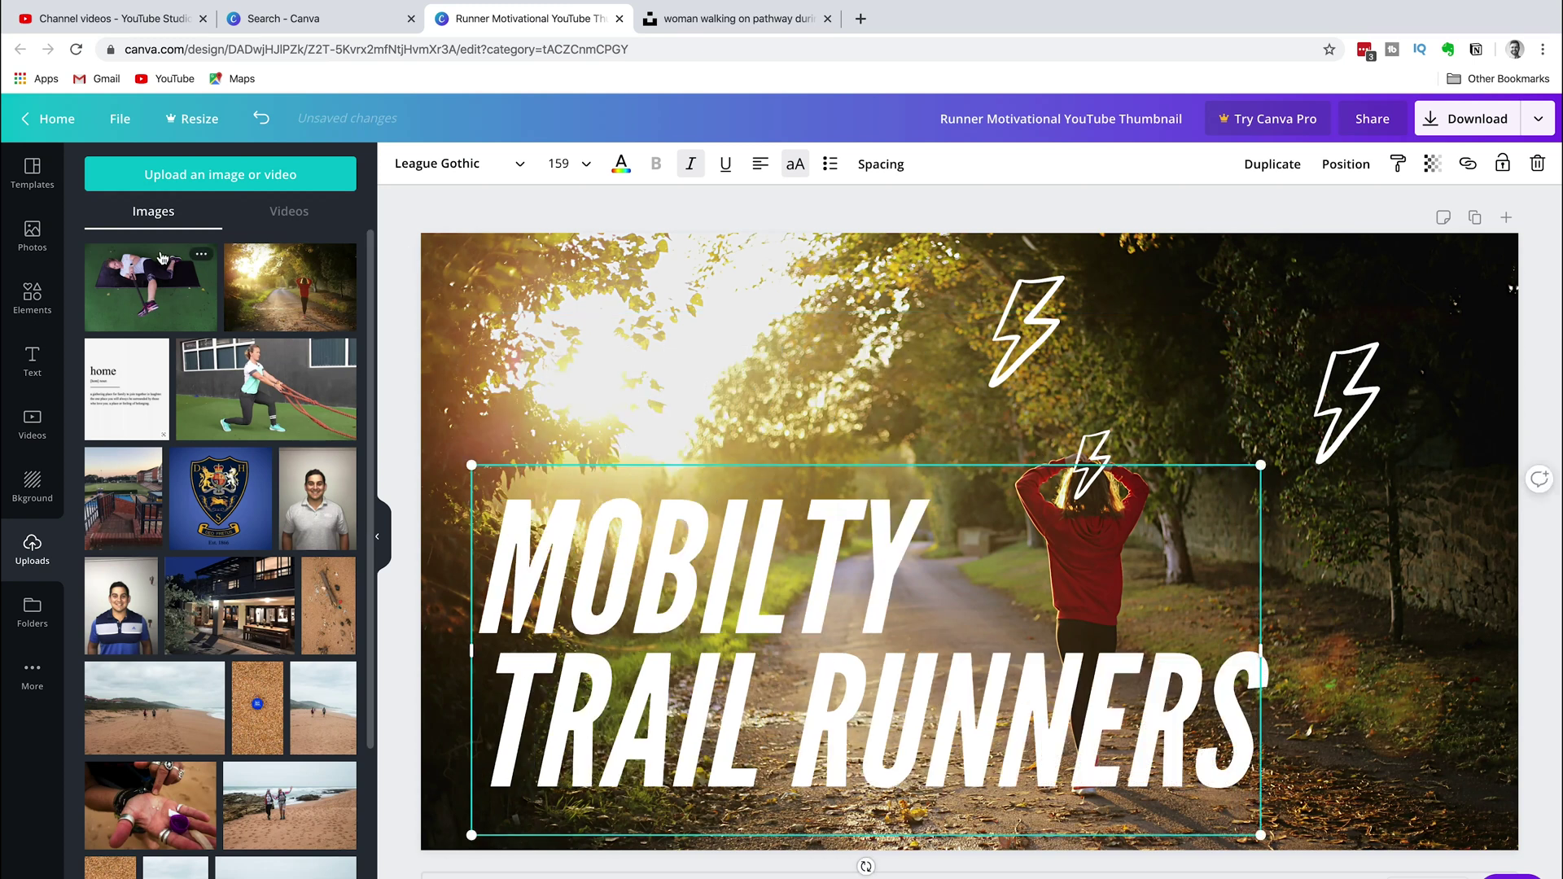
{"action": "left_click_drag", "start_coordinate": [155, 265], "coordinate": [447, 295]}
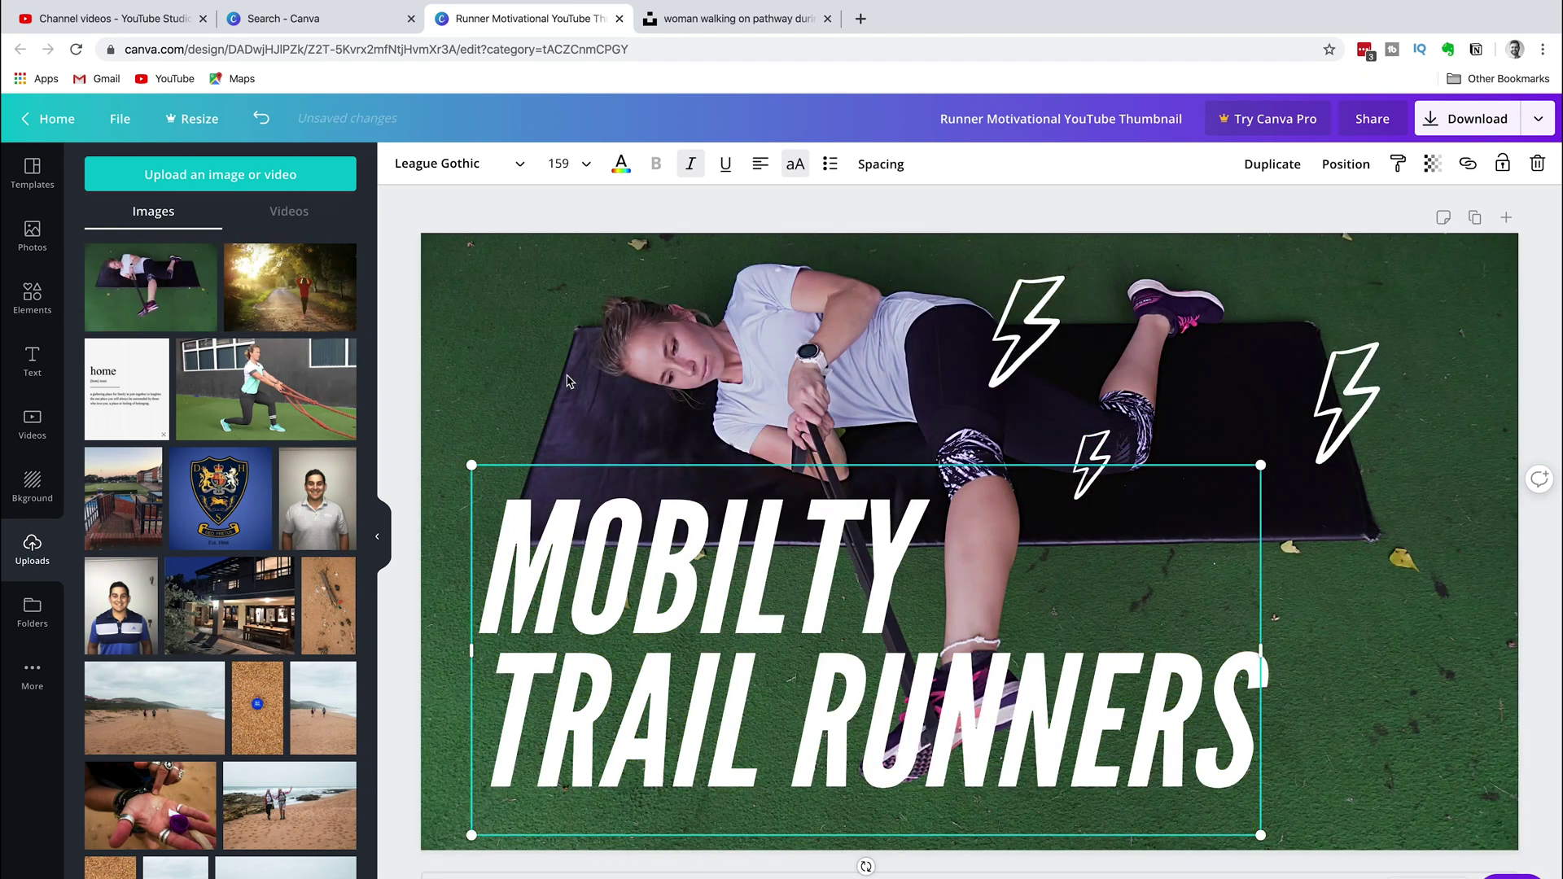
Move the three lightning bolts to the upper right, right edge and beside TRAIL RUNNERS.
{"action": "left_click", "coordinate": [1038, 332]}
{"action": "left_click_drag", "start_coordinate": [1029, 325], "coordinate": [1302, 290]}
{"action": "left_click", "coordinate": [1349, 407]}
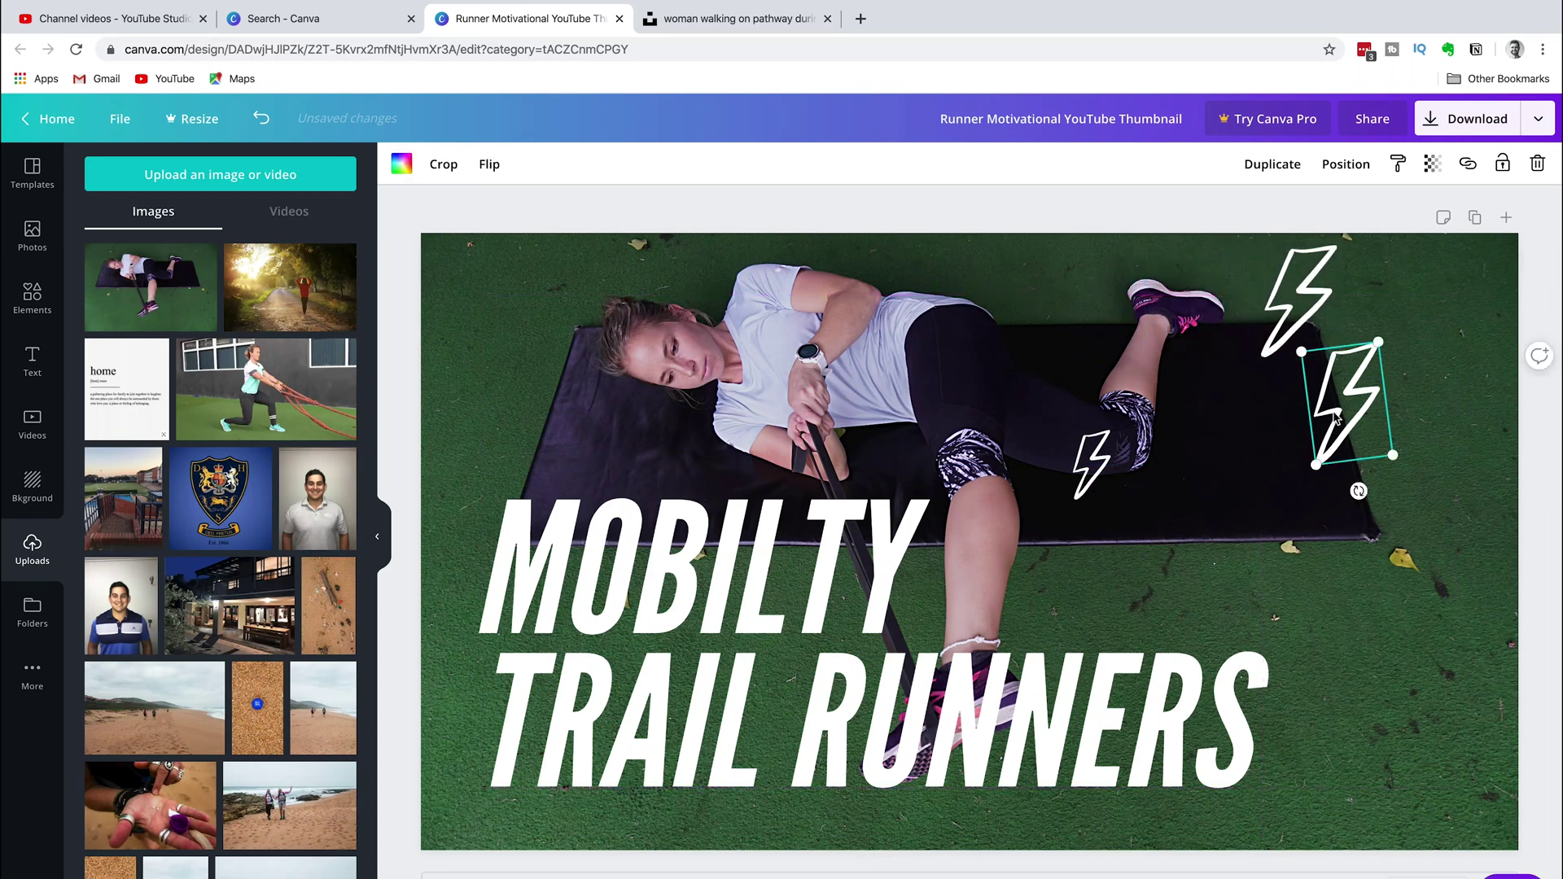
{"action": "left_click_drag", "start_coordinate": [1349, 407], "coordinate": [1458, 485]}
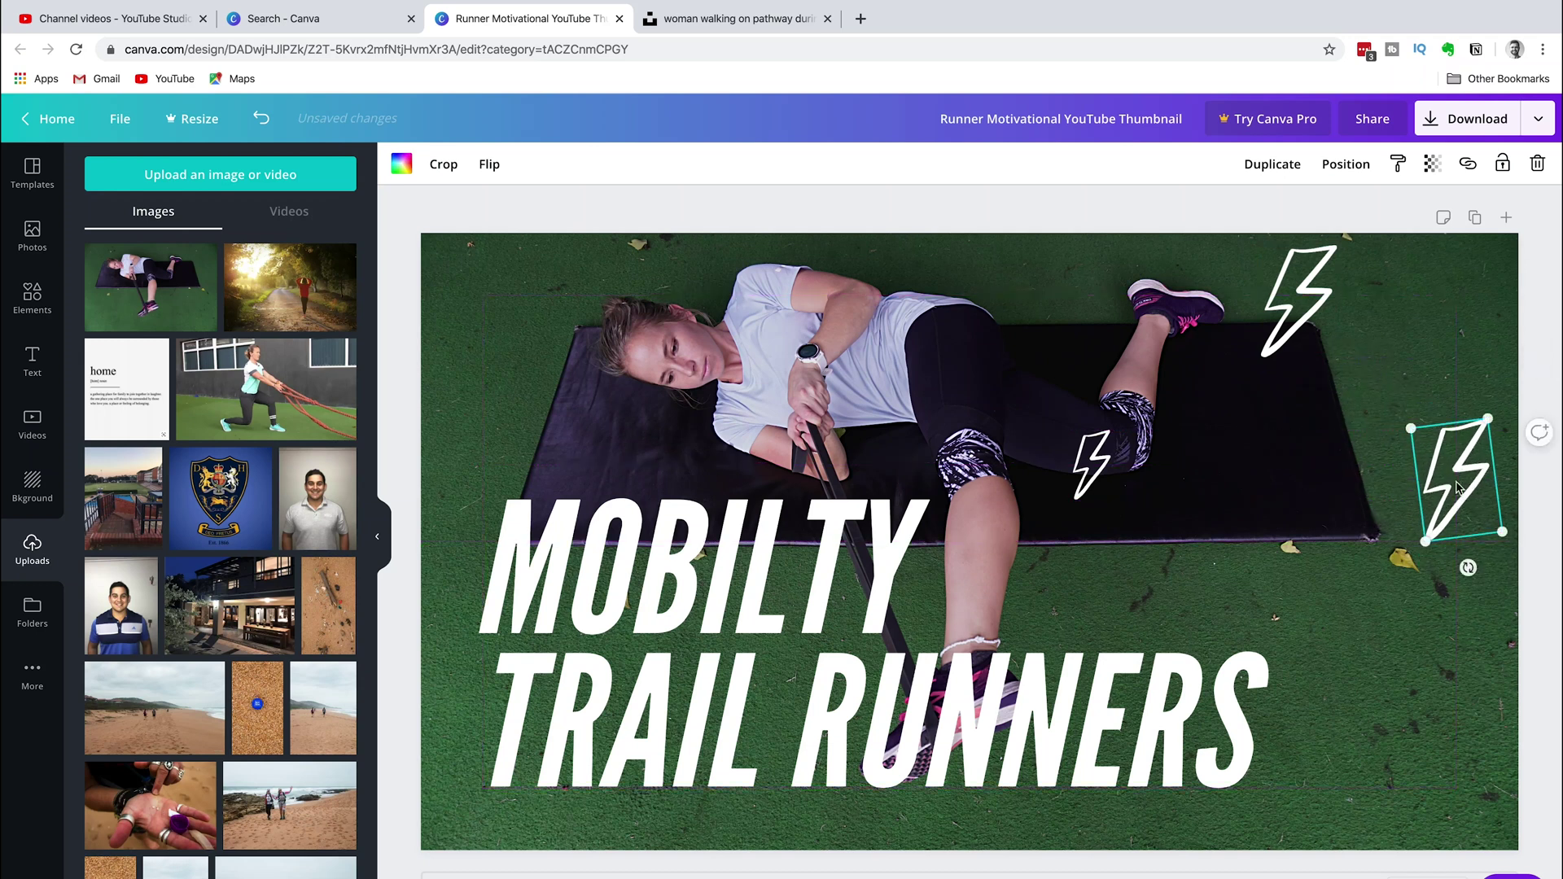
{"action": "left_click_drag", "start_coordinate": [1083, 476], "coordinate": [1284, 597]}
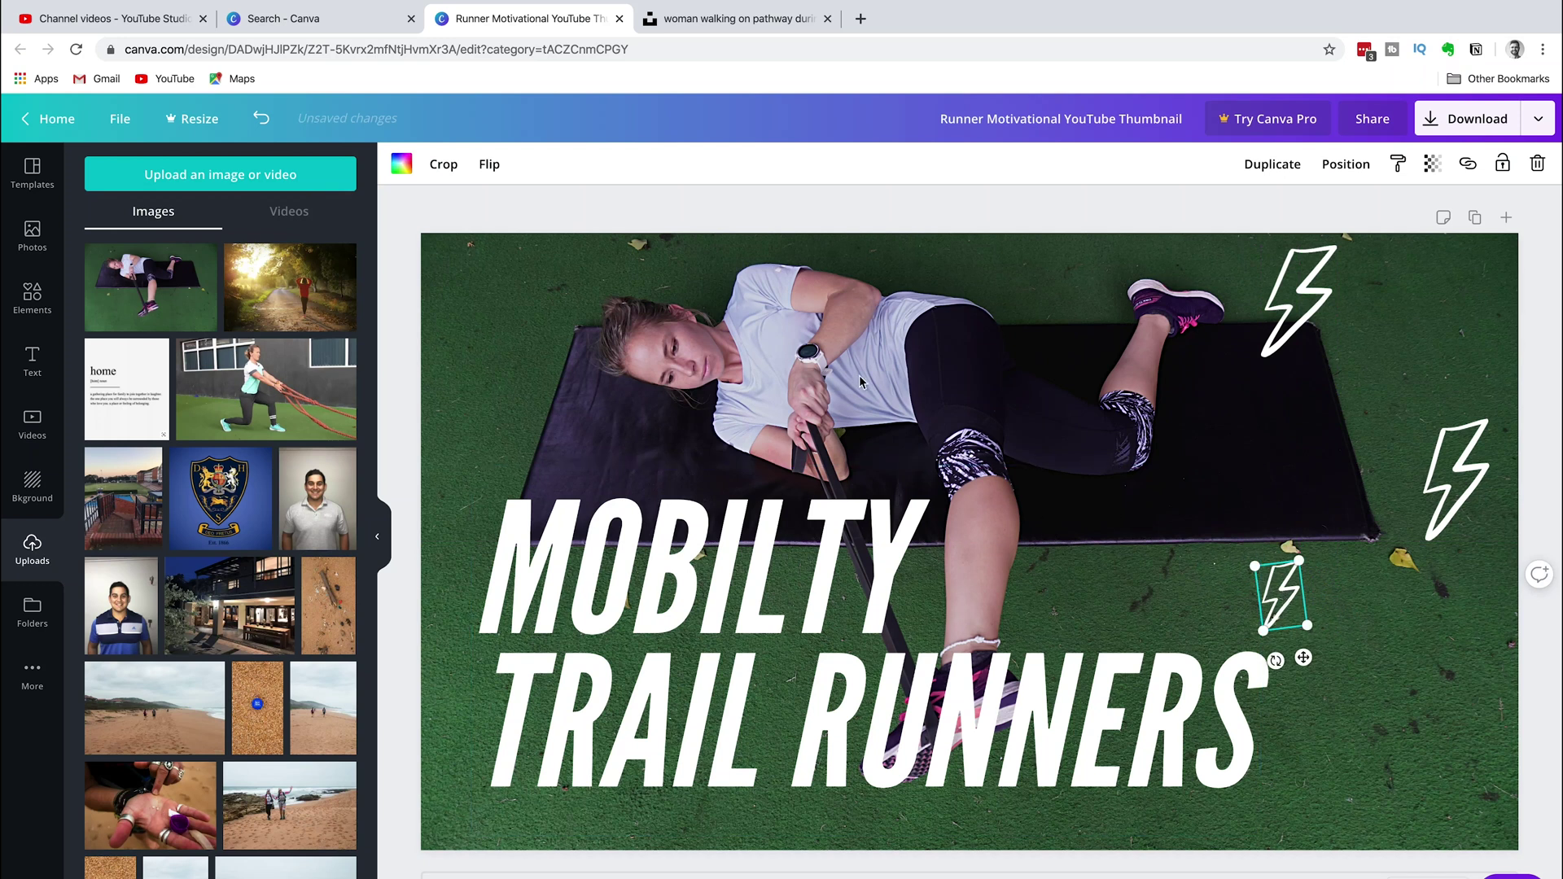
Download the thumbnail as a PNG and dismiss the Canva Pro trial offer.
{"action": "left_click", "coordinate": [1447, 123]}
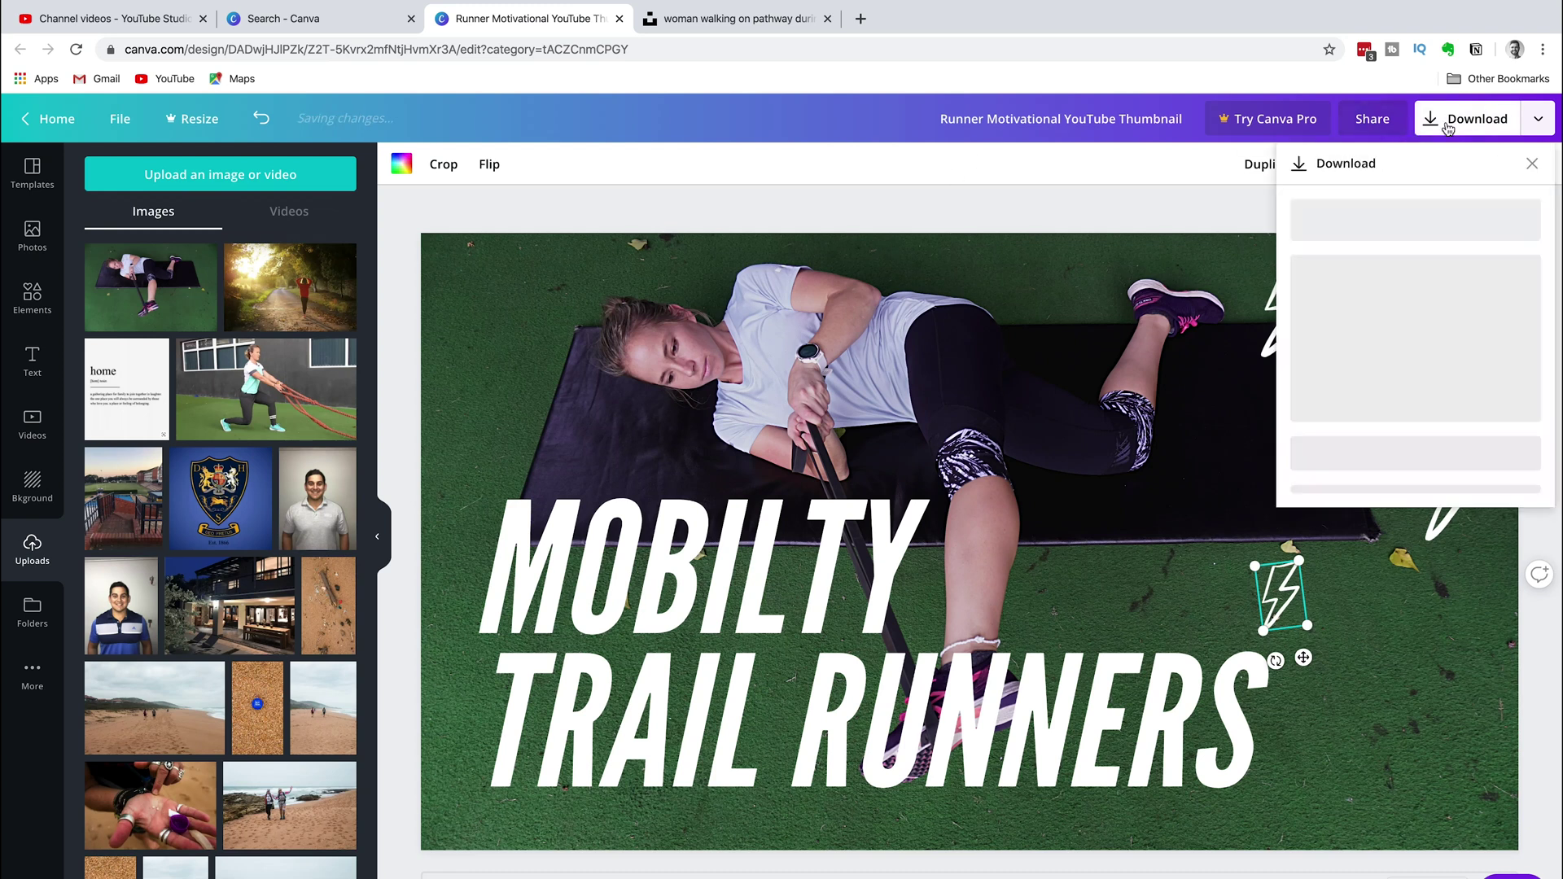
{"action": "left_click", "coordinate": [1408, 341]}
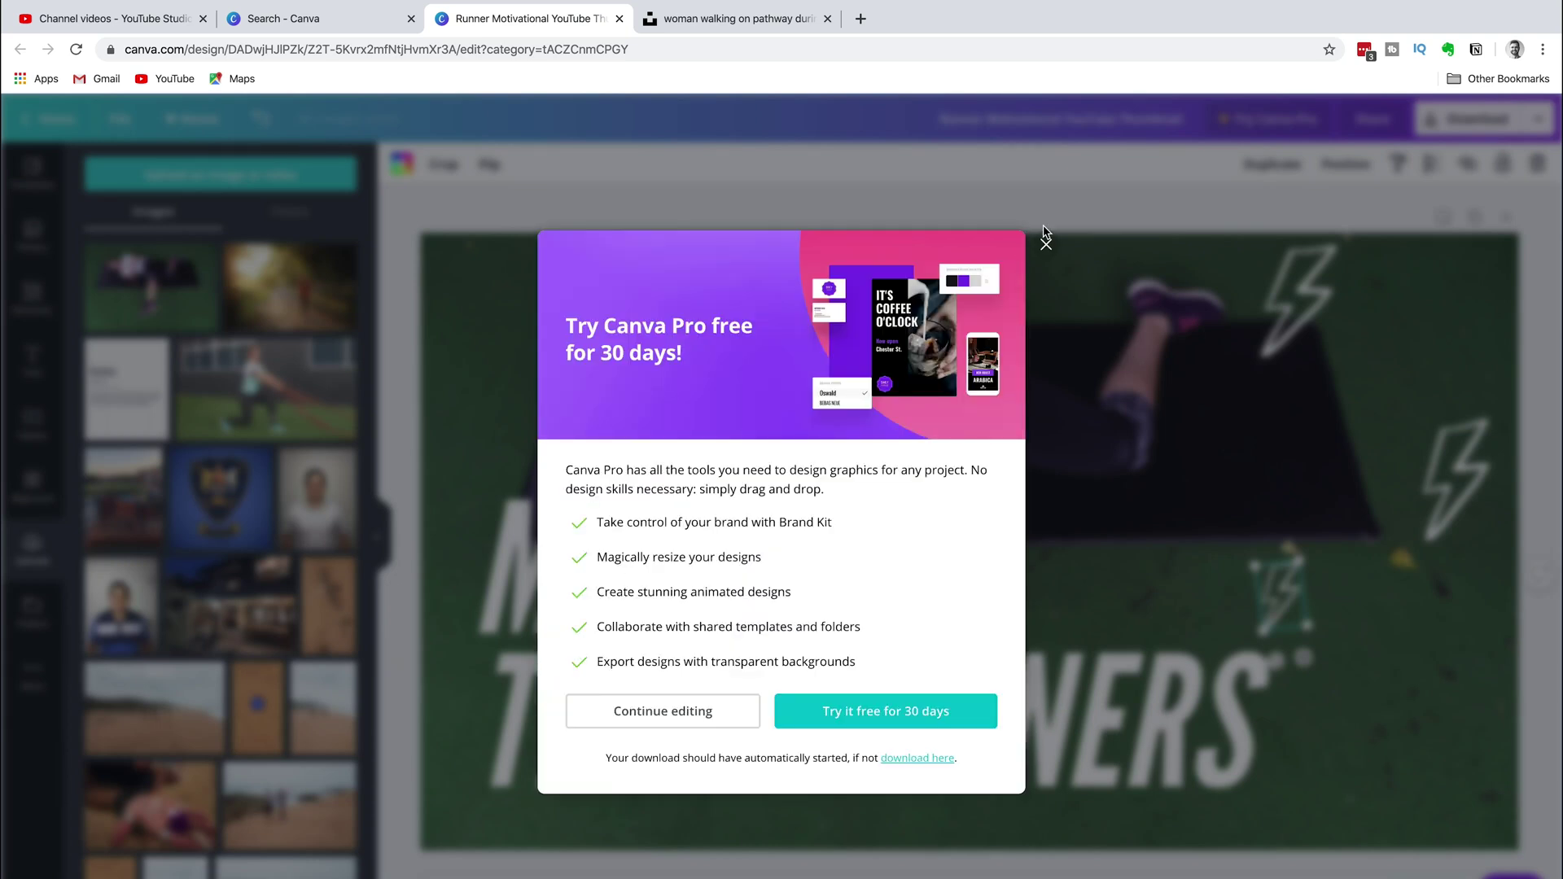
{"action": "left_click", "coordinate": [1046, 242]}
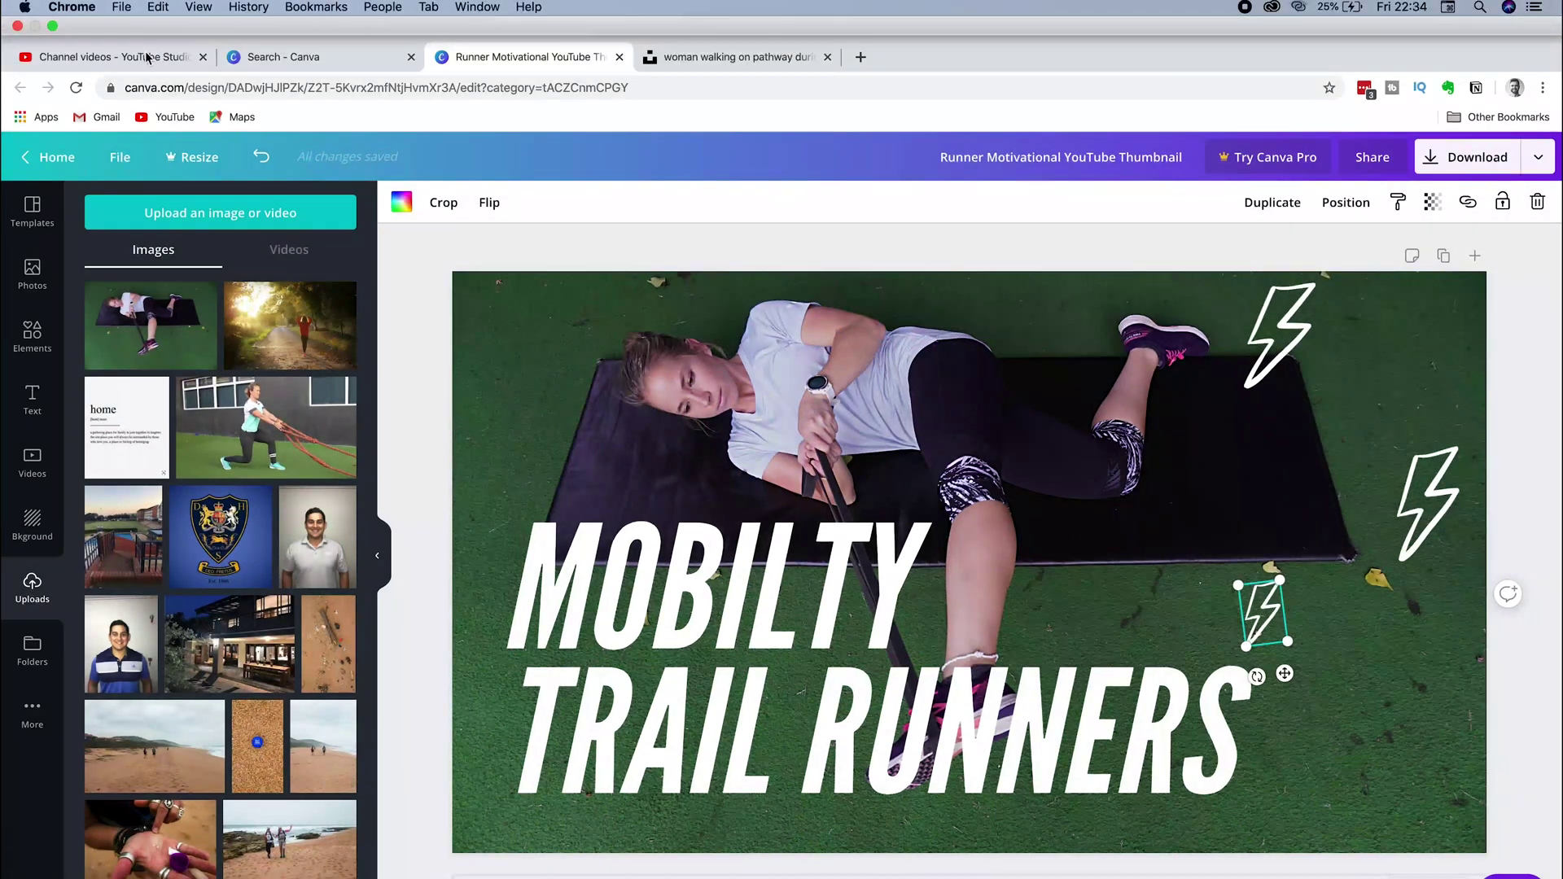
Upload the Canva PNG from the Downloads folder as the video's custom thumbnail.
{"action": "left_click", "coordinate": [135, 60]}
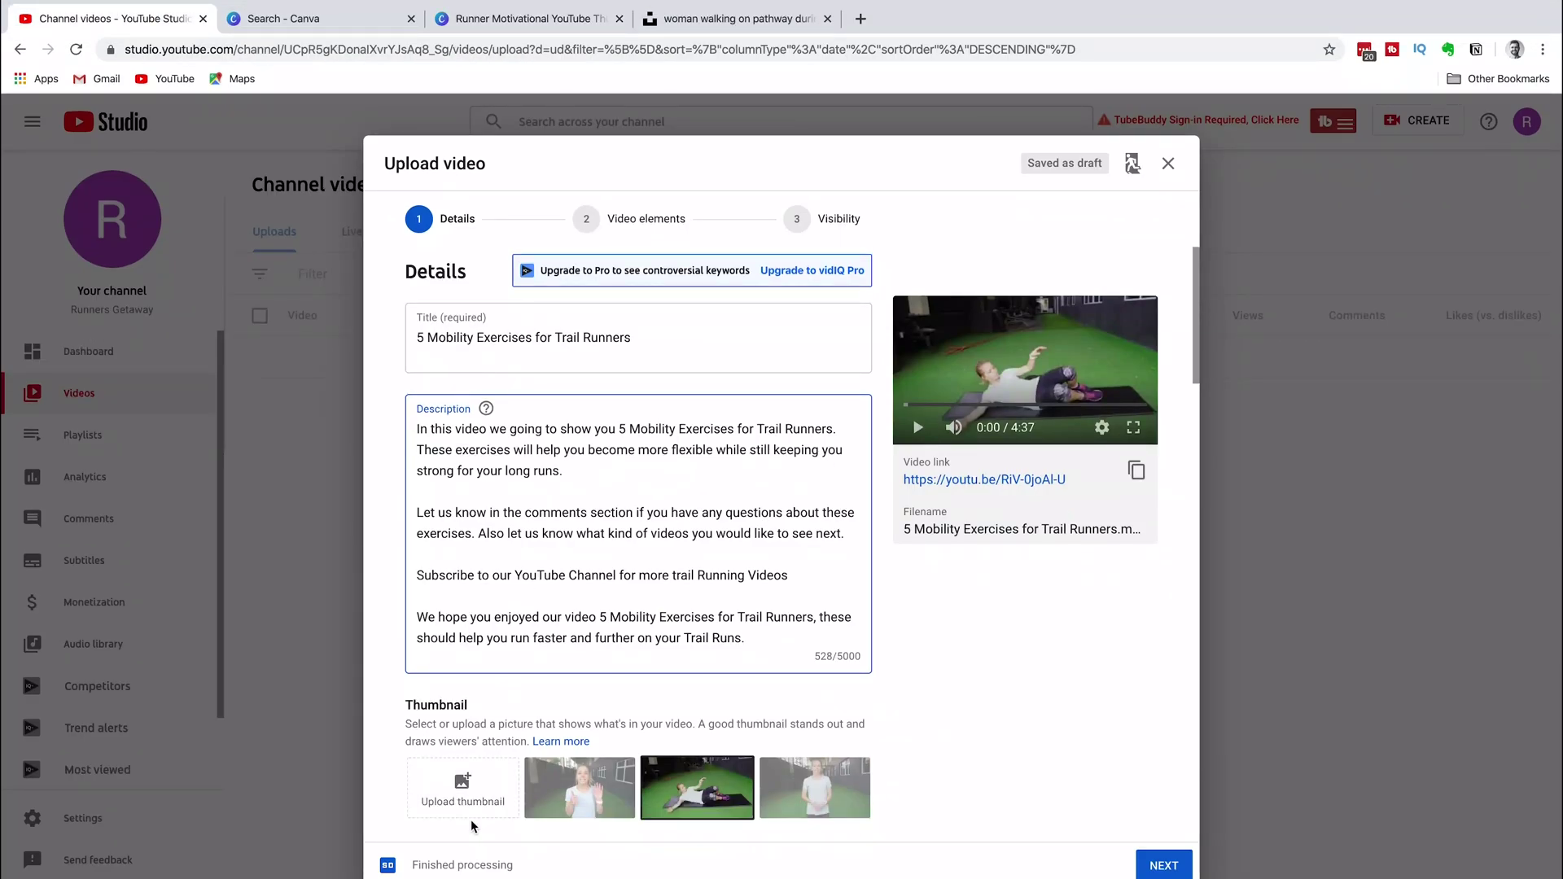
{"action": "left_click", "coordinate": [462, 799]}
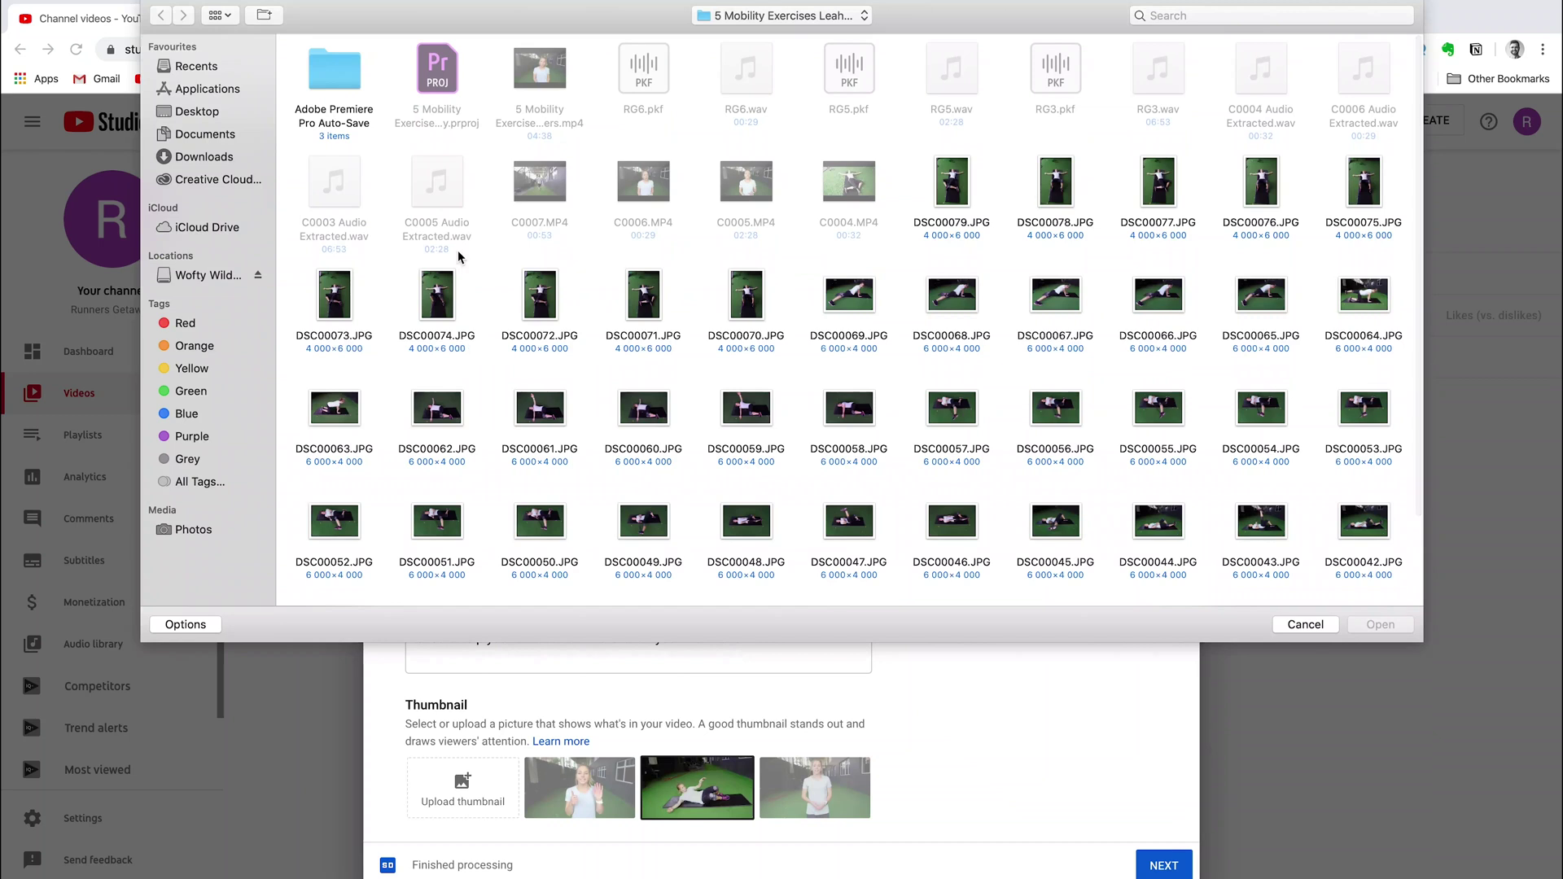
{"action": "left_click", "coordinate": [214, 163]}
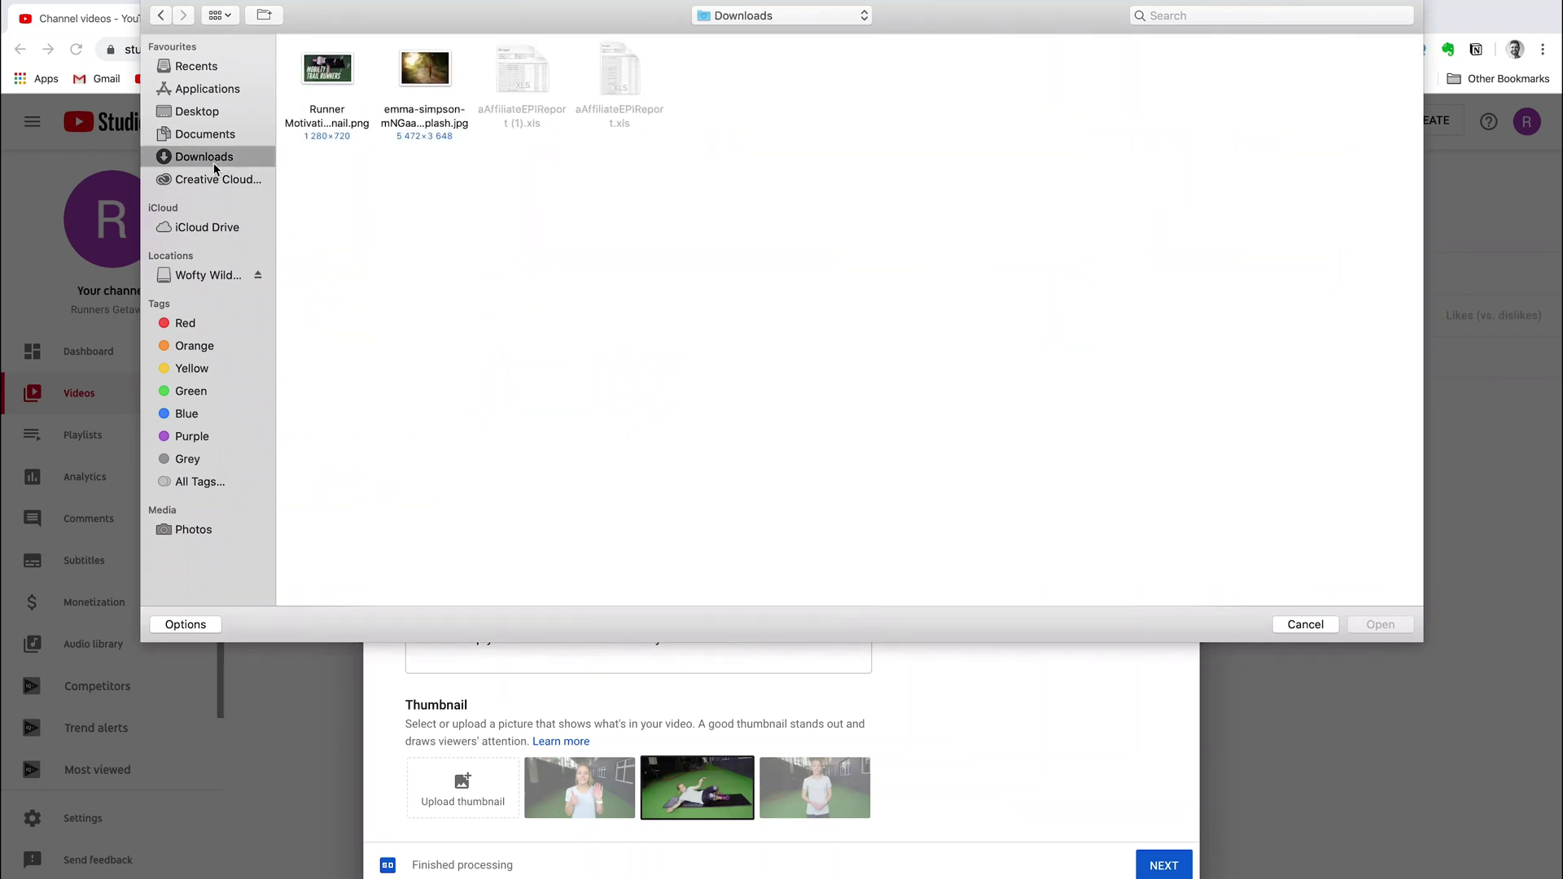
{"action": "double_click", "coordinate": [322, 73]}
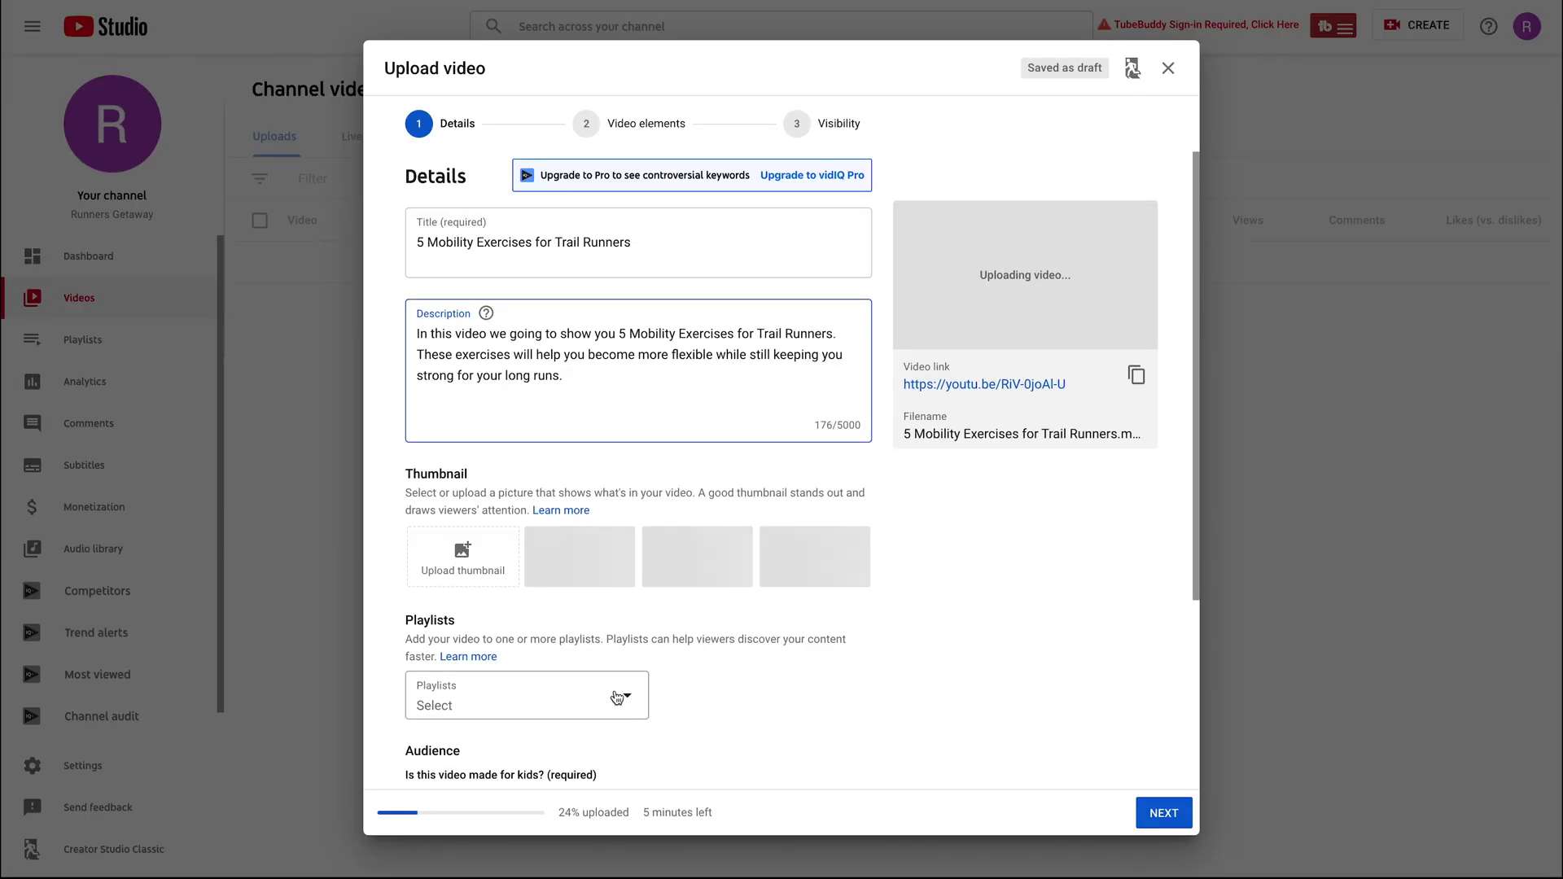
Create and assign the playlist 'Trail Running Mobility'.
{"action": "left_click", "coordinate": [616, 698]}
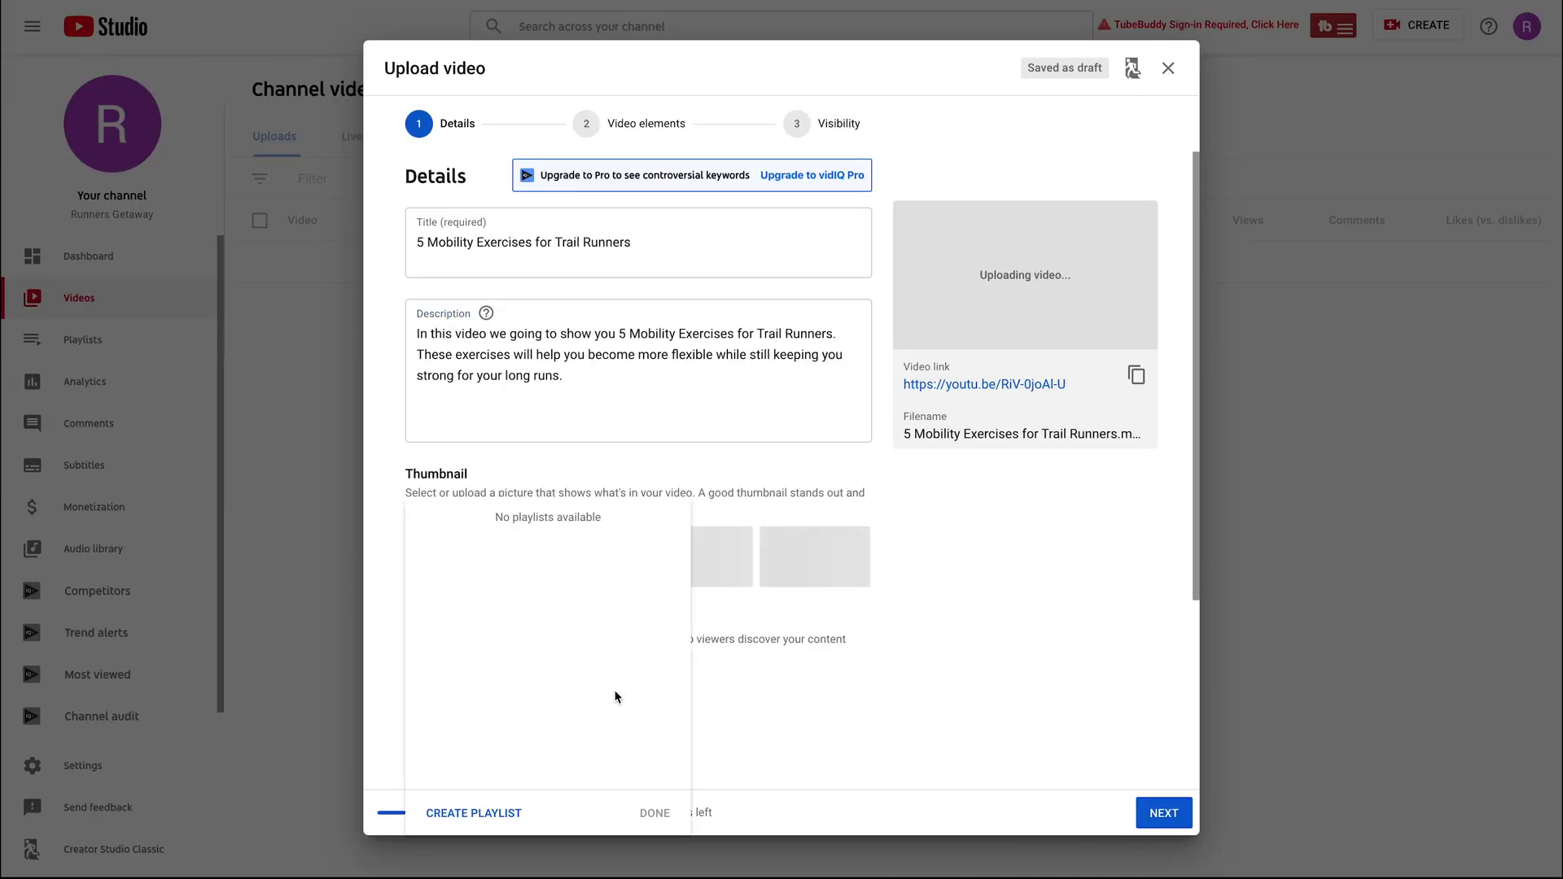
{"action": "left_click", "coordinate": [489, 811]}
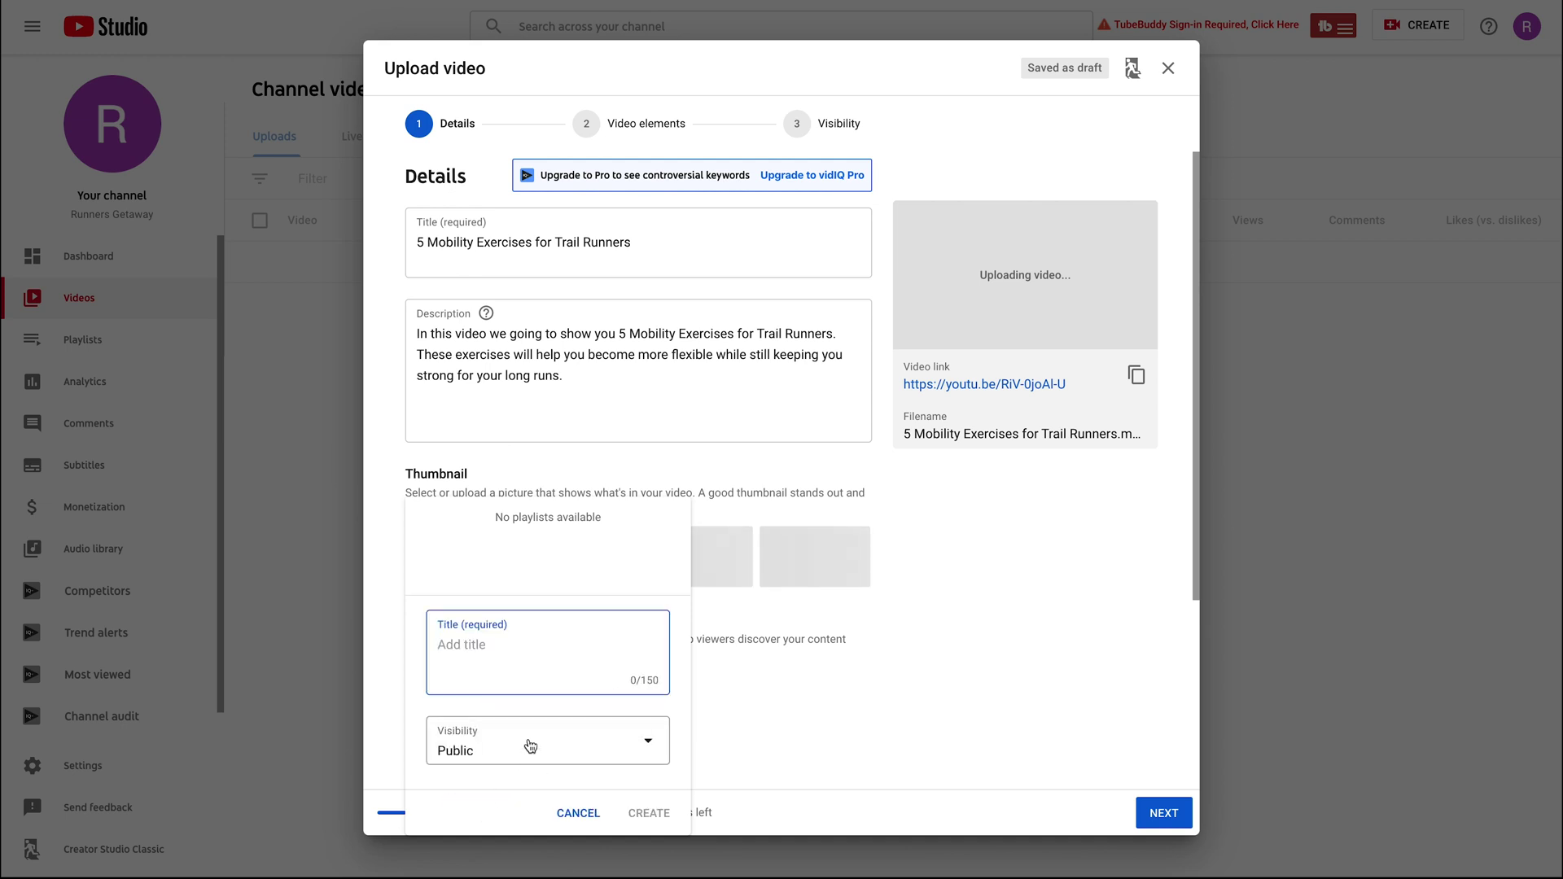
{"action": "type", "text": "Trail Running Mobility"}
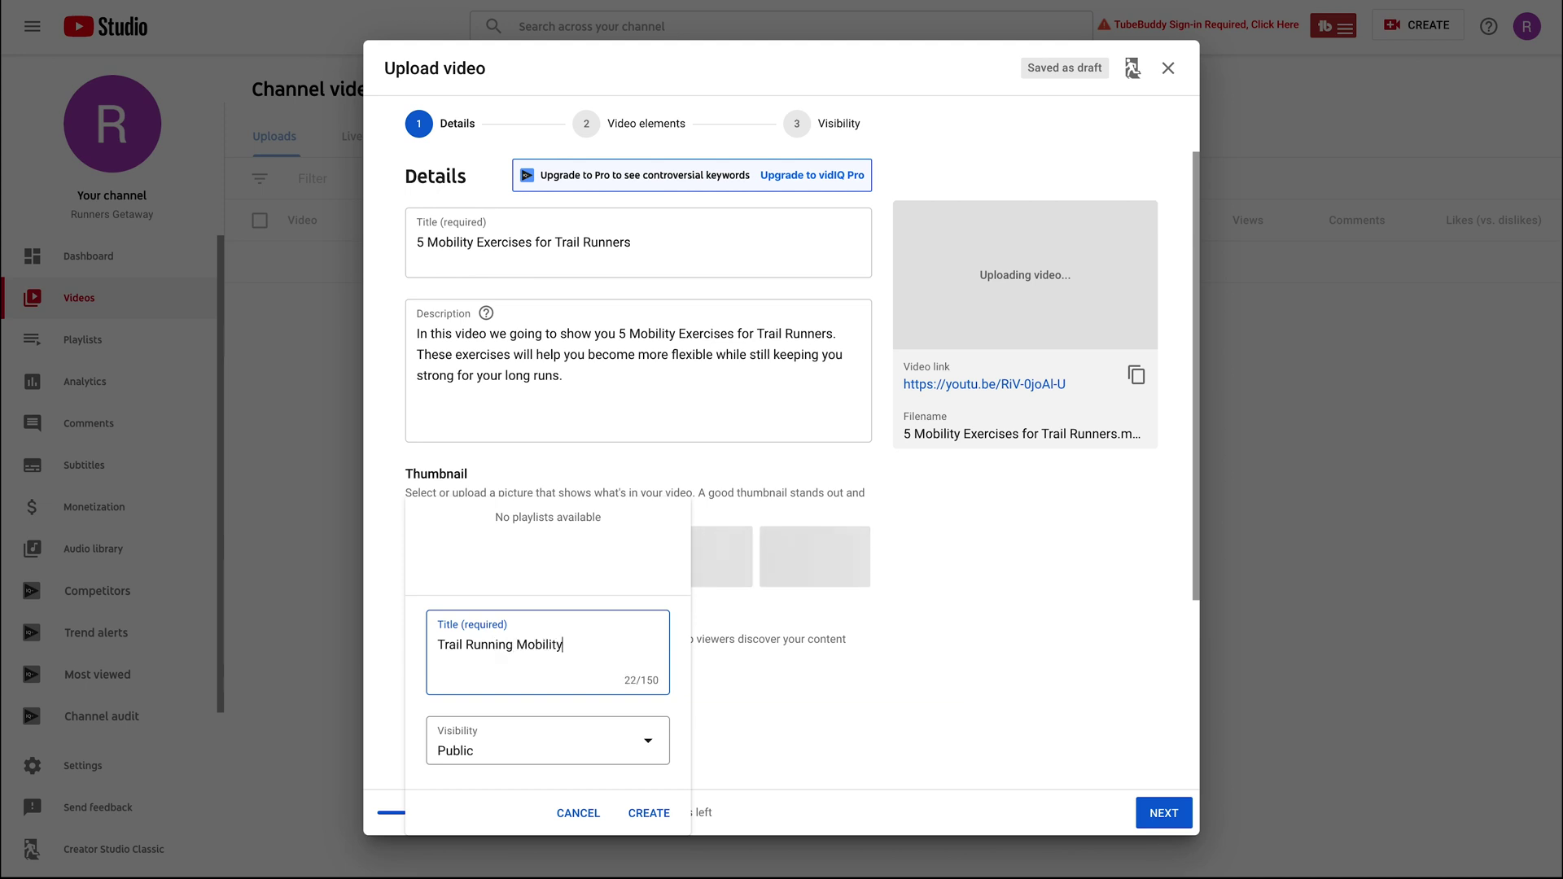
{"action": "left_click", "coordinate": [649, 813]}
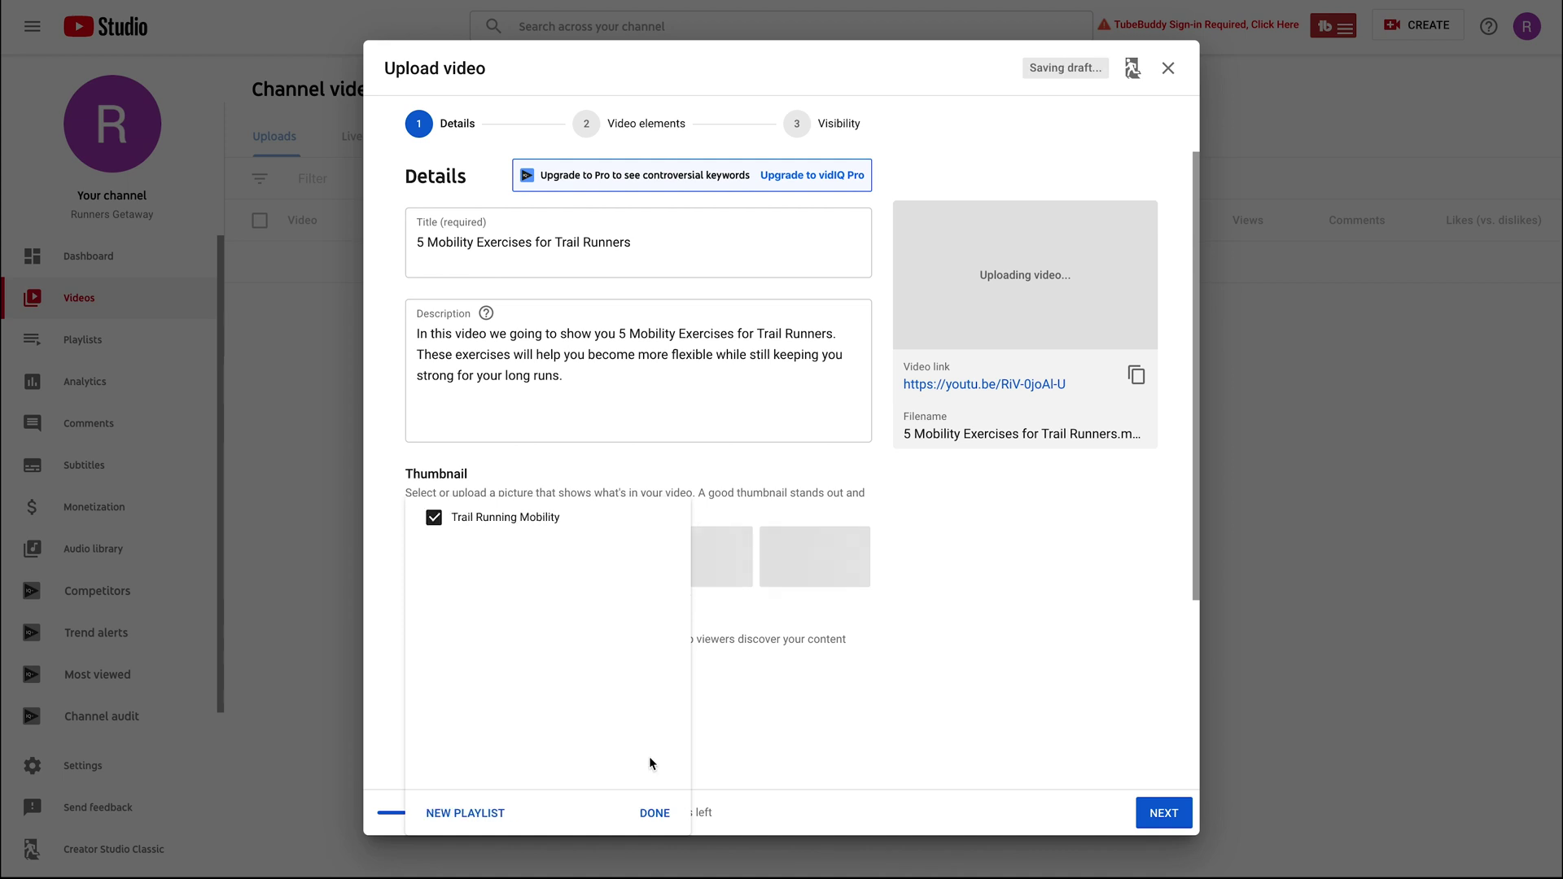
Create and assign the playlist 'Mobility for Trail Runners', correcting the lowercase 'trail'.
{"action": "left_click", "coordinate": [459, 813]}
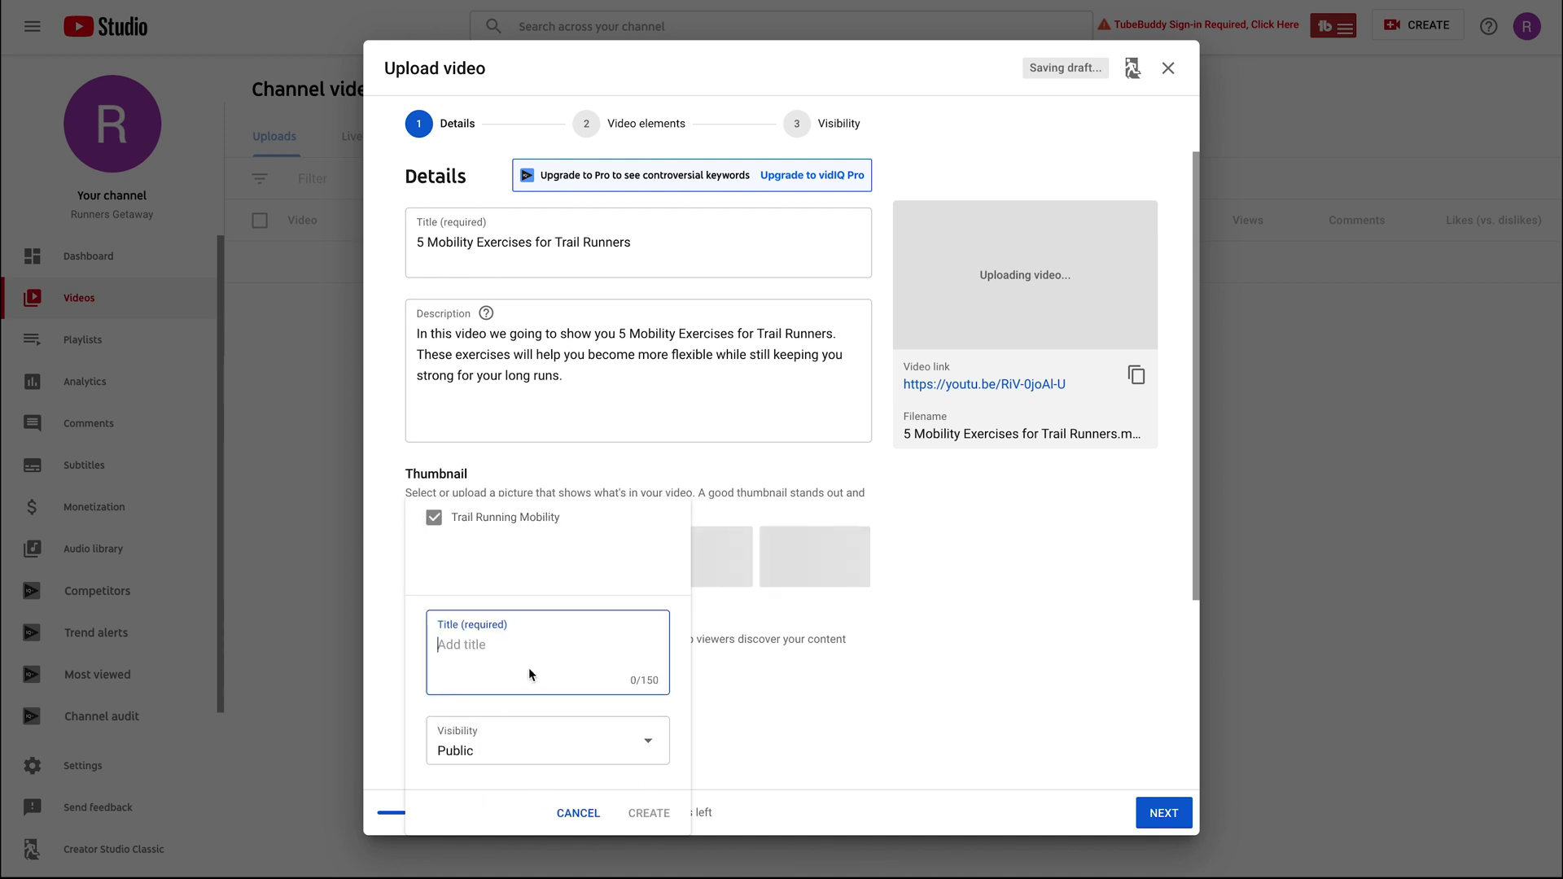
{"action": "type", "text": "Mobility for trail"}
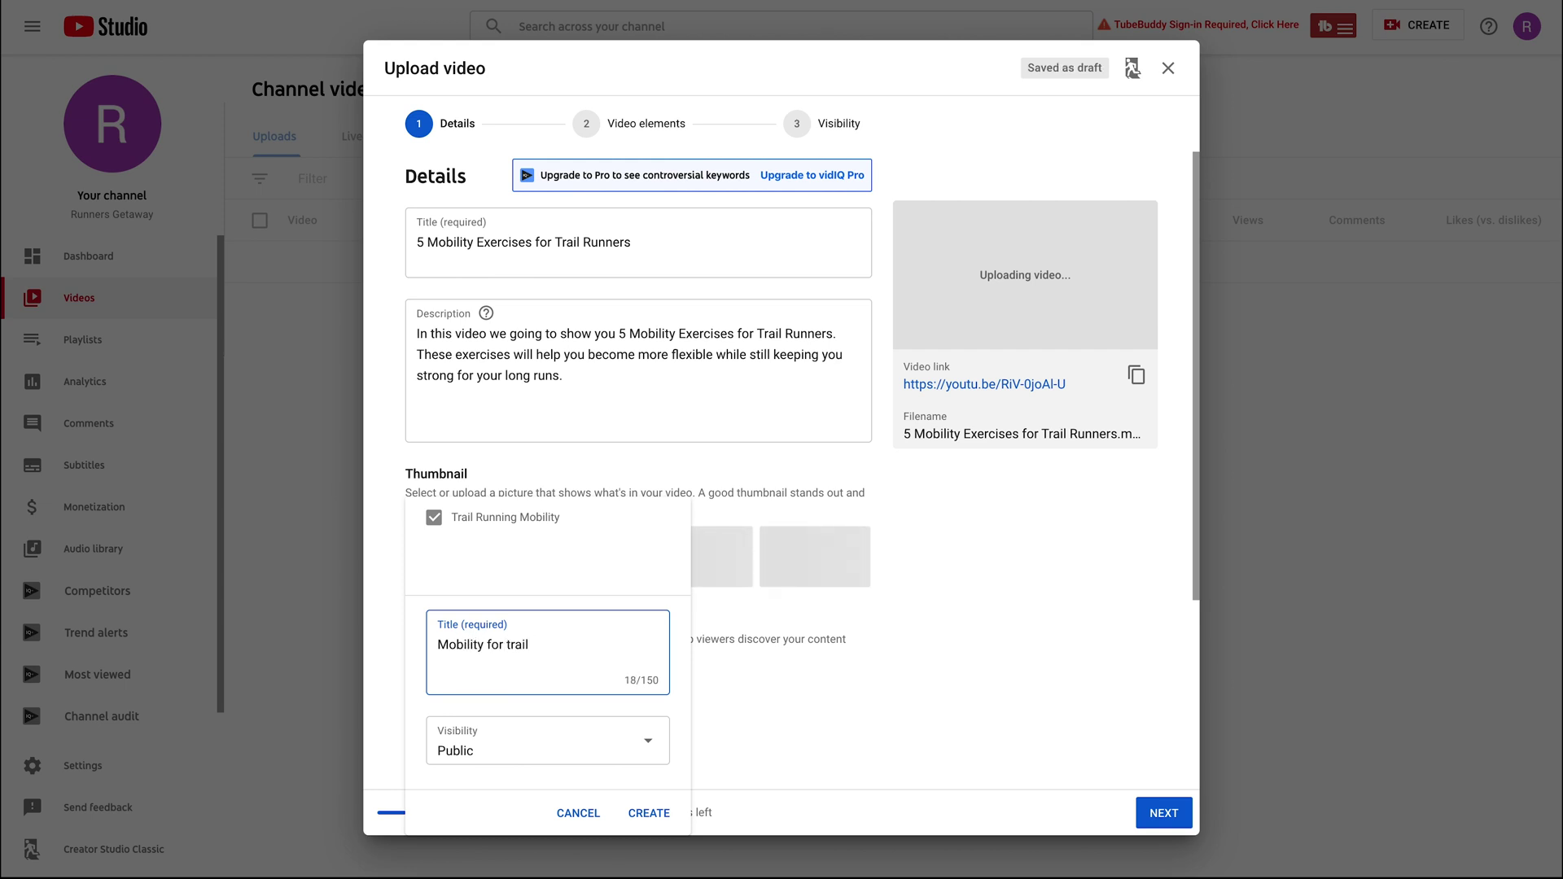
{"action": "key", "text": "BackSpace"}
{"action": "key", "text": "BackSpace"}
{"action": "key", "text": "BackSpace"}
{"action": "type", "text": "Trail Runners"}
{"action": "left_click", "coordinate": [652, 813]}
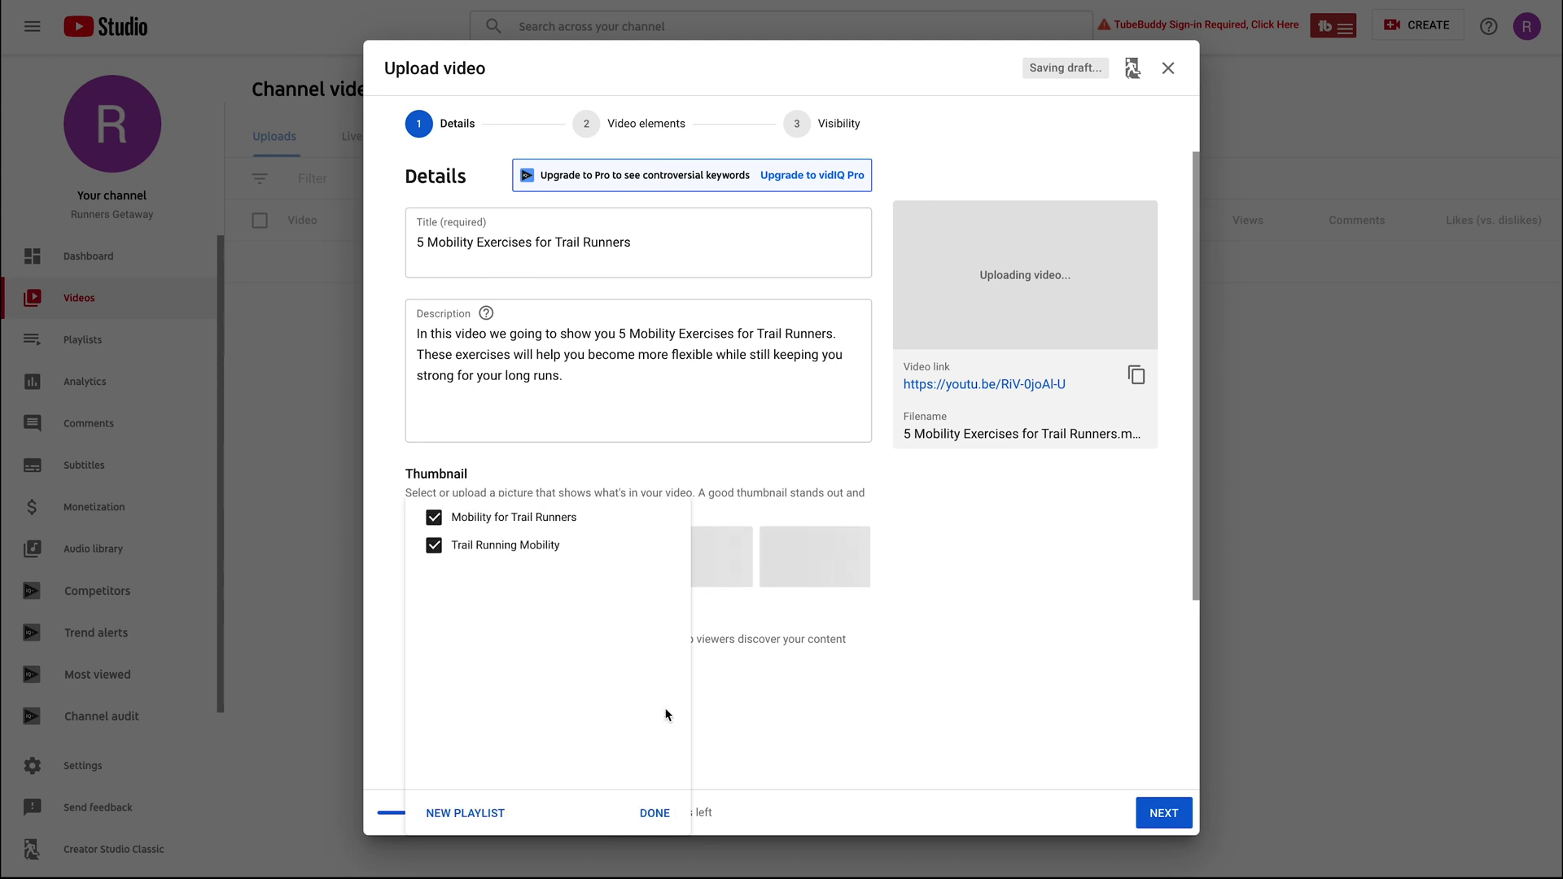
Create and assign the playlist 'Trail Running Exercises', capitalising the E.
{"action": "left_click", "coordinate": [486, 808]}
{"action": "type", "text": "Trai"}
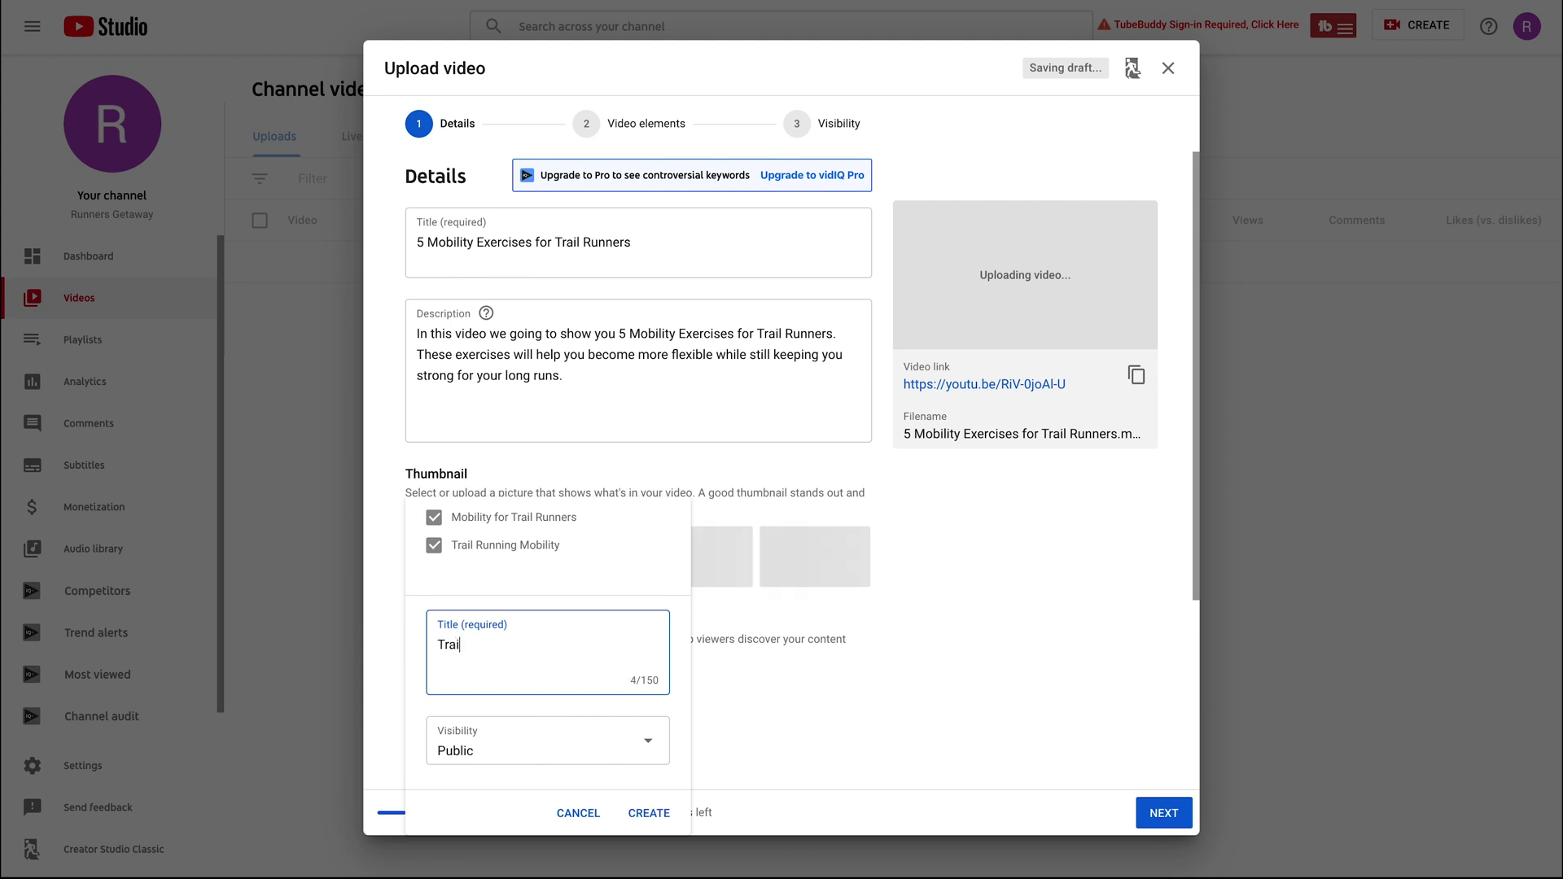
{"action": "type", "text": "l Running exercises"}
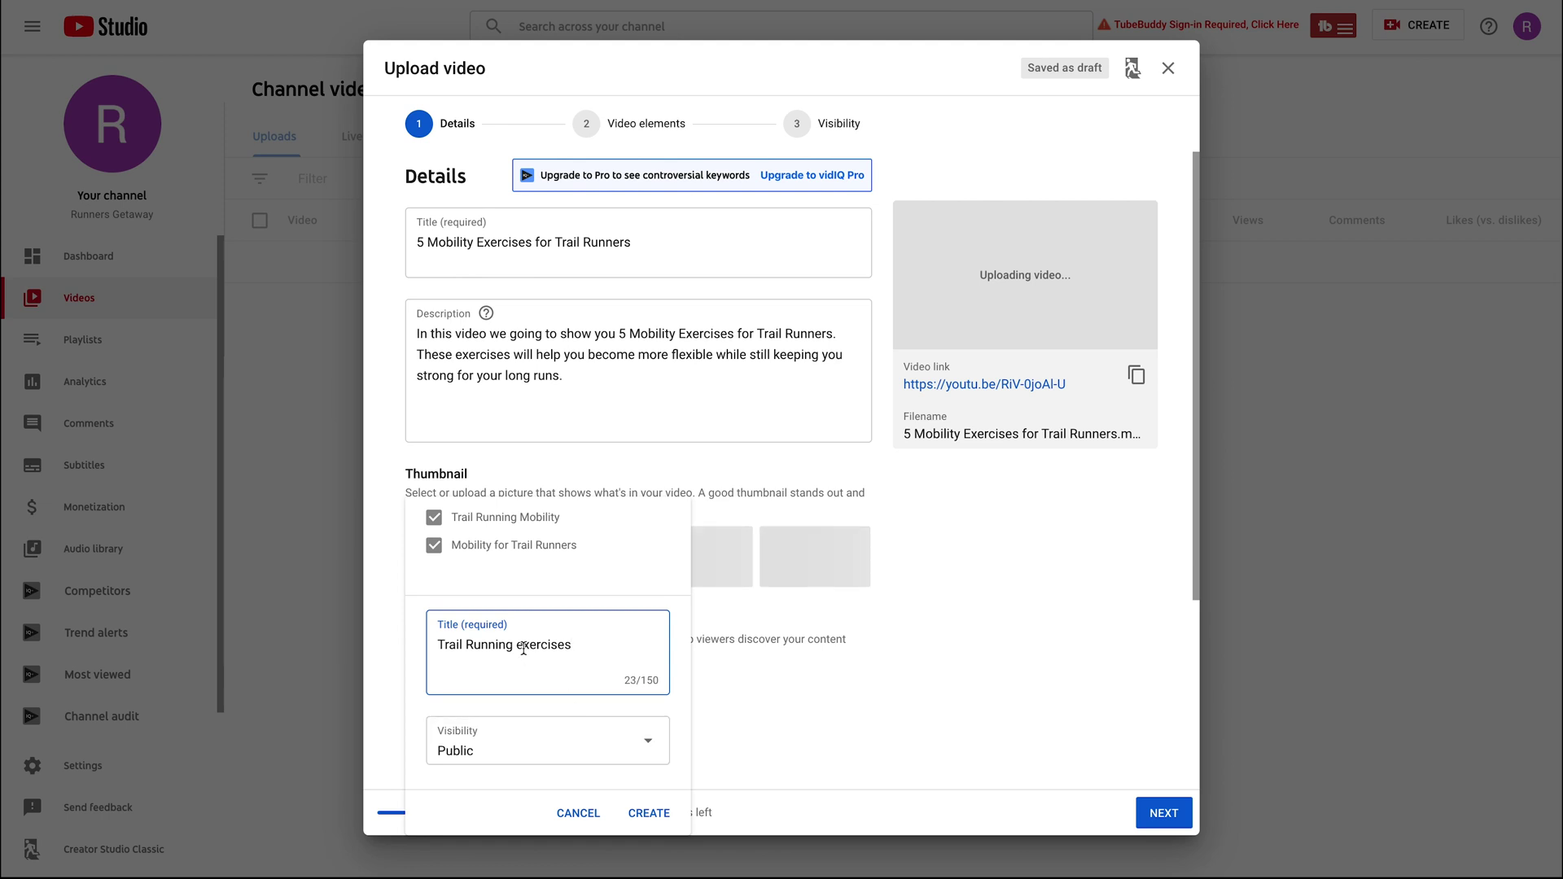
{"action": "left_click", "coordinate": [524, 645]}
{"action": "key", "text": "BackSpace"}
{"action": "type", "text": "E"}
{"action": "left_click", "coordinate": [649, 812]}
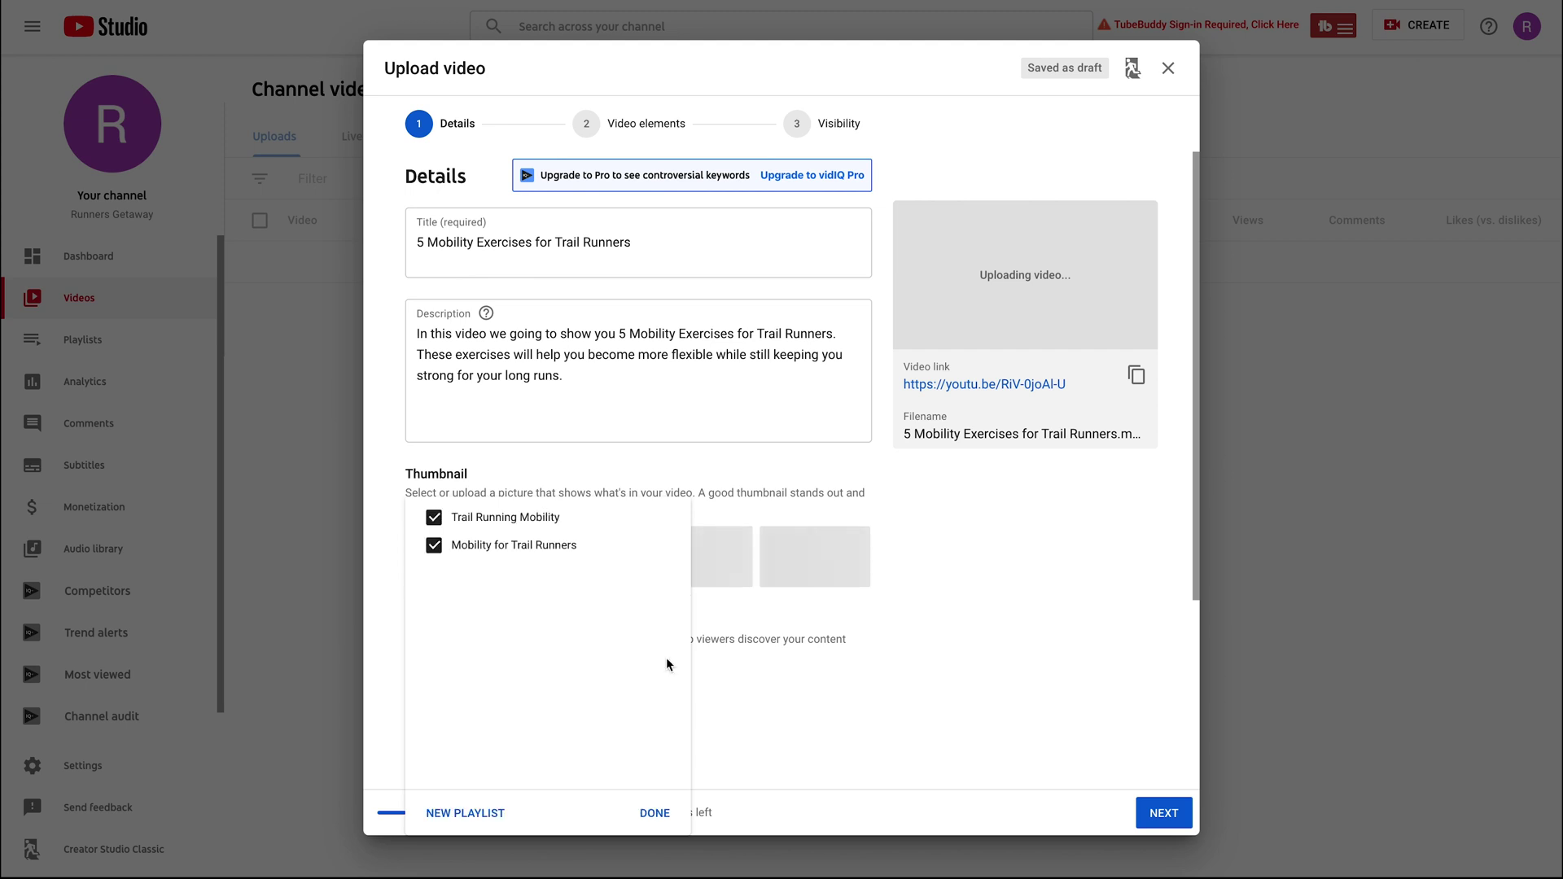
Confirm the three playlists and expand the extra upload options, scrolling down toward Tags.
{"action": "left_click", "coordinate": [651, 811]}
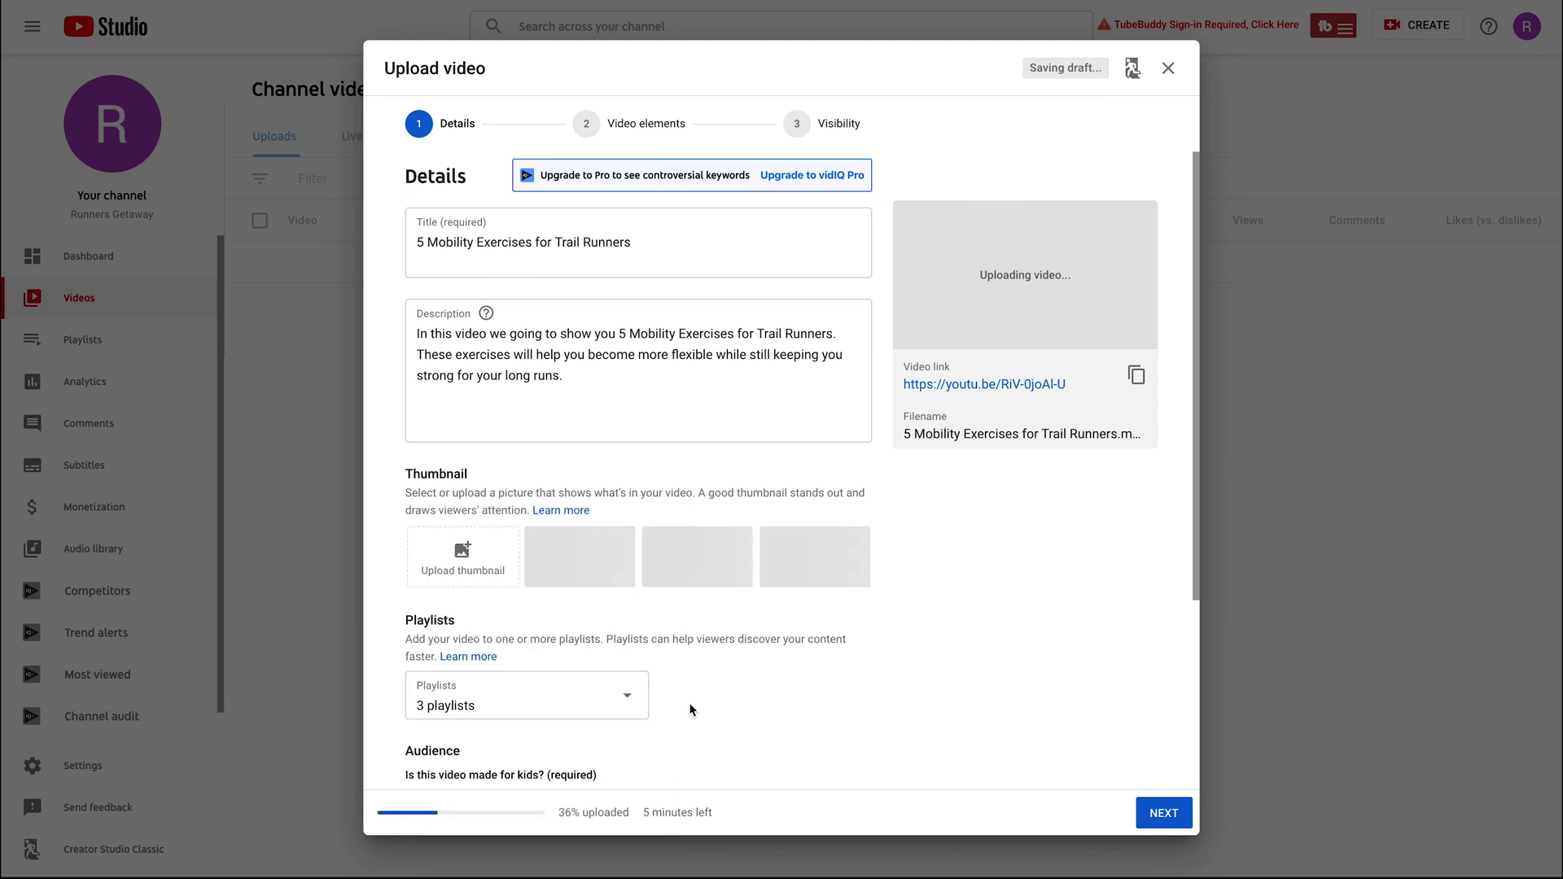
{"action": "scroll", "coordinate": [700, 705], "scroll_direction": "down", "scroll_amount": 3}
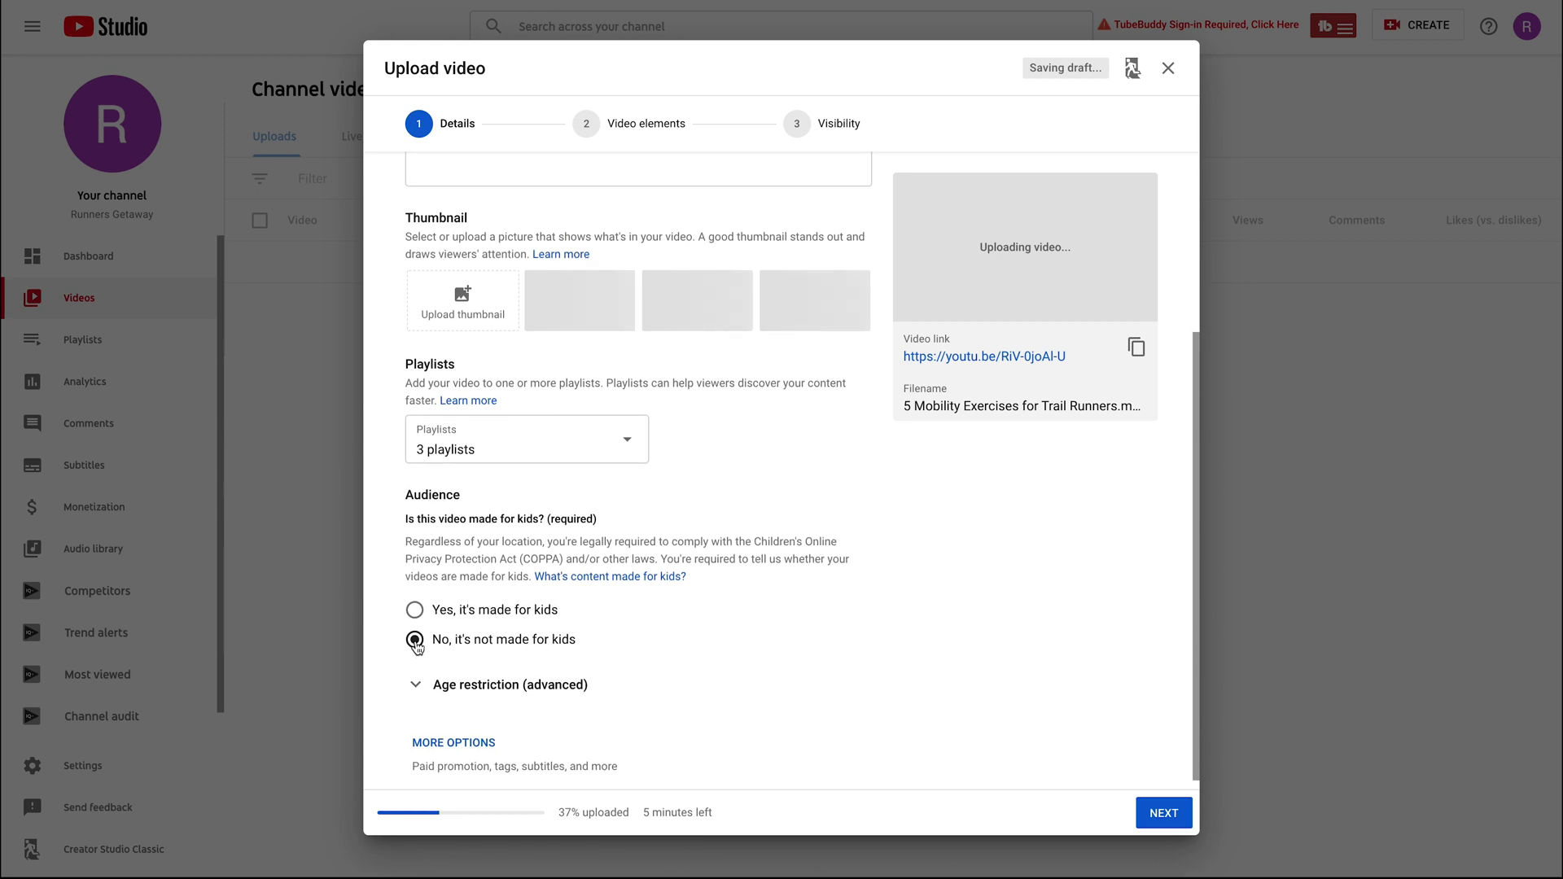
{"action": "scroll", "coordinate": [643, 691], "scroll_direction": "down", "scroll_amount": 1}
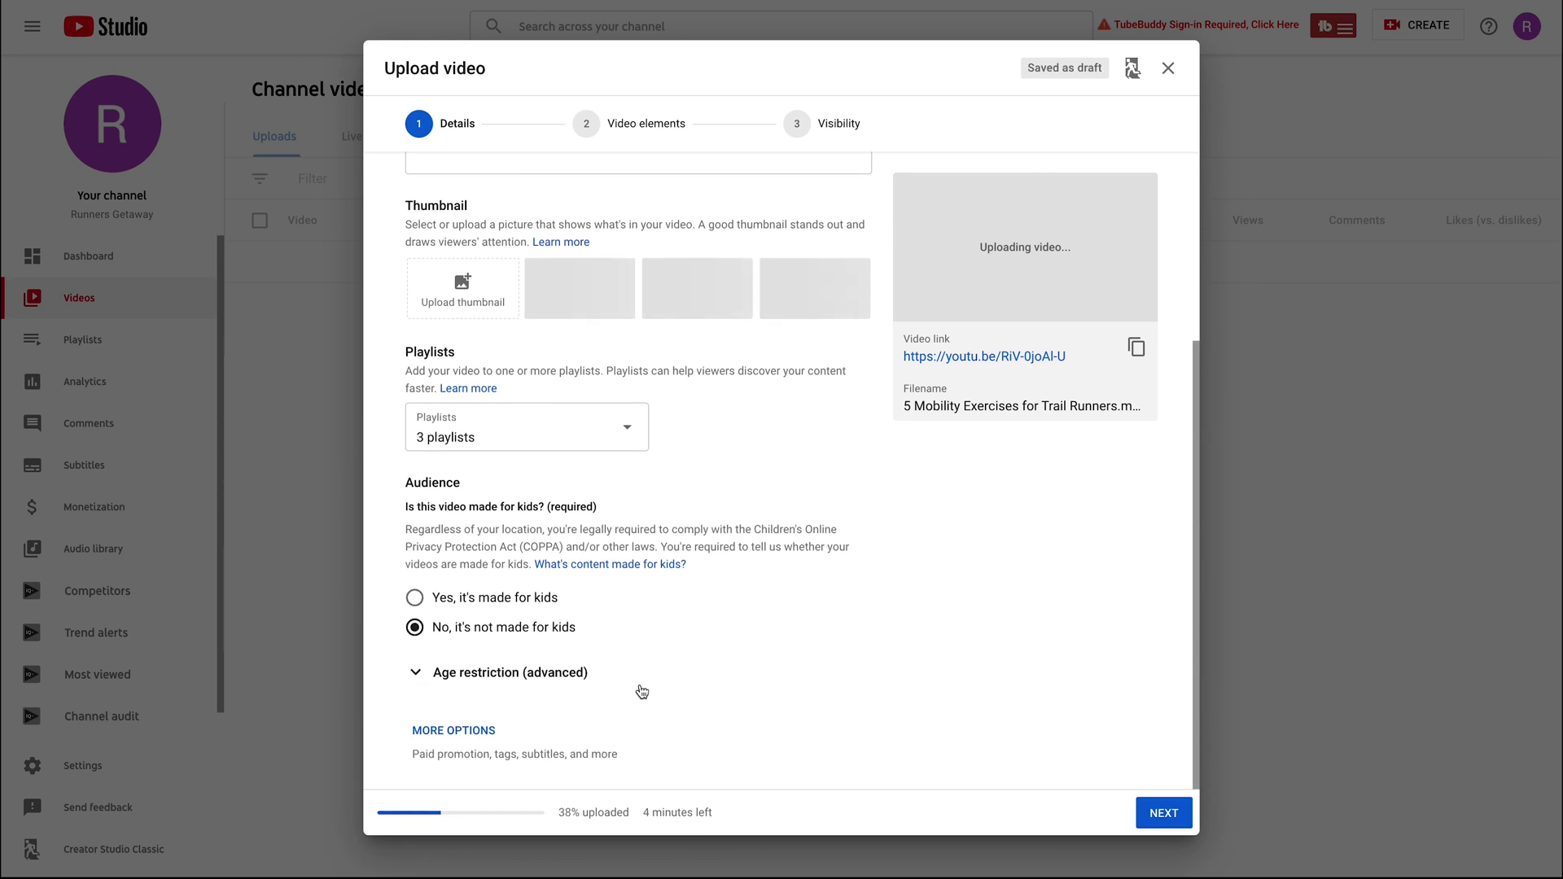
{"action": "left_click", "coordinate": [467, 732]}
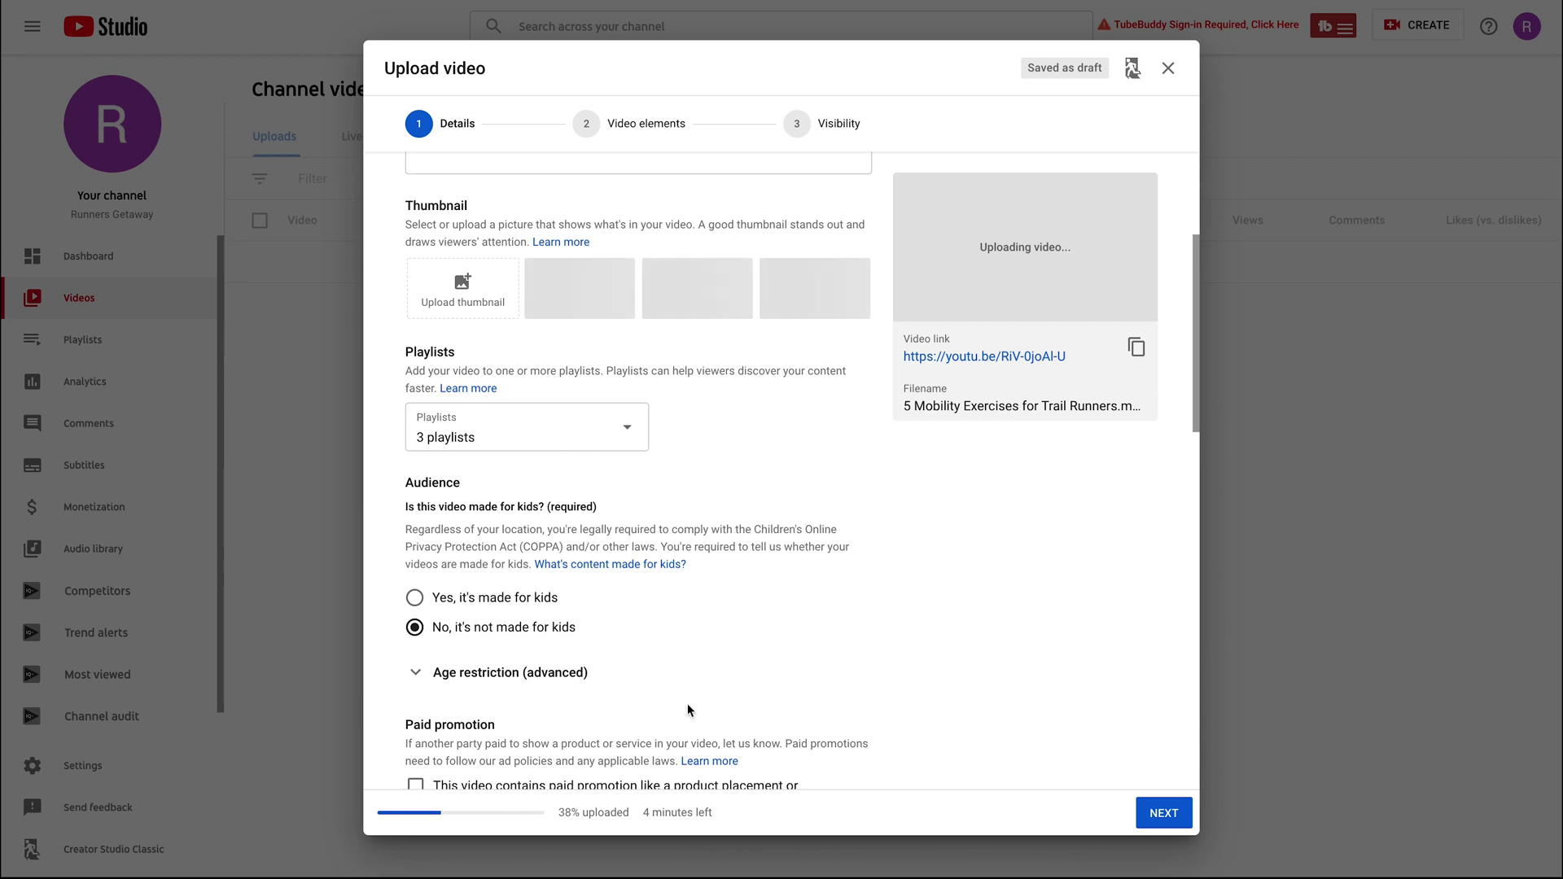
{"action": "scroll", "coordinate": [688, 708], "scroll_direction": "down", "scroll_amount": 3}
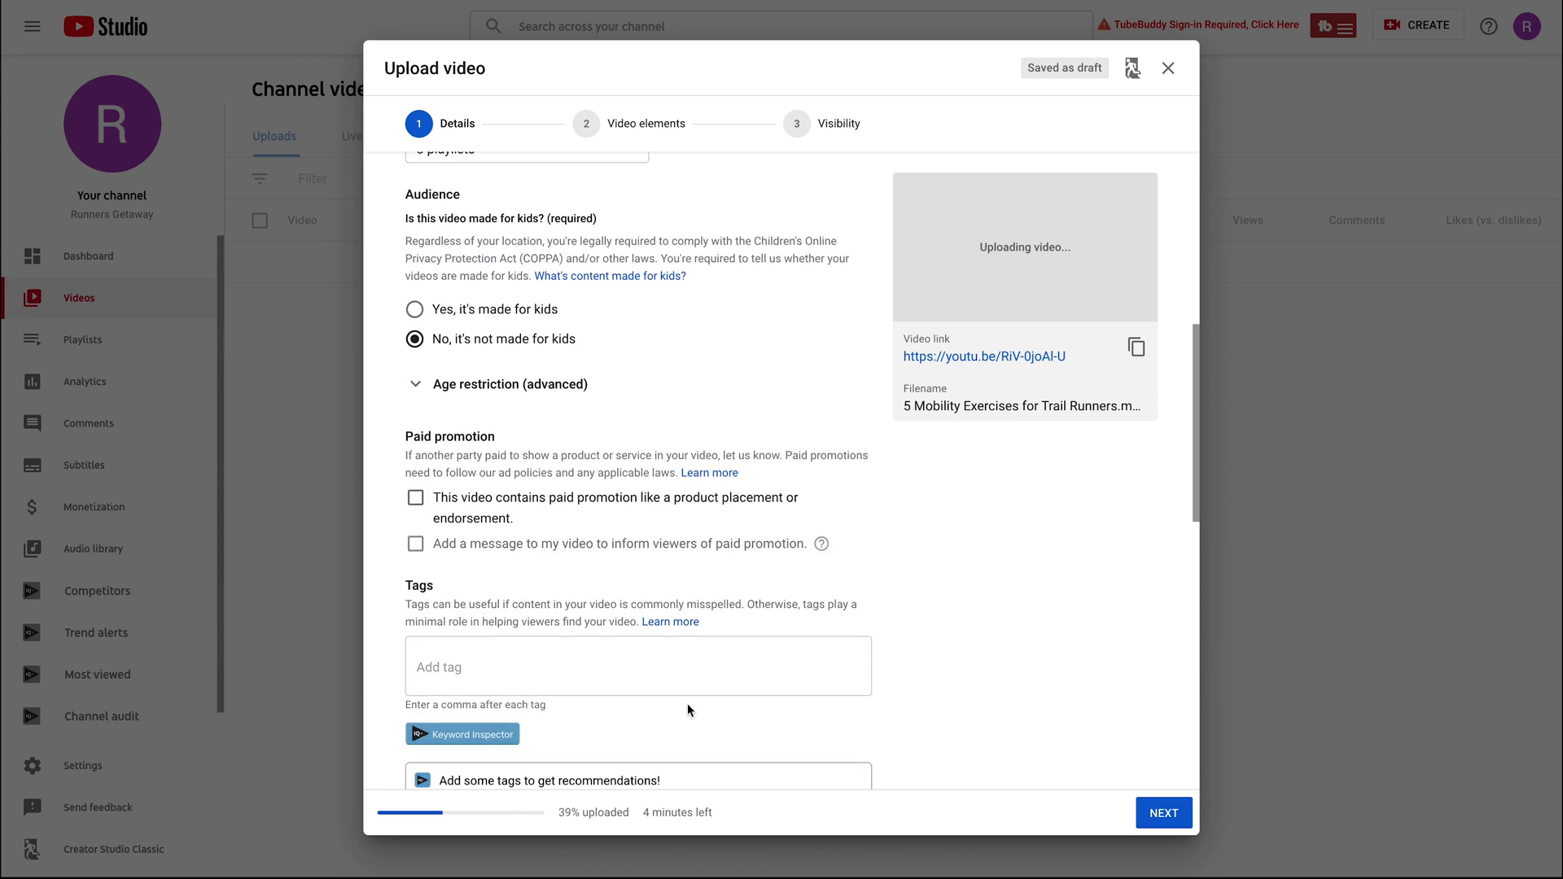
{"action": "scroll", "coordinate": [687, 710], "scroll_direction": "down", "scroll_amount": 1}
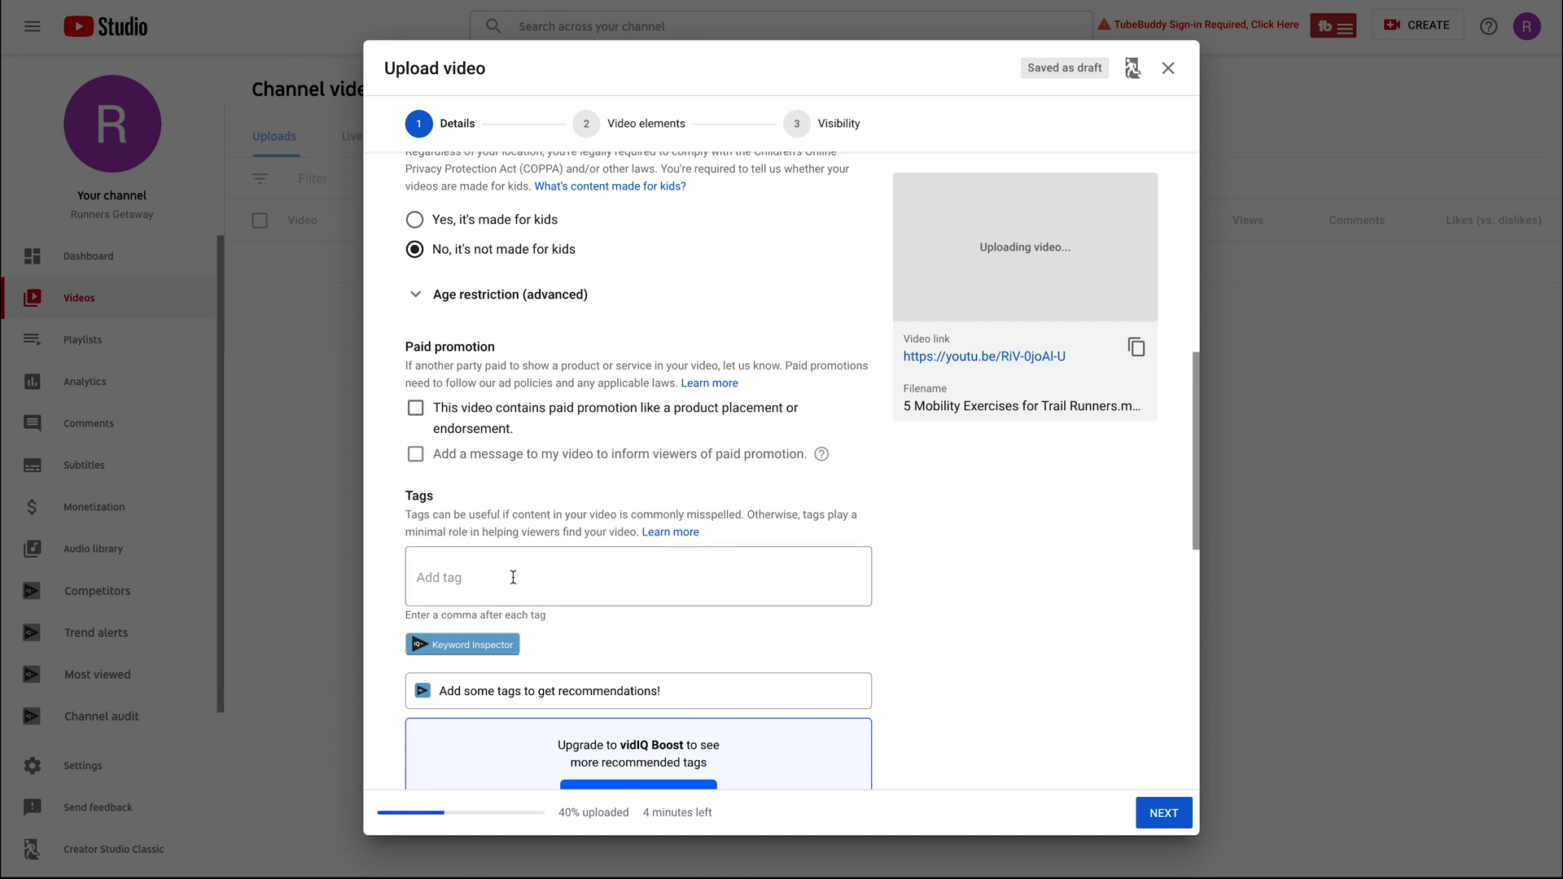
Add the title and four trail-running tags, fixing 'Exeercises' in Mobility Exercises for Trail Runners.
{"action": "left_click", "coordinate": [488, 580]}
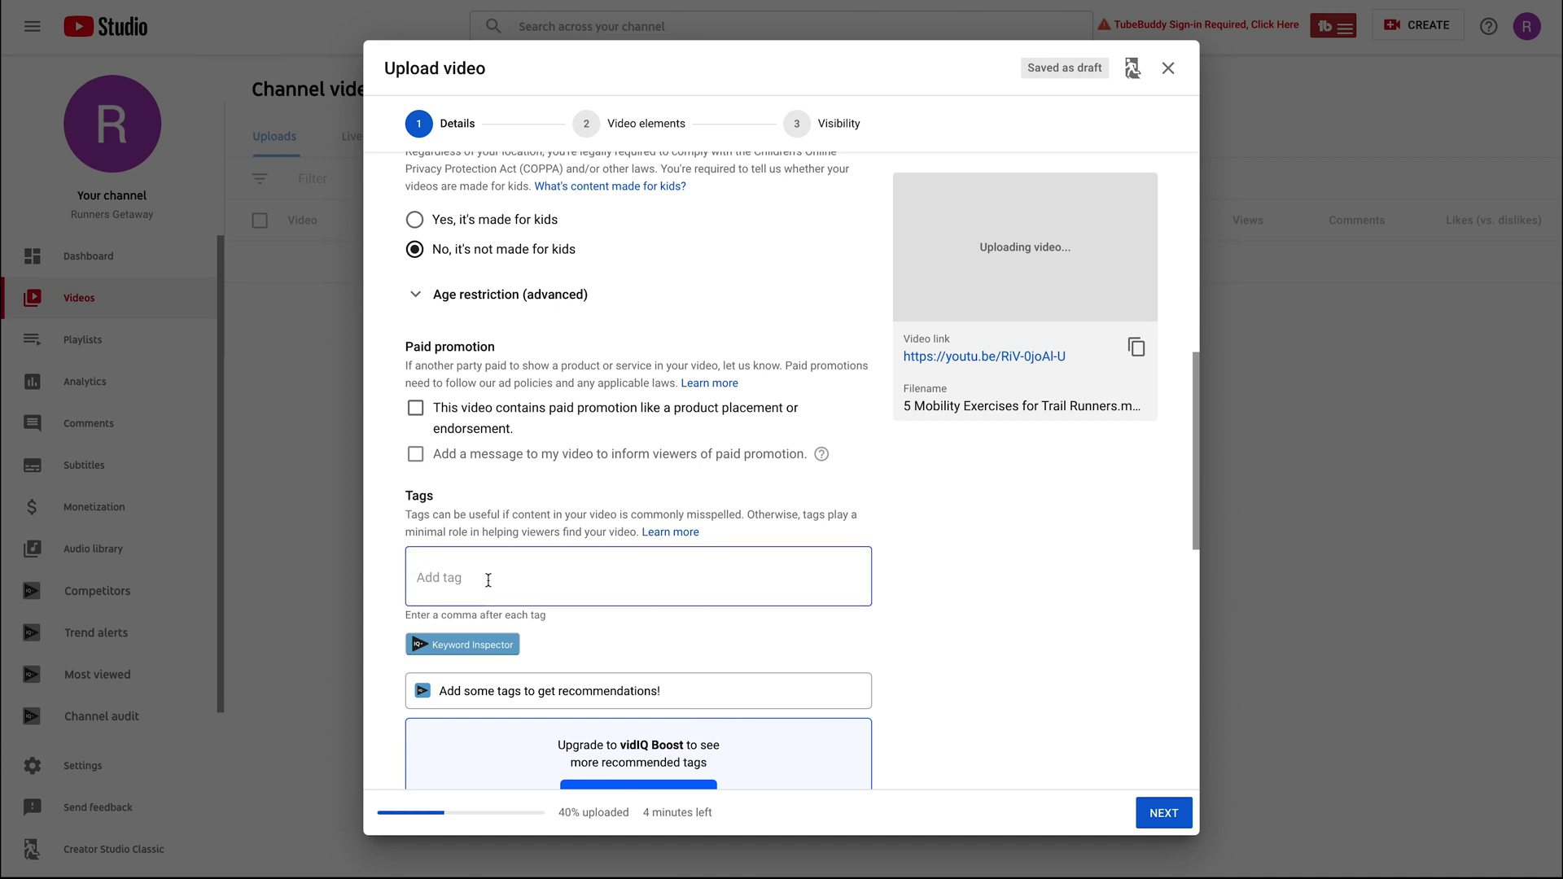
{"action": "type", "text": "5 Mobility Exercises for Trail Runners"}
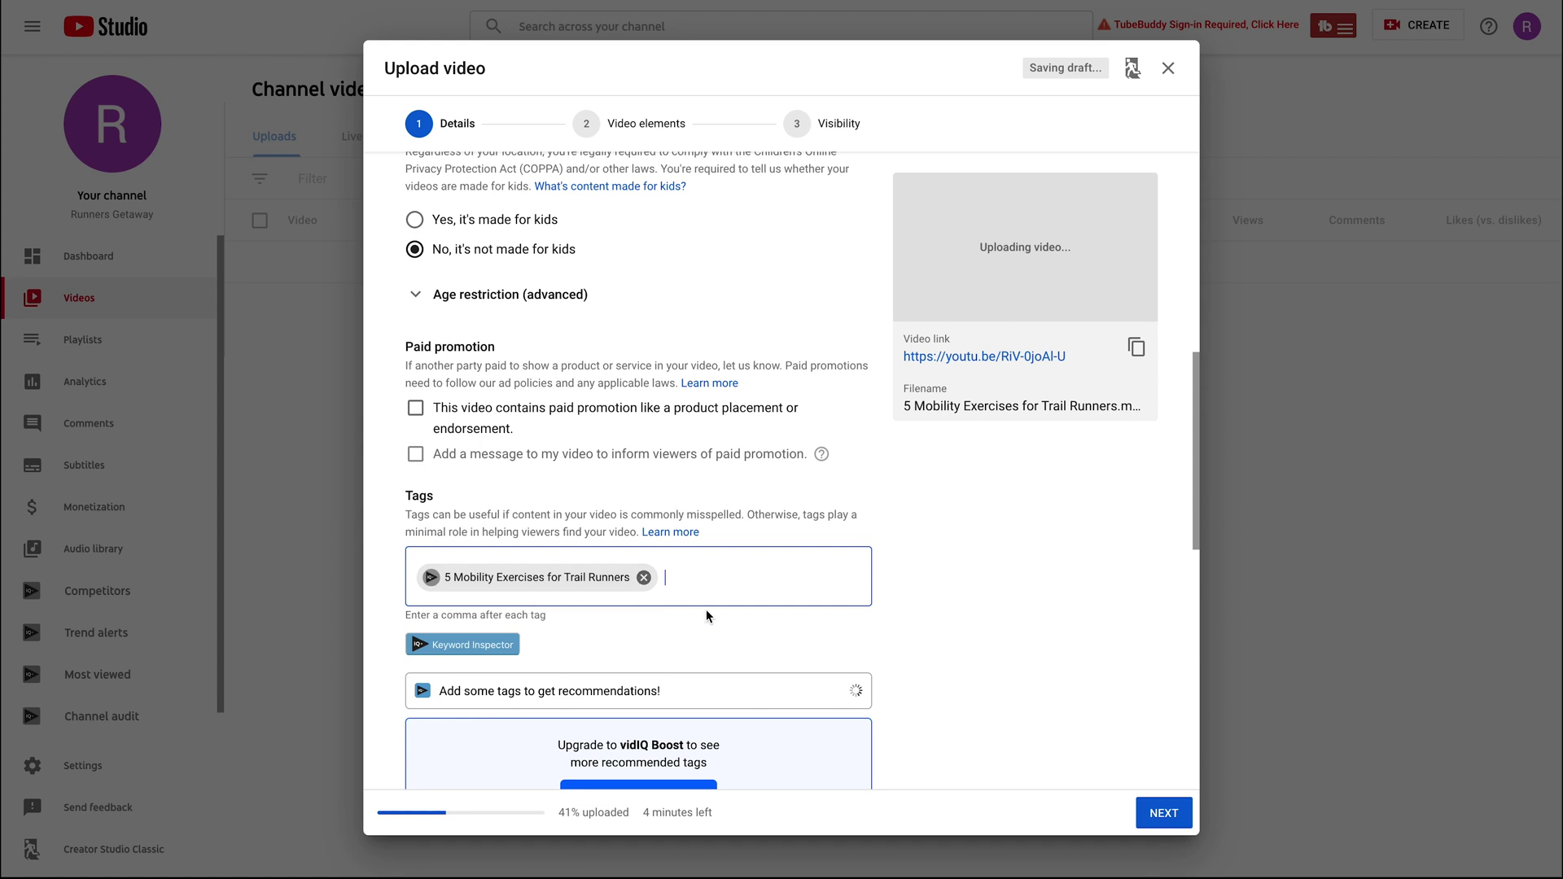
{"action": "type", "text": "Mobility for Trail Runners"}
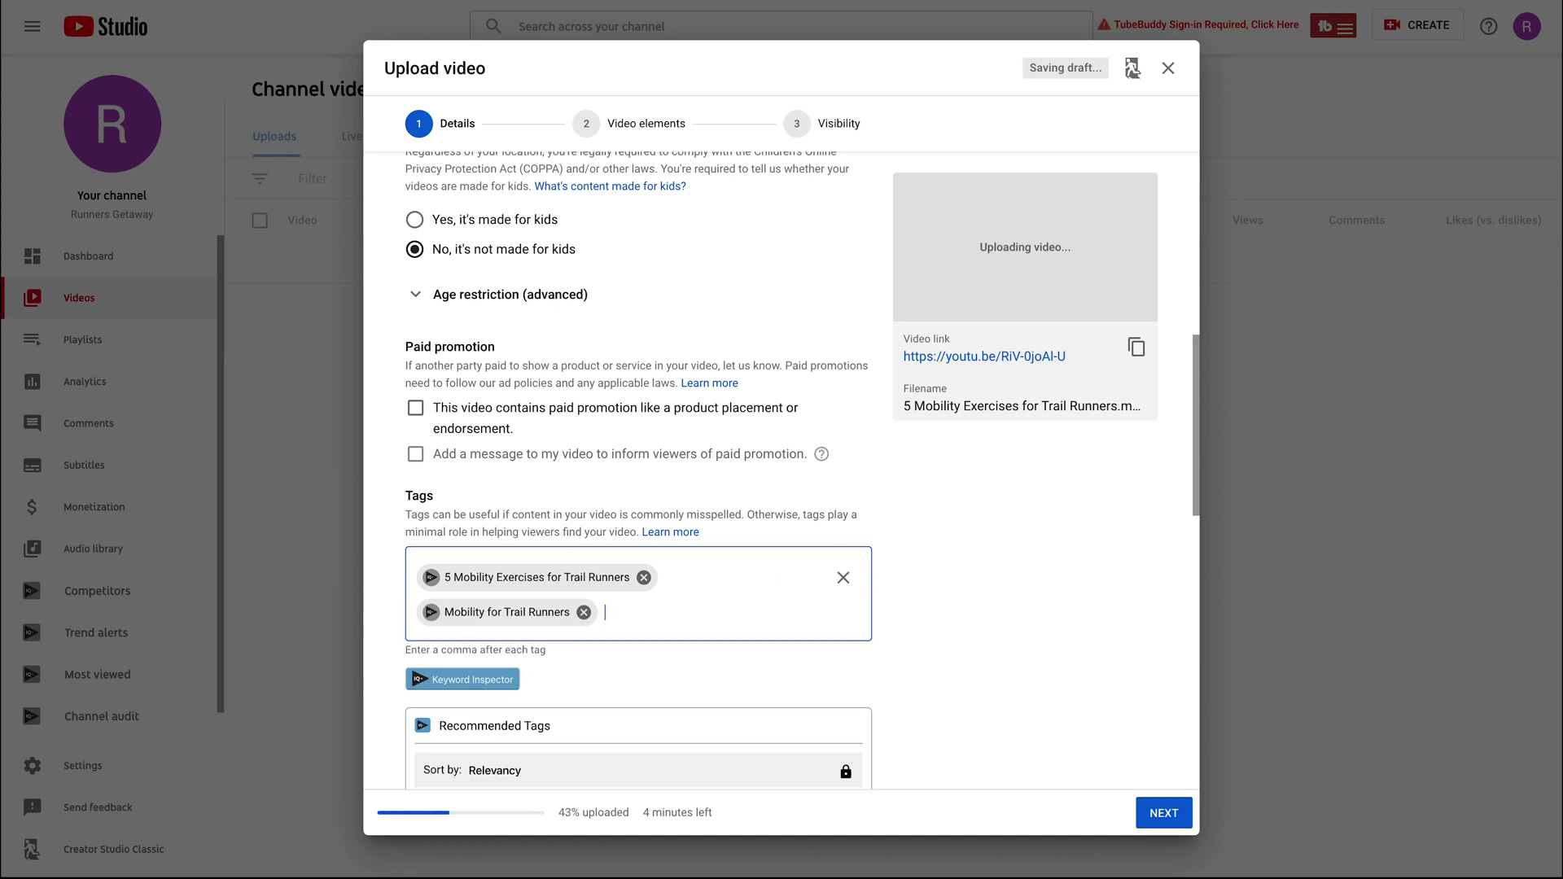
{"action": "type", "text": ",Trail Running Mobility Exercises,"}
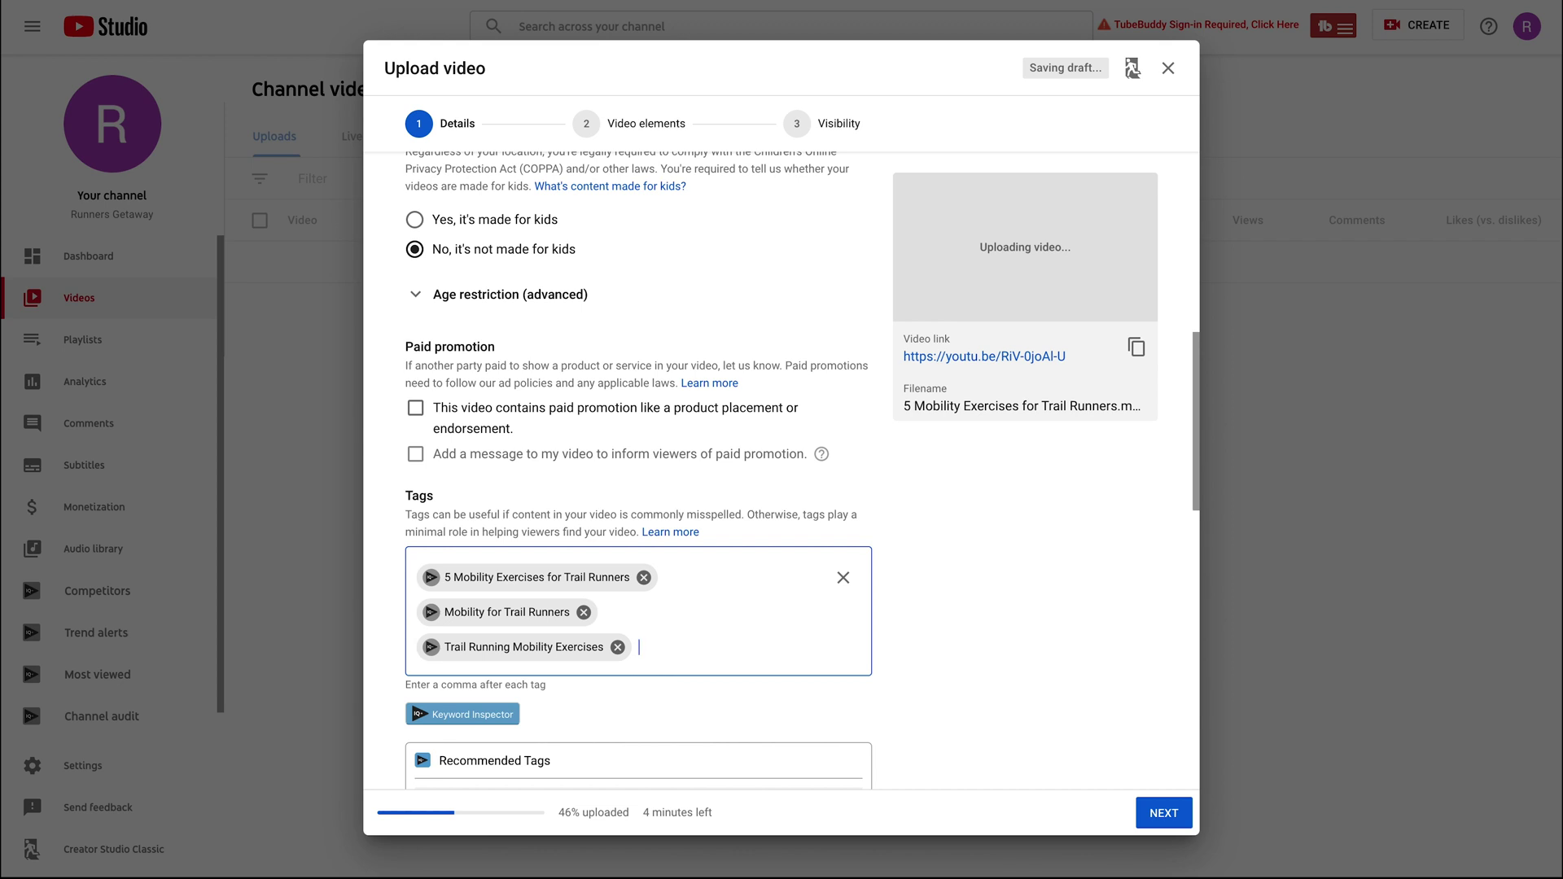
{"action": "type", "text": "Stretches for Trai"}
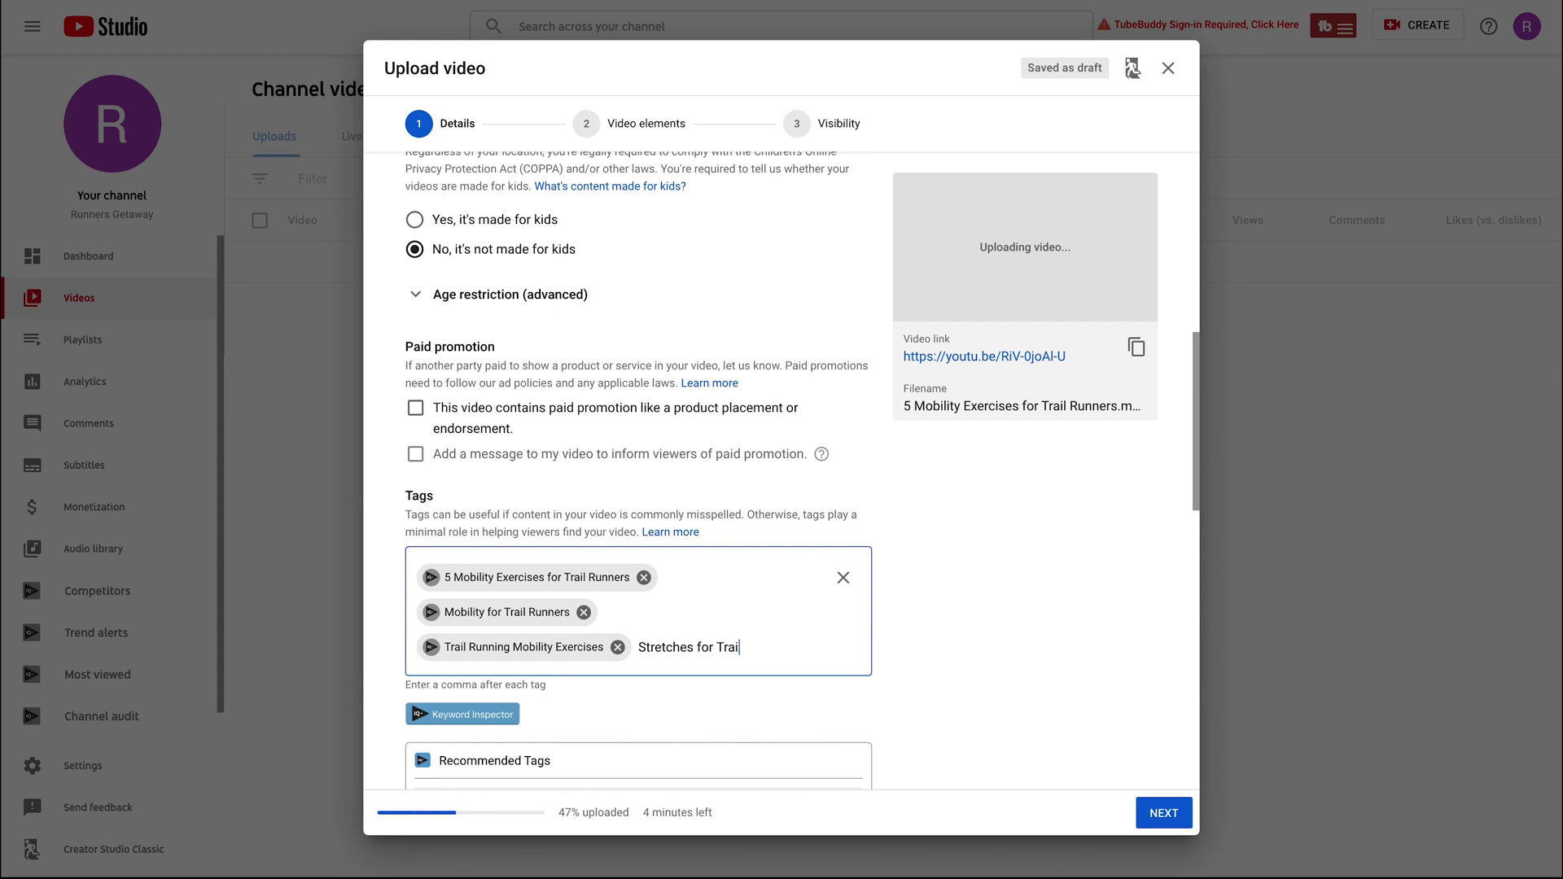
{"action": "type", "text": "l Runners,"}
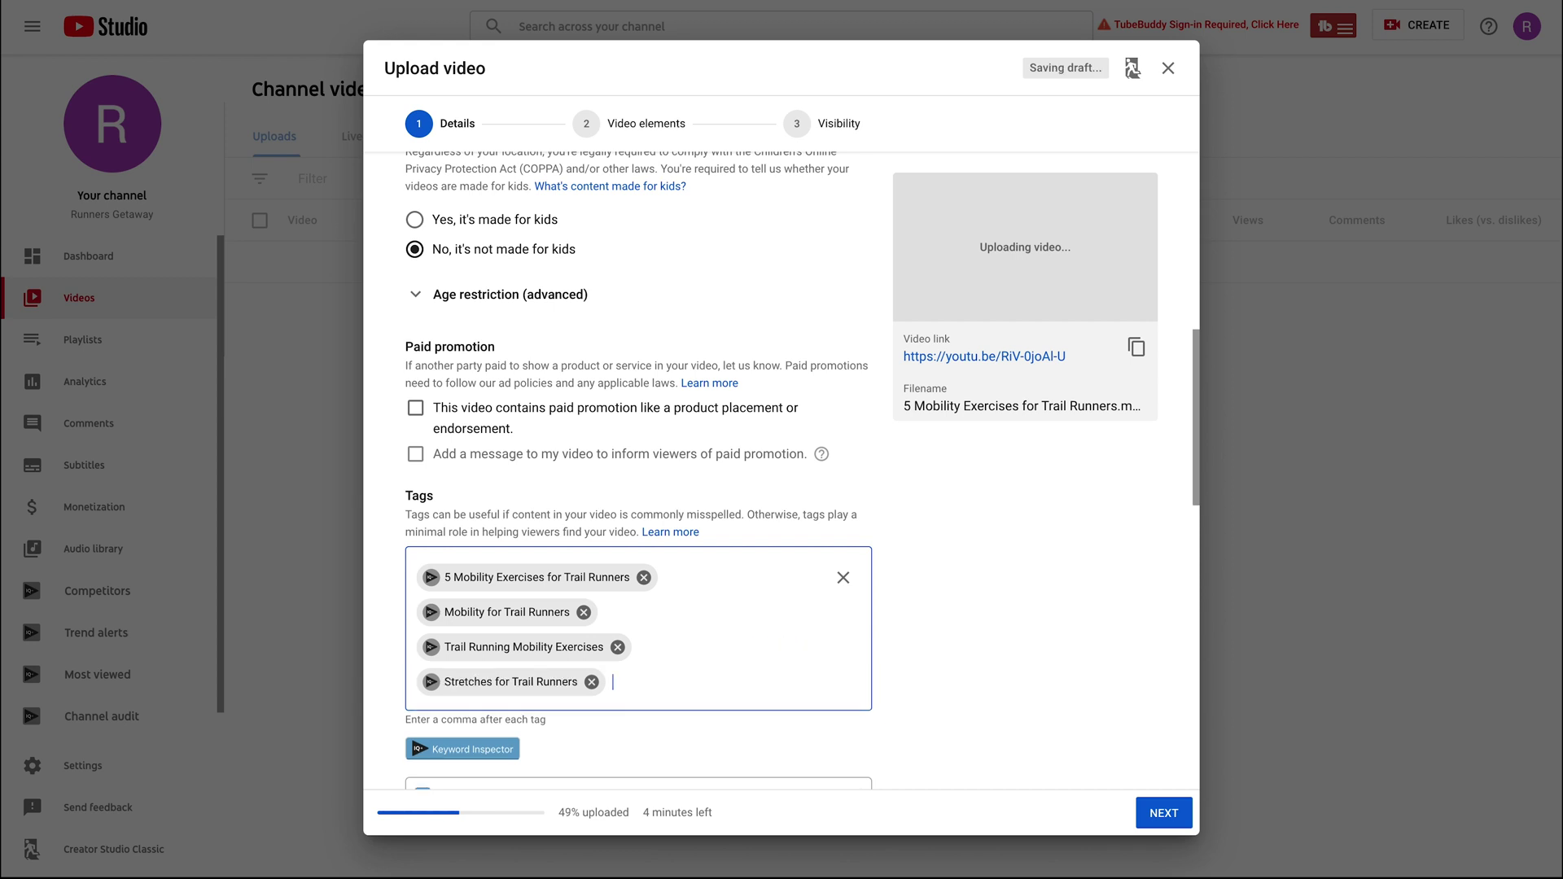
{"action": "type", "text": "Mobility Exeercises"}
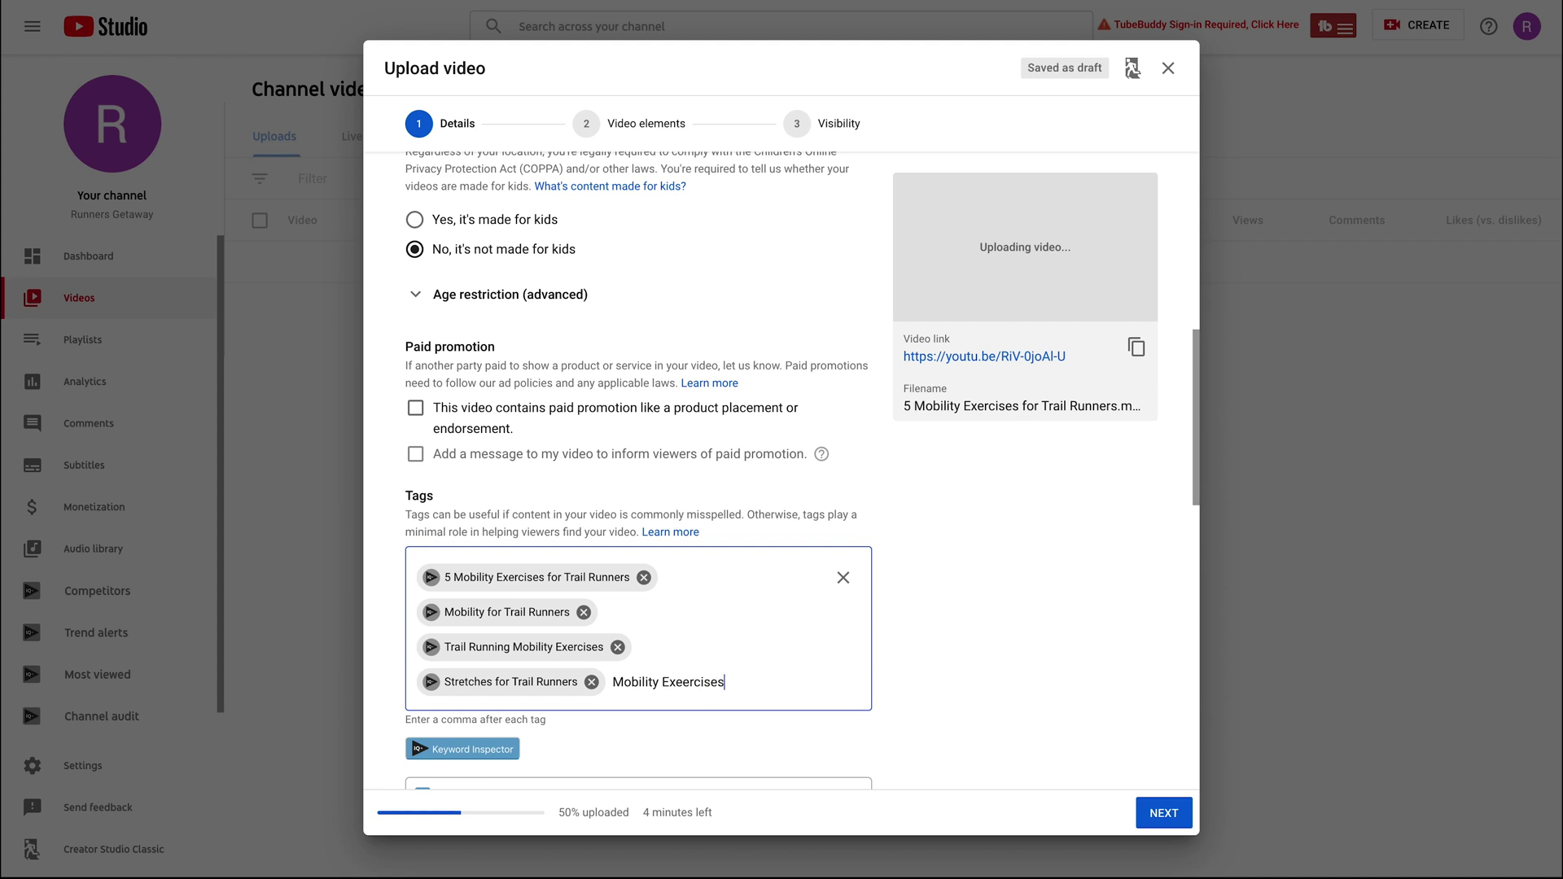
{"action": "type", "text": " for T Tail Runners"}
{"action": "left_click", "coordinate": [668, 682]}
{"action": "key", "text": "BackSpace"}
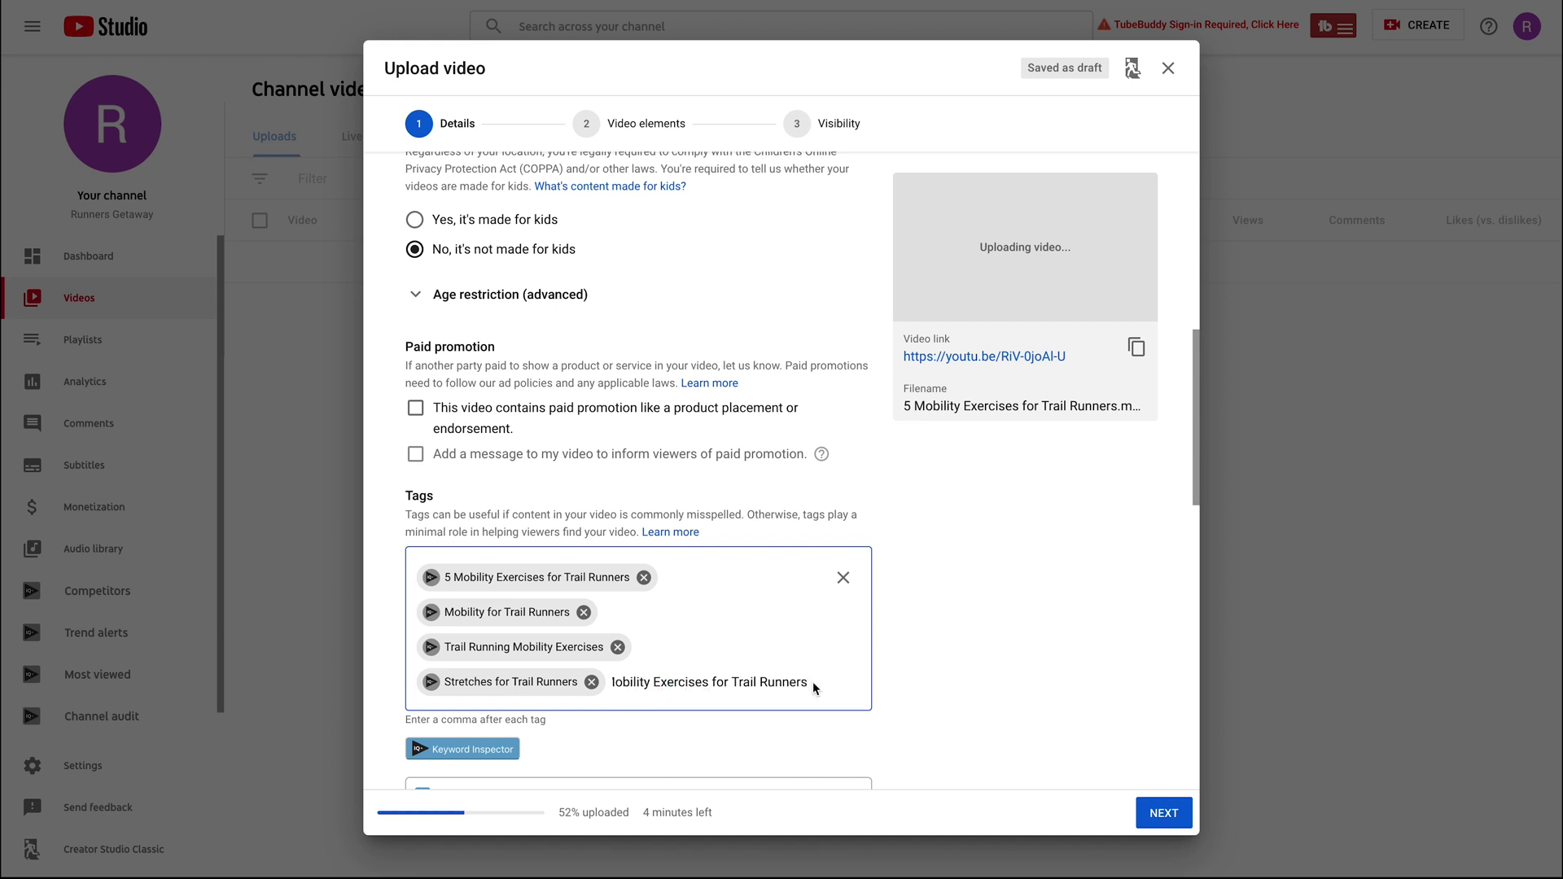
{"action": "key", "text": "Return"}
Add the tag 'Distance Running Mobility exercises', then type further comma-separated mobility tags.
{"action": "scroll", "coordinate": [814, 684], "scroll_direction": "down", "scroll_amount": 4}
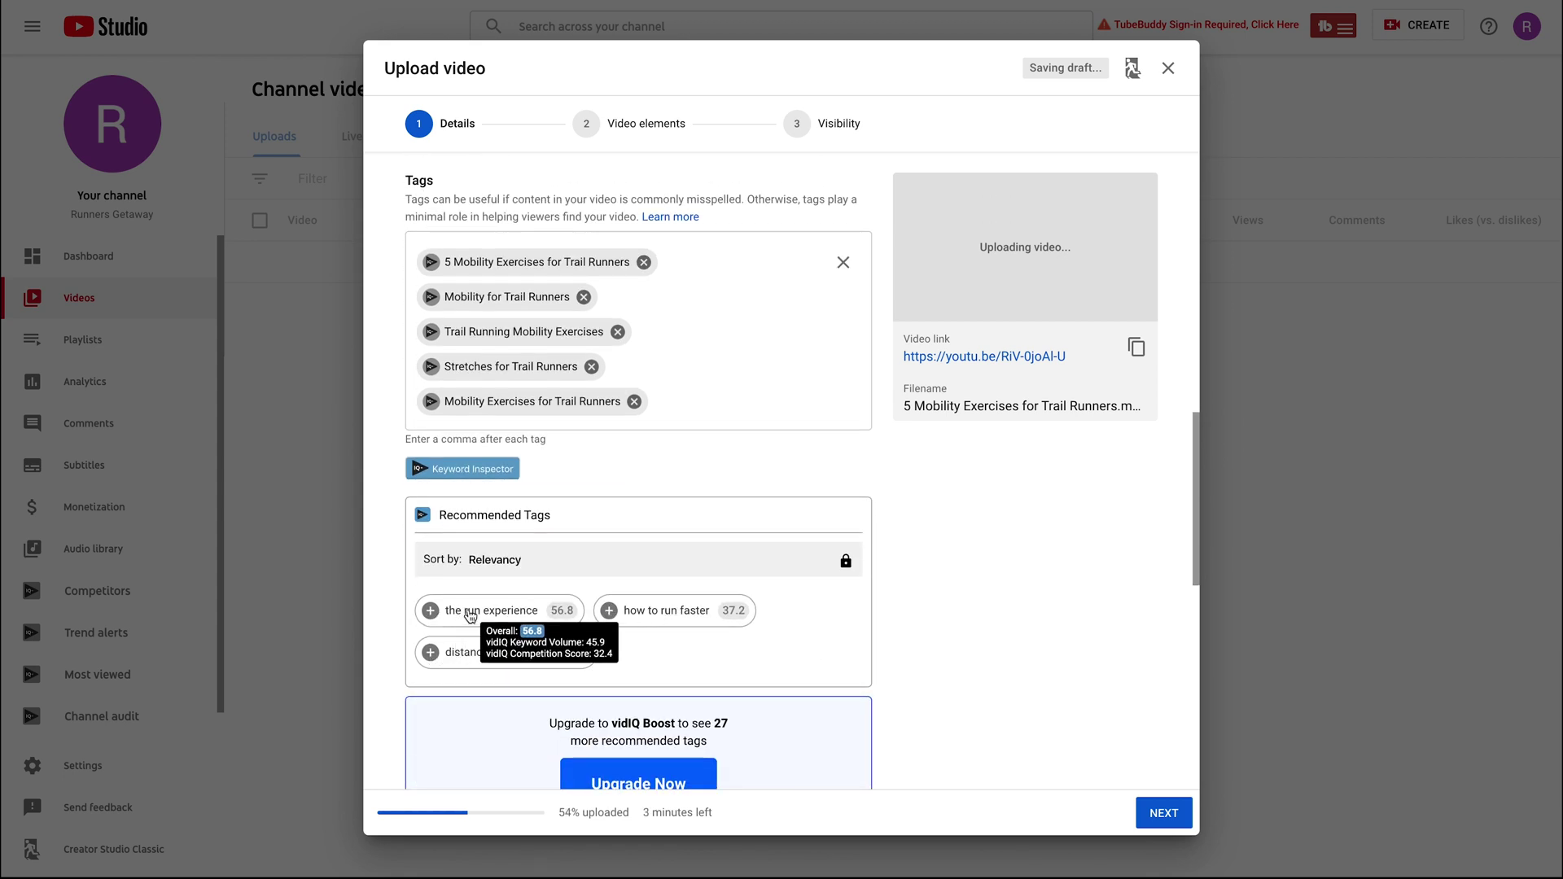
{"action": "mouse_move", "coordinate": [675, 614]}
{"action": "mouse_move", "coordinate": [531, 658]}
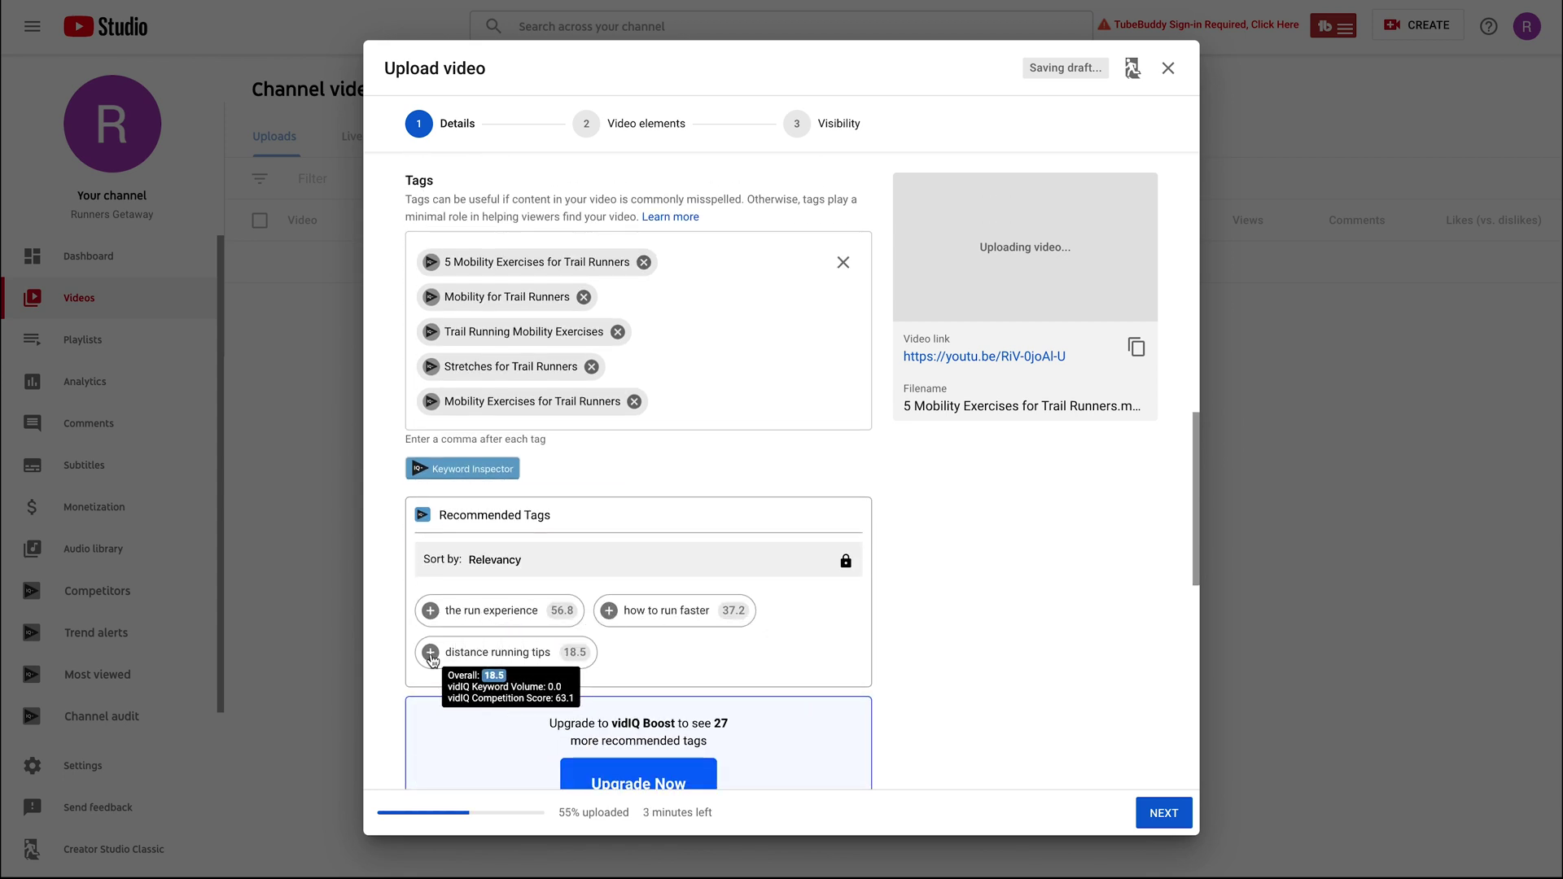
{"action": "left_click", "coordinate": [690, 398]}
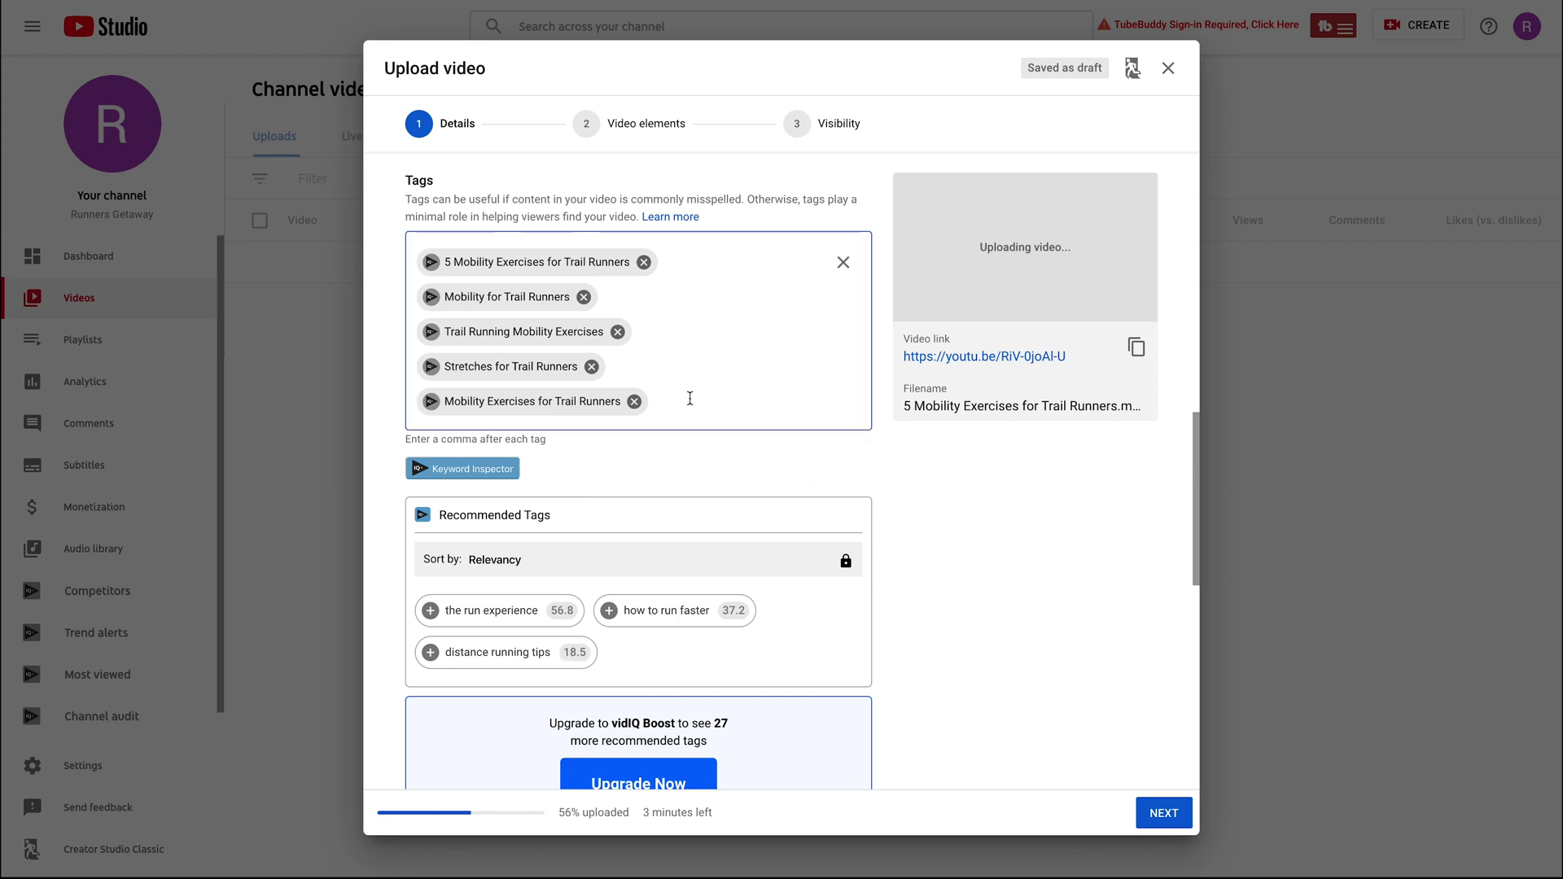
{"action": "type", "text": "Distance"}
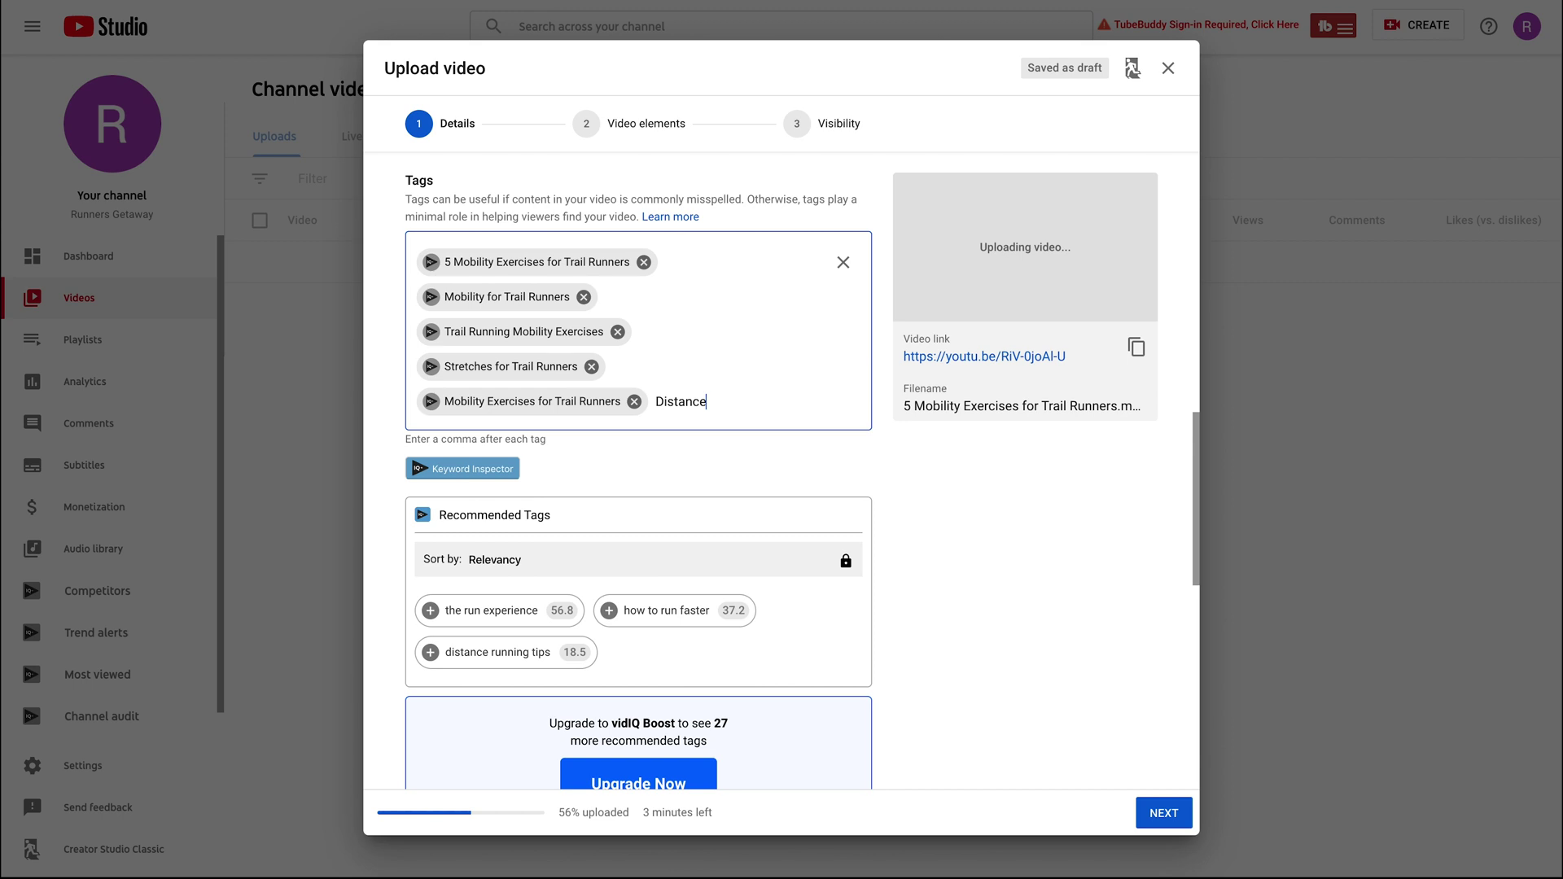
{"action": "type", "text": " Running Mobility exer"}
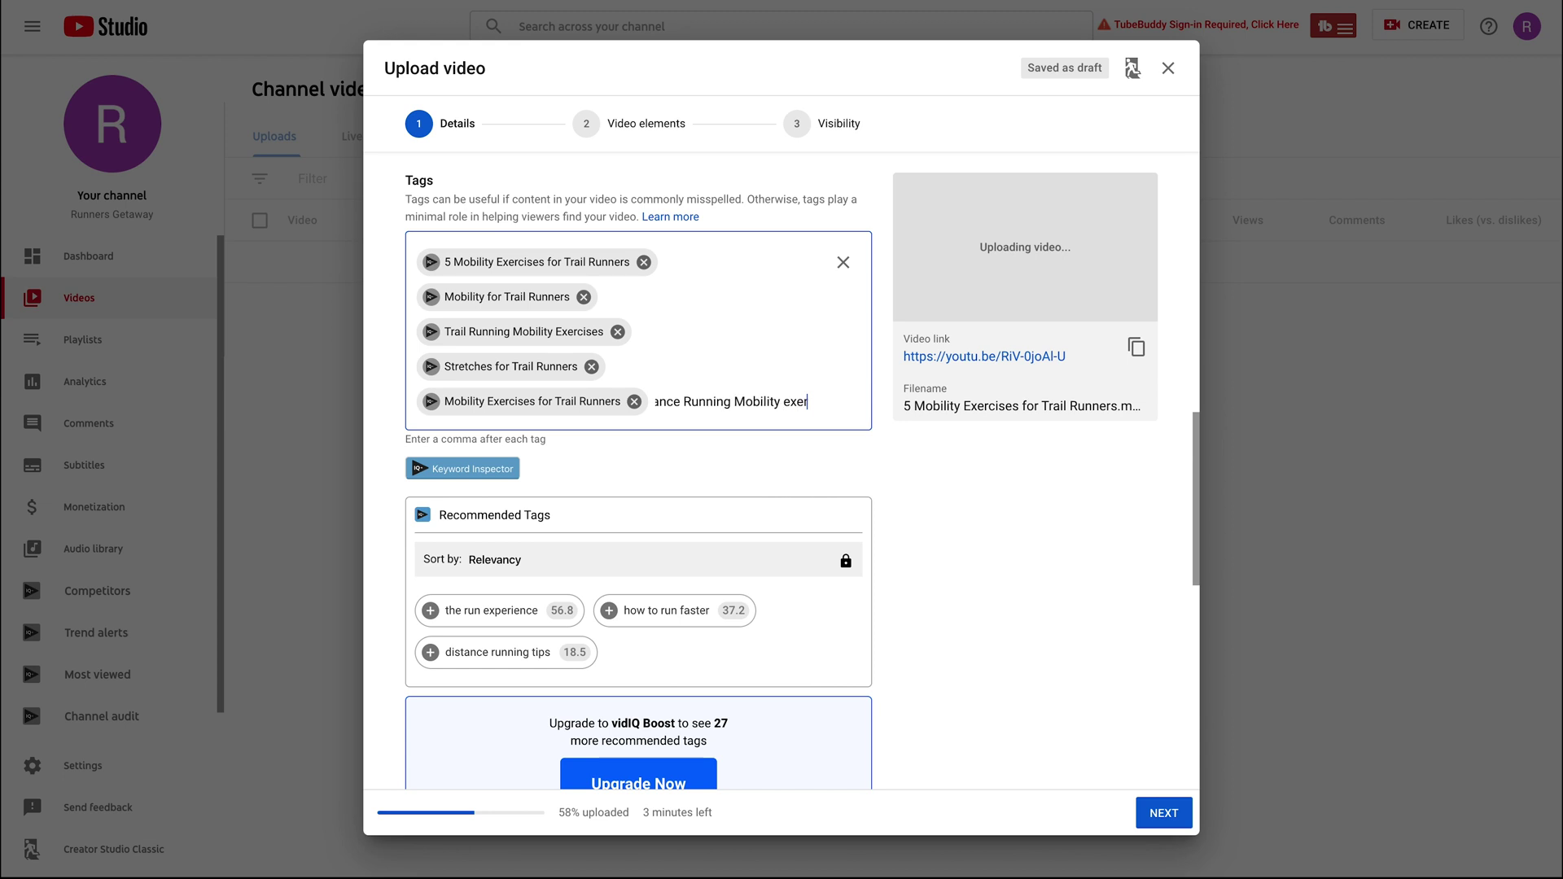
{"action": "type", "text": "cises"}
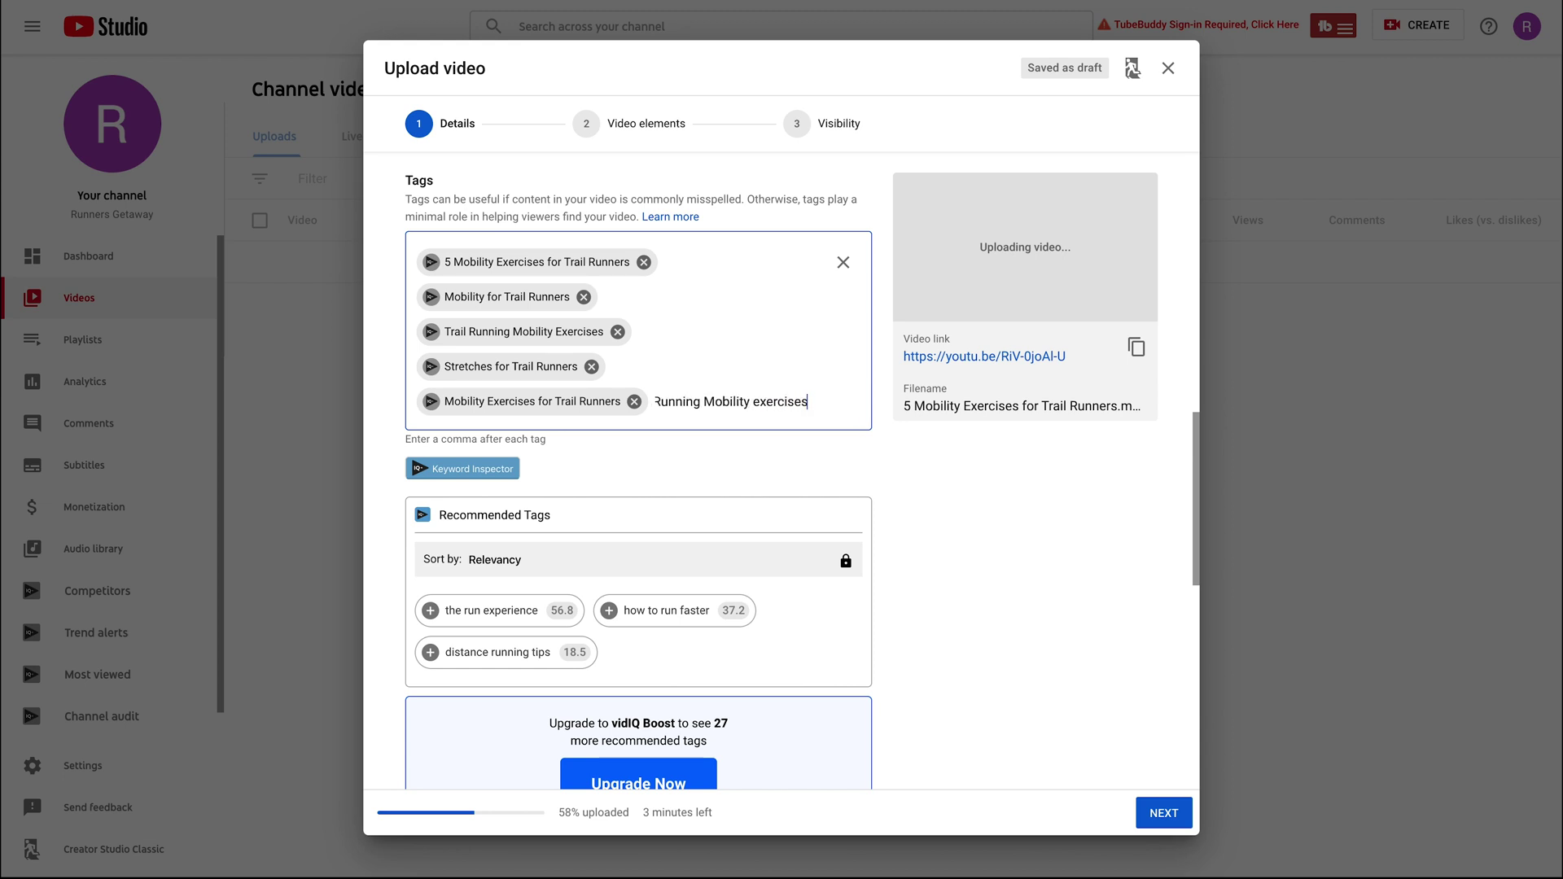
{"action": "key", "text": "comma"}
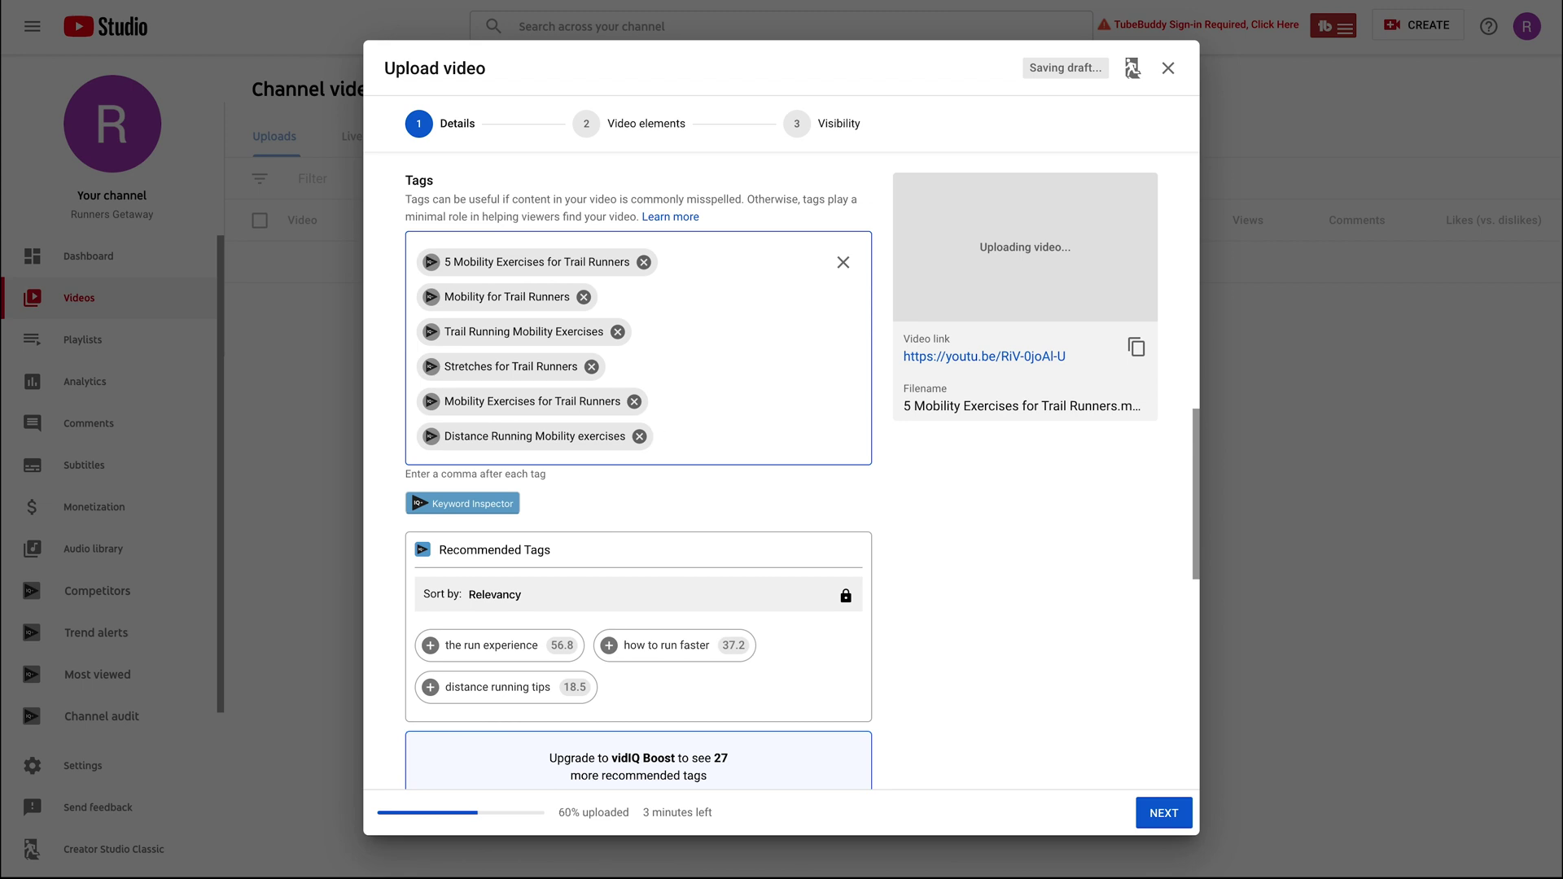
{"action": "type", "text": "Mobility Exercises, Stretches for Trail Runners, "}
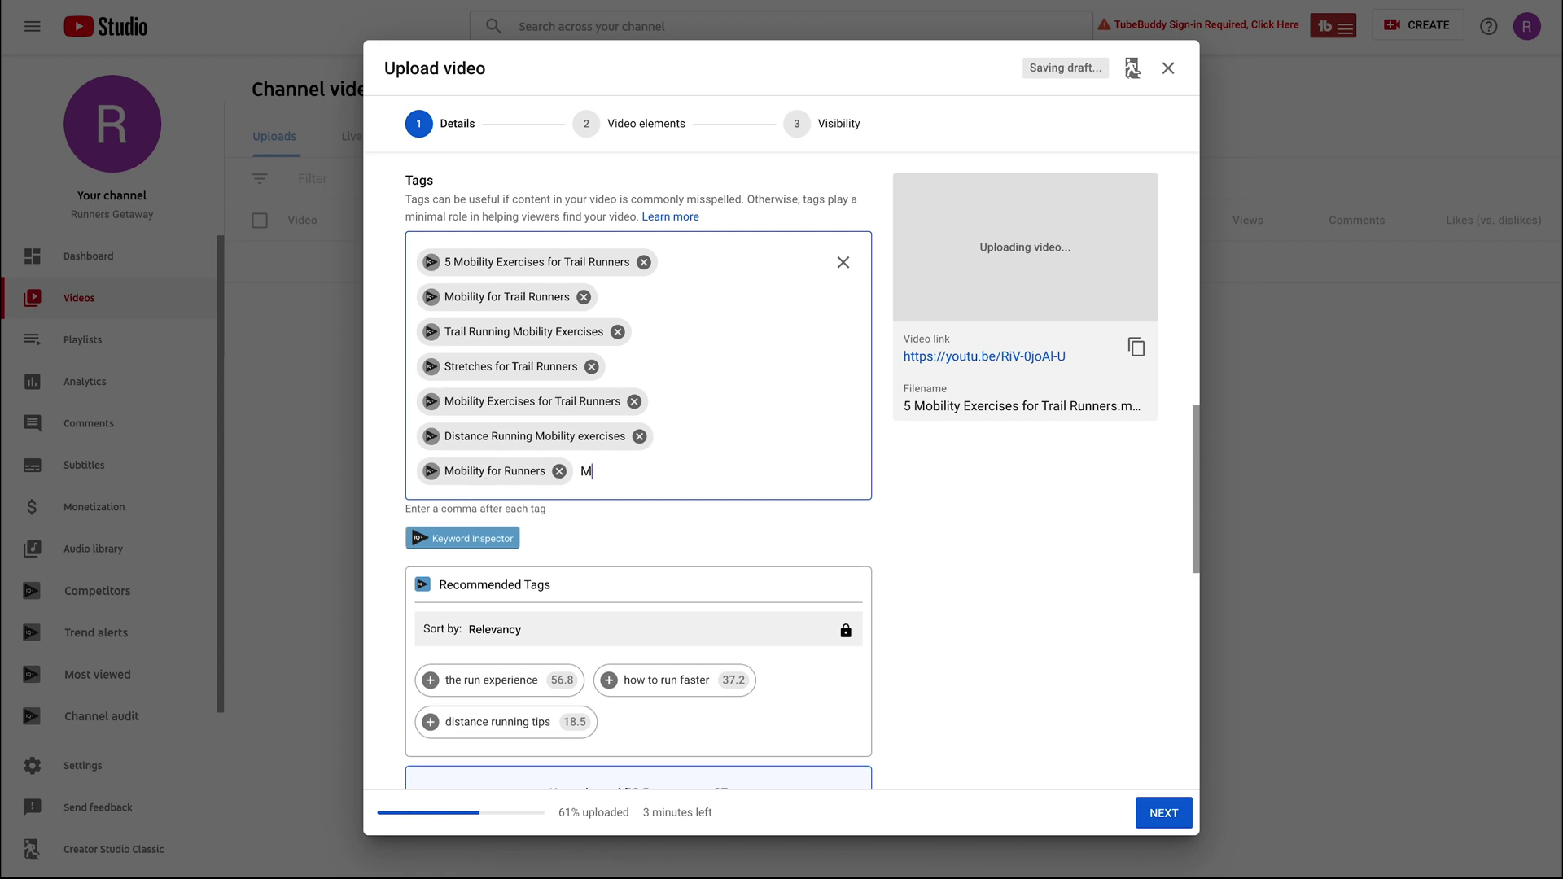
{"action": "type", "text": "Mobility Exercises for"}
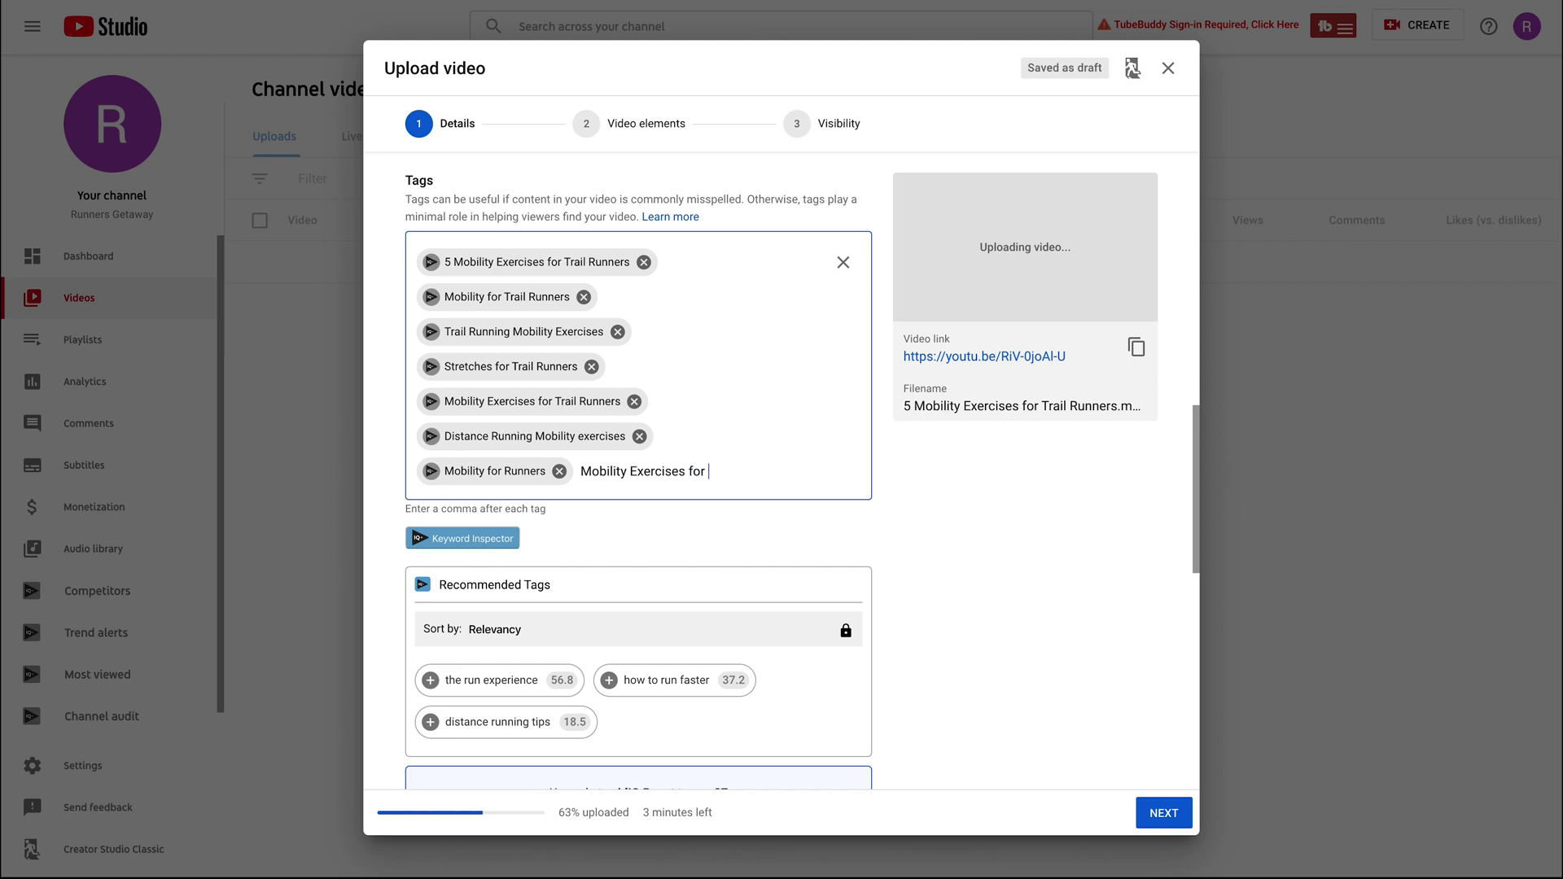
{"action": "type", "text": " Trail Runners,"}
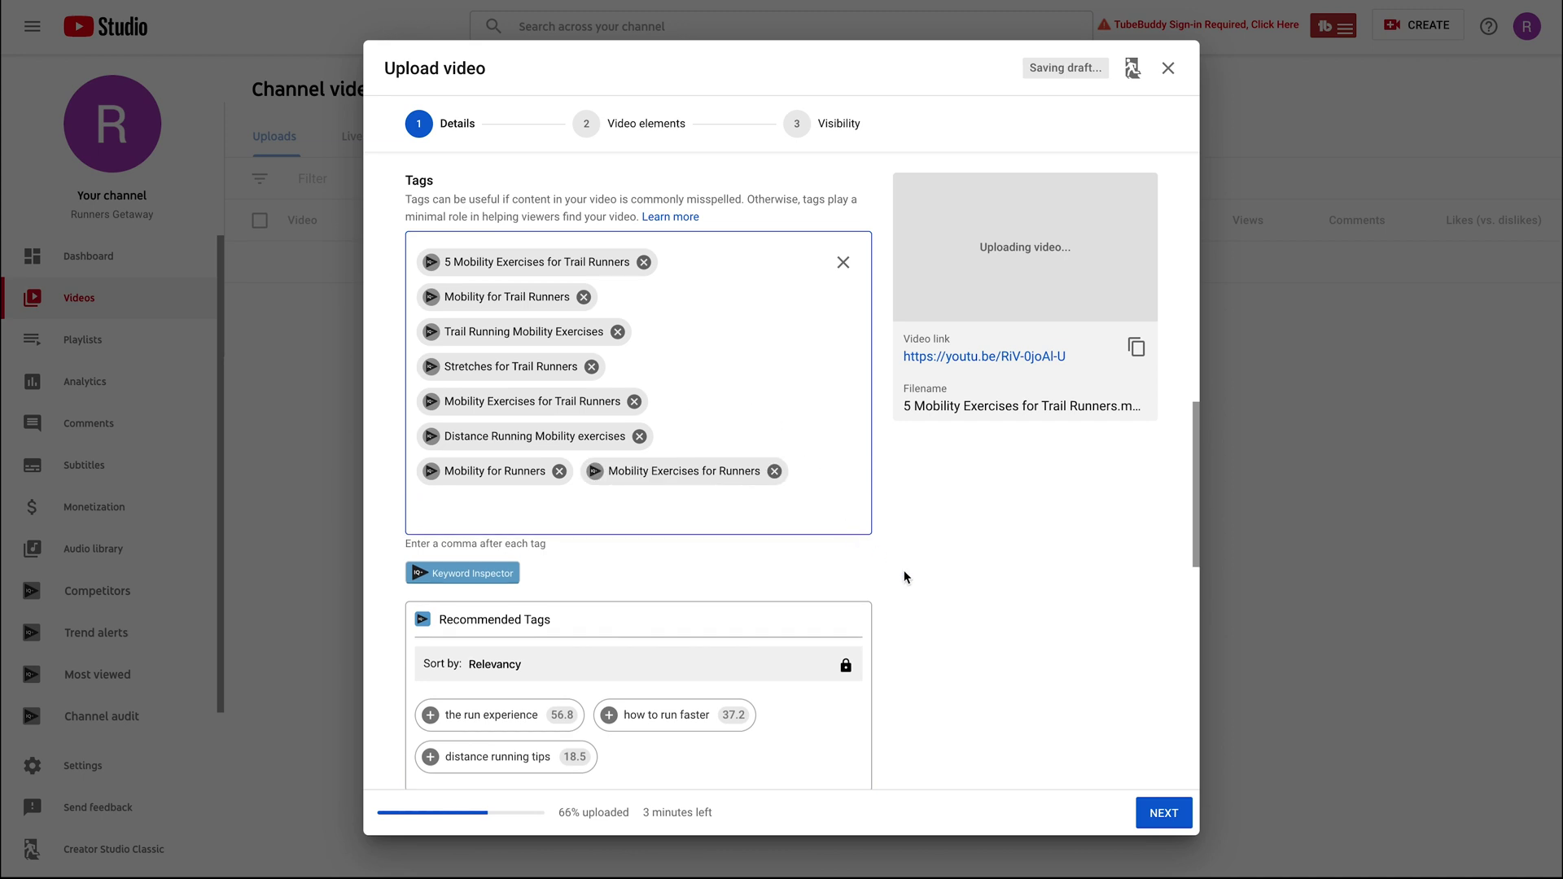
Set the video language to English (United States).
{"action": "scroll", "coordinate": [924, 579], "scroll_direction": "down", "scroll_amount": 5}
{"action": "scroll", "coordinate": [923, 579], "scroll_direction": "down", "scroll_amount": 1}
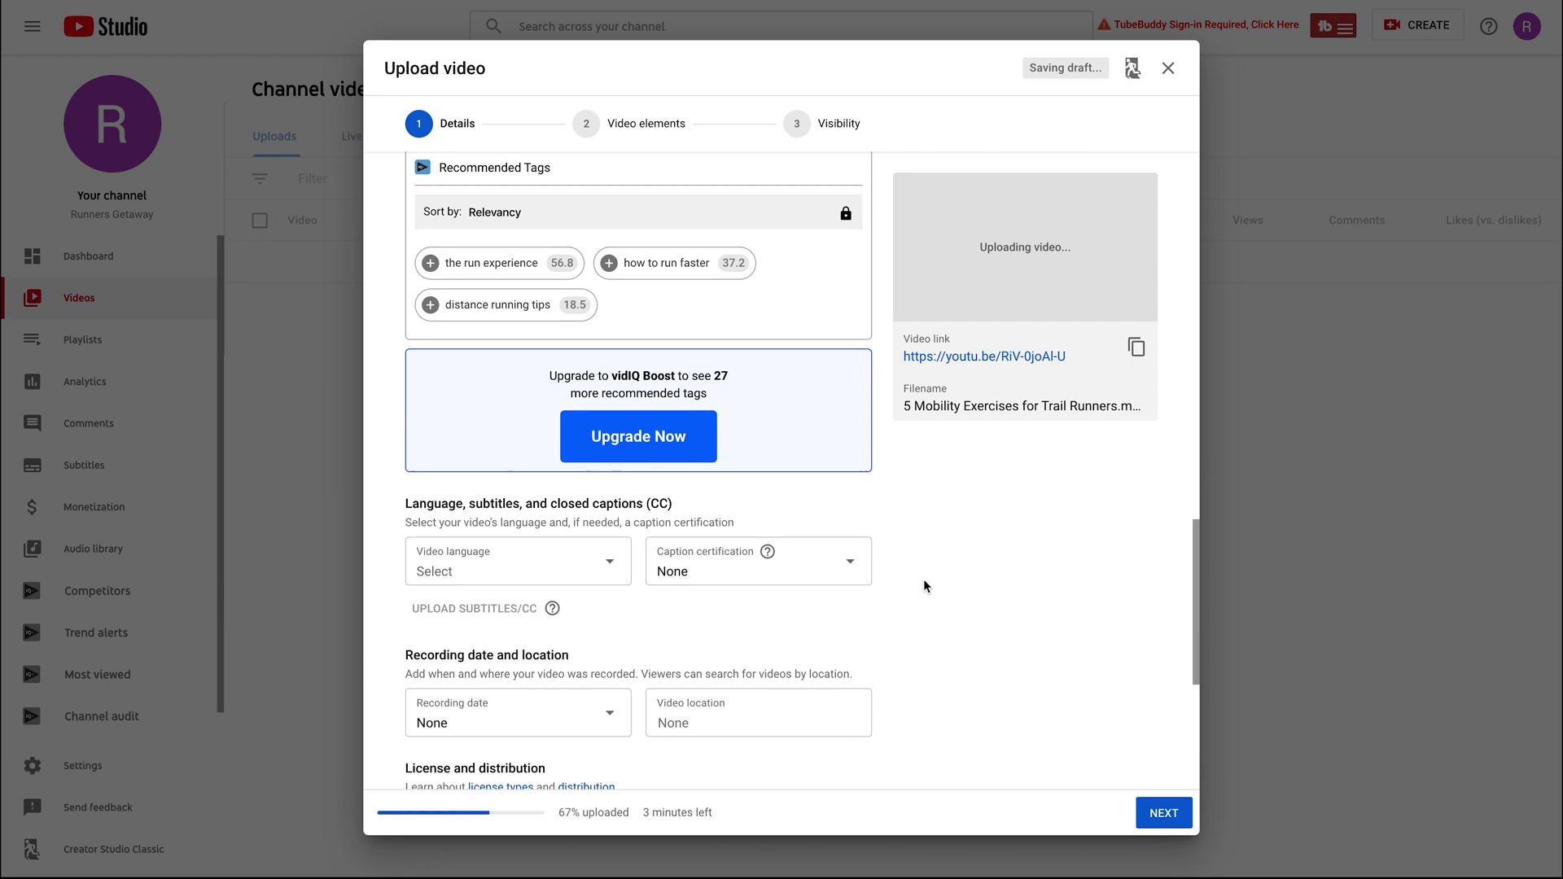
{"action": "left_click", "coordinate": [583, 567]}
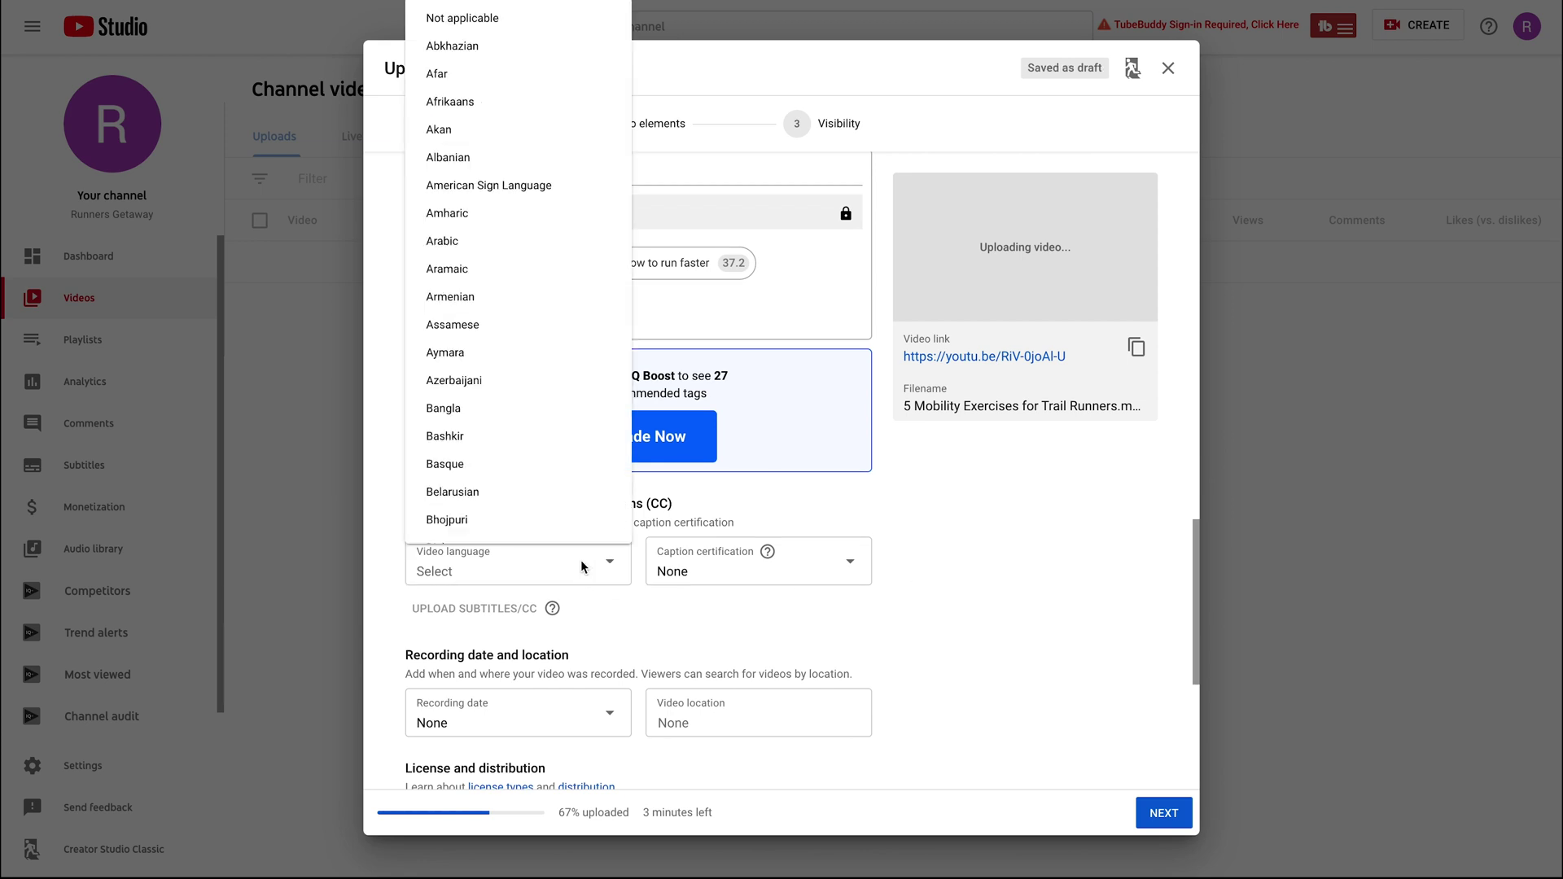
{"action": "scroll", "coordinate": [542, 465], "scroll_direction": "down", "scroll_amount": 15}
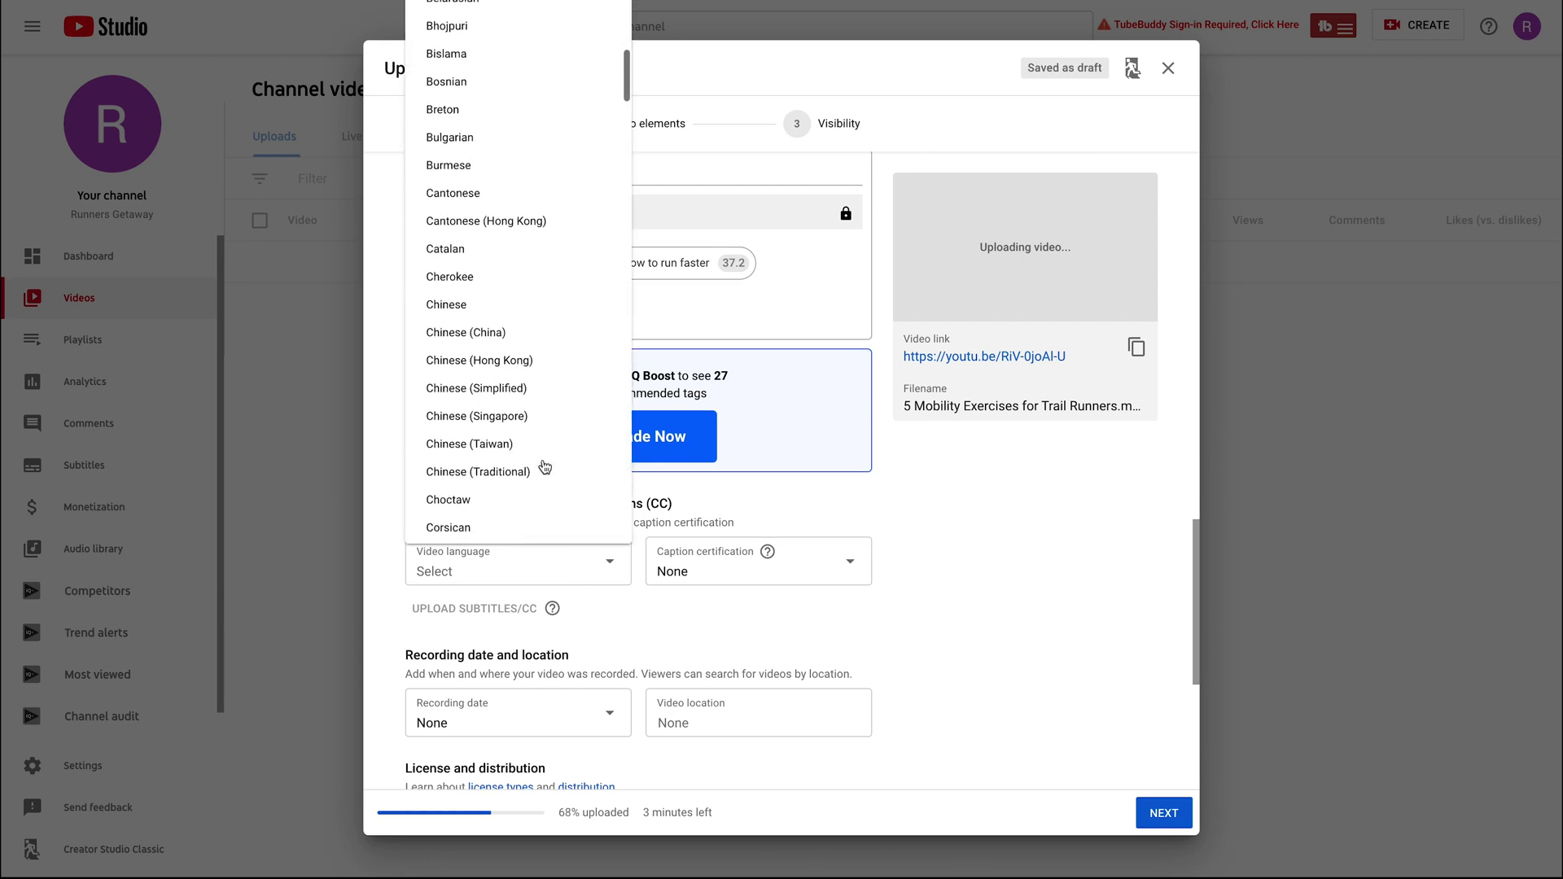
{"action": "scroll", "coordinate": [544, 466], "scroll_direction": "down", "scroll_amount": 3}
{"action": "scroll", "coordinate": [541, 464], "scroll_direction": "up", "scroll_amount": 5}
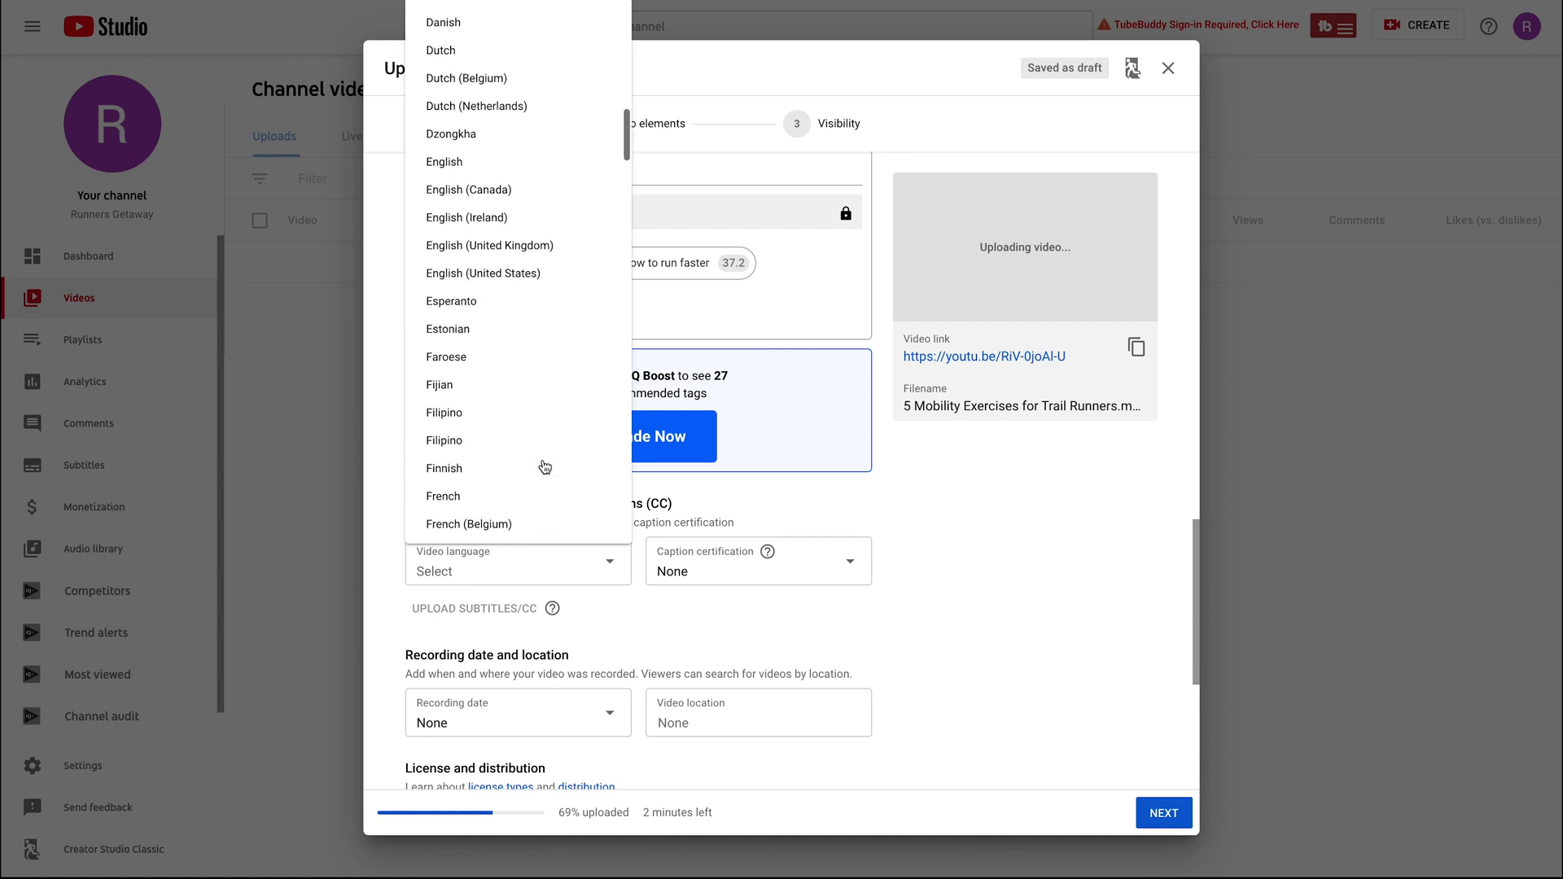
{"action": "left_click", "coordinate": [450, 276]}
Set the video location to Durban.
{"action": "scroll", "coordinate": [713, 566], "scroll_direction": "down", "scroll_amount": 2}
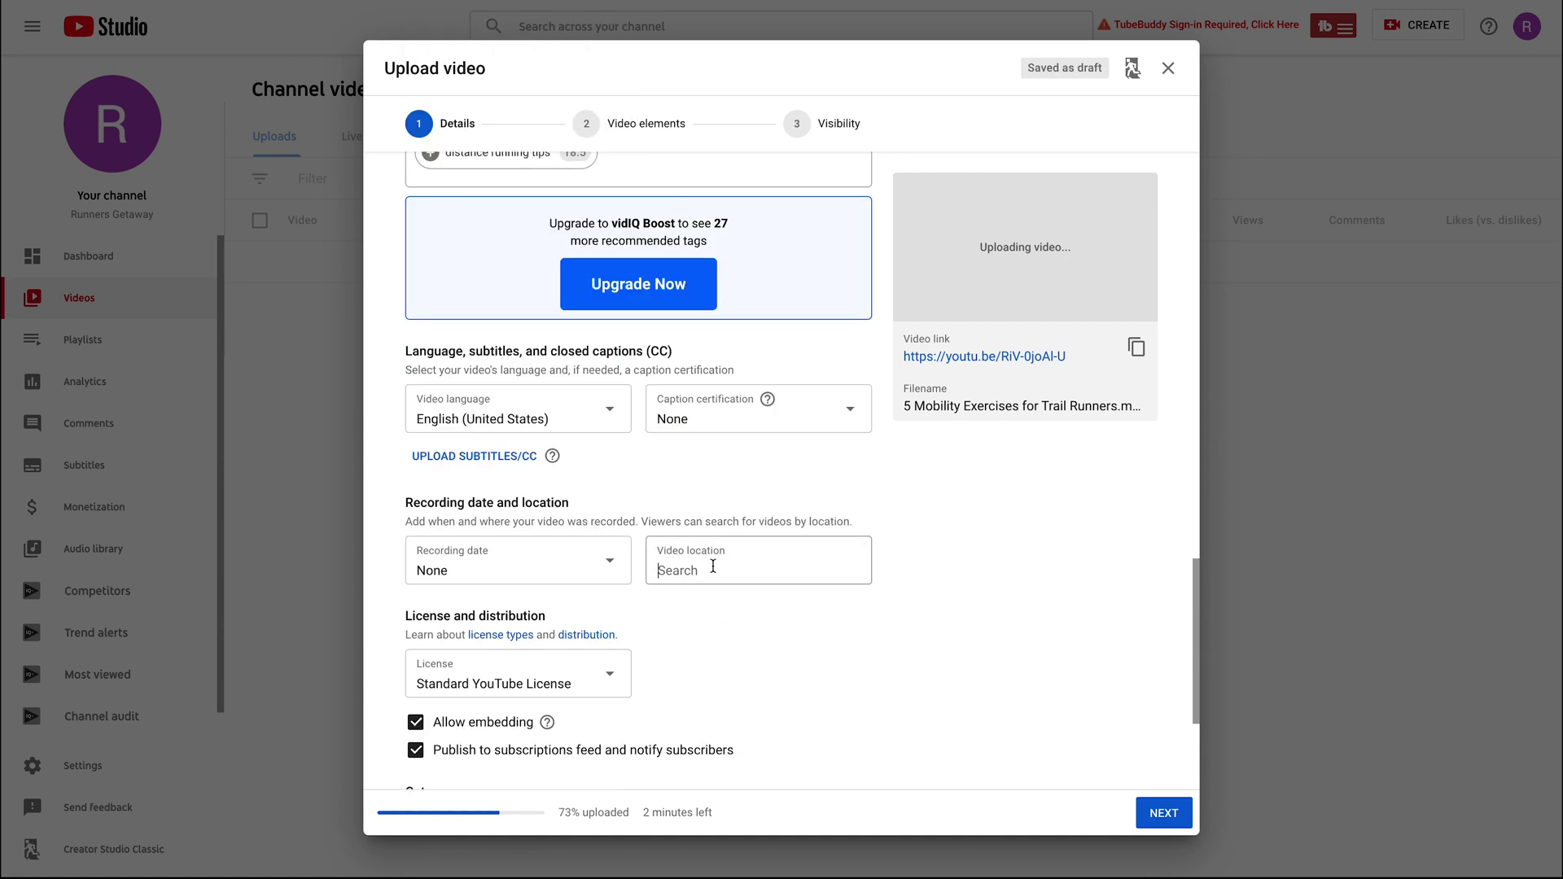
{"action": "left_click", "coordinate": [714, 565]}
{"action": "type", "text": "Durban"}
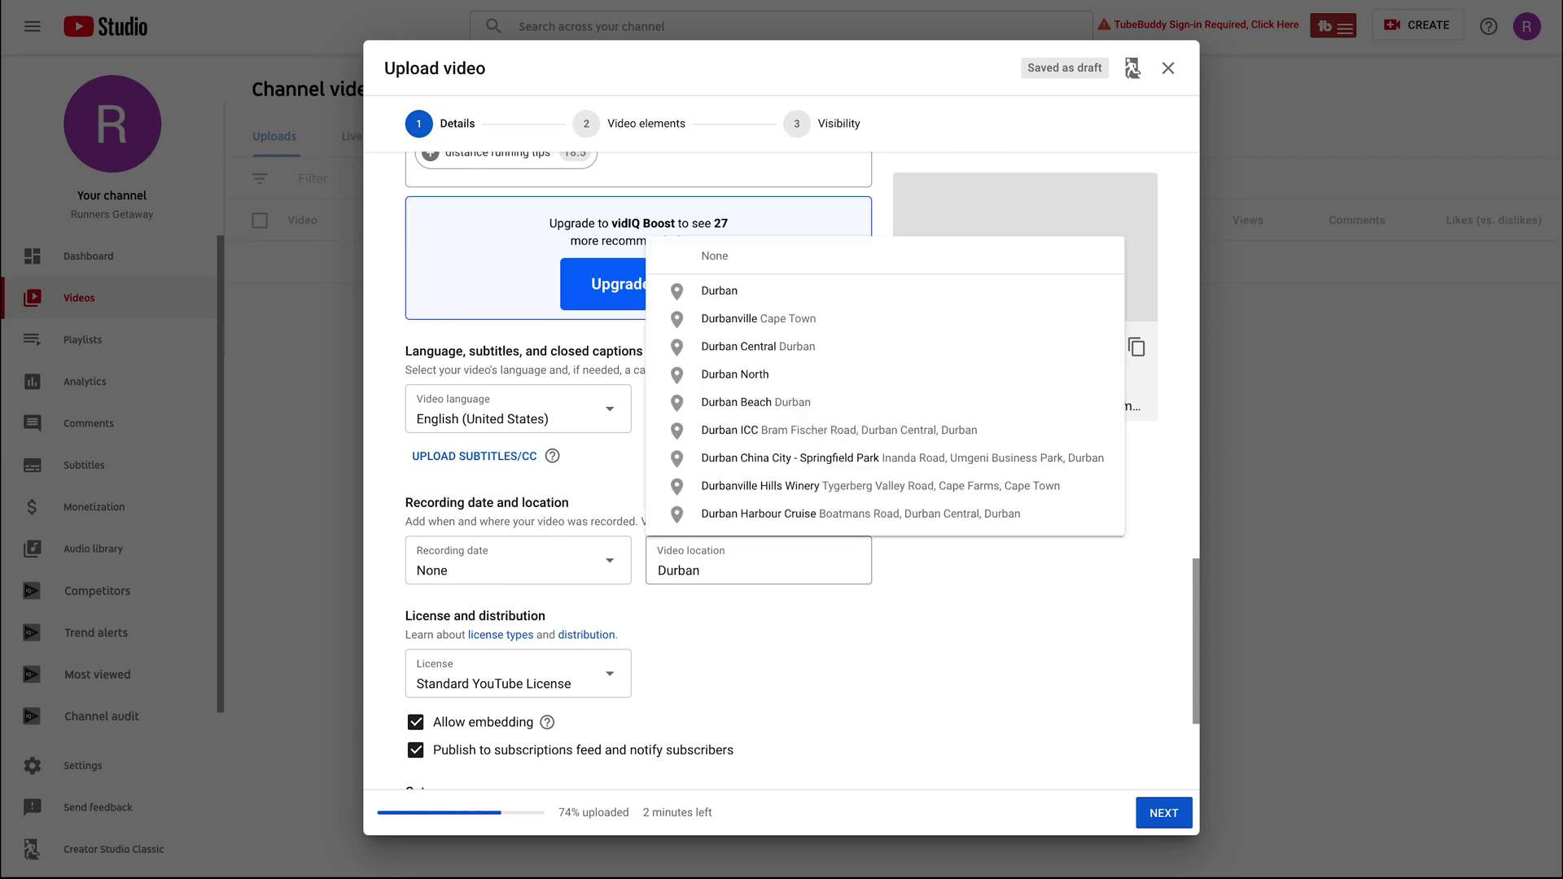
{"action": "left_click", "coordinate": [719, 291]}
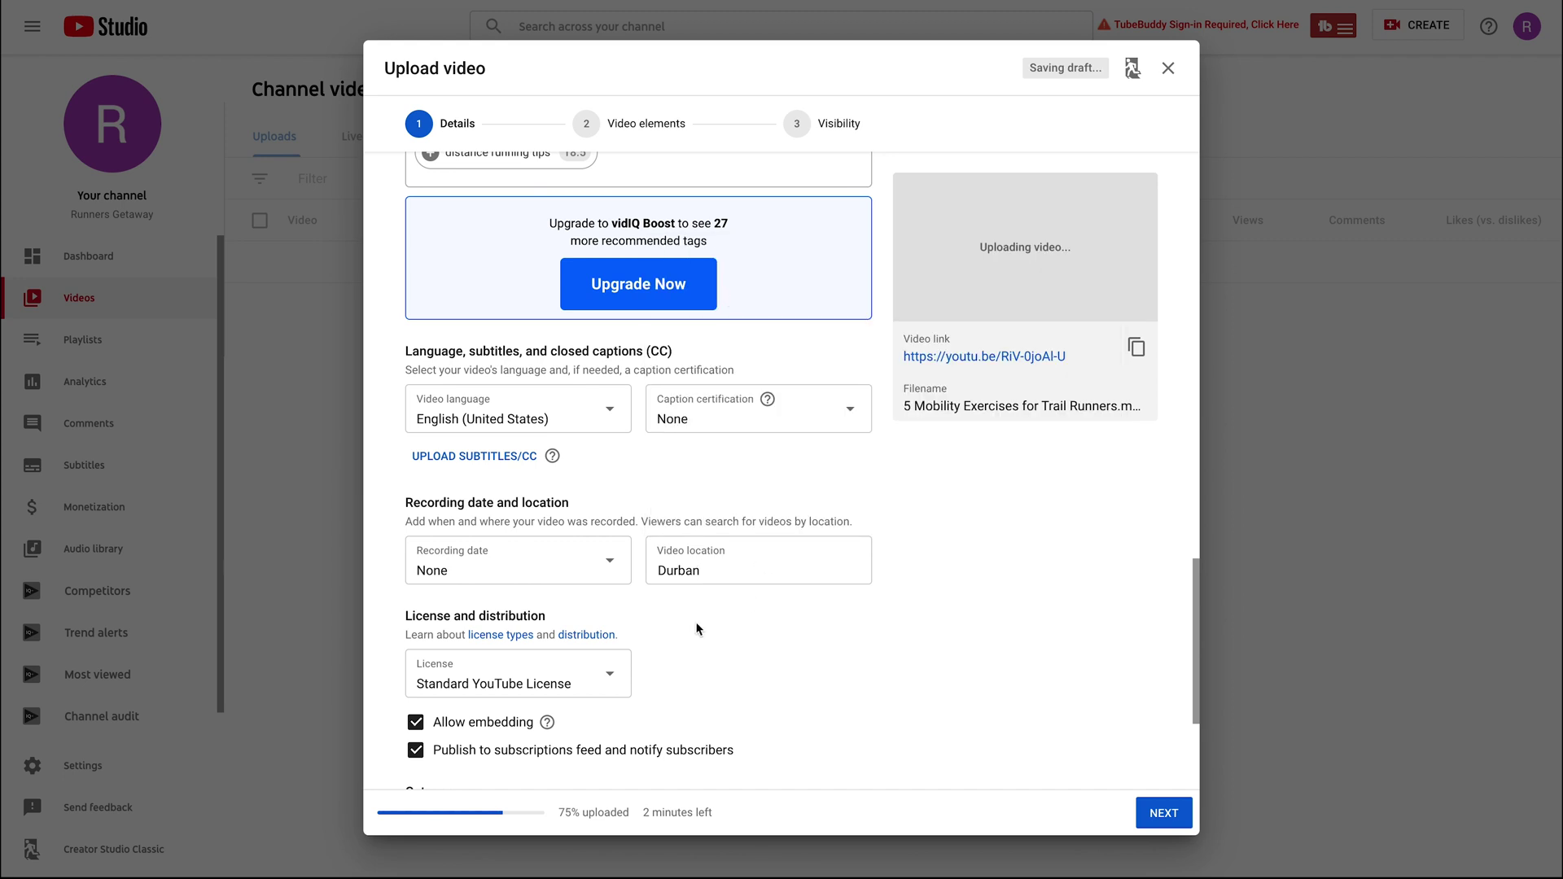
Set the recording date to Jan 9, 2020 and the category to Sports.
{"action": "left_click", "coordinate": [570, 563]}
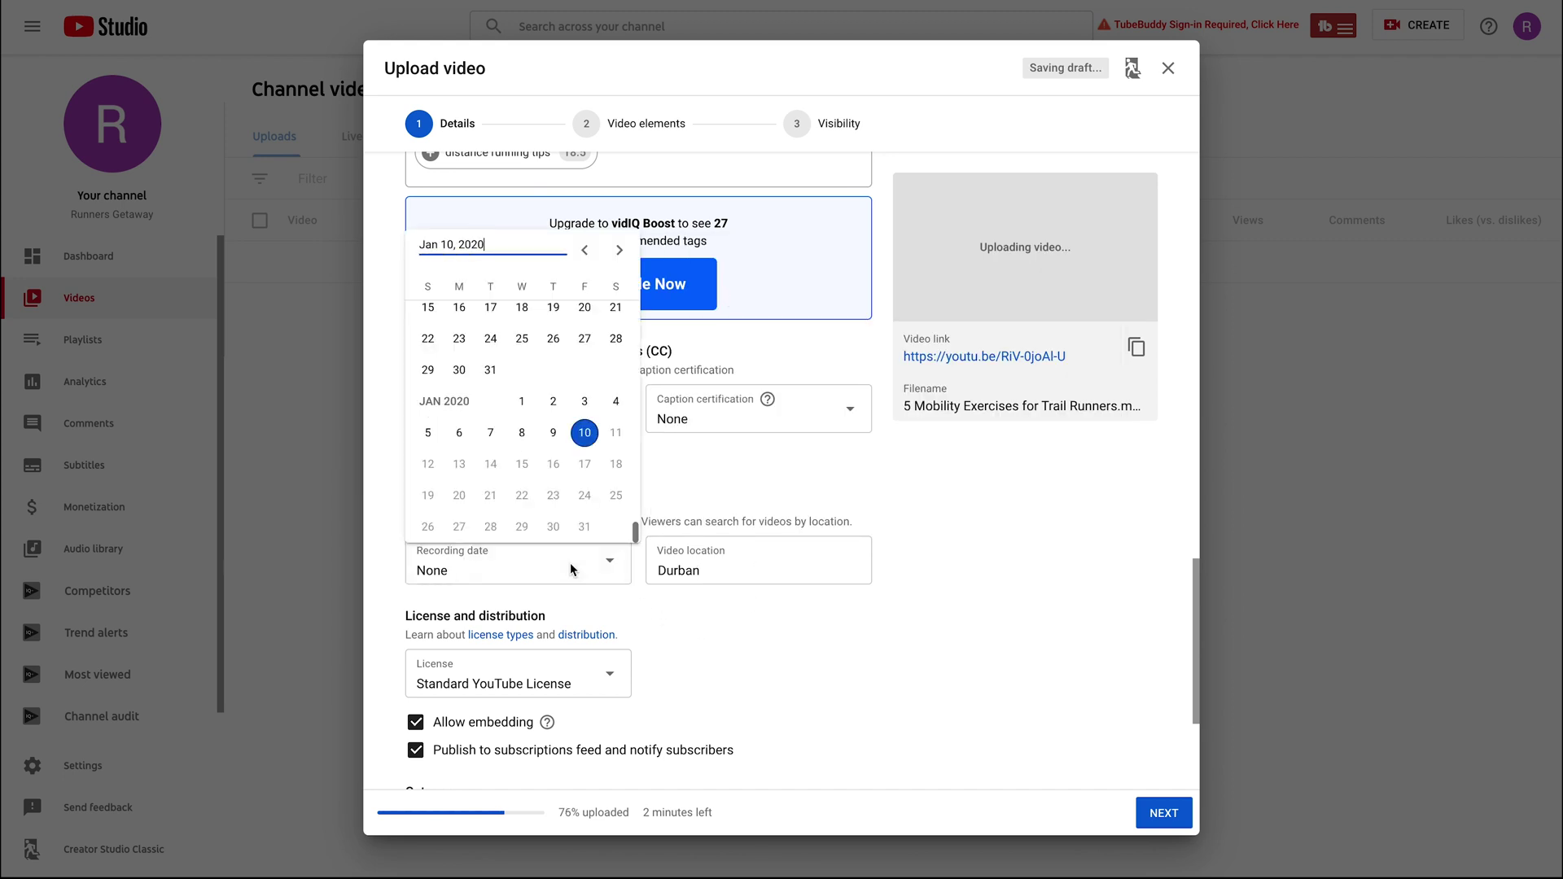
{"action": "left_click", "coordinate": [553, 433]}
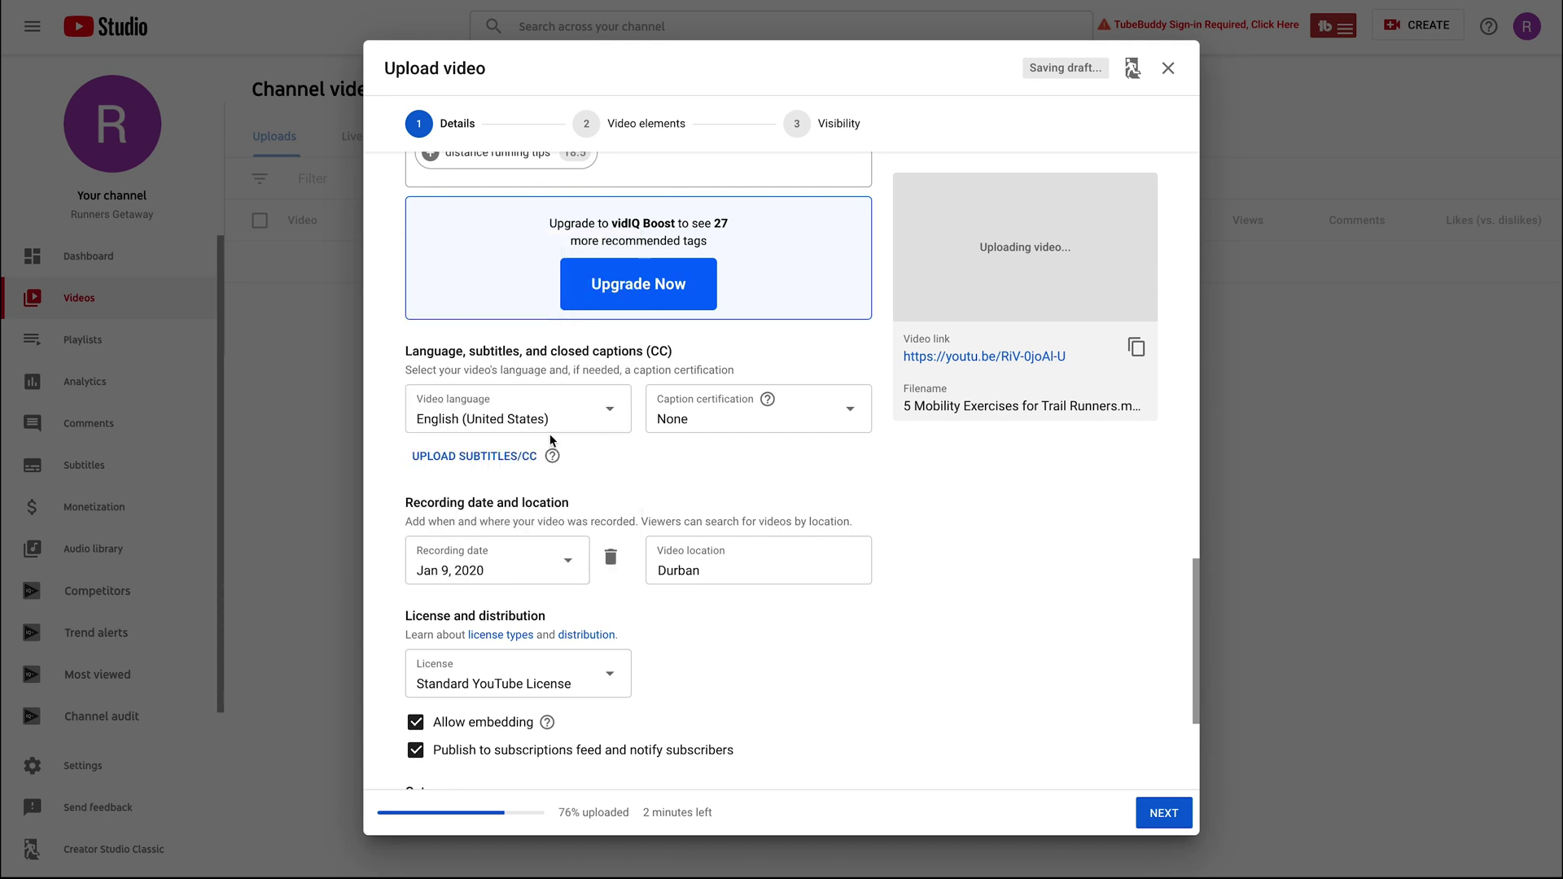
{"action": "scroll", "coordinate": [762, 665], "scroll_direction": "down", "scroll_amount": 2}
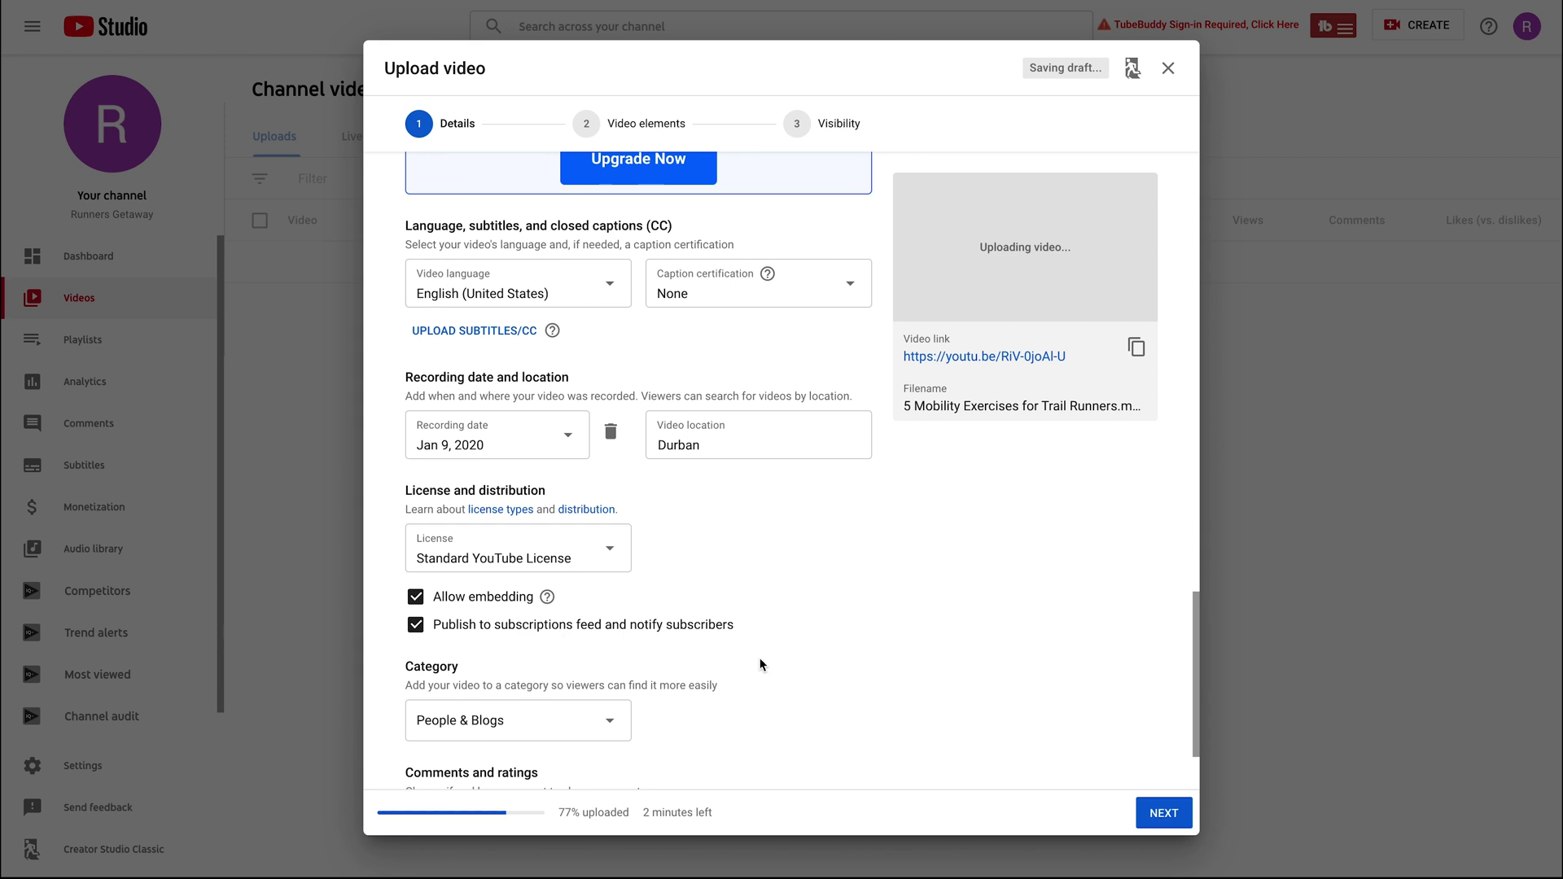
{"action": "scroll", "coordinate": [761, 664], "scroll_direction": "down", "scroll_amount": 2}
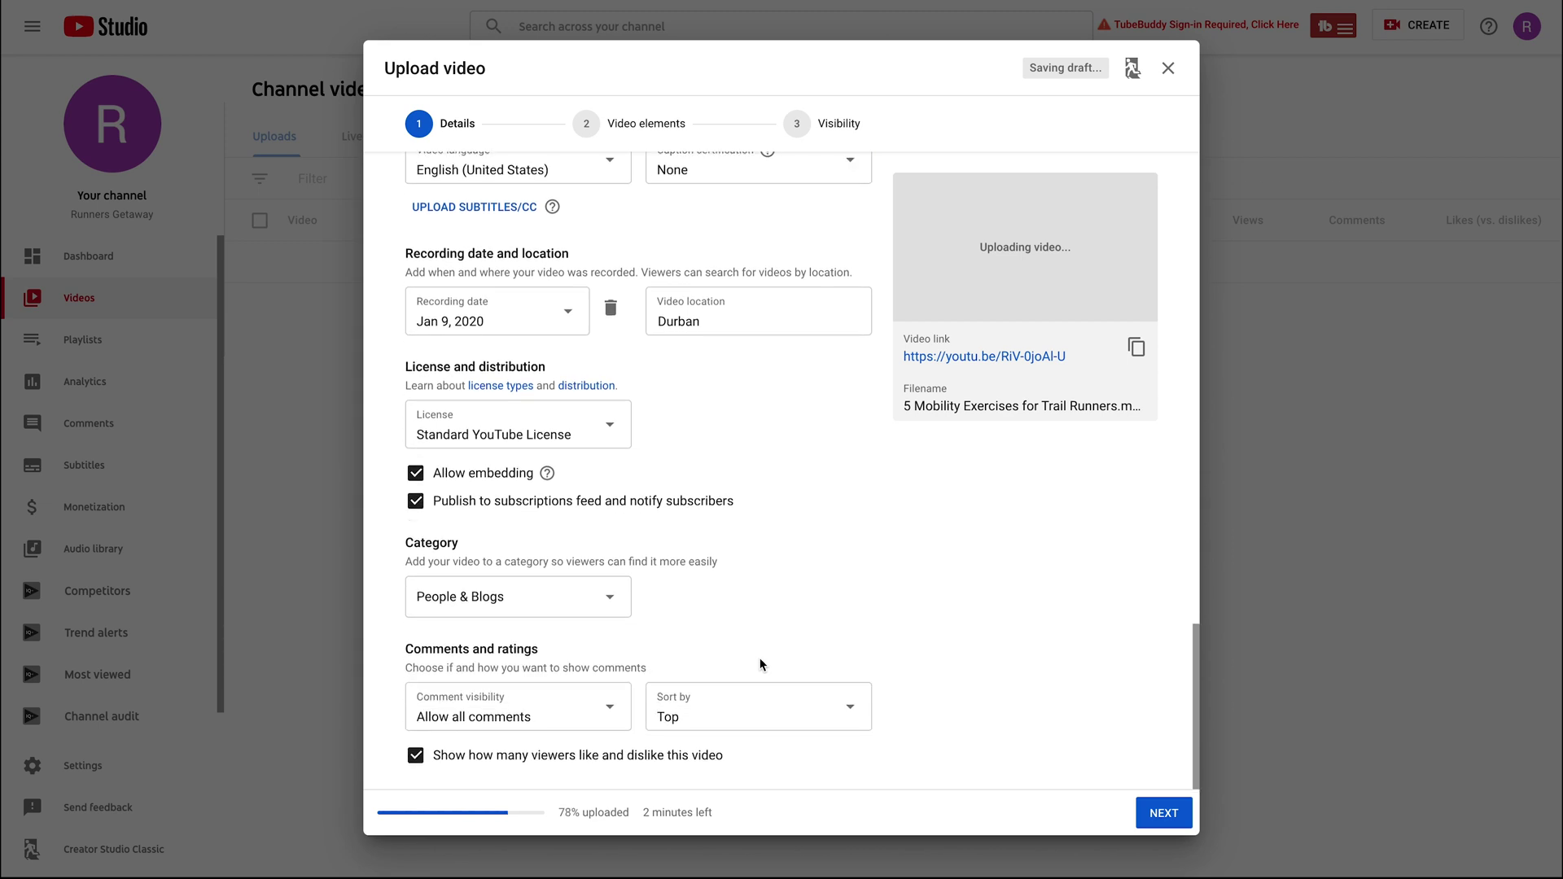
{"action": "left_click", "coordinate": [603, 600]}
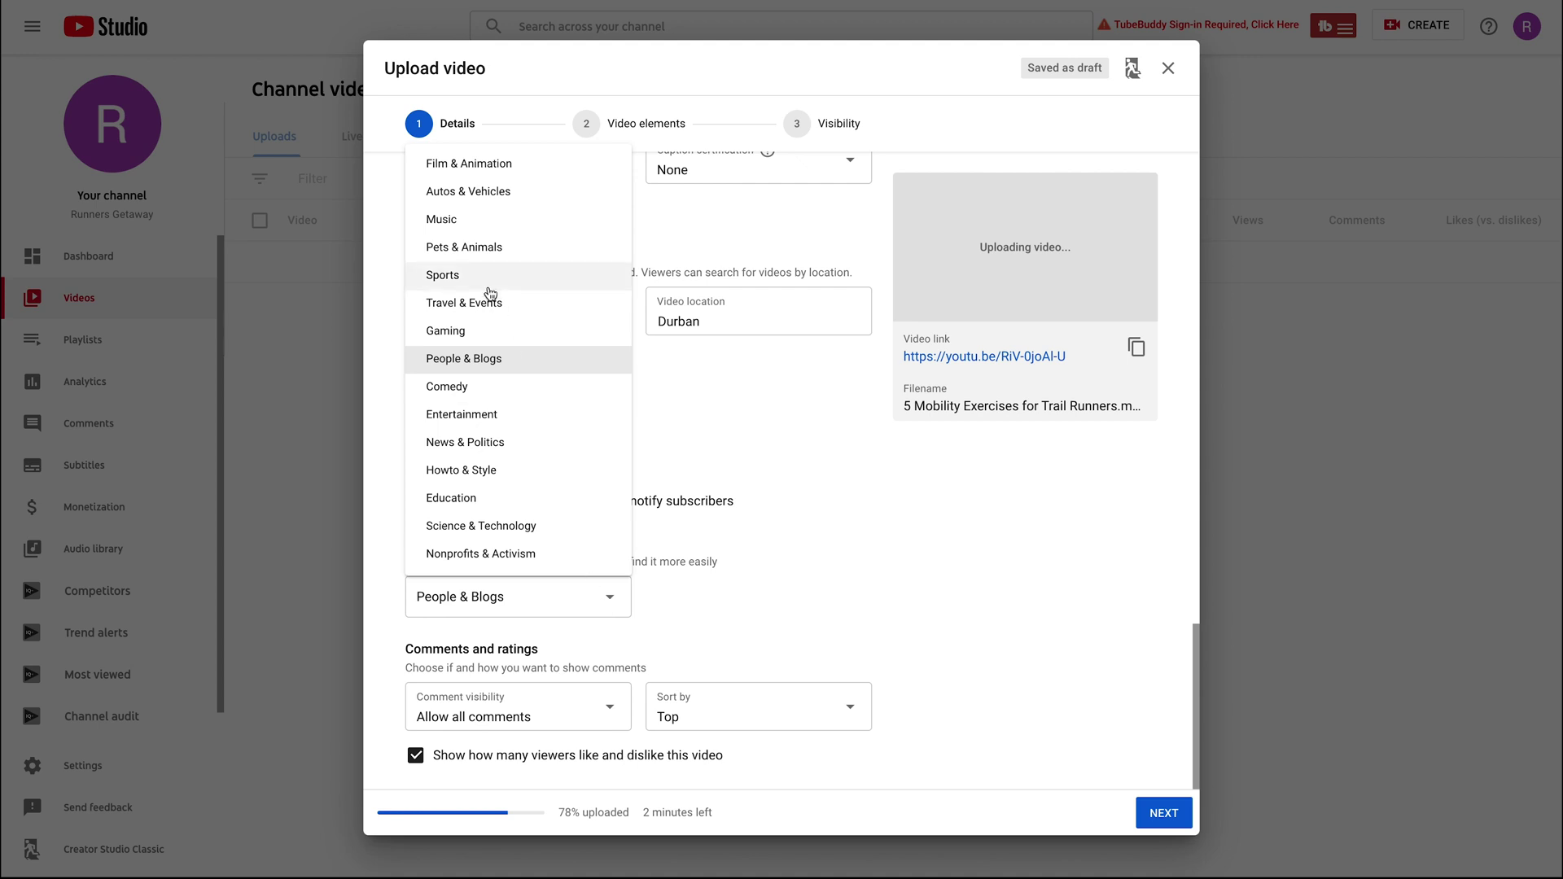
{"action": "left_click", "coordinate": [453, 275]}
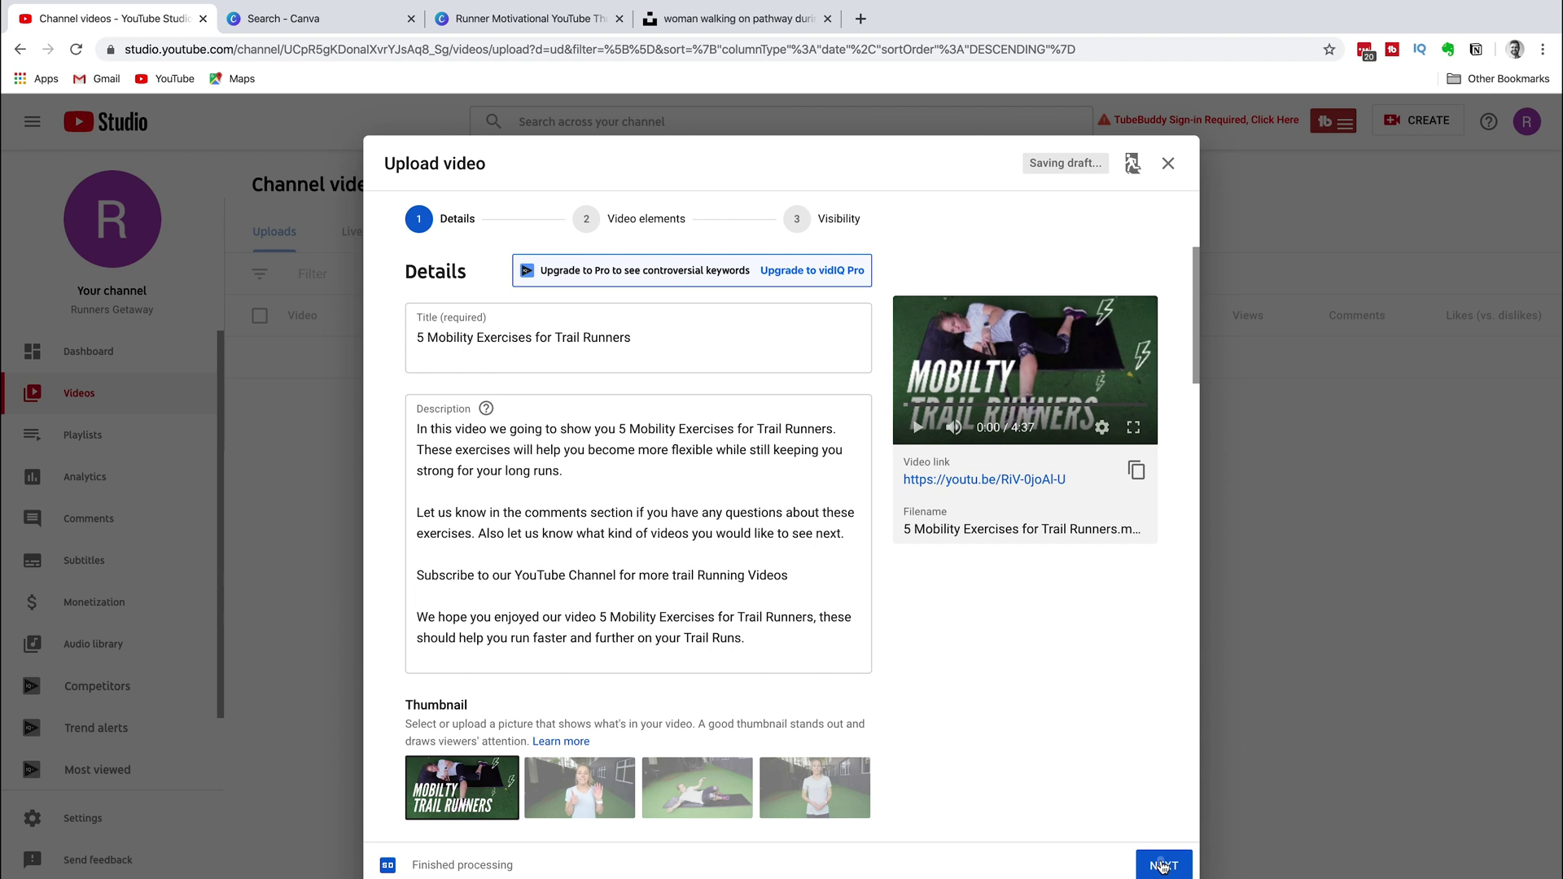
{"action": "left_click", "coordinate": [1163, 865]}
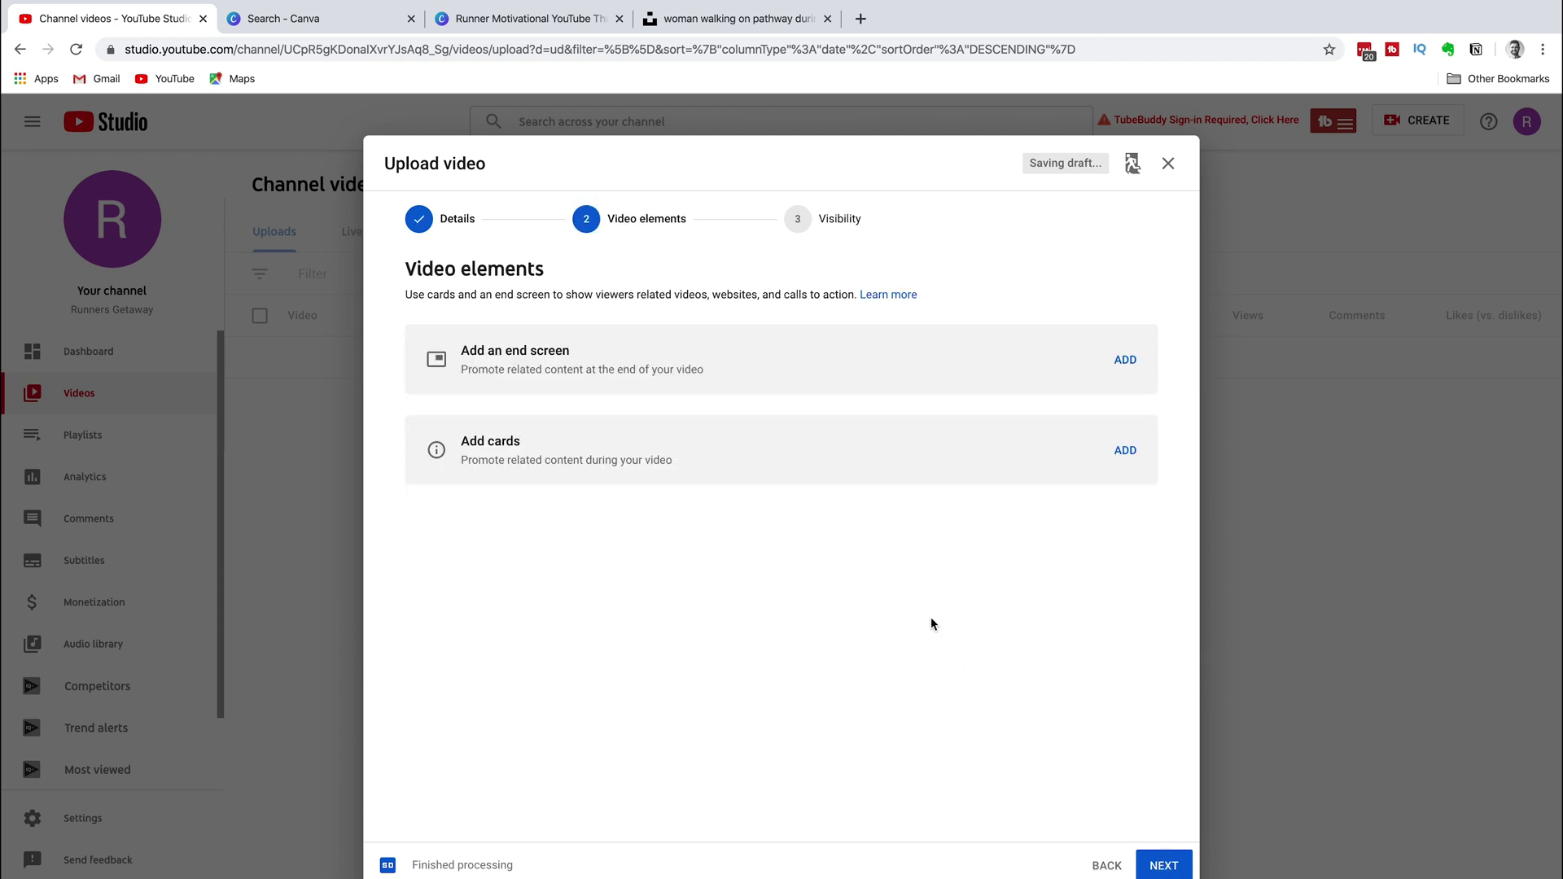
{"action": "left_click", "coordinate": [1124, 363]}
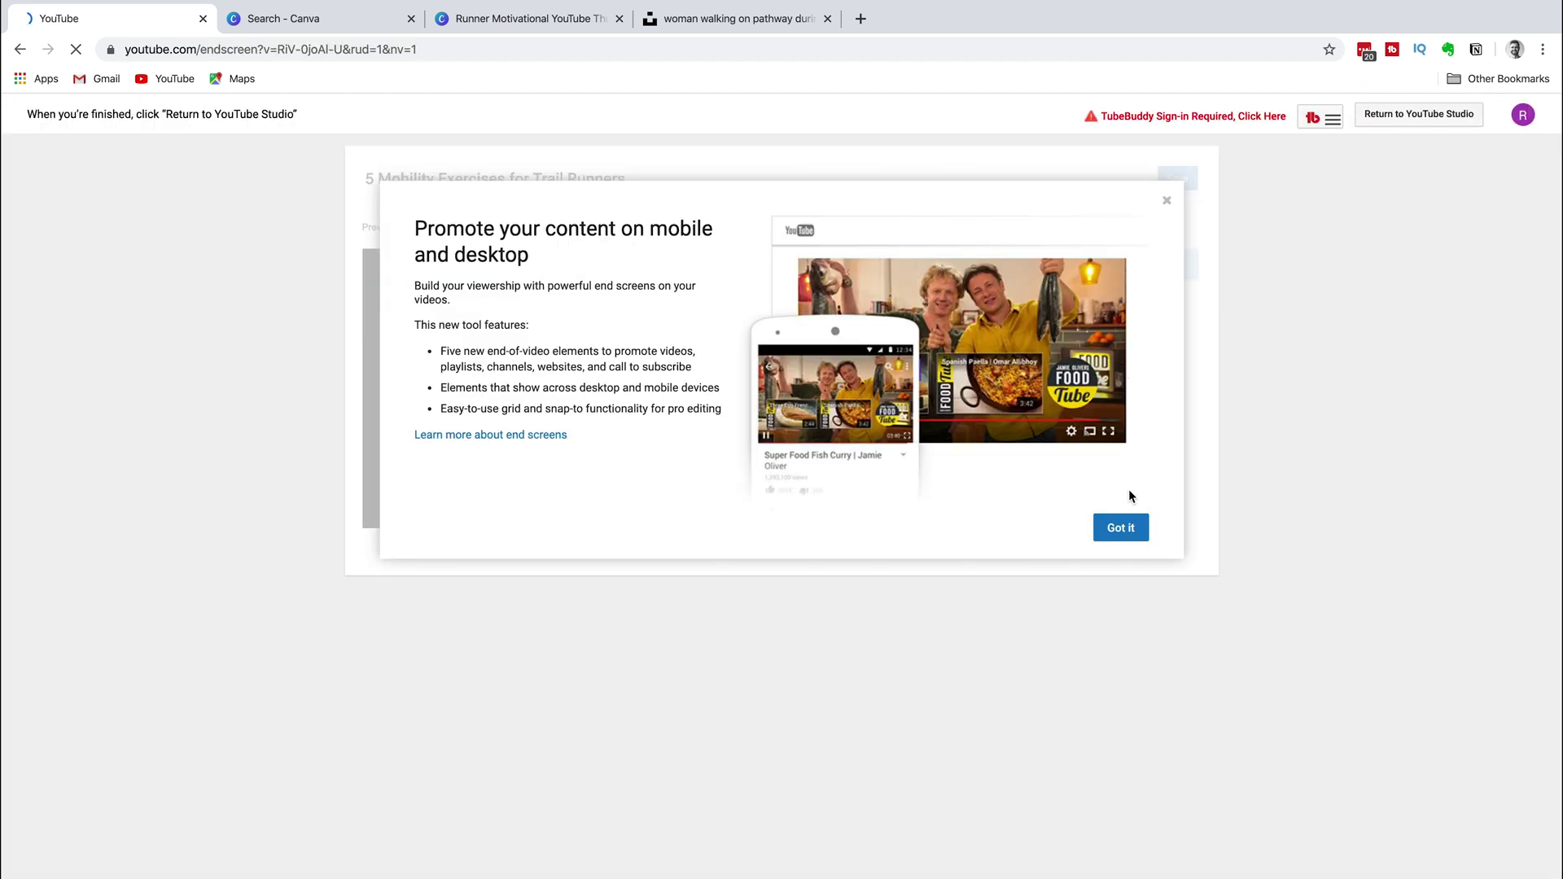
{"action": "left_click", "coordinate": [1121, 526]}
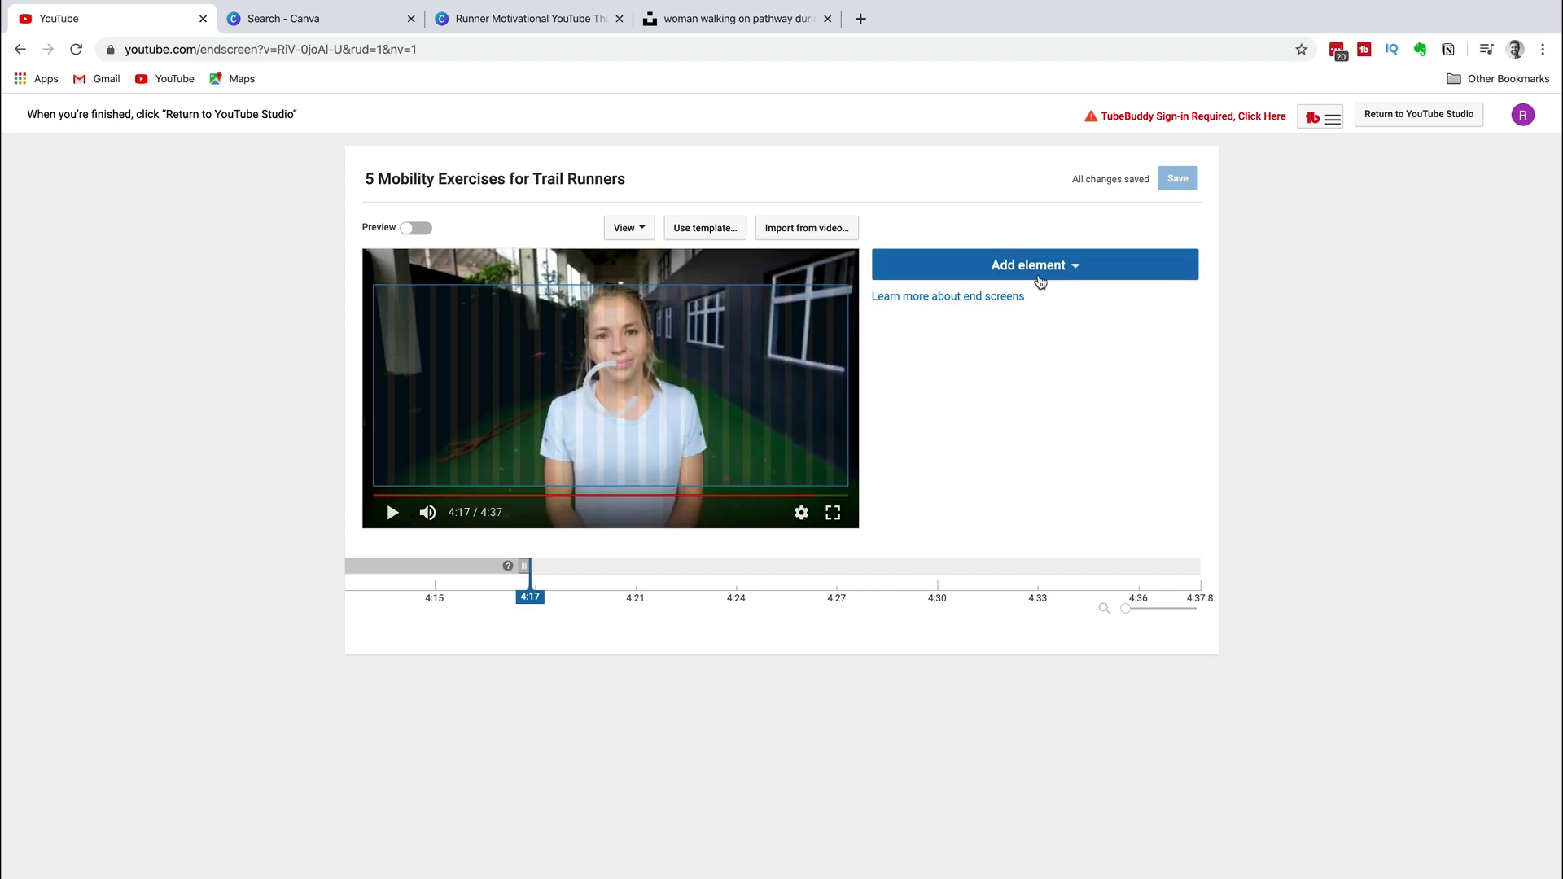
{"action": "left_click", "coordinate": [1038, 279]}
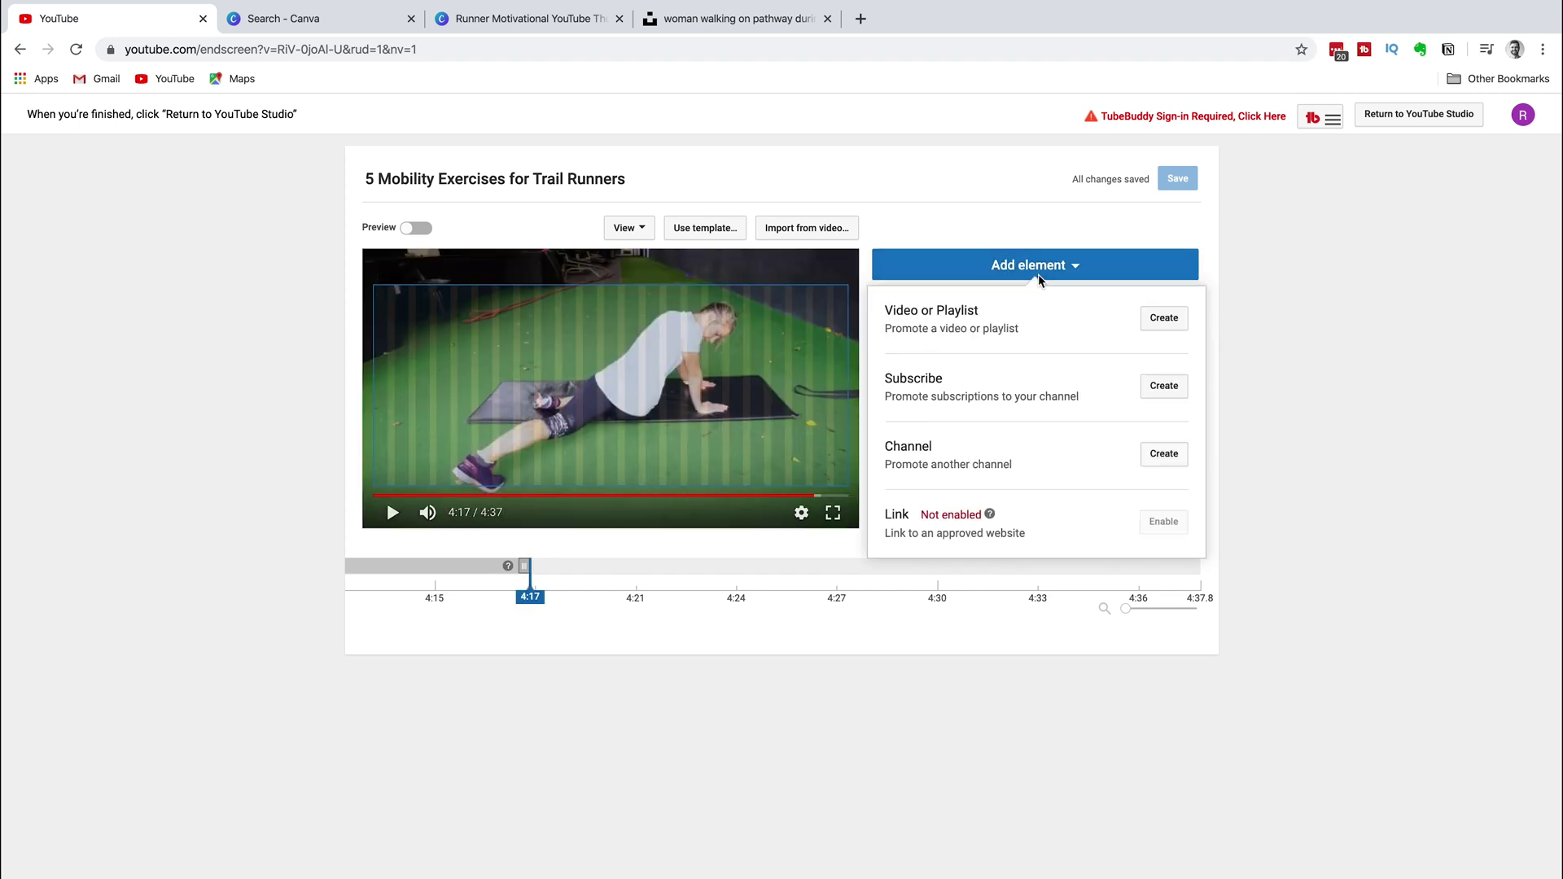
{"action": "left_click", "coordinate": [1162, 385]}
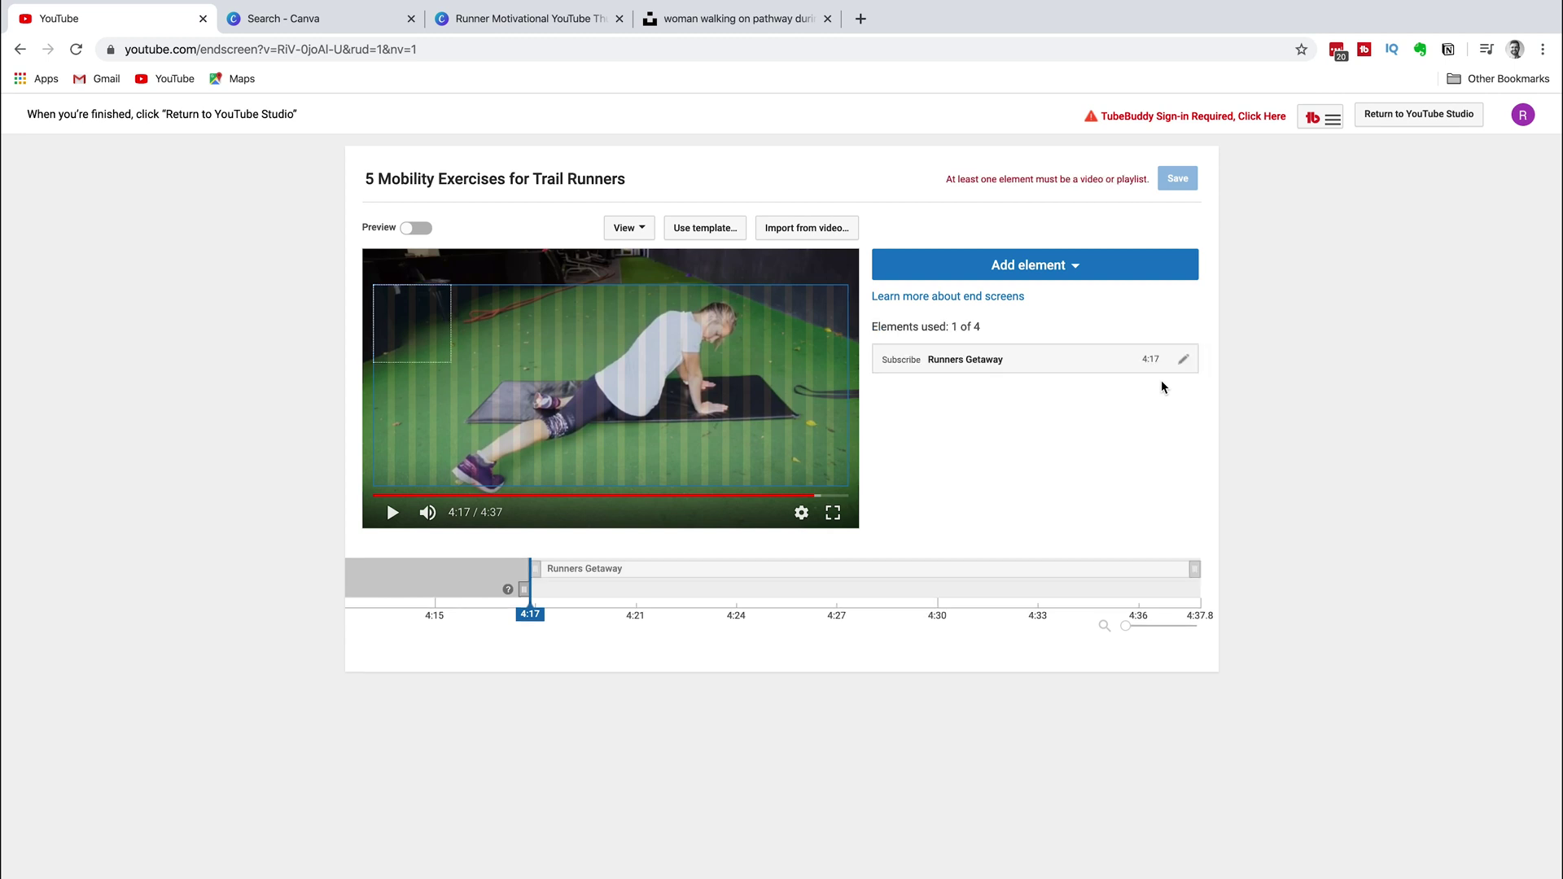
{"action": "left_click_drag", "start_coordinate": [418, 324], "coordinate": [440, 368]}
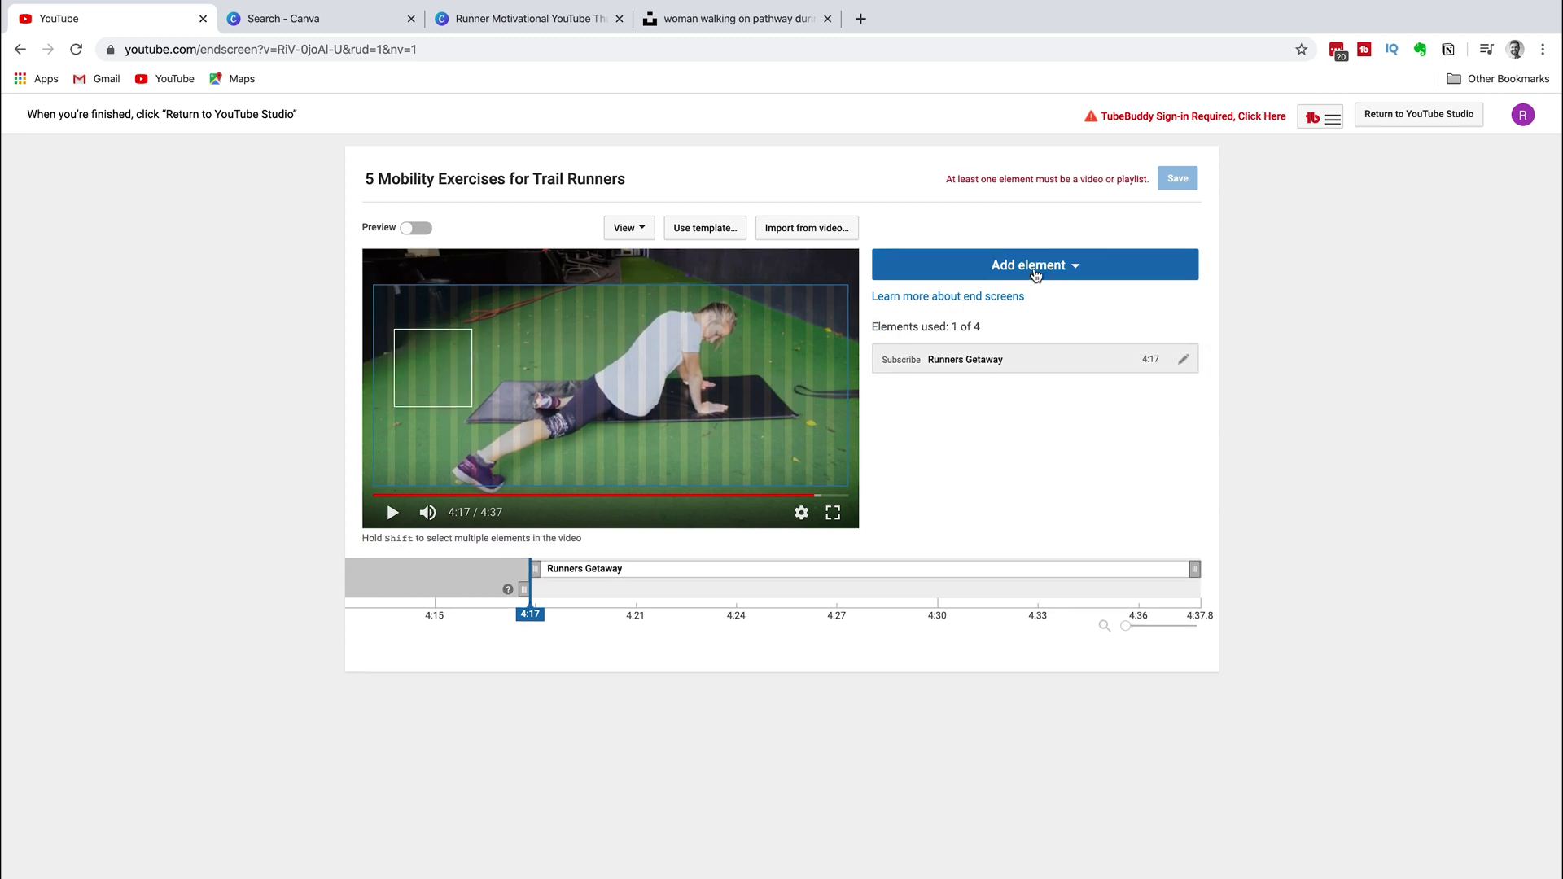
{"action": "left_click", "coordinate": [1056, 274]}
{"action": "left_click", "coordinate": [1164, 318]}
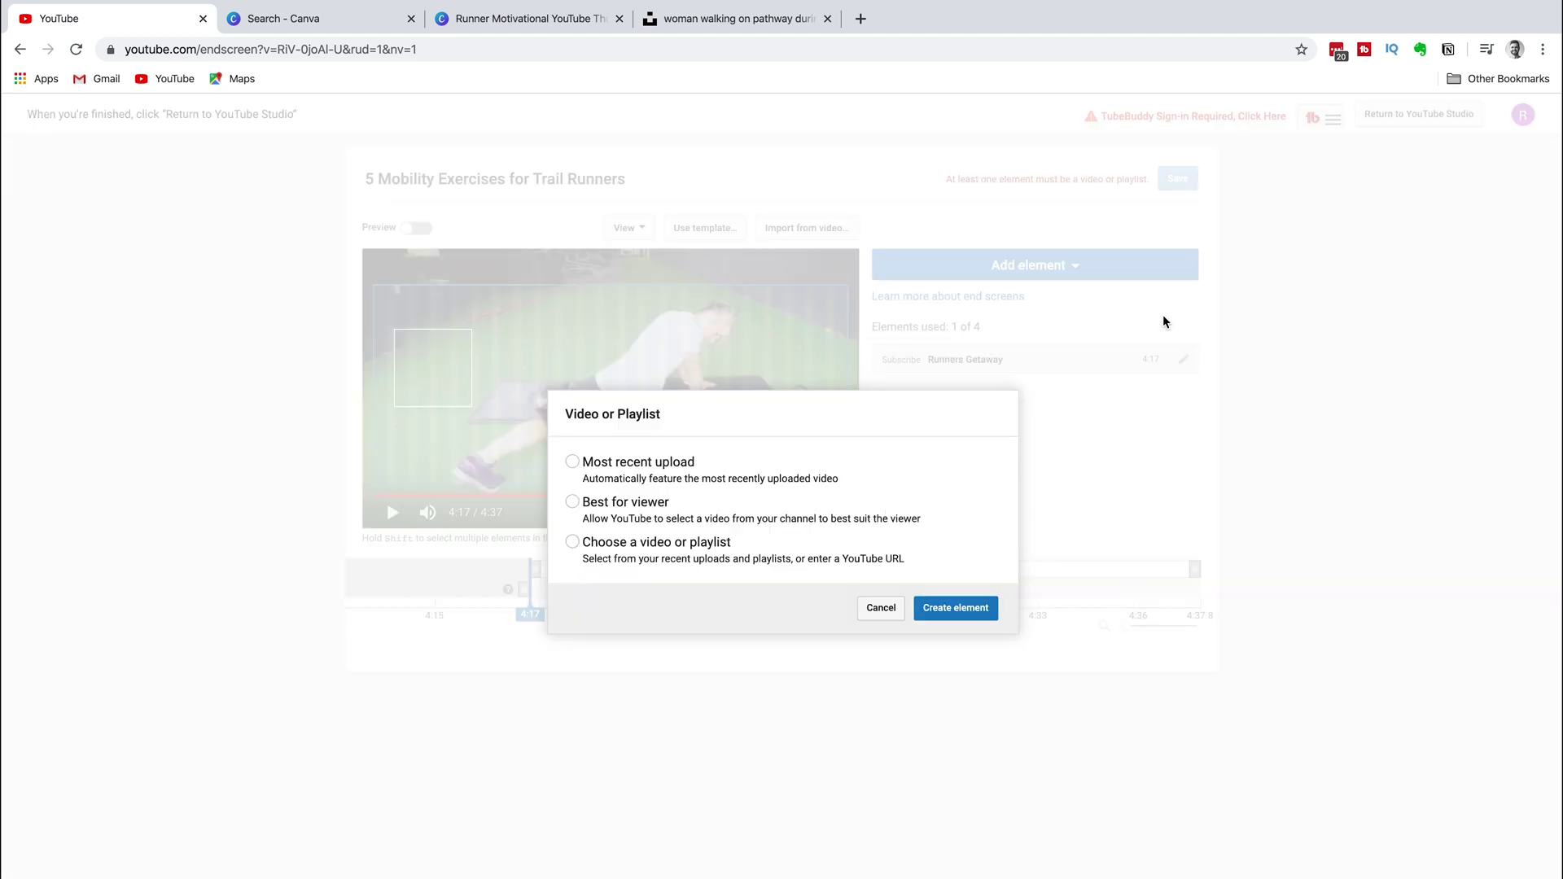
{"action": "left_click", "coordinate": [571, 461]}
{"action": "left_click", "coordinate": [948, 608]}
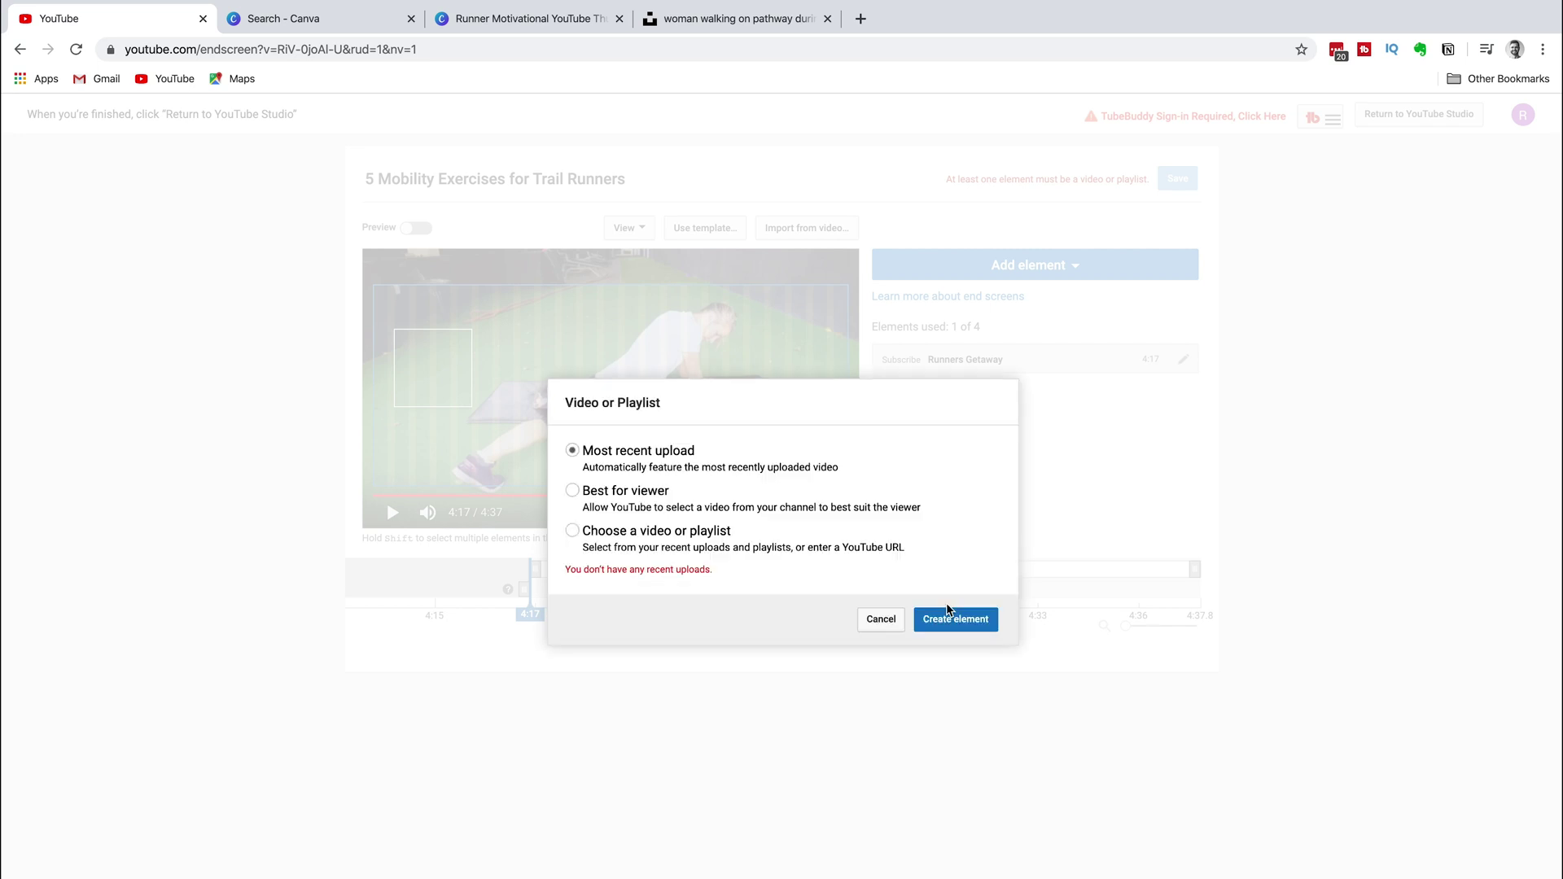
{"action": "left_click", "coordinate": [572, 490]}
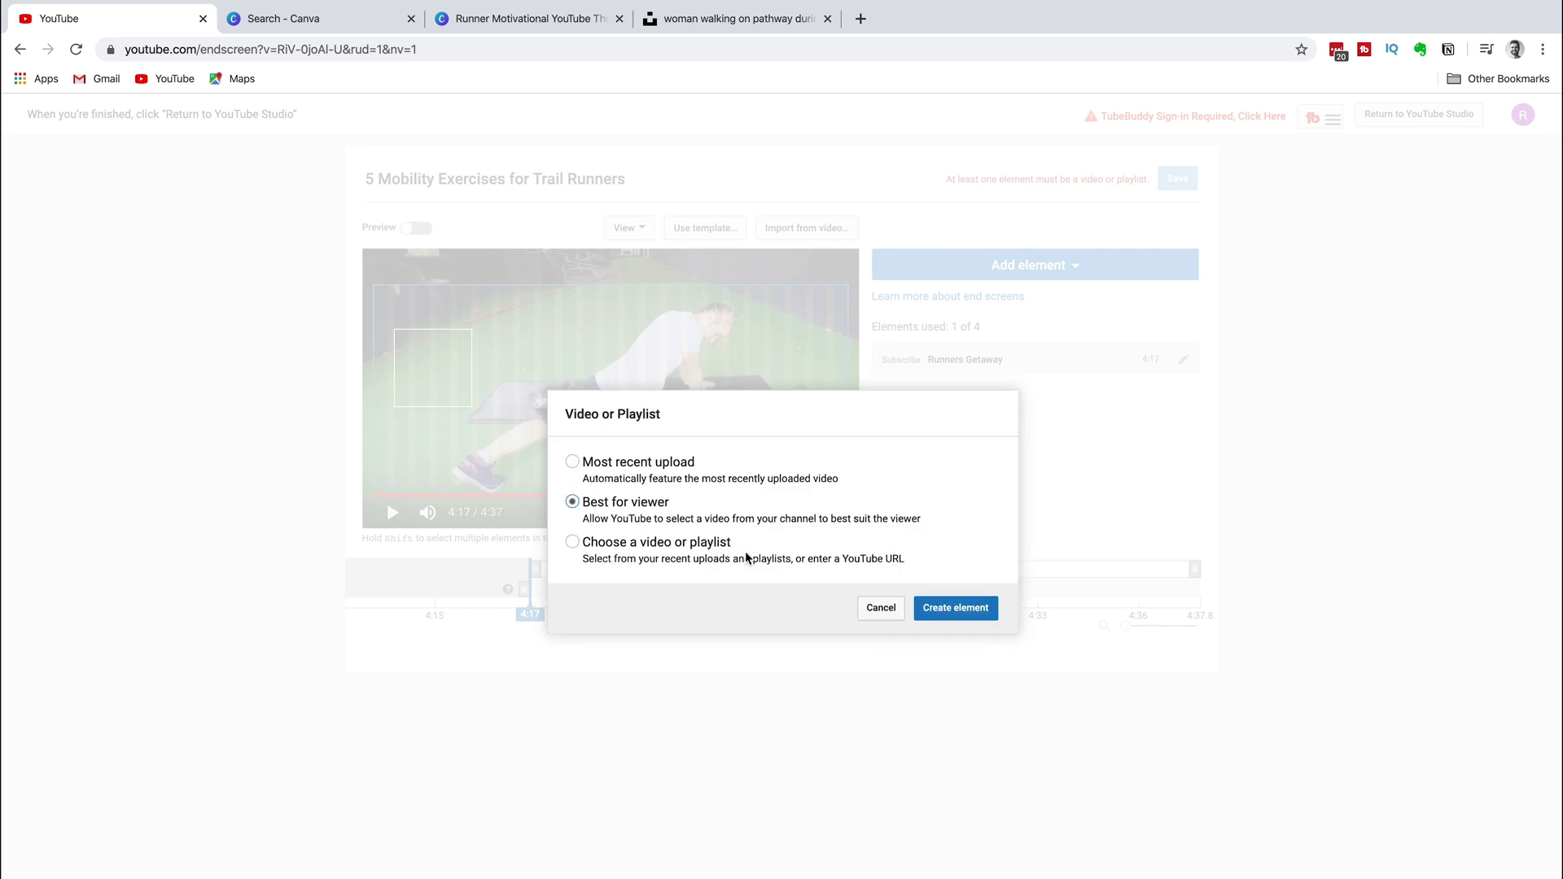
{"action": "left_click", "coordinate": [948, 609]}
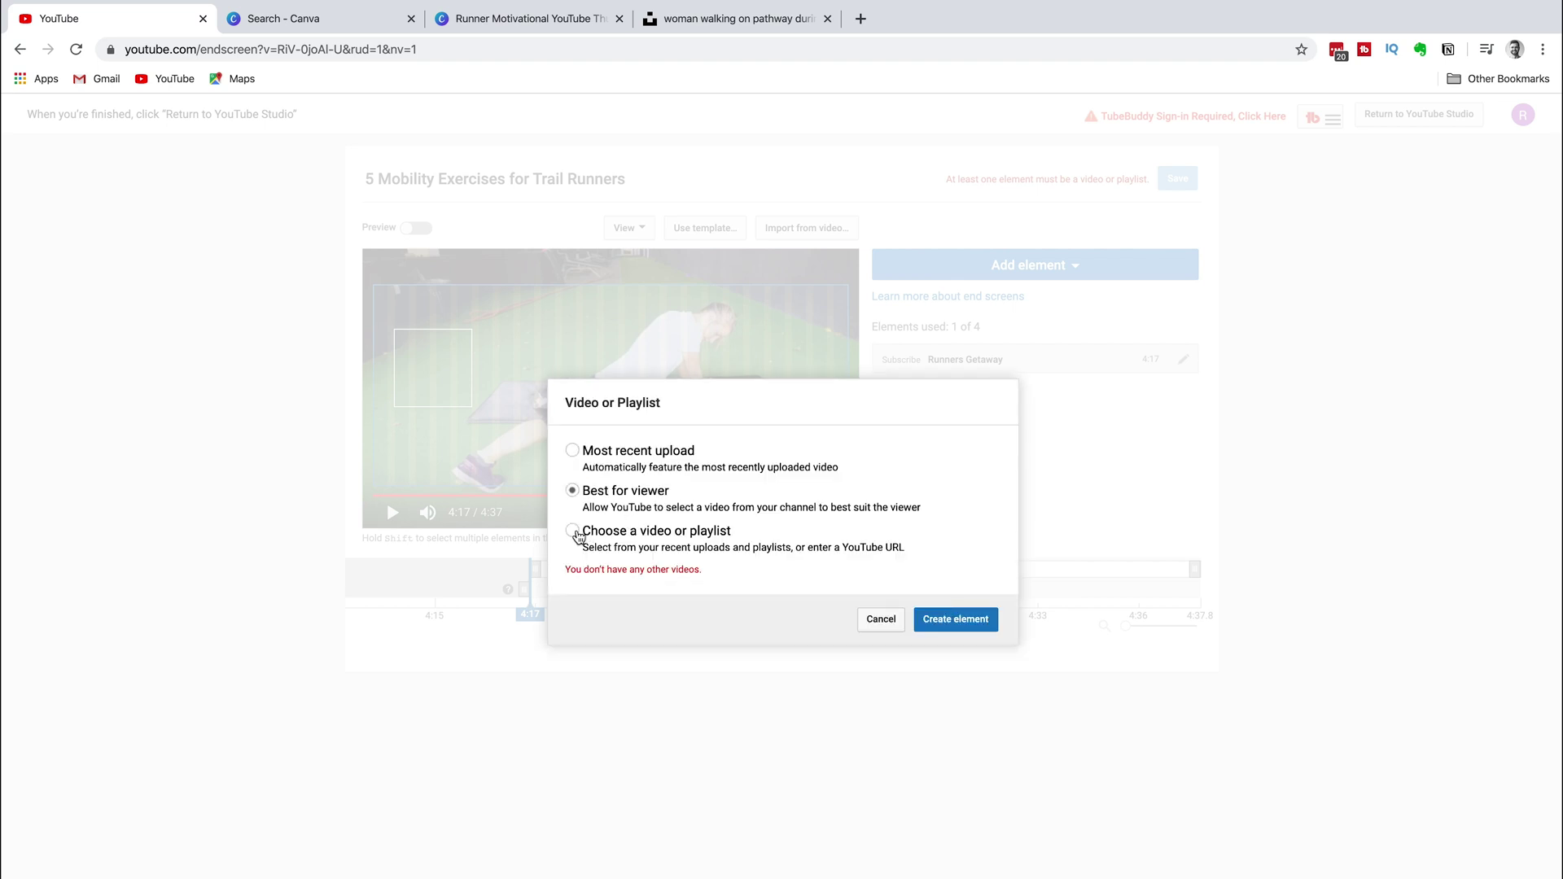
{"action": "left_click", "coordinate": [880, 620]}
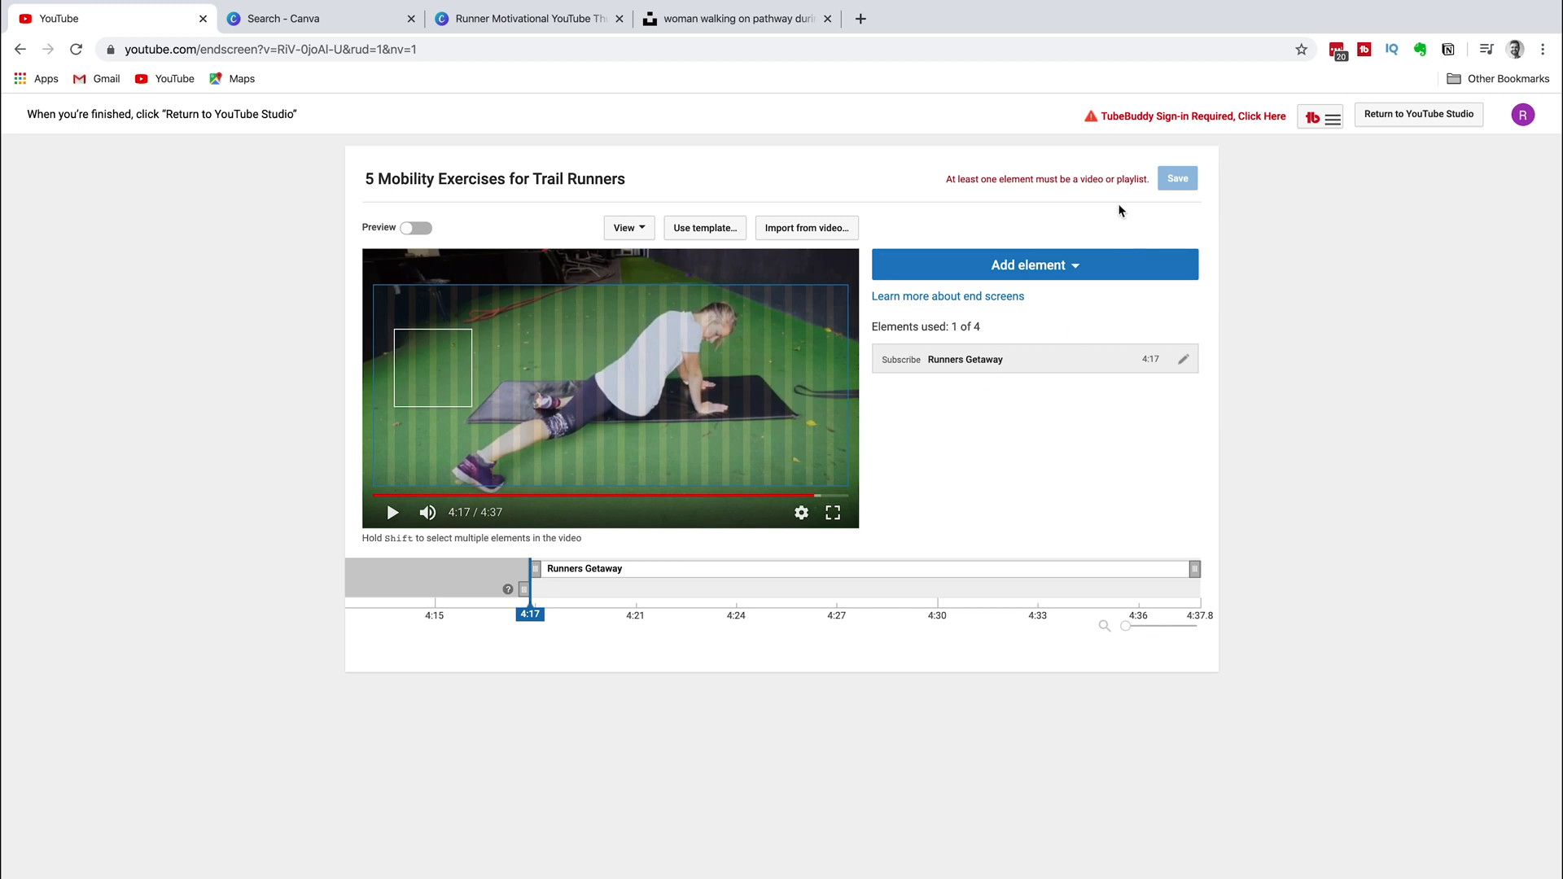
{"action": "left_click", "coordinate": [1073, 271]}
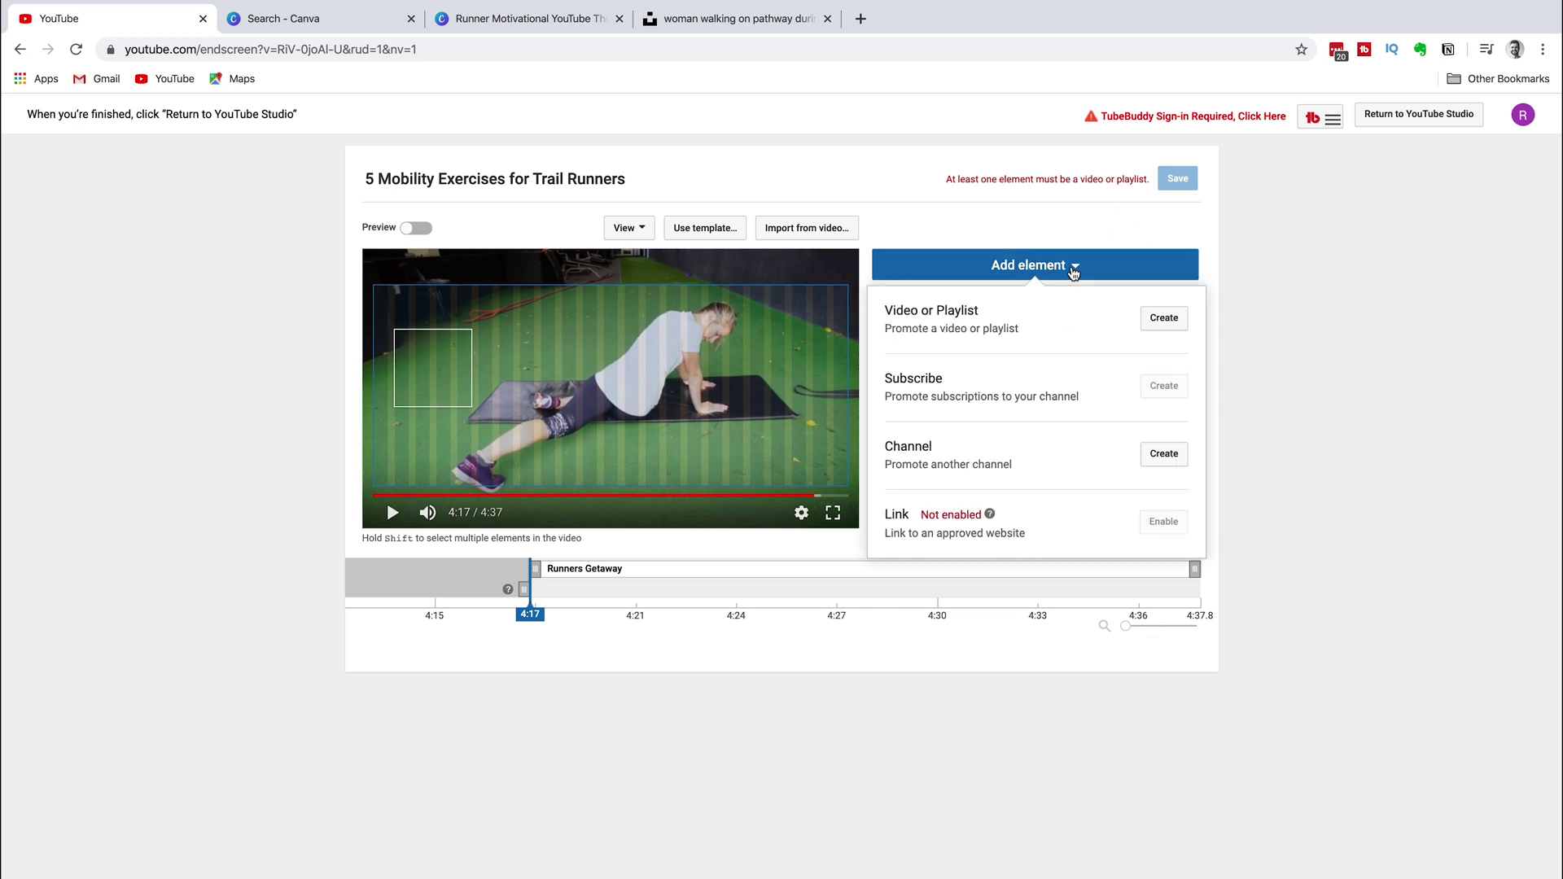
{"action": "left_click", "coordinate": [1163, 319]}
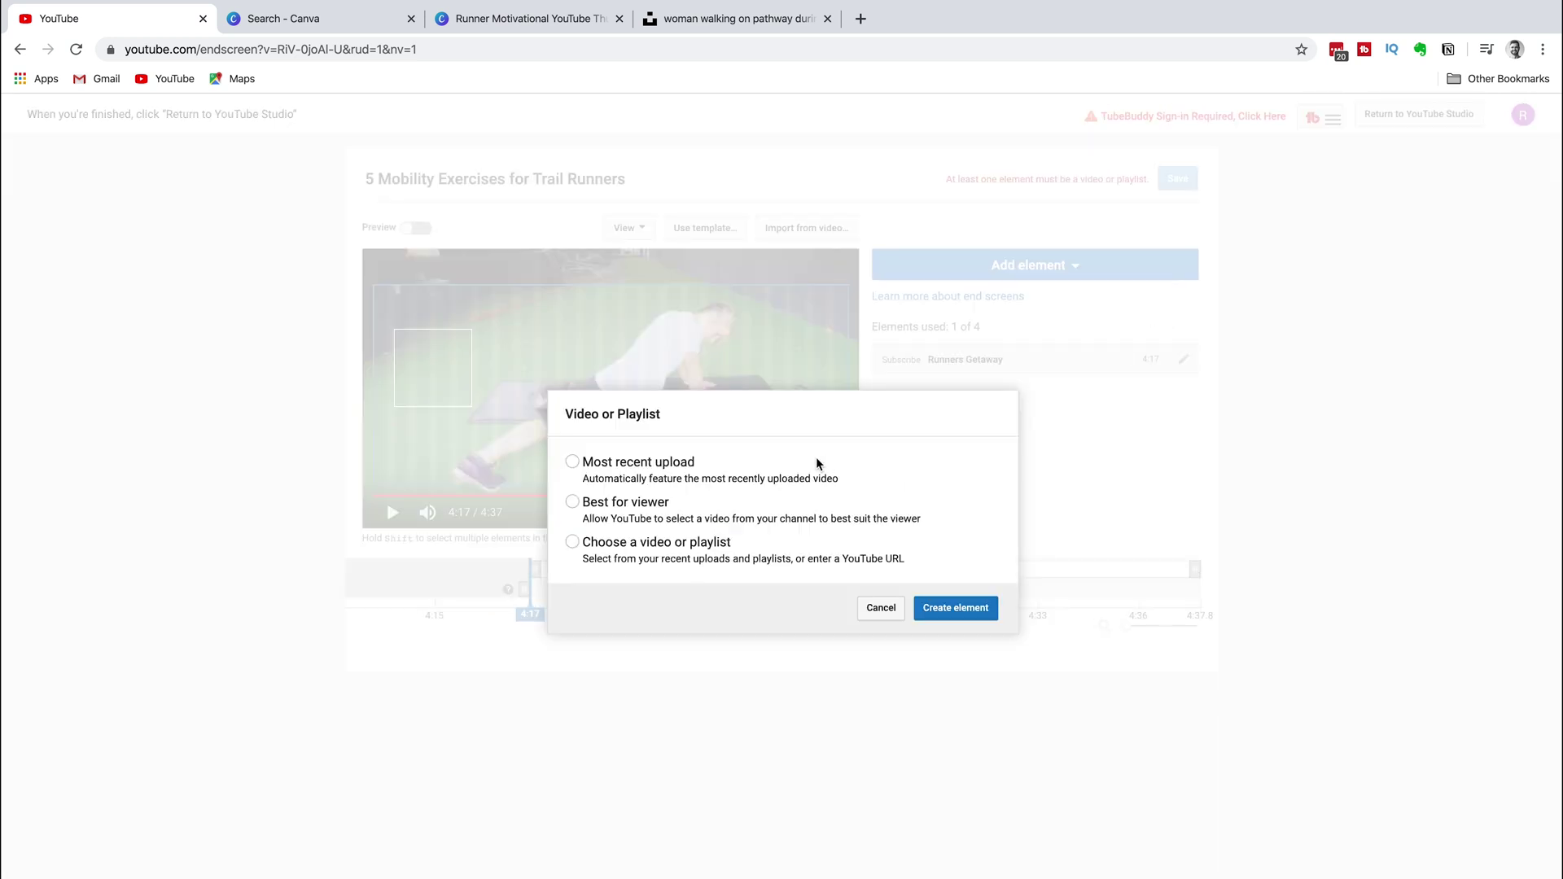
{"action": "left_click", "coordinate": [574, 544]}
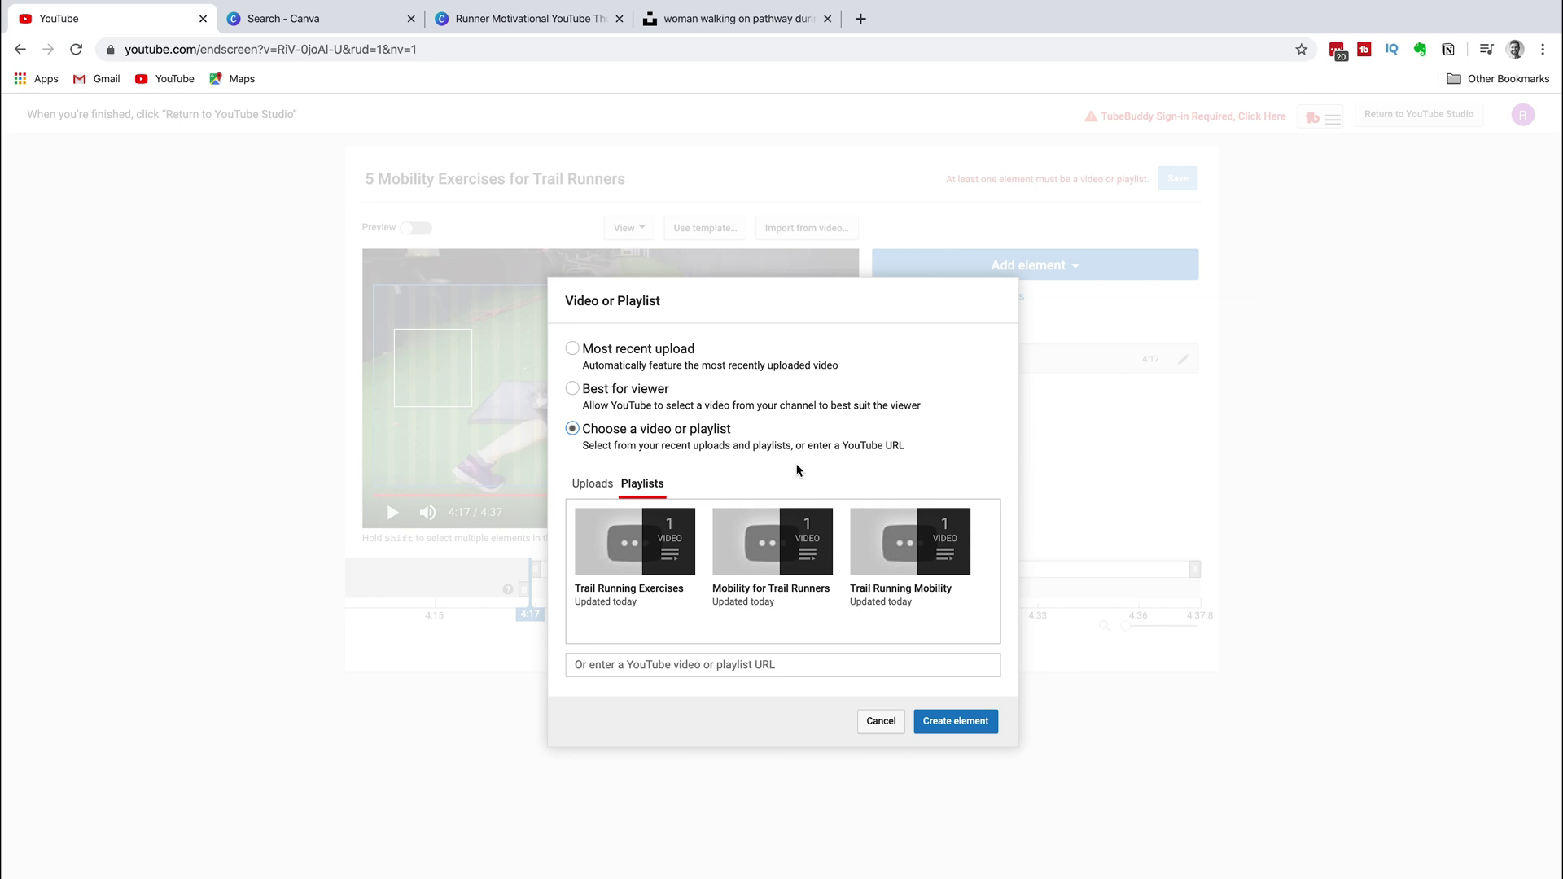
{"action": "left_click", "coordinate": [617, 551]}
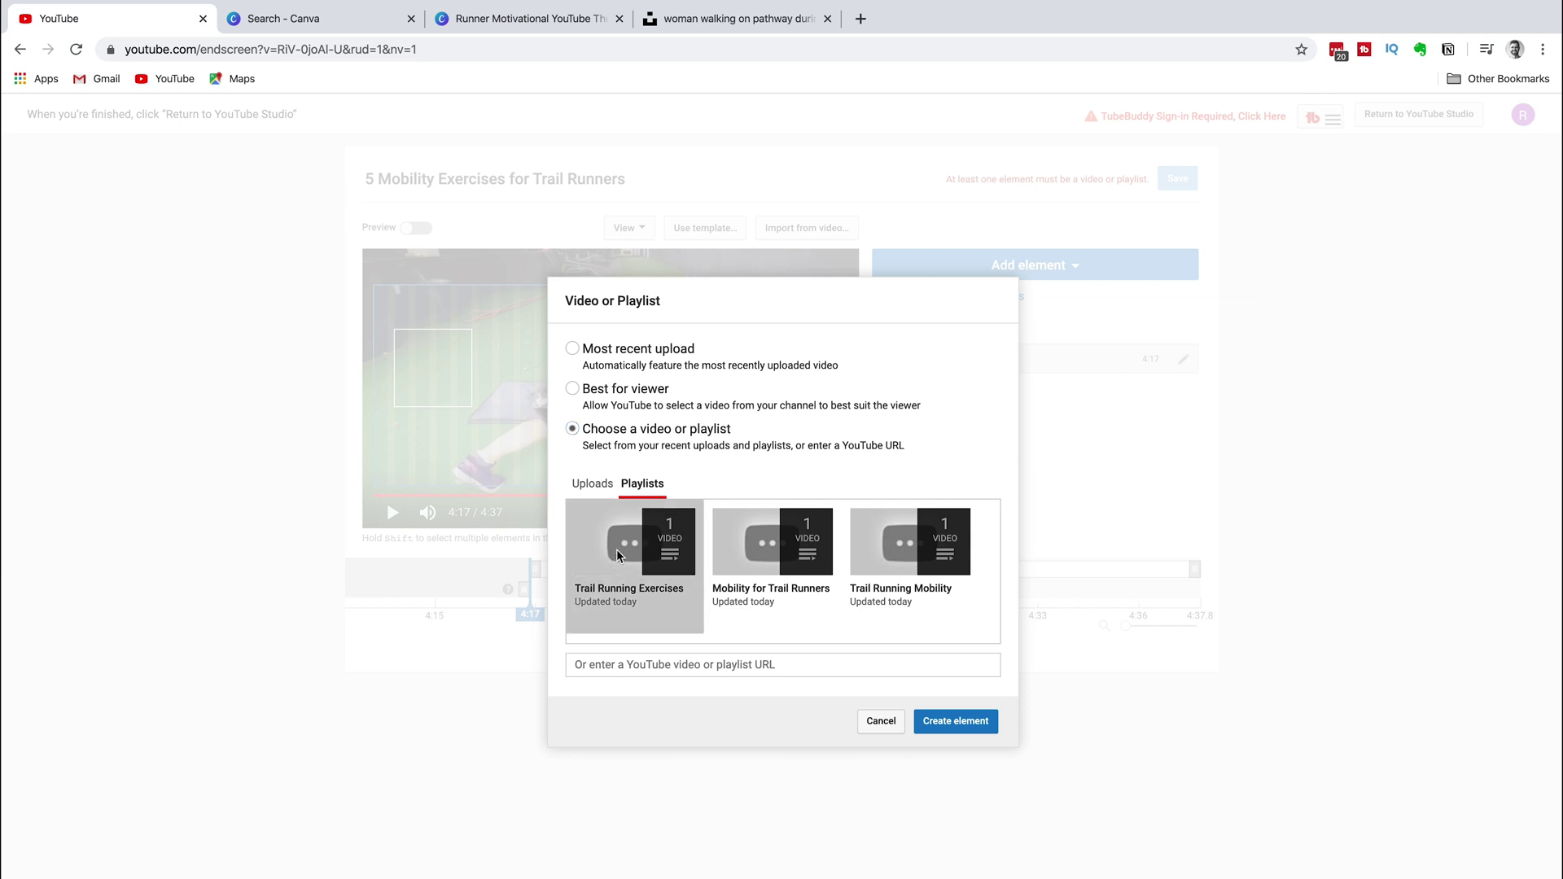
{"action": "left_click", "coordinate": [968, 721]}
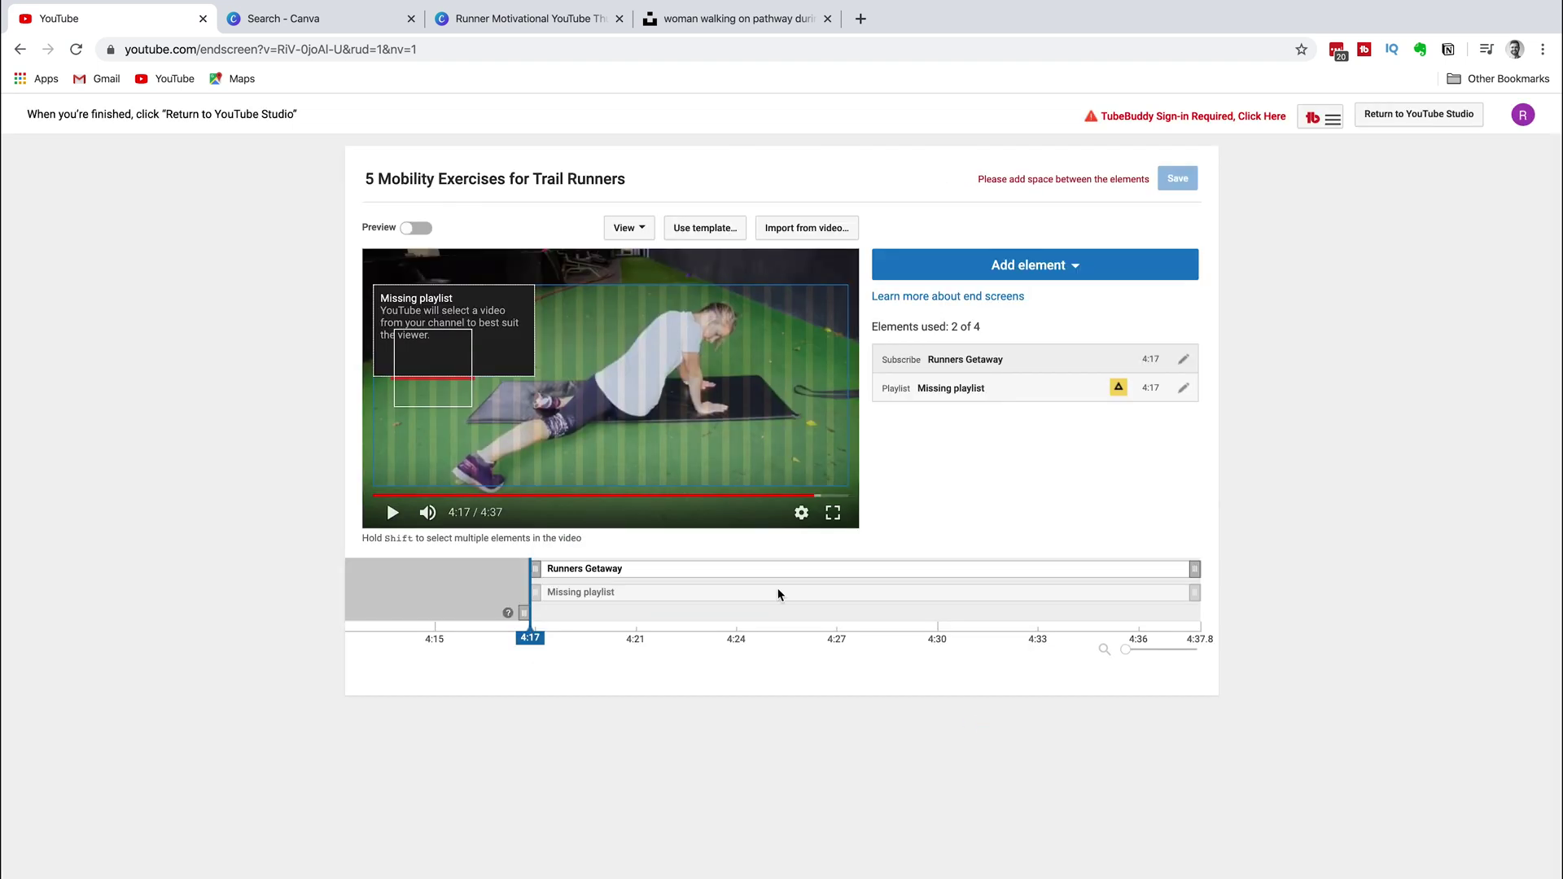
{"action": "left_click_drag", "start_coordinate": [491, 307], "coordinate": [816, 308]}
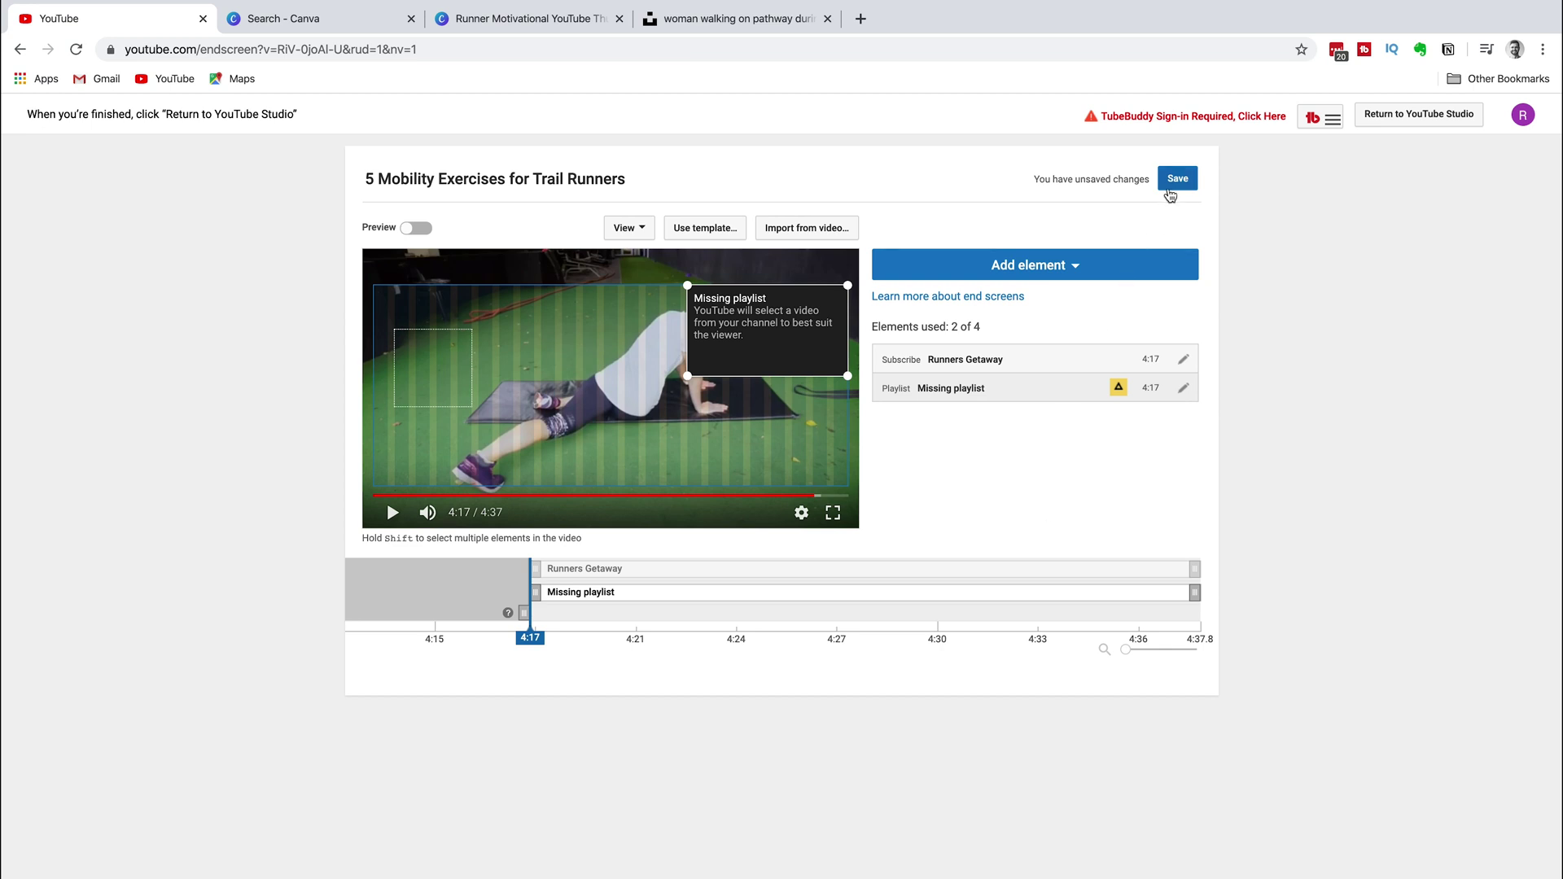
{"action": "left_click", "coordinate": [1178, 178]}
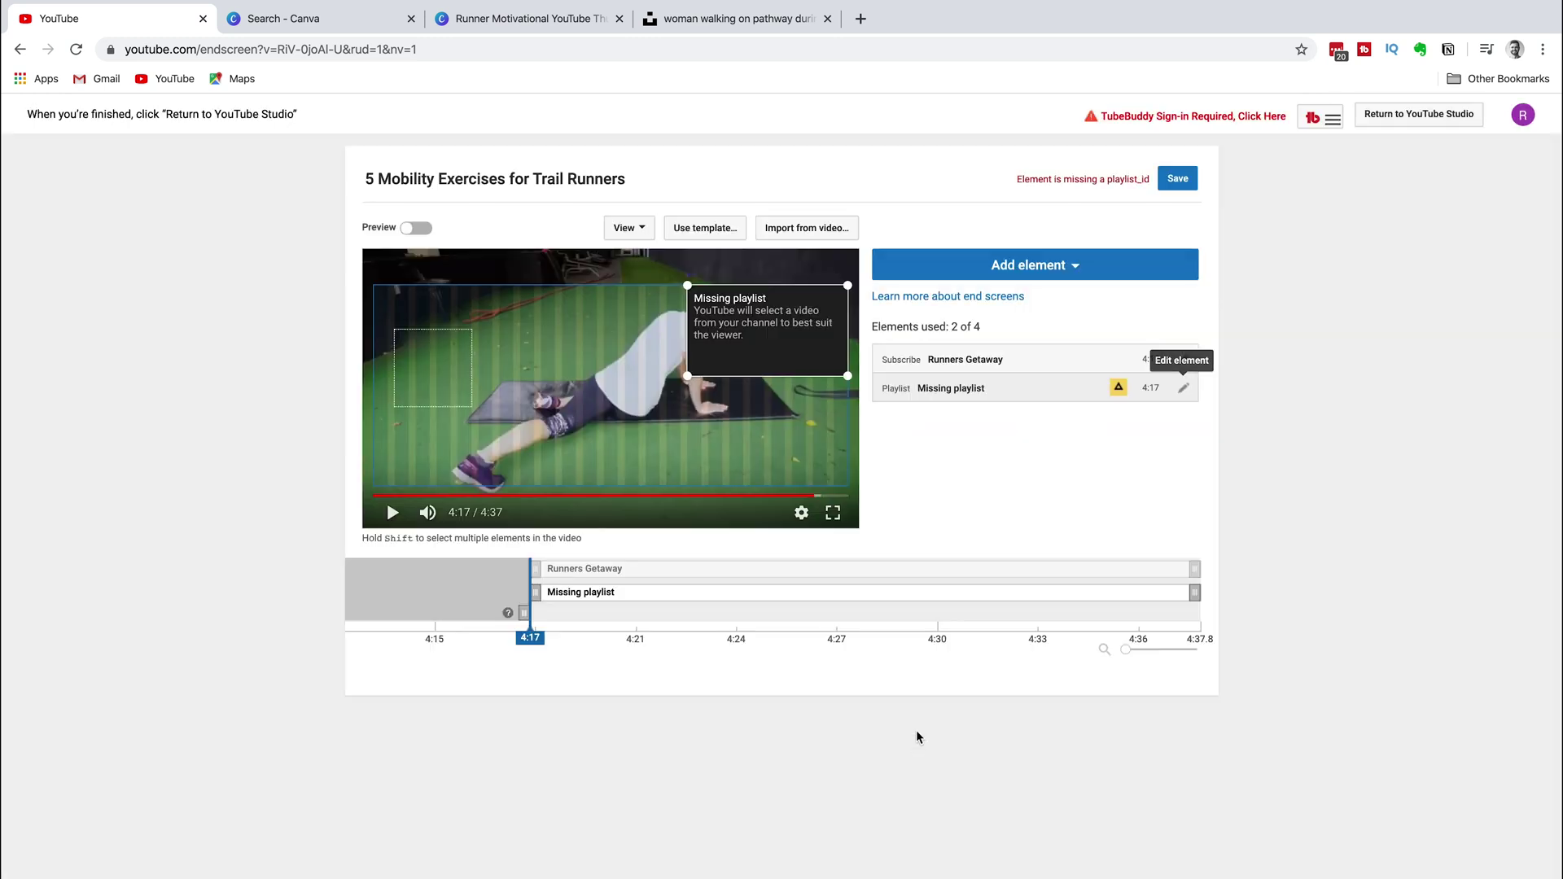
{"action": "left_click", "coordinate": [1182, 387]}
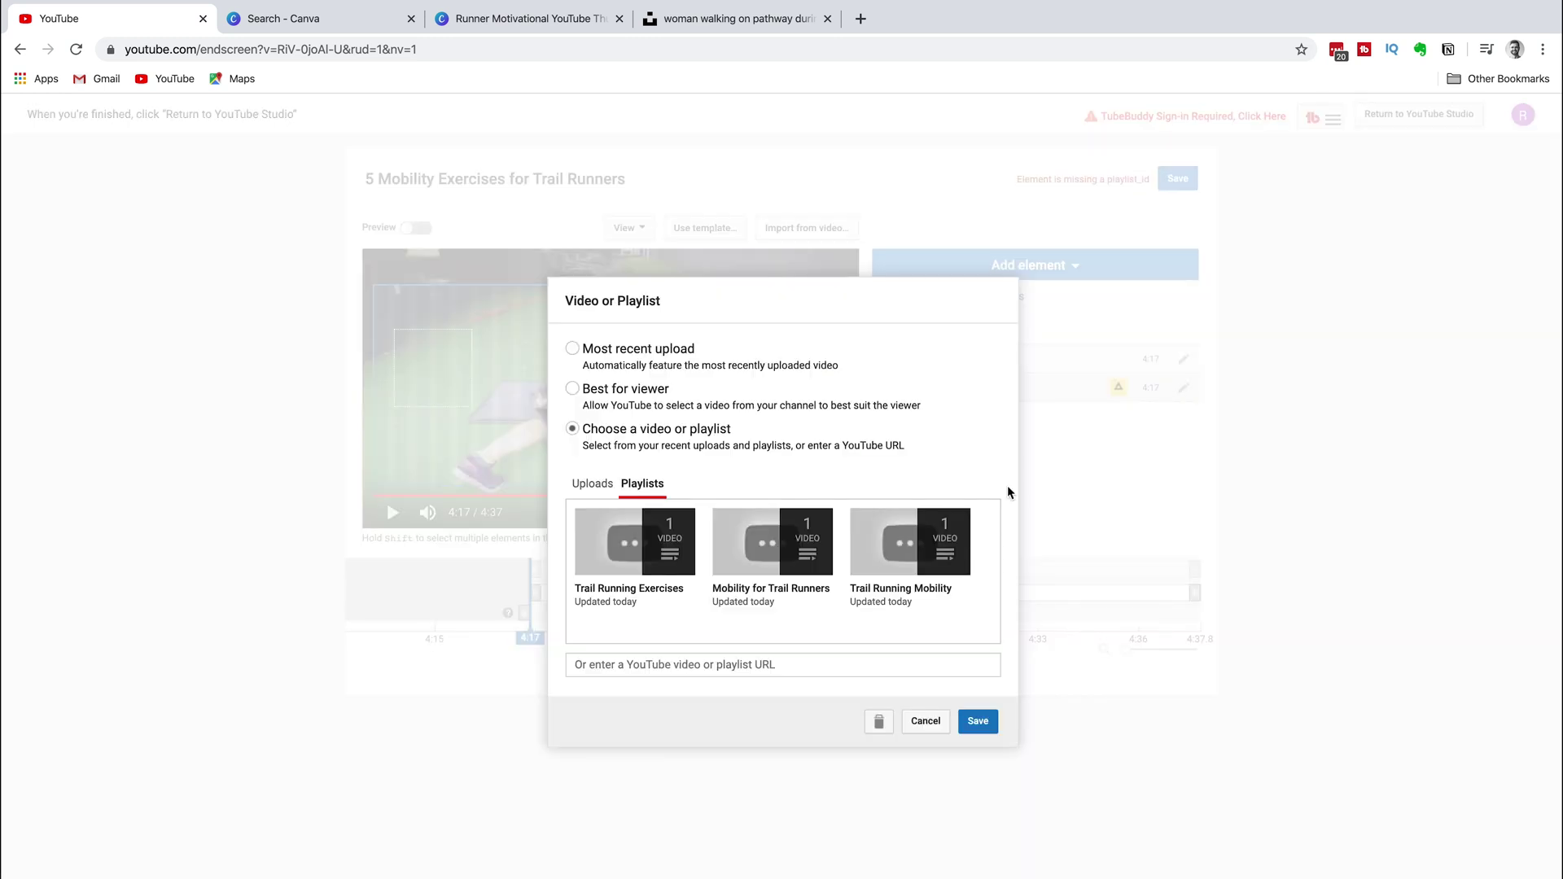
{"action": "left_click", "coordinate": [879, 721]}
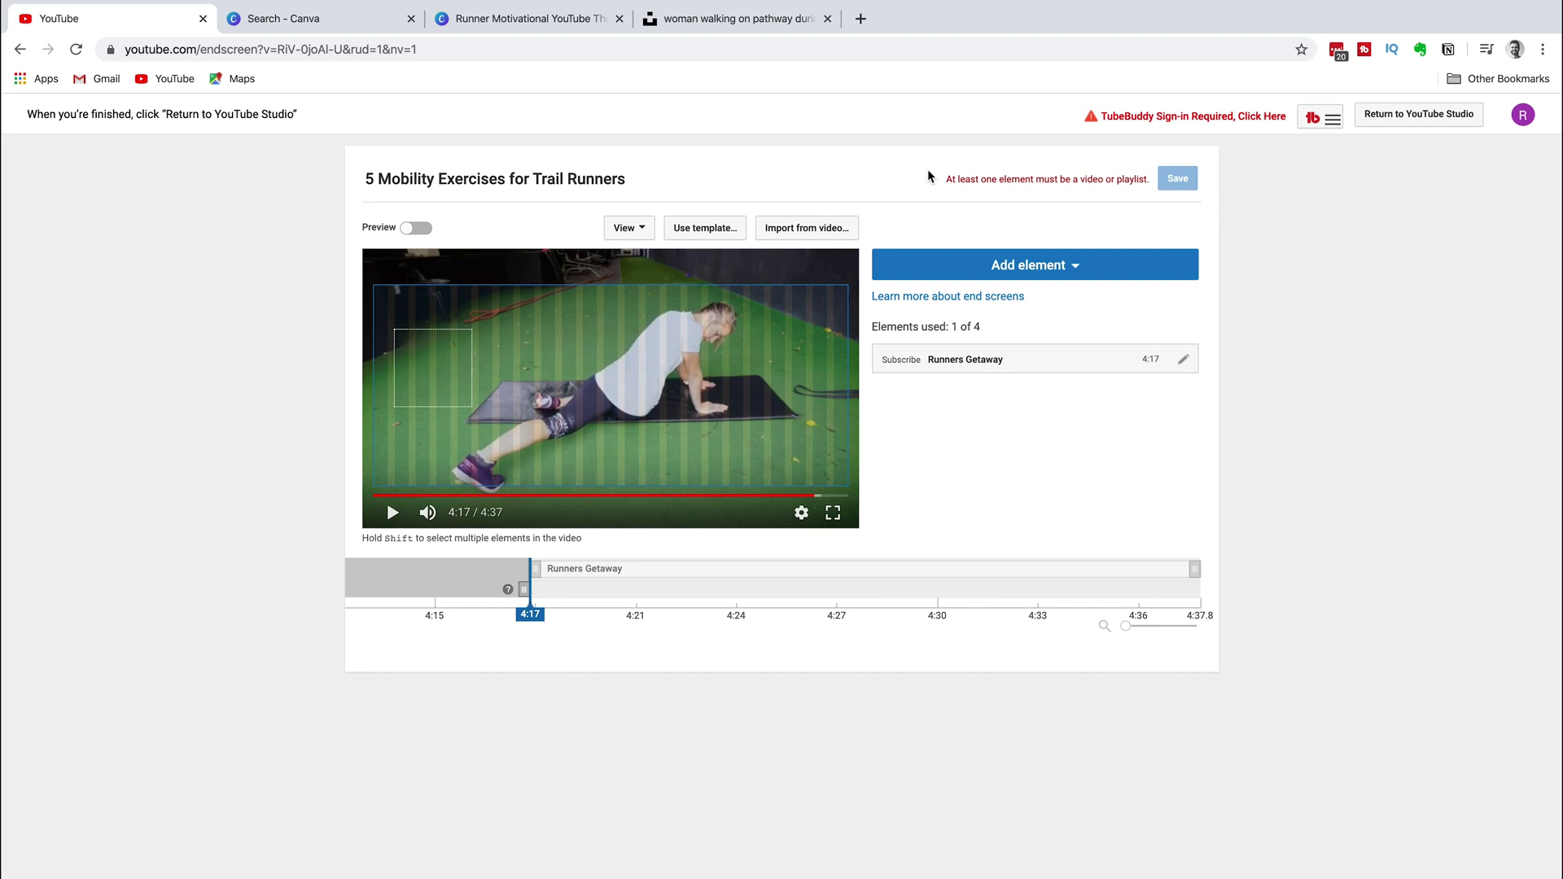
Delete the Subscribe element and leave the end screen editor without saving.
{"action": "left_click", "coordinate": [1193, 356]}
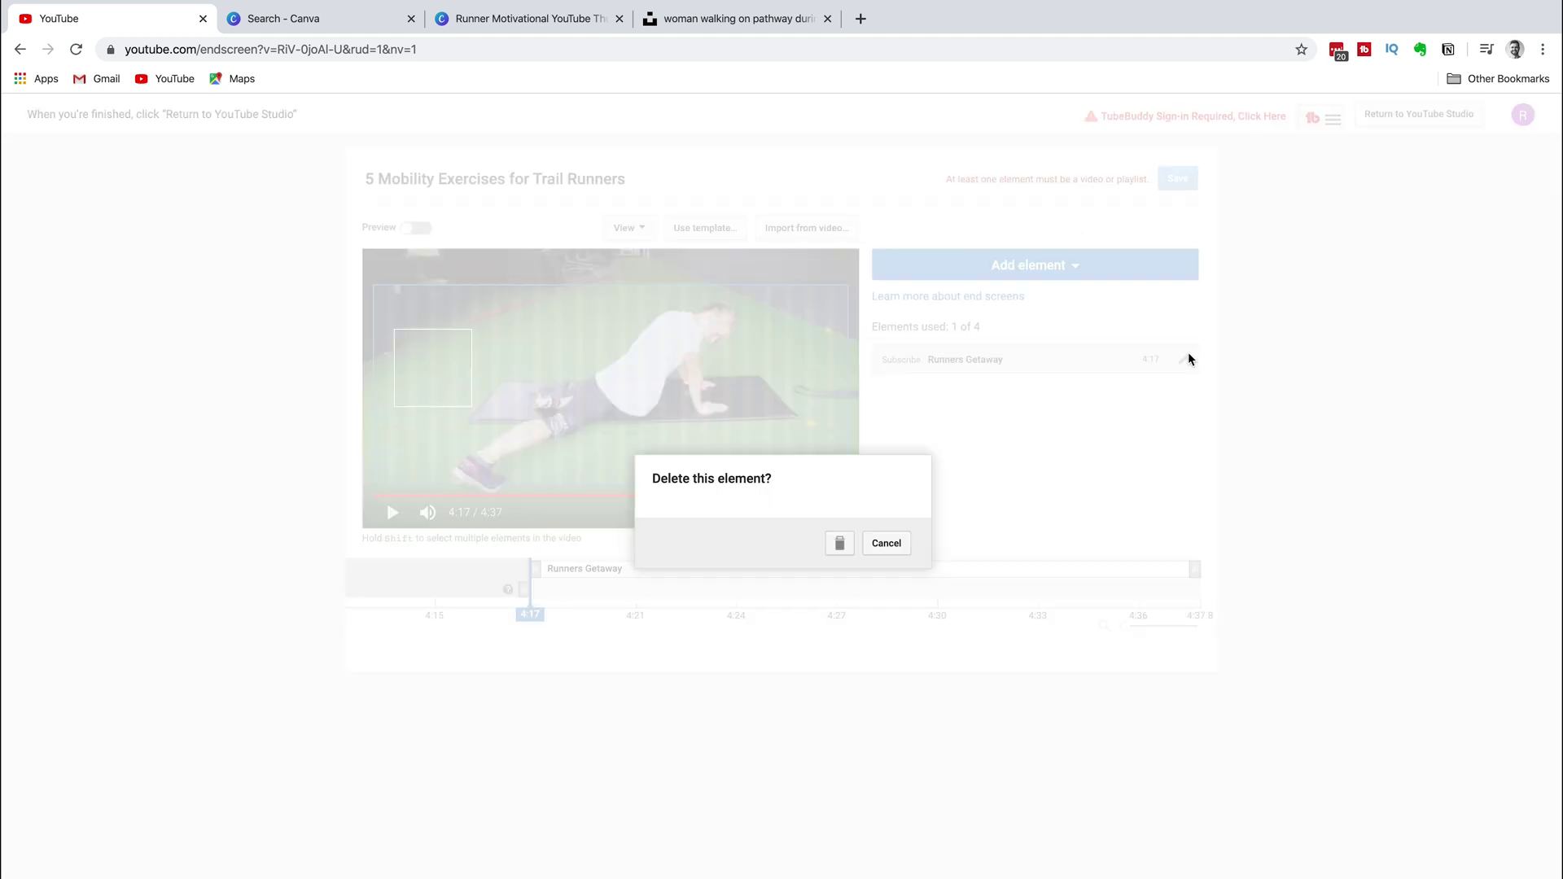
{"action": "left_click", "coordinate": [838, 541]}
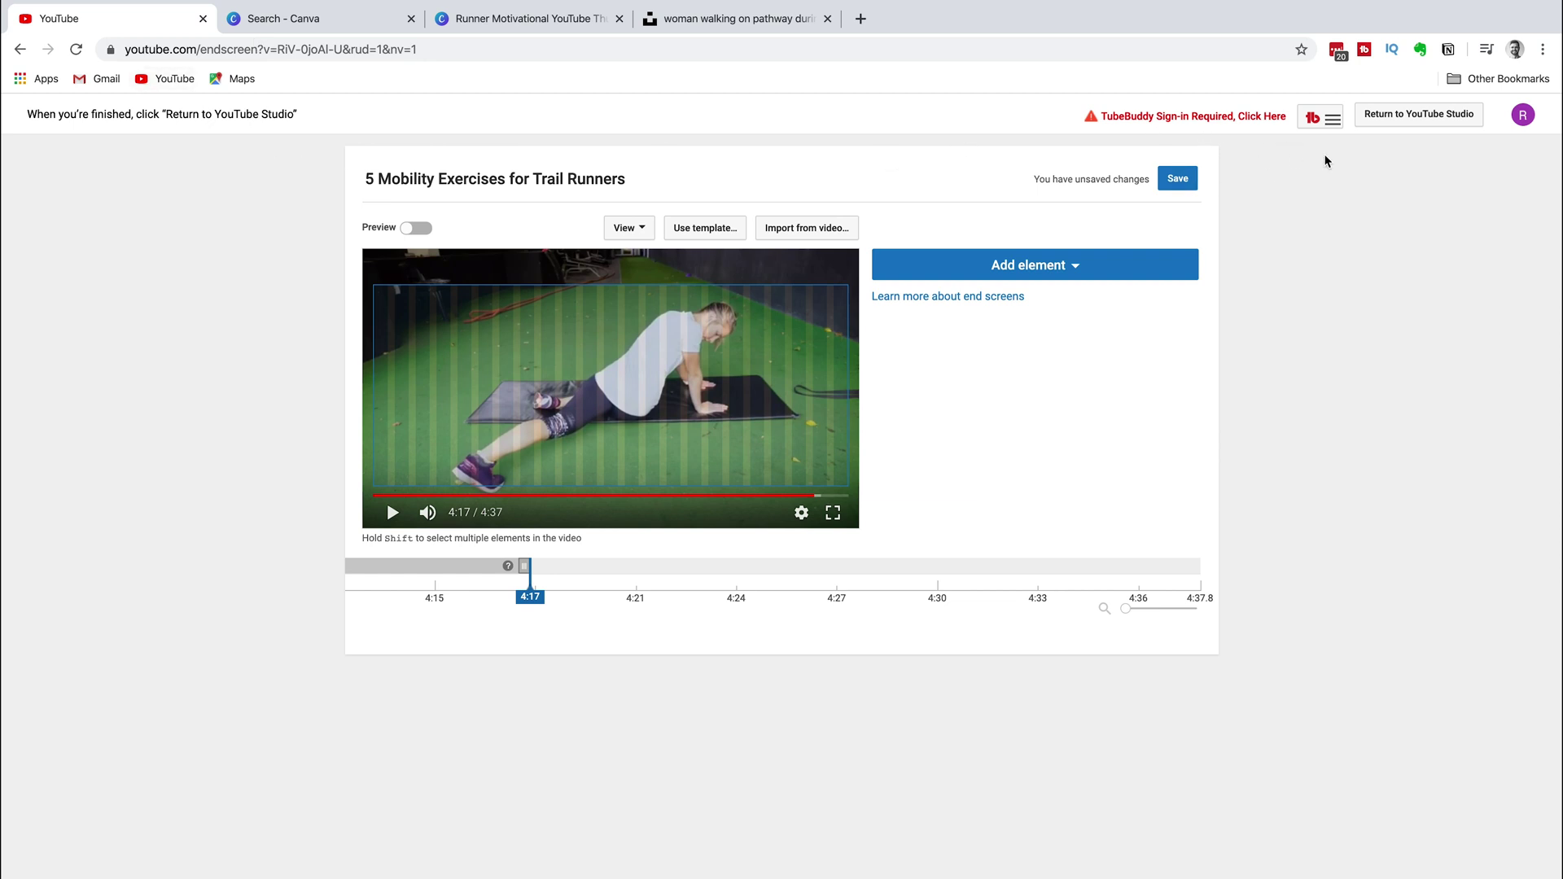
{"action": "left_click", "coordinate": [1419, 115]}
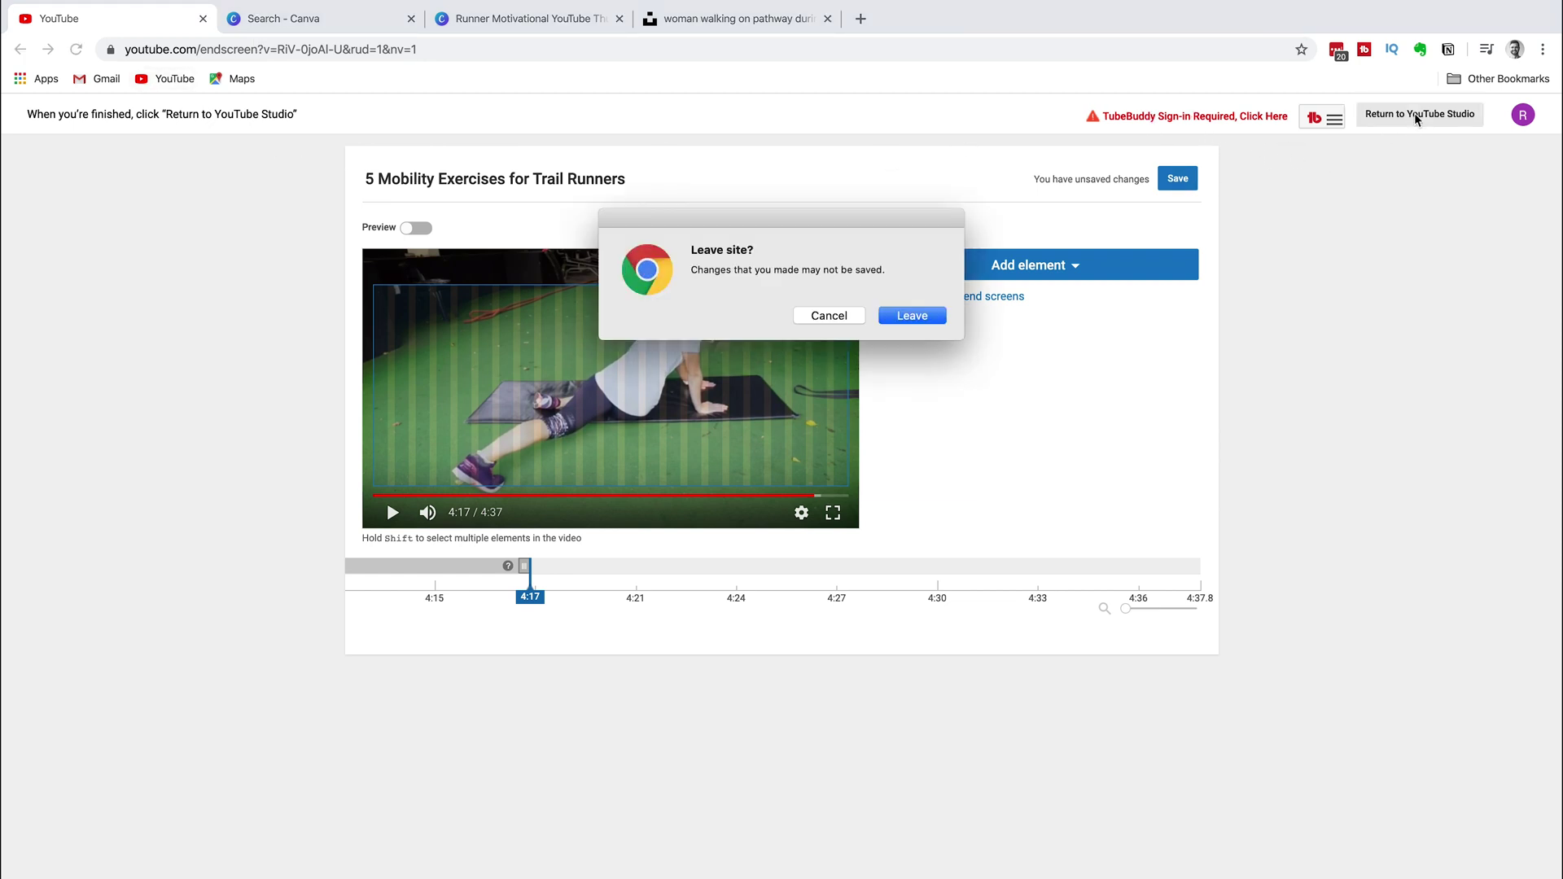
{"action": "left_click", "coordinate": [923, 317]}
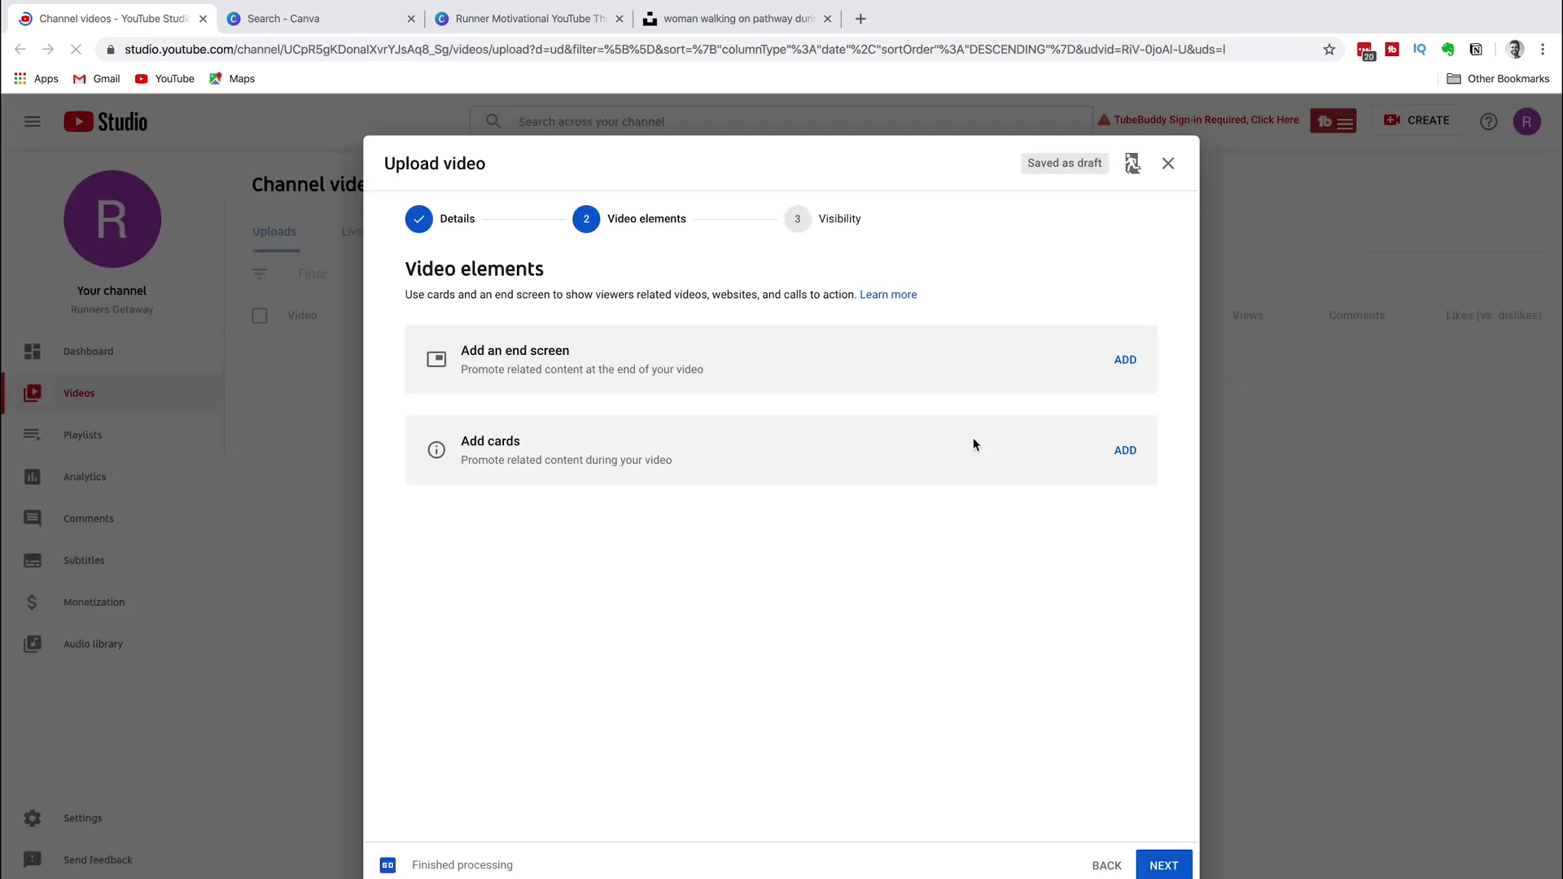
Publish '5 Mobility Exercises for Trail Runners' with Unlisted visibility, after briefly trying Public and Private.
{"action": "left_click", "coordinate": [1166, 867]}
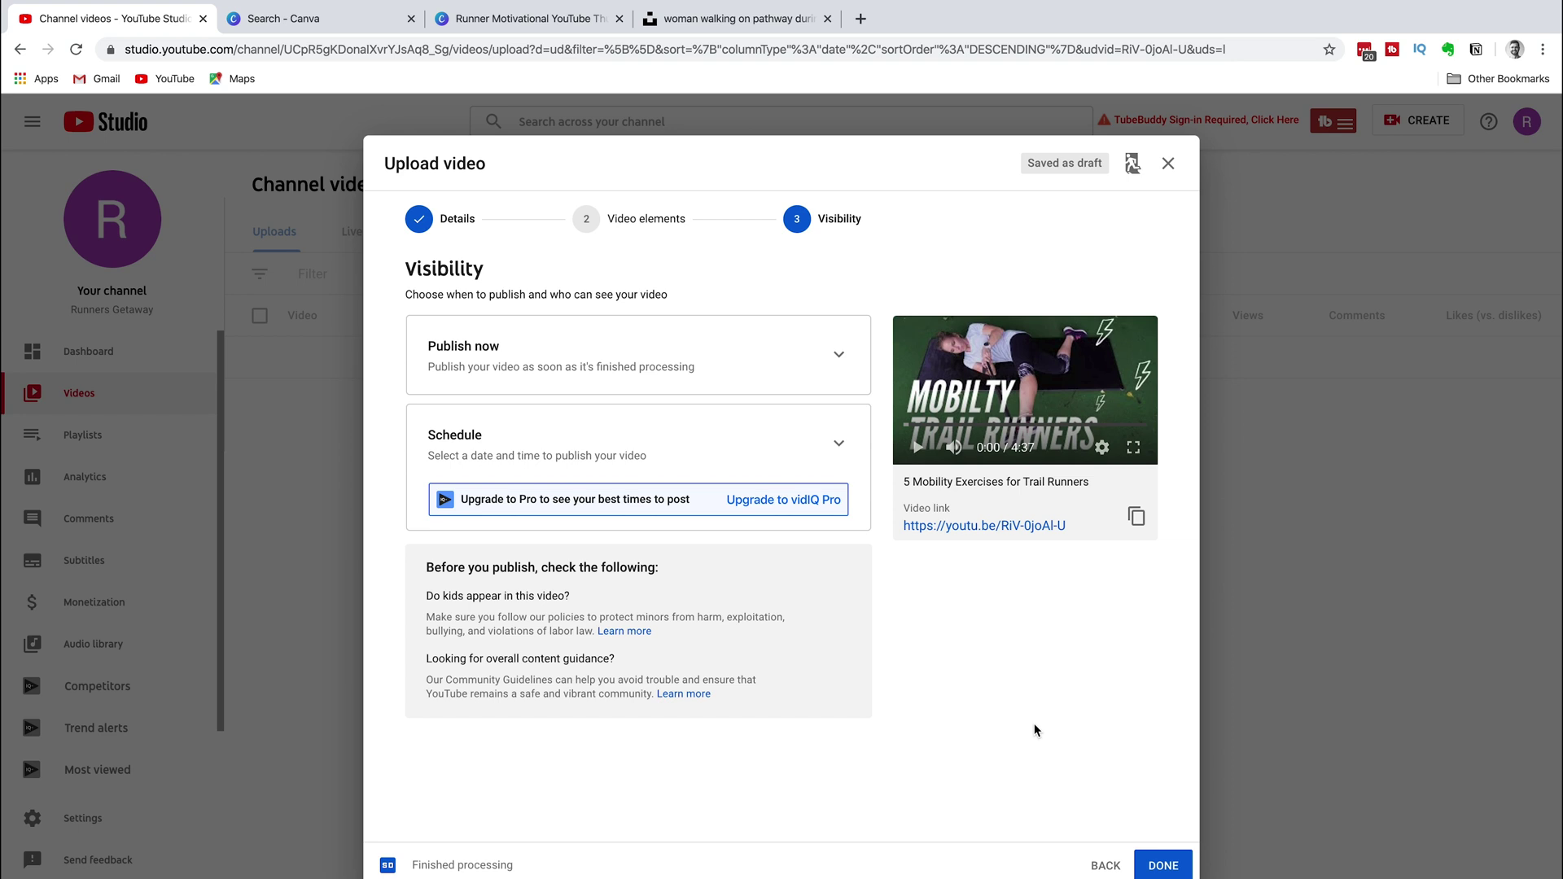
{"action": "left_click", "coordinate": [778, 358]}
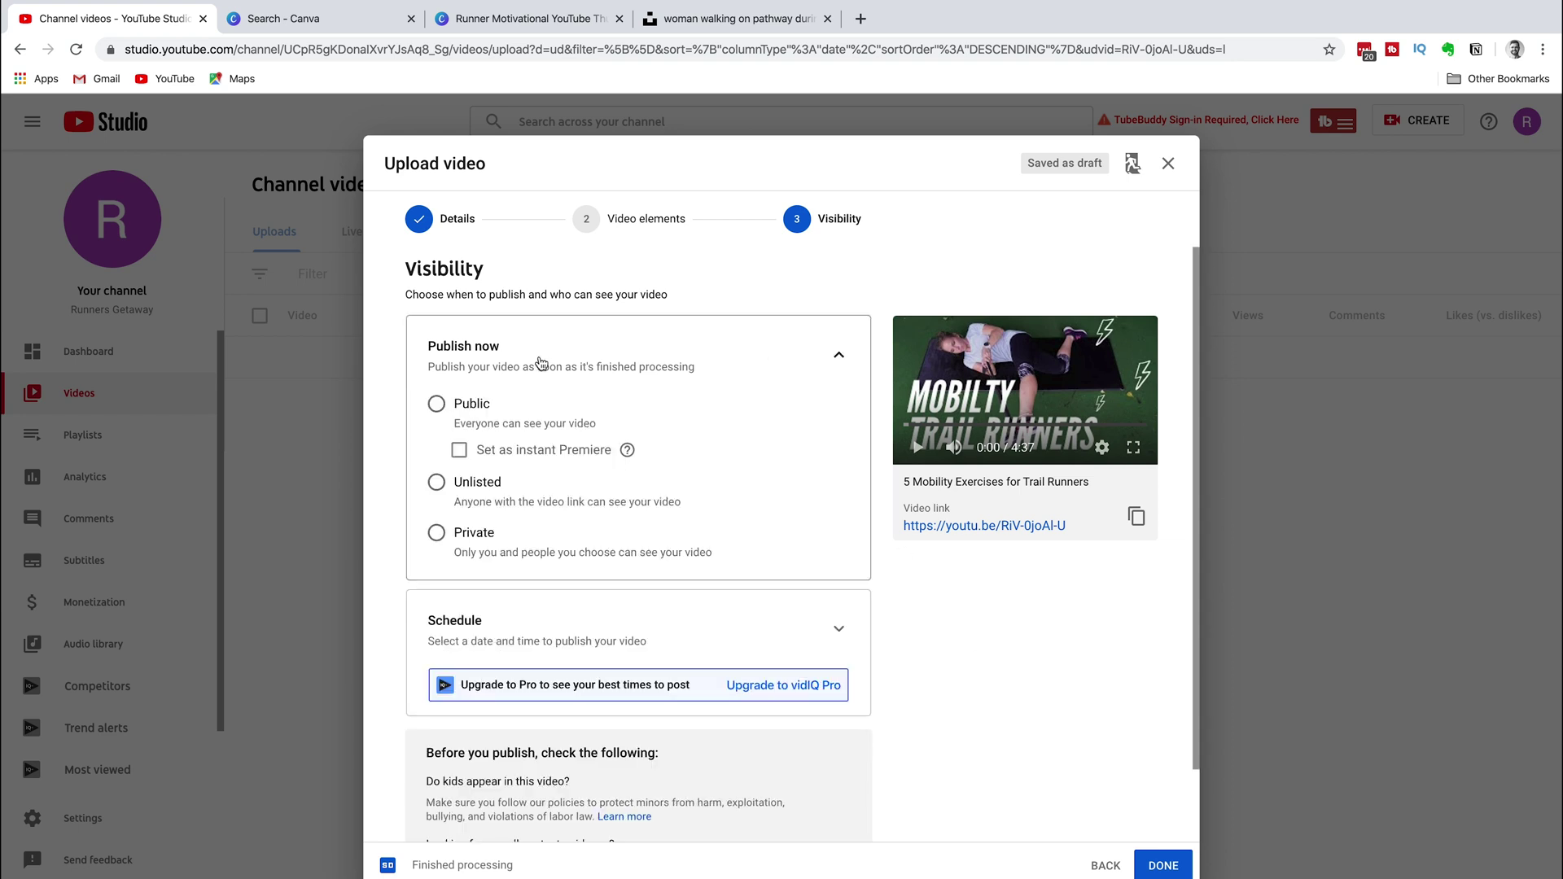
{"action": "left_click", "coordinate": [436, 404]}
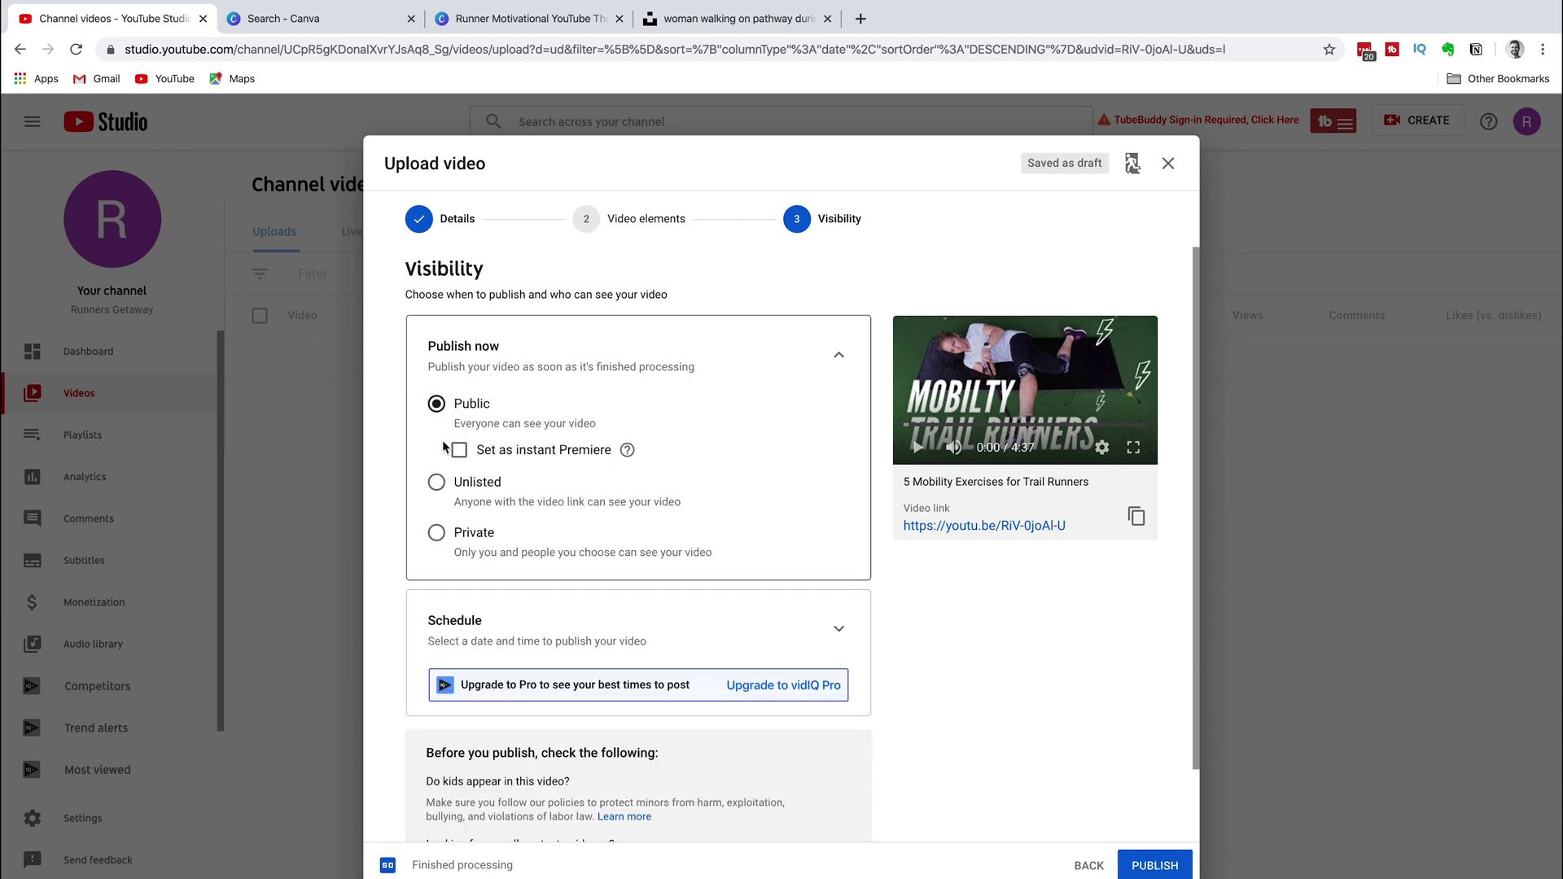
{"action": "left_click", "coordinate": [436, 482]}
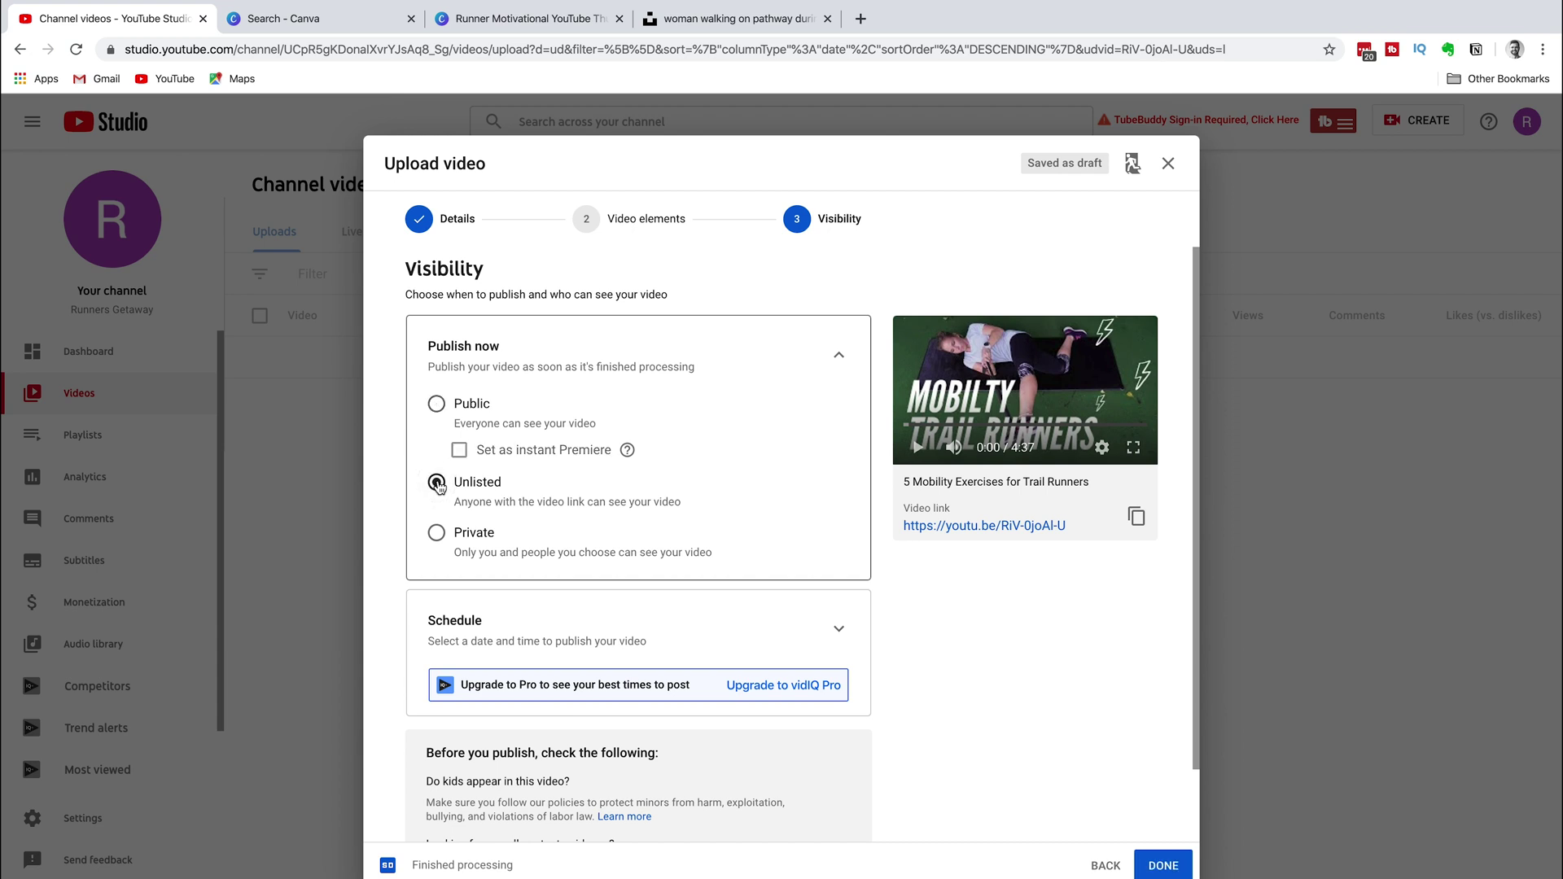
{"action": "left_click", "coordinate": [438, 536]}
{"action": "left_click", "coordinate": [437, 487]}
{"action": "scroll", "coordinate": [1059, 757], "scroll_direction": "down", "scroll_amount": 1}
{"action": "left_click", "coordinate": [1165, 865]}
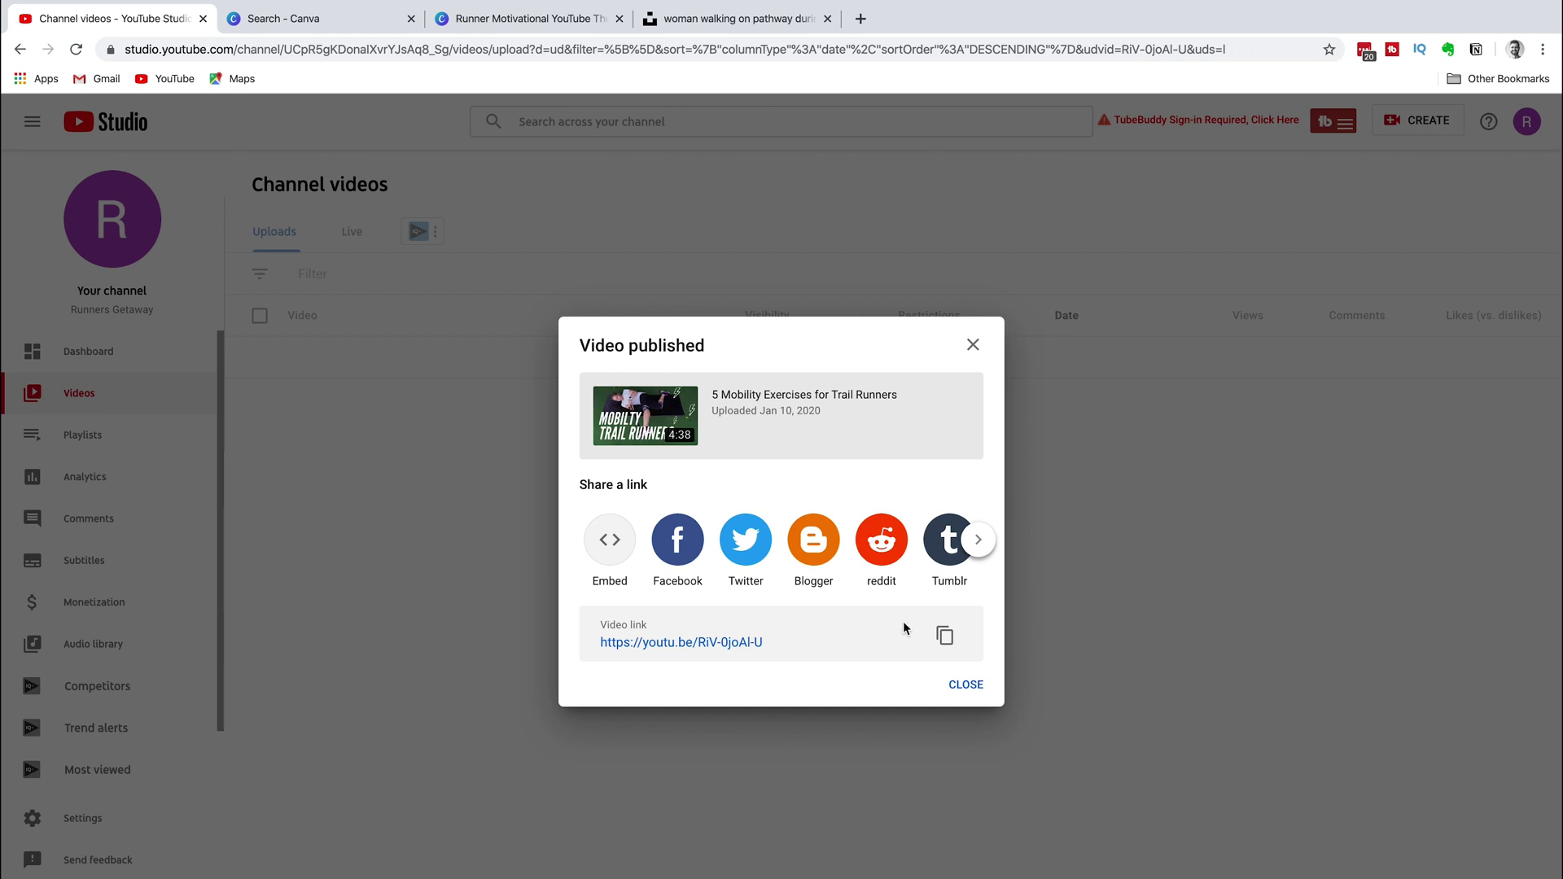
Dismiss the Video published confirmation and open the video's details page.
{"action": "left_click", "coordinate": [965, 684]}
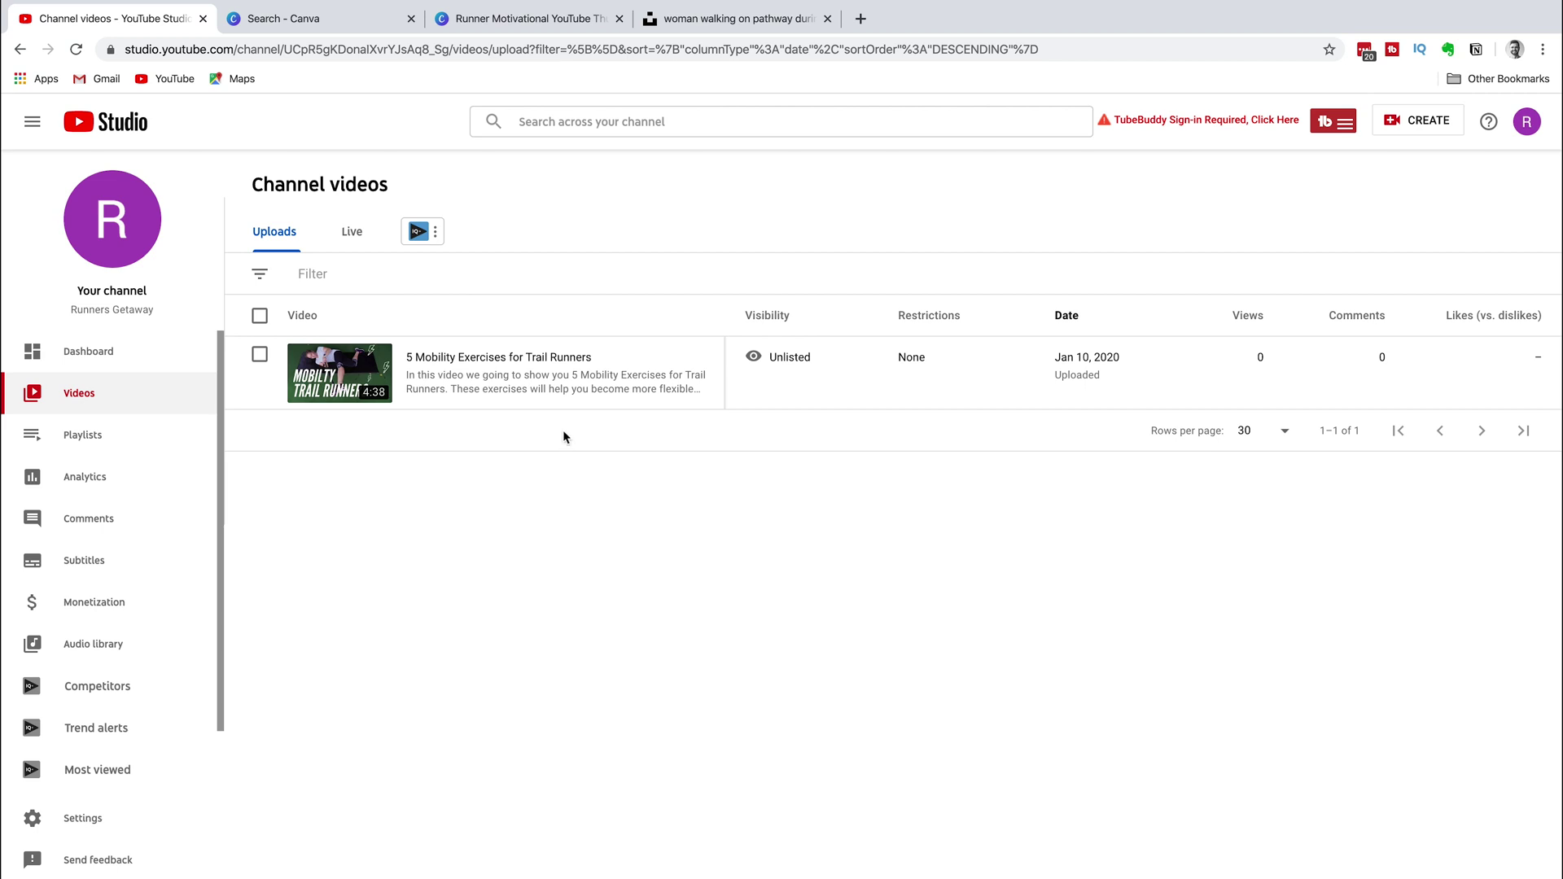
{"action": "mouse_move", "coordinate": [552, 408]}
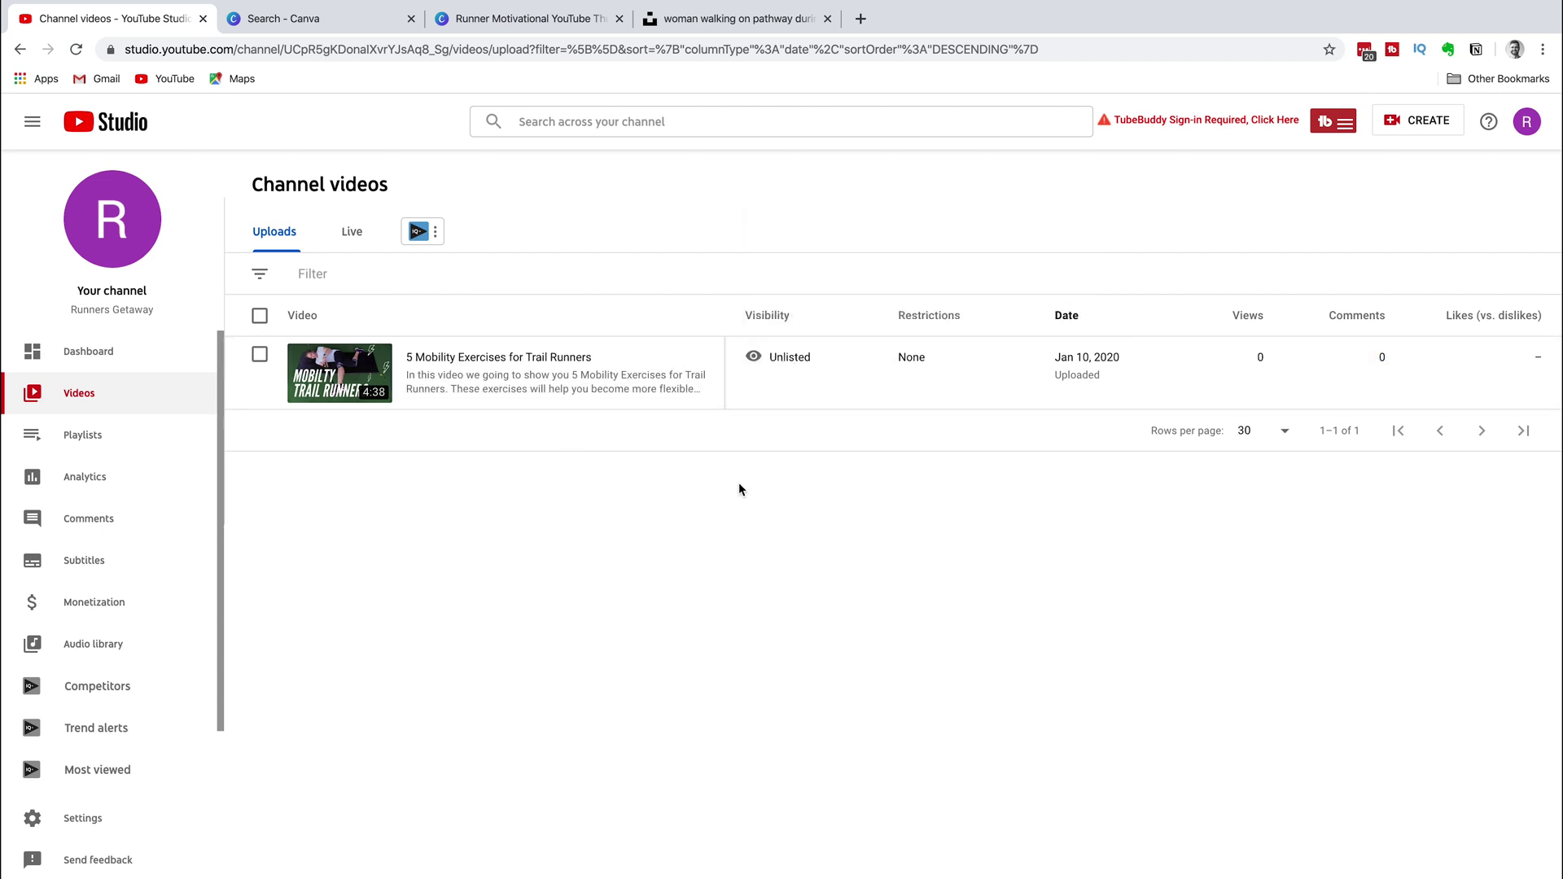
{"action": "left_click", "coordinate": [417, 381]}
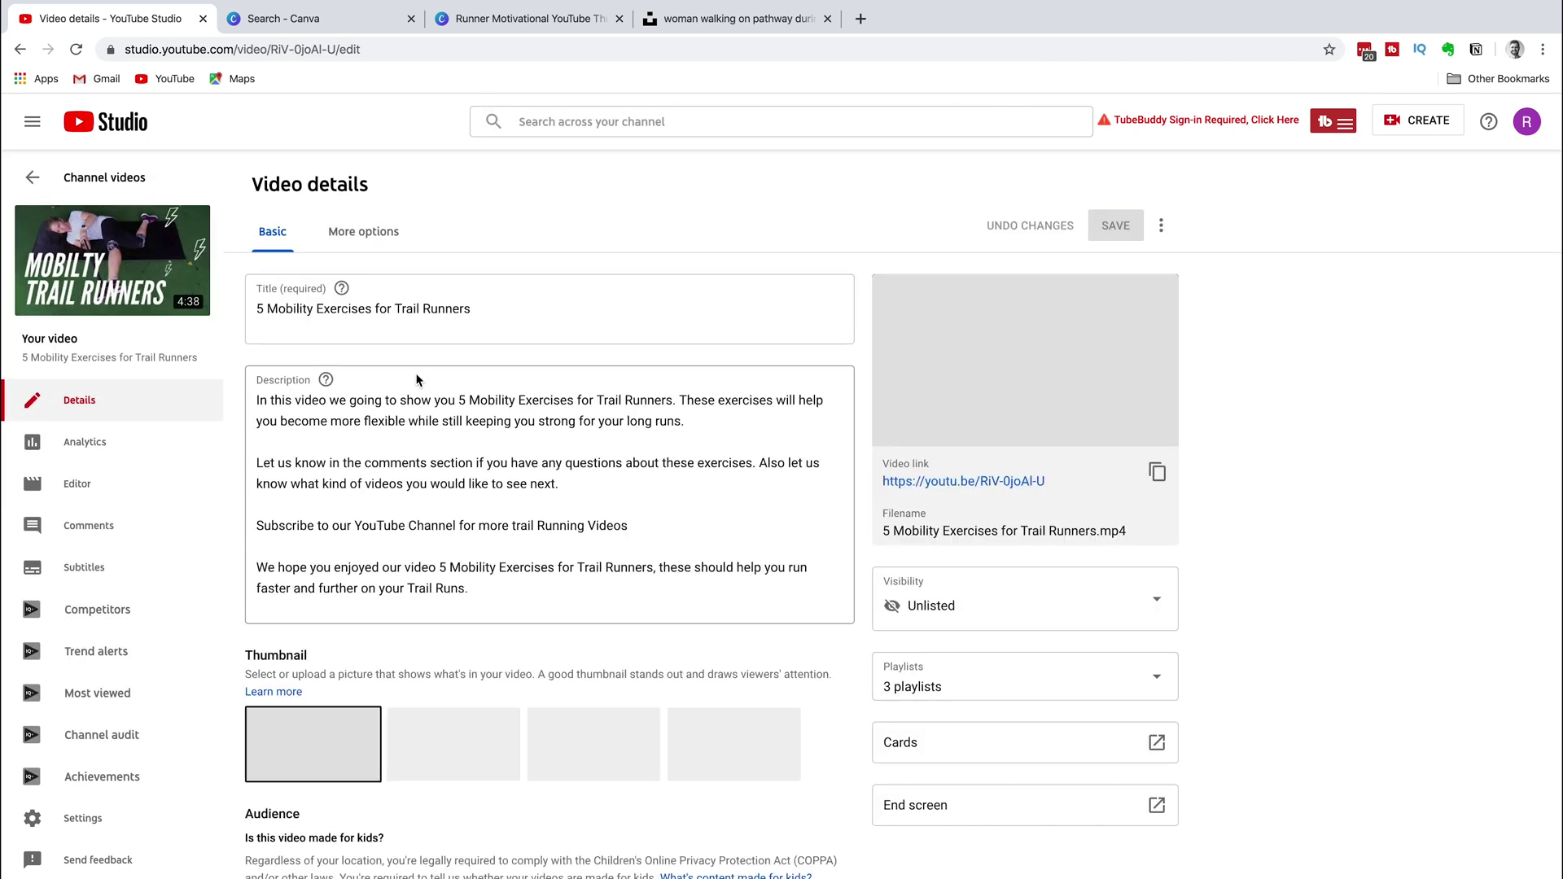
Review the visibility options, trying Public, and close them with the video still Unlisted.
{"action": "left_click", "coordinate": [1058, 602]}
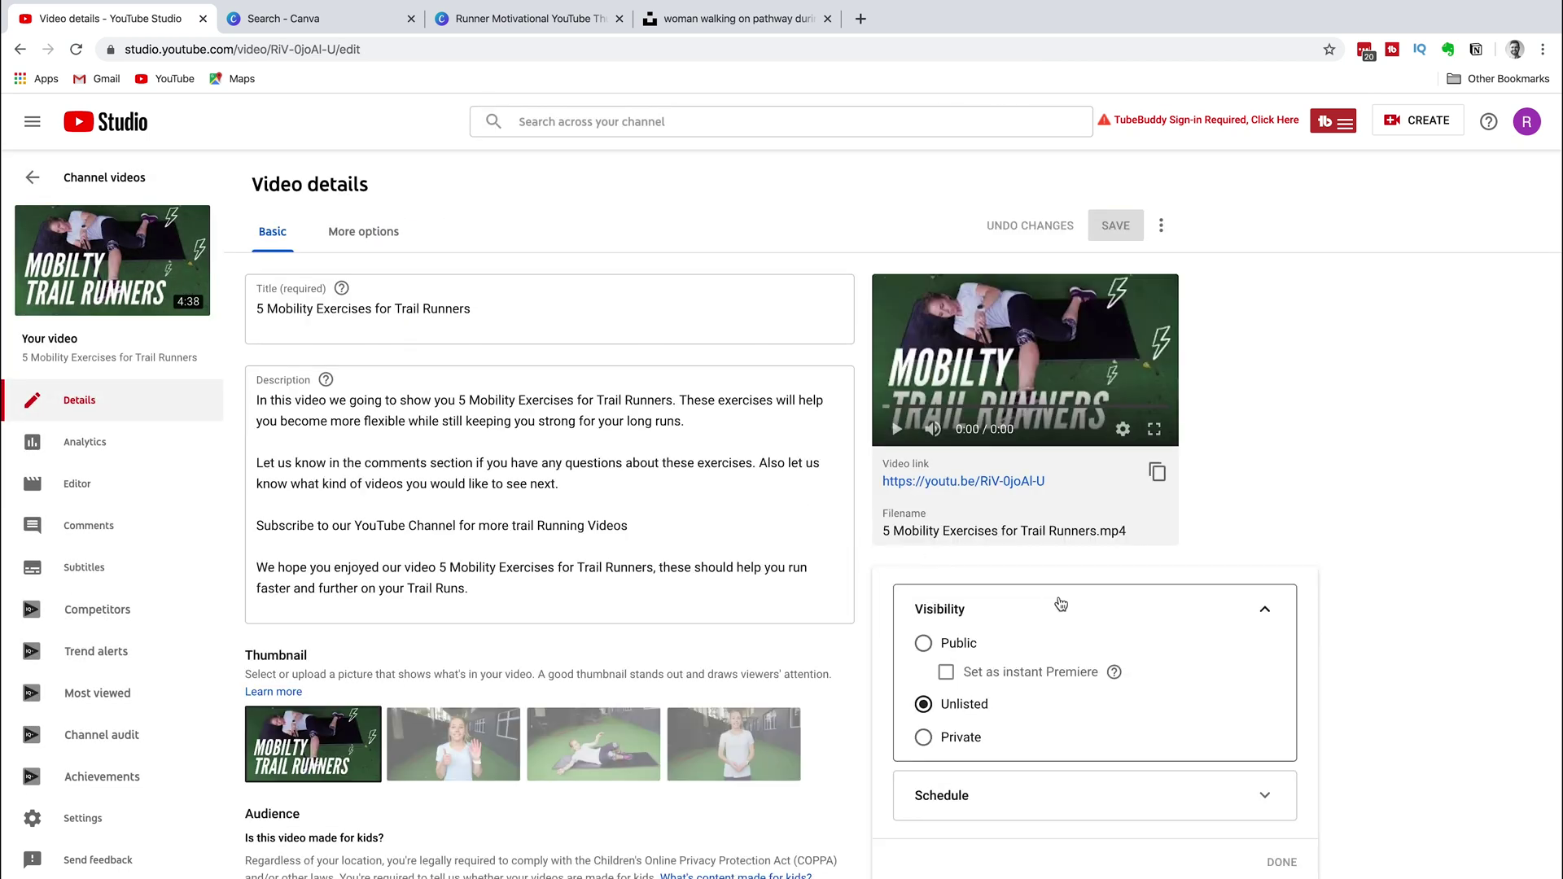
{"action": "left_click", "coordinate": [925, 648]}
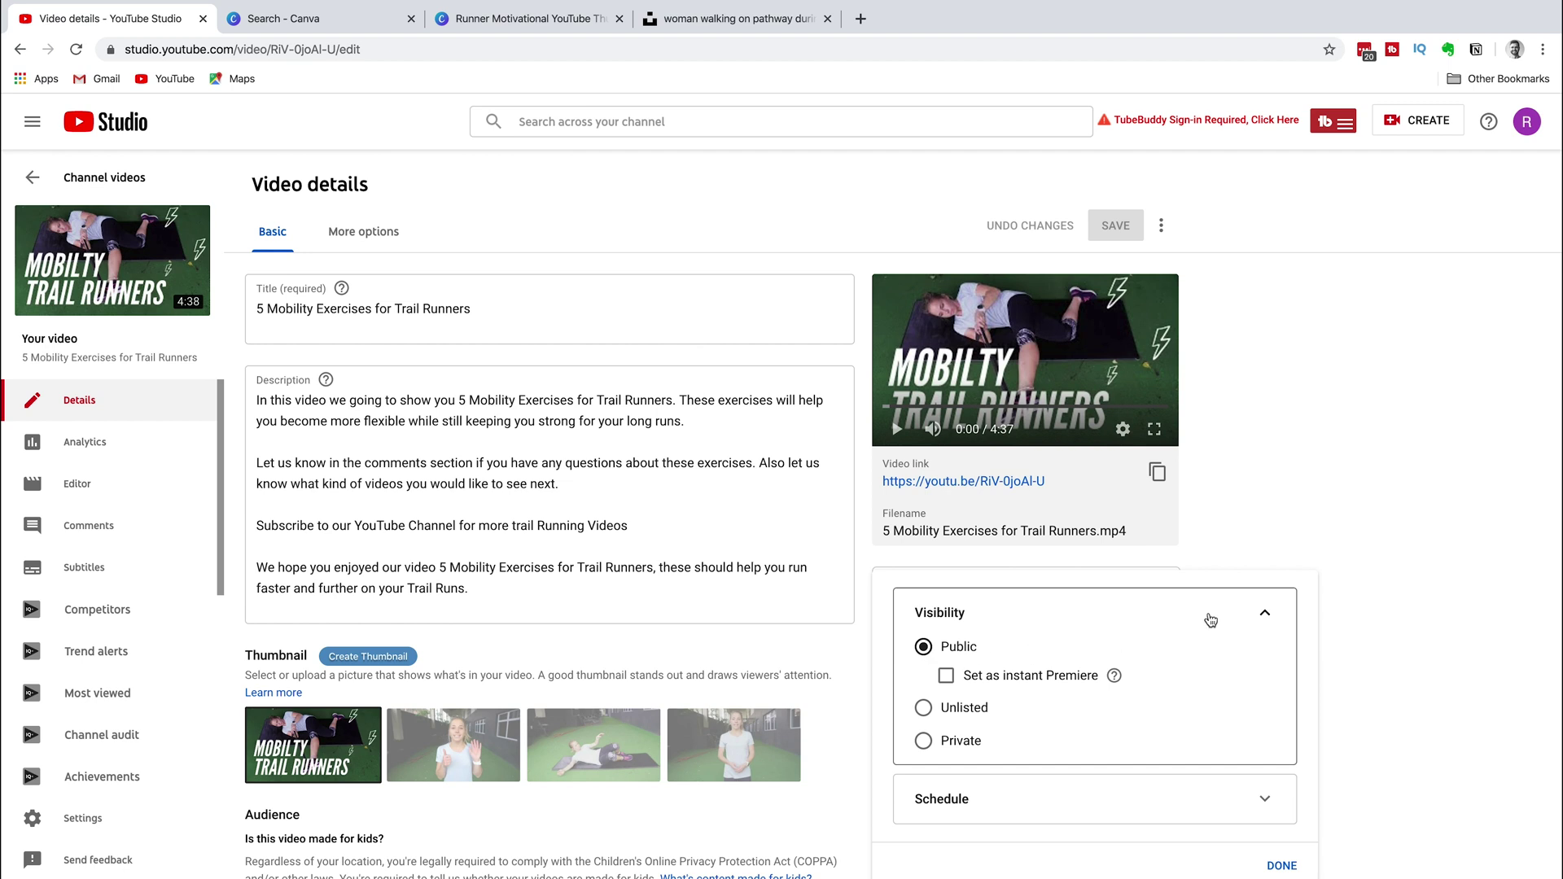
{"action": "left_click", "coordinate": [1282, 863]}
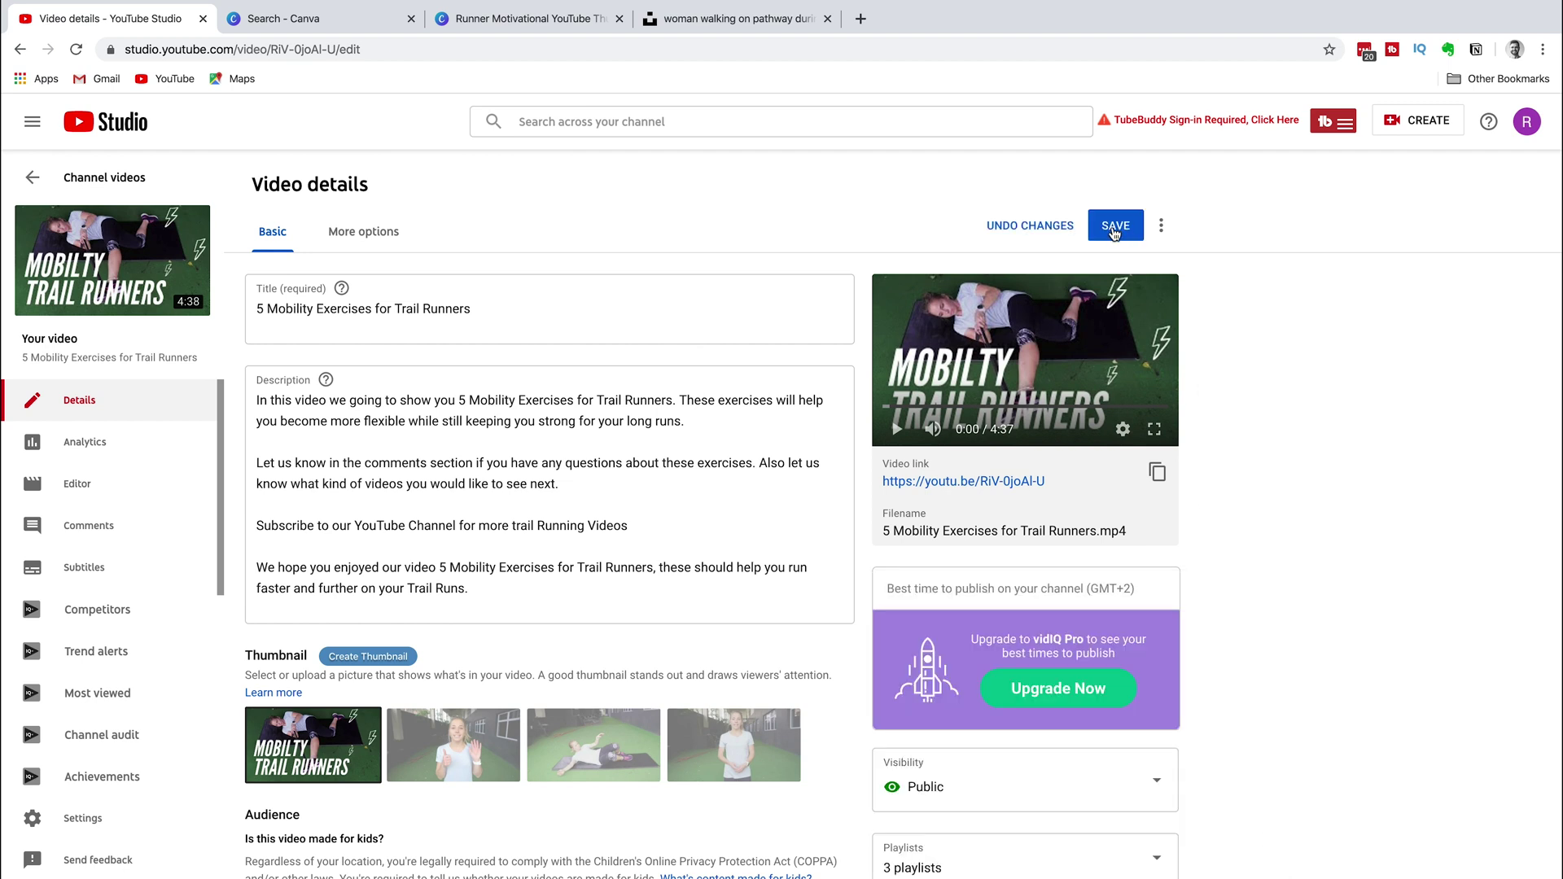
{"action": "left_click", "coordinate": [985, 785]}
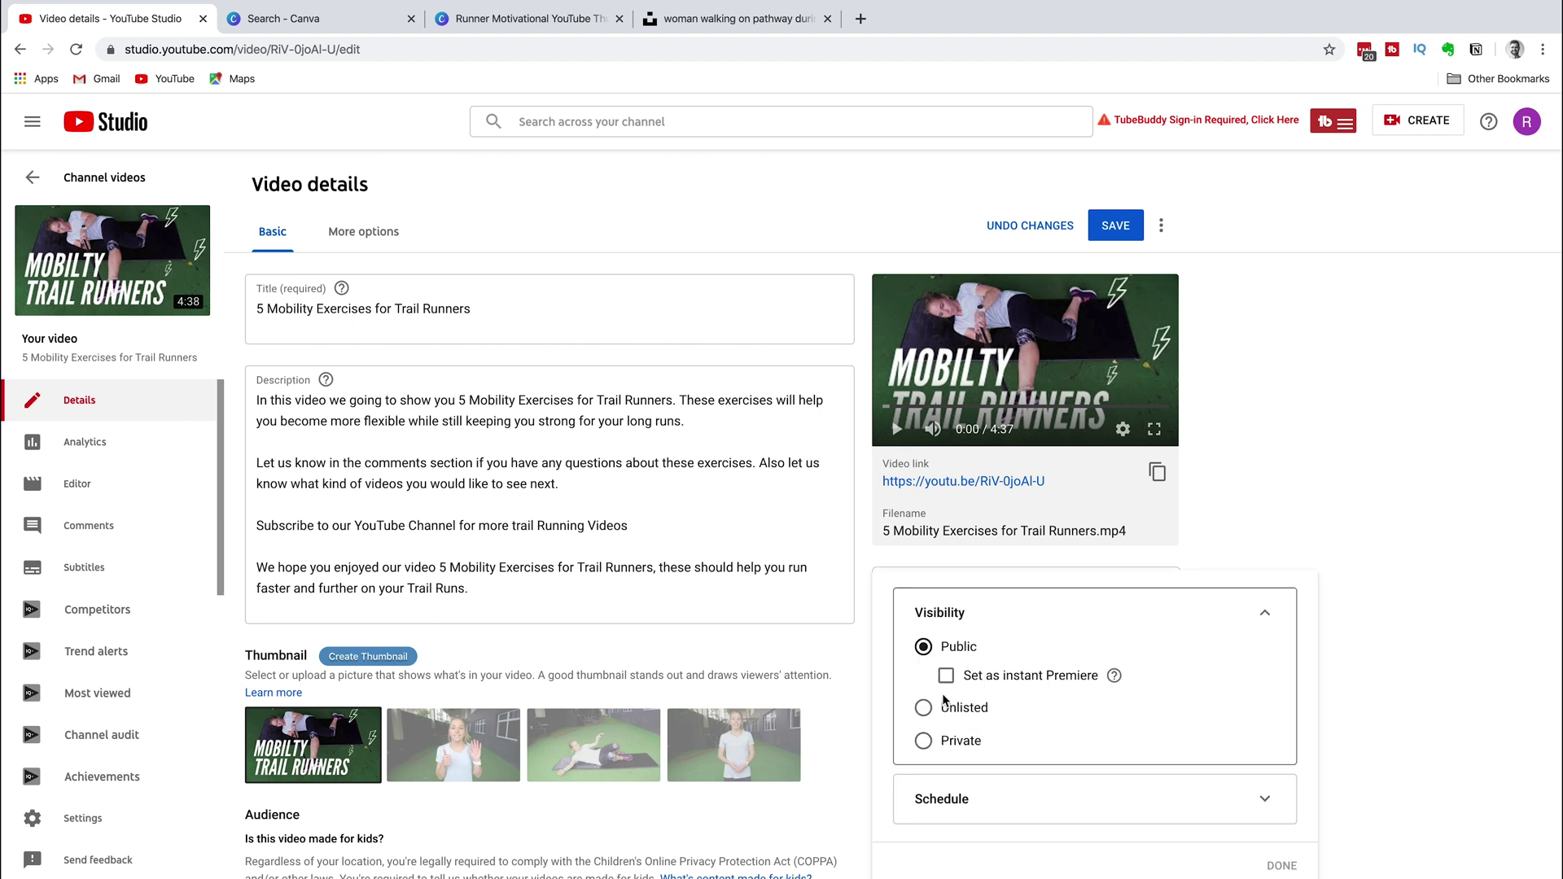
{"action": "left_click", "coordinate": [1270, 868]}
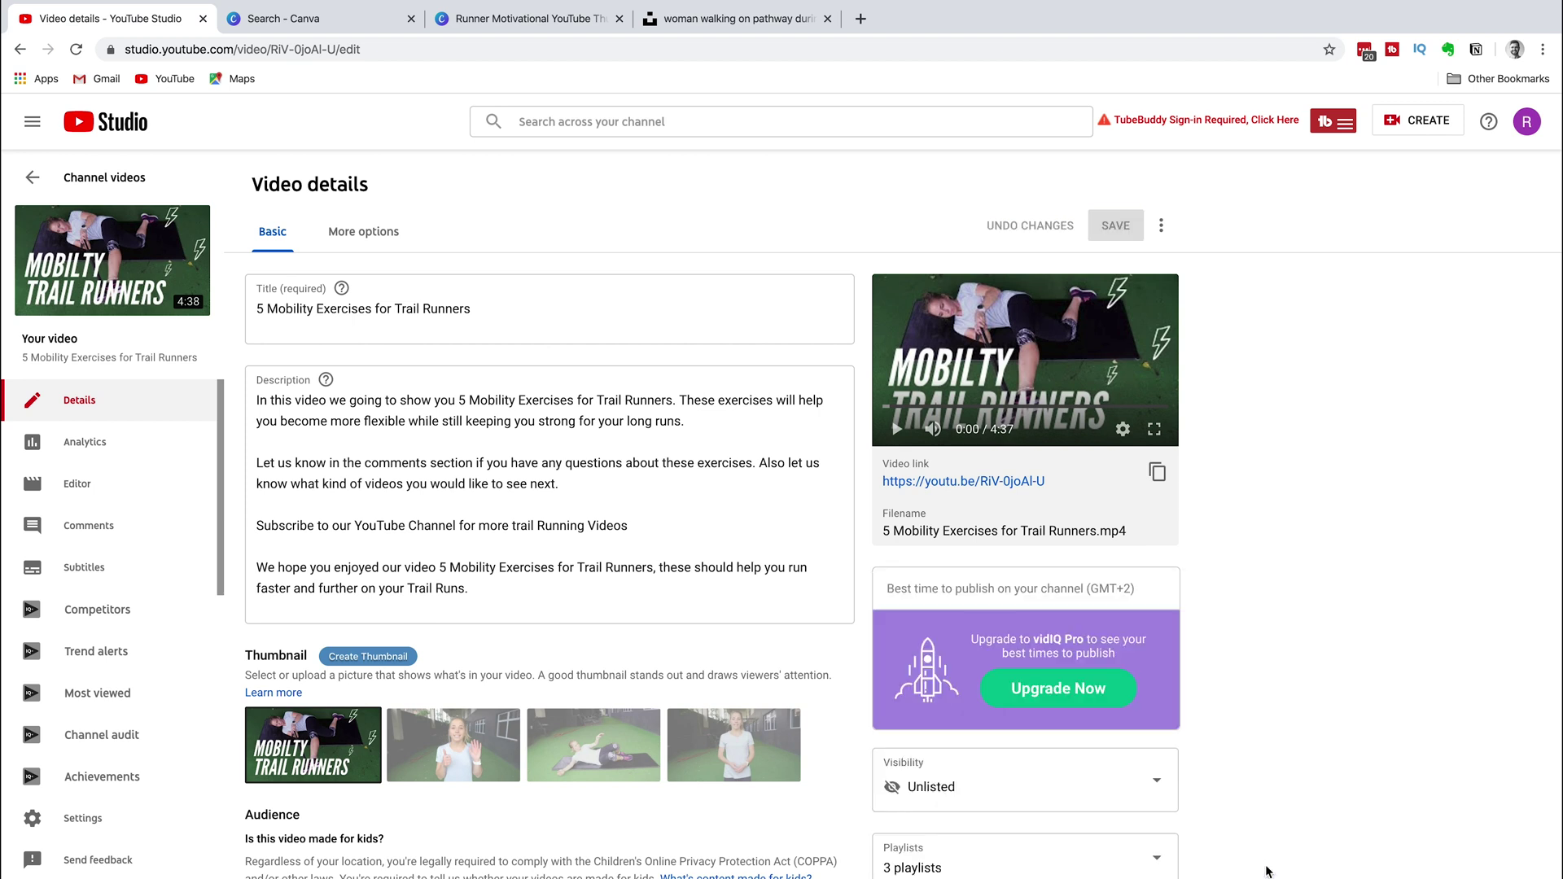